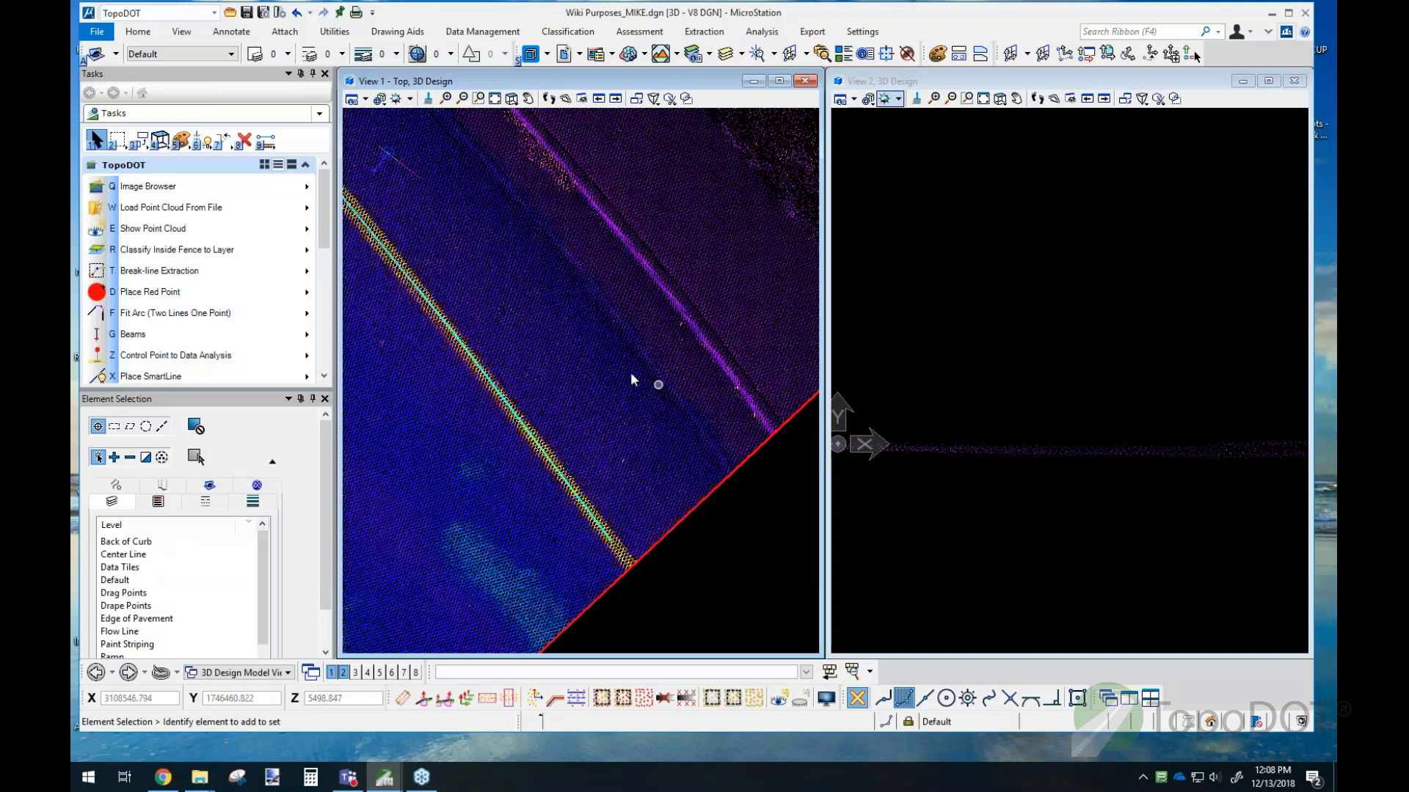
# Step: Copy the Paint Striping line parallel, about 9.18 units away, so that it runs just in front of the curb
pyautogui.moveTo(624, 354); pyautogui.dragTo(621, 377, button='middle')
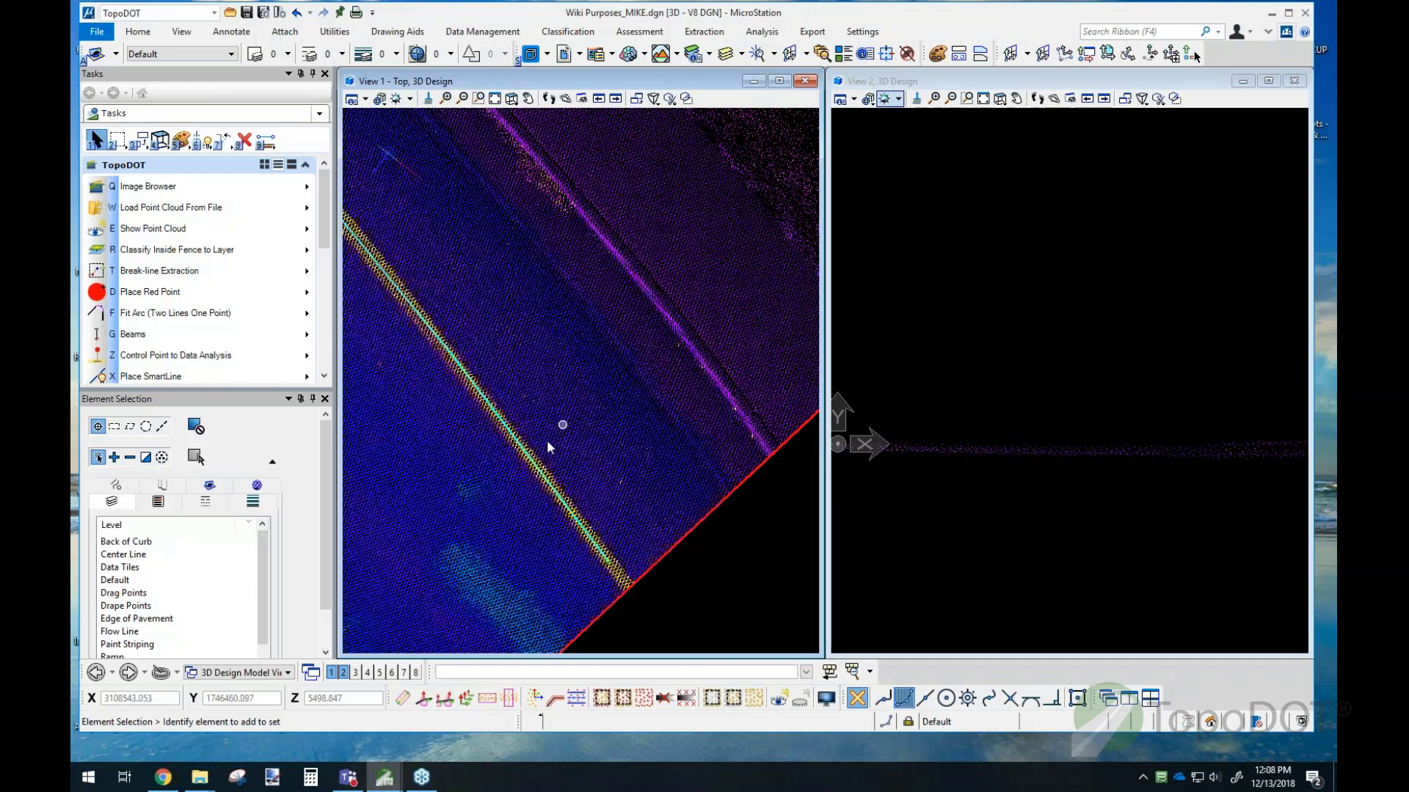
pyautogui.click(517, 443)
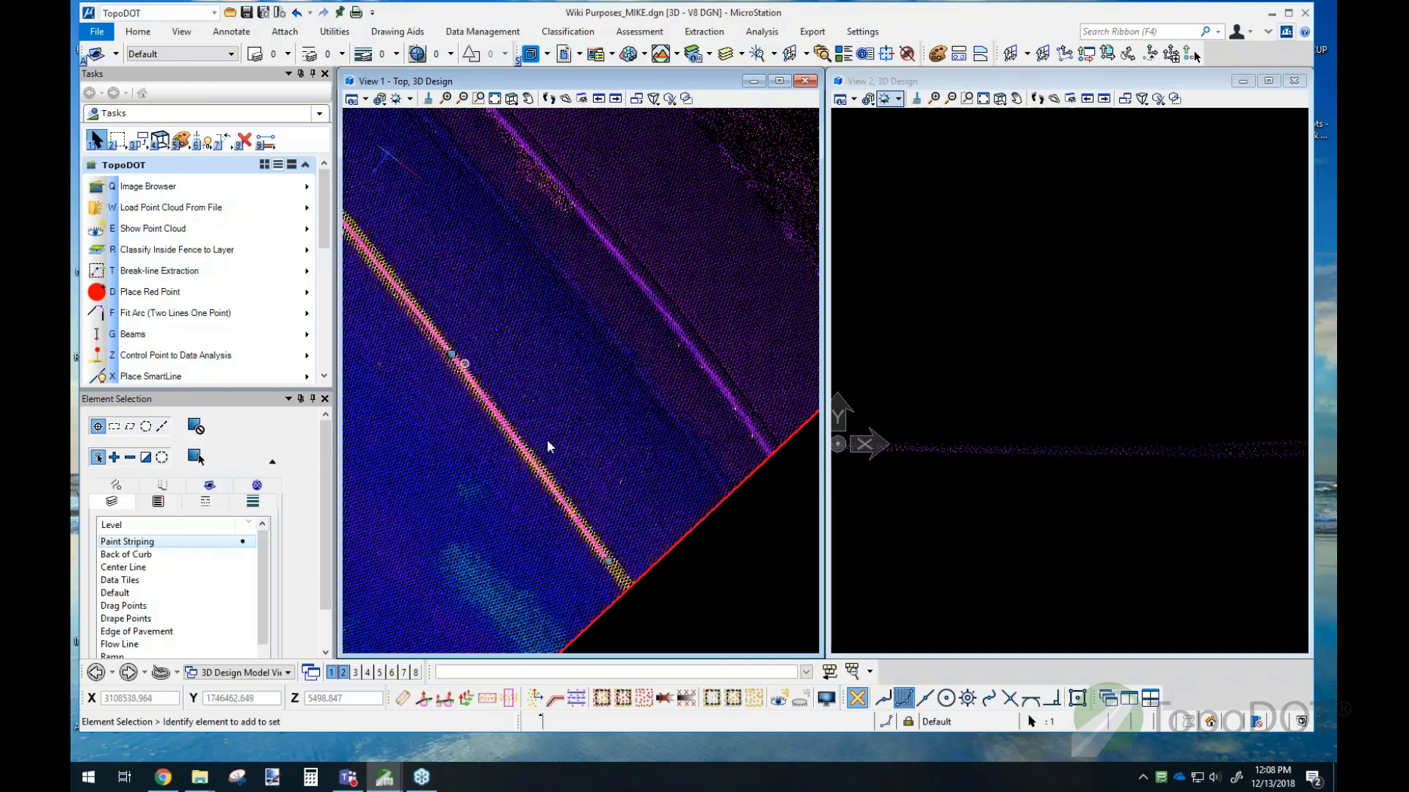
pyautogui.click(138, 139)
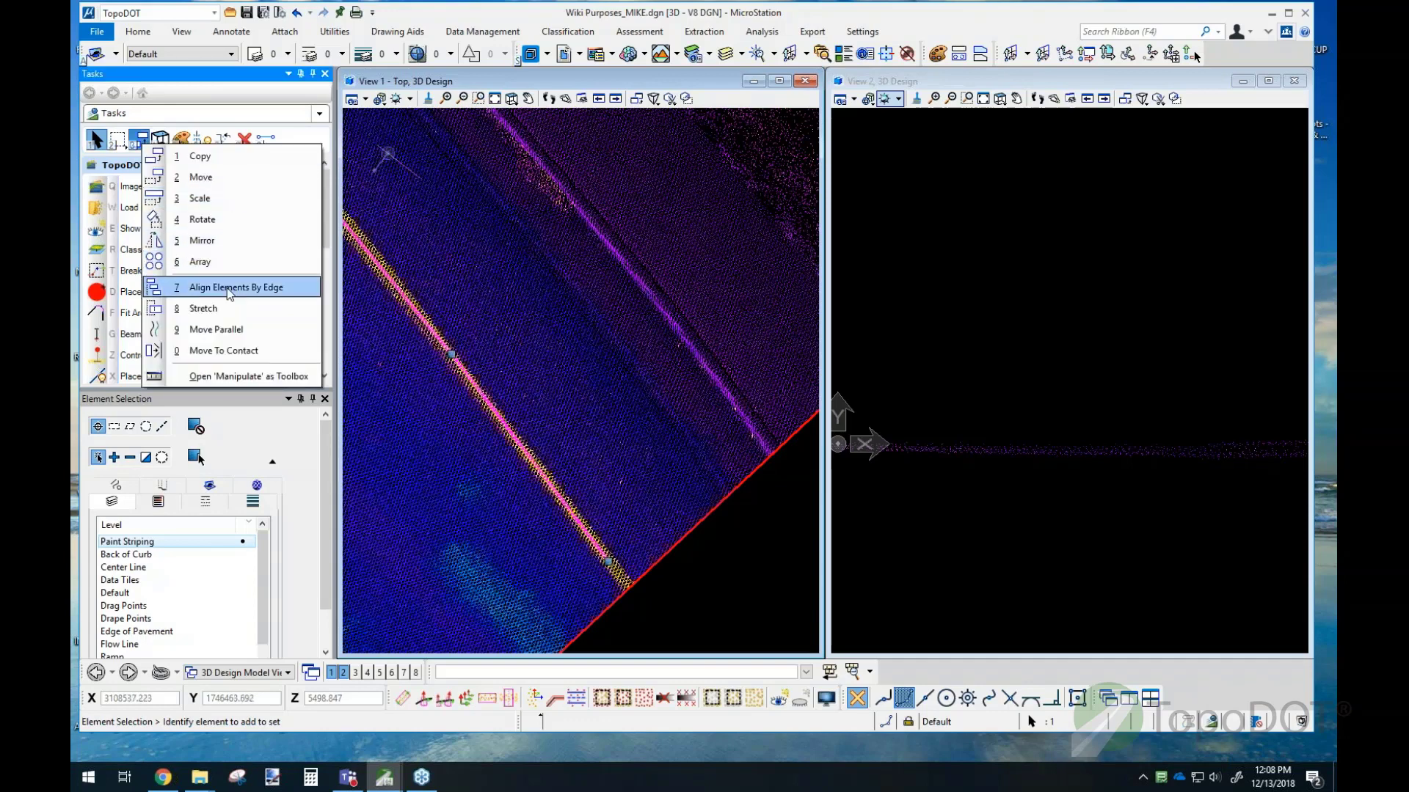
pyautogui.click(227, 330)
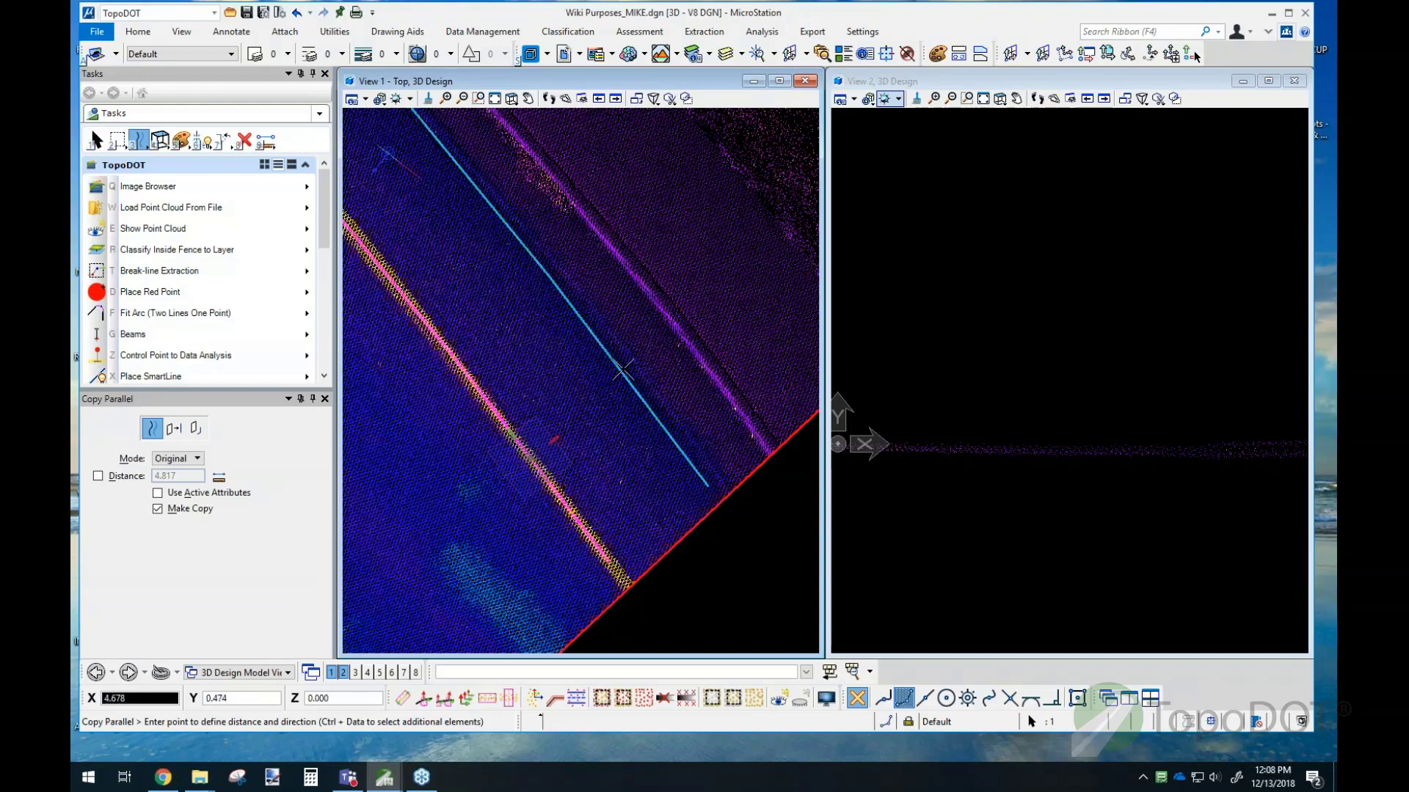
pyautogui.click(665, 359)
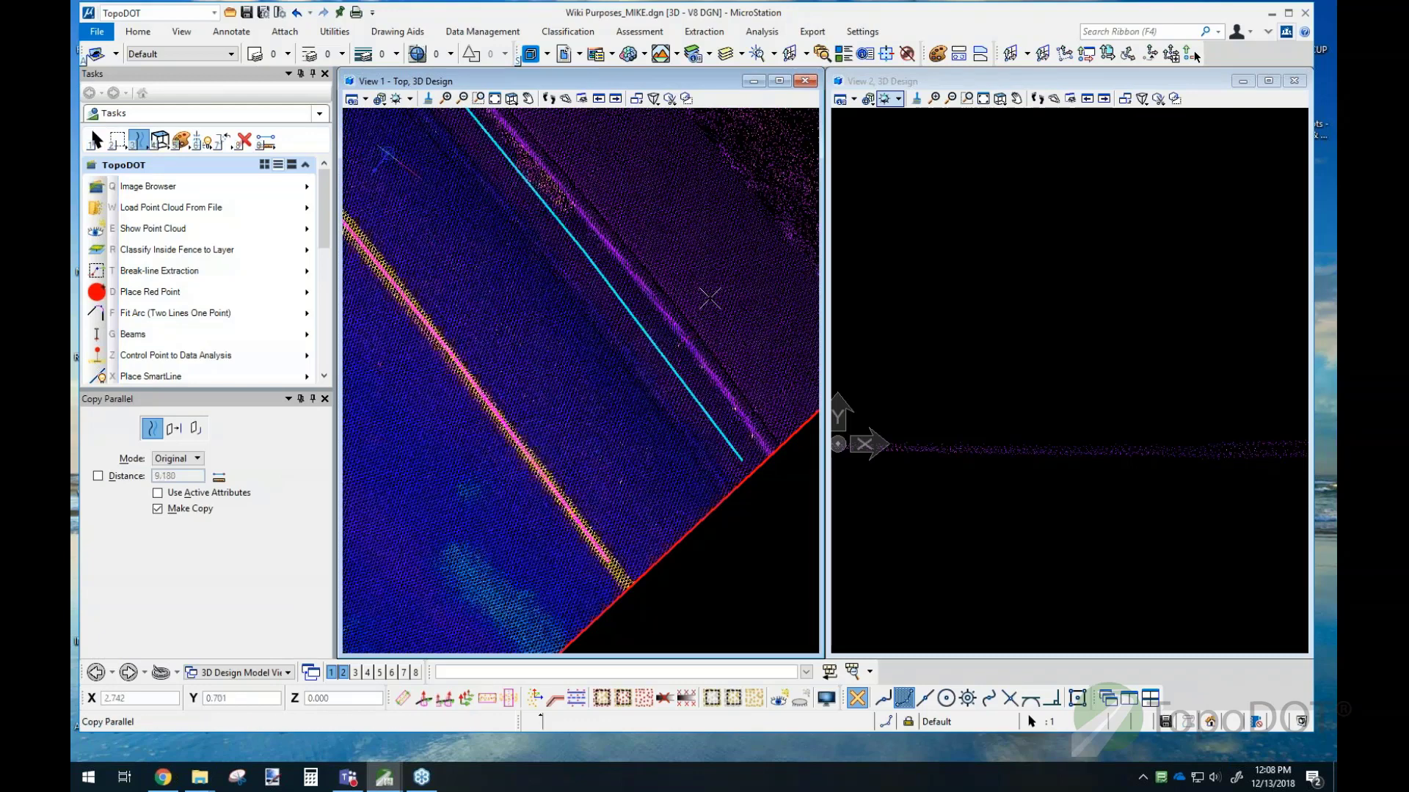
pyautogui.press('Escape')
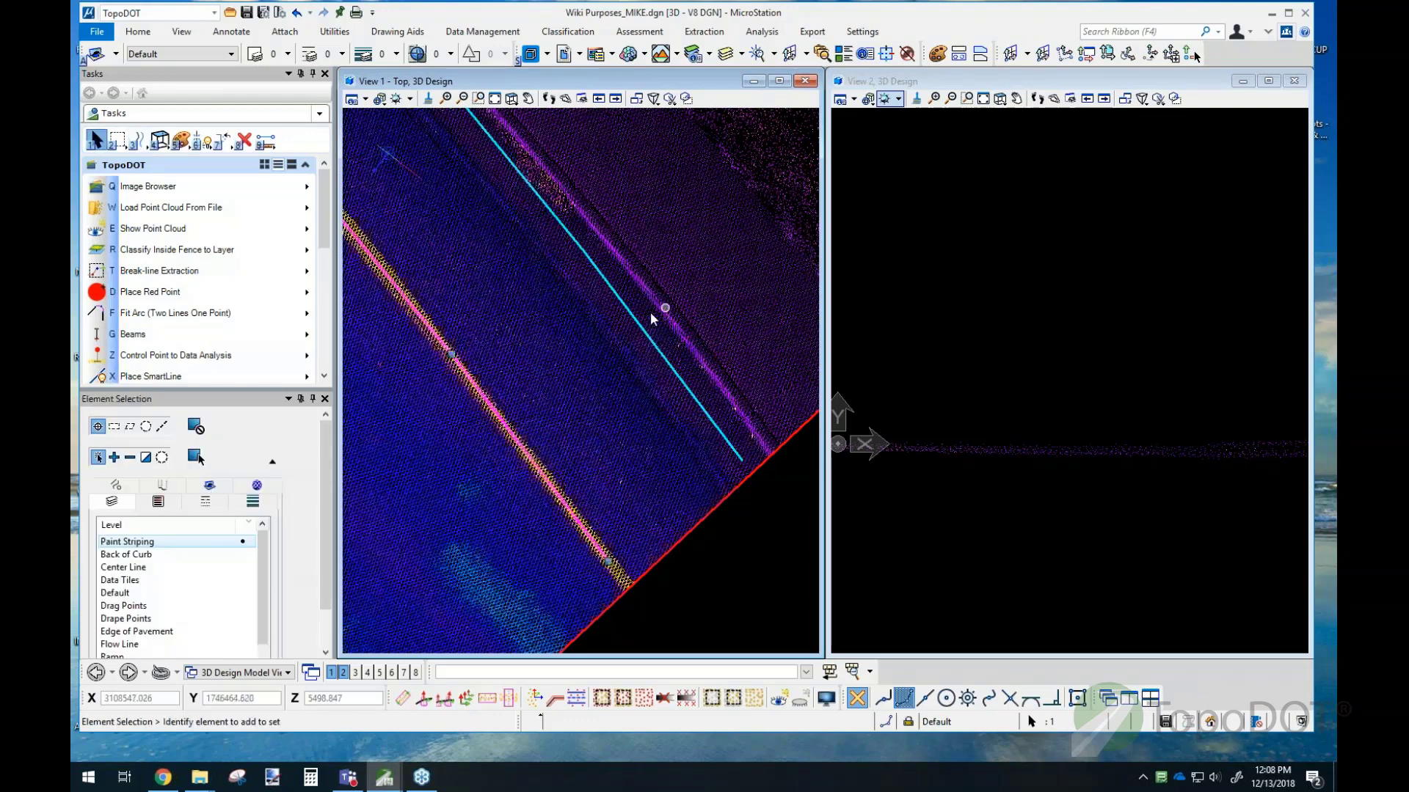
# Step: Start Break-line Extraction using the copied line beside the curb as the path
pyautogui.click(264, 271)
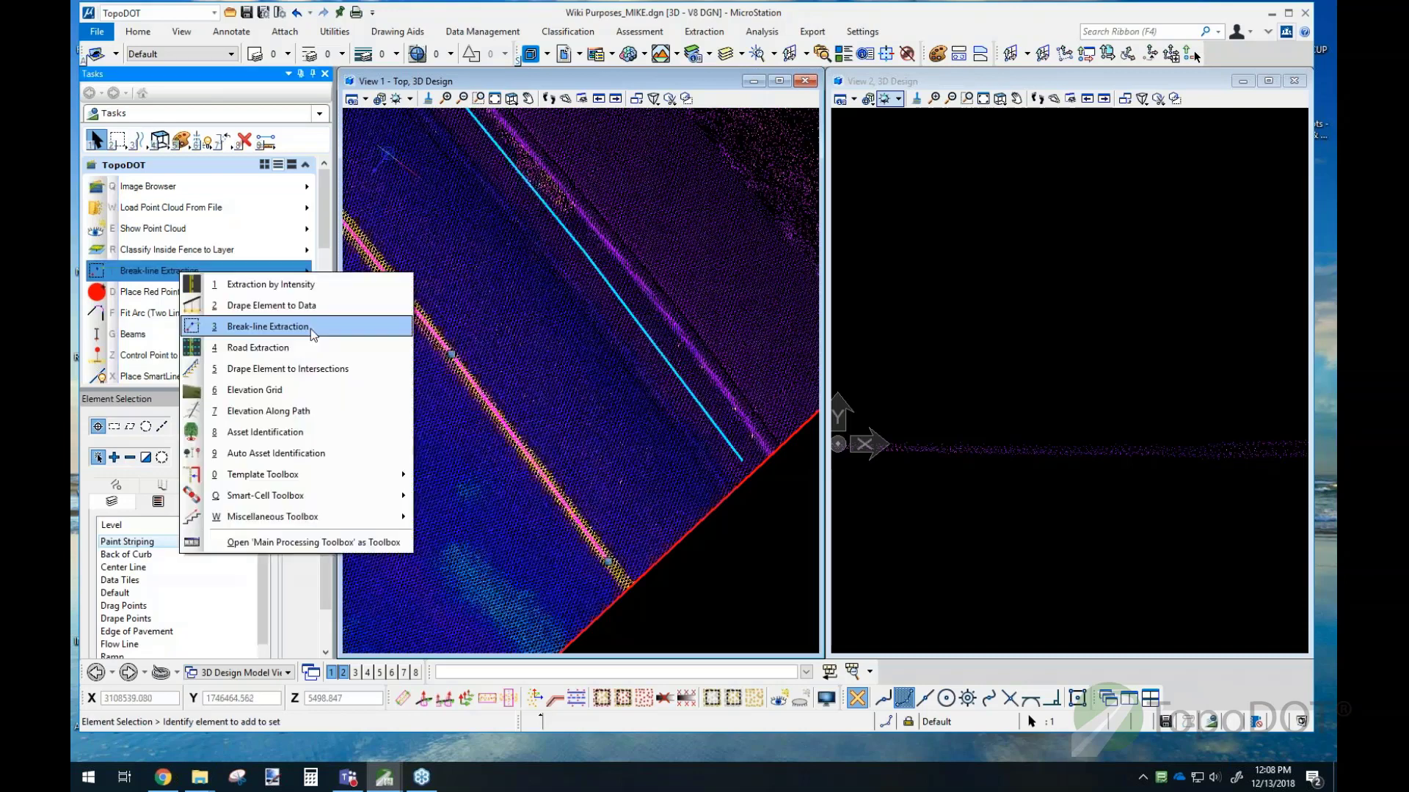
pyautogui.click(312, 328)
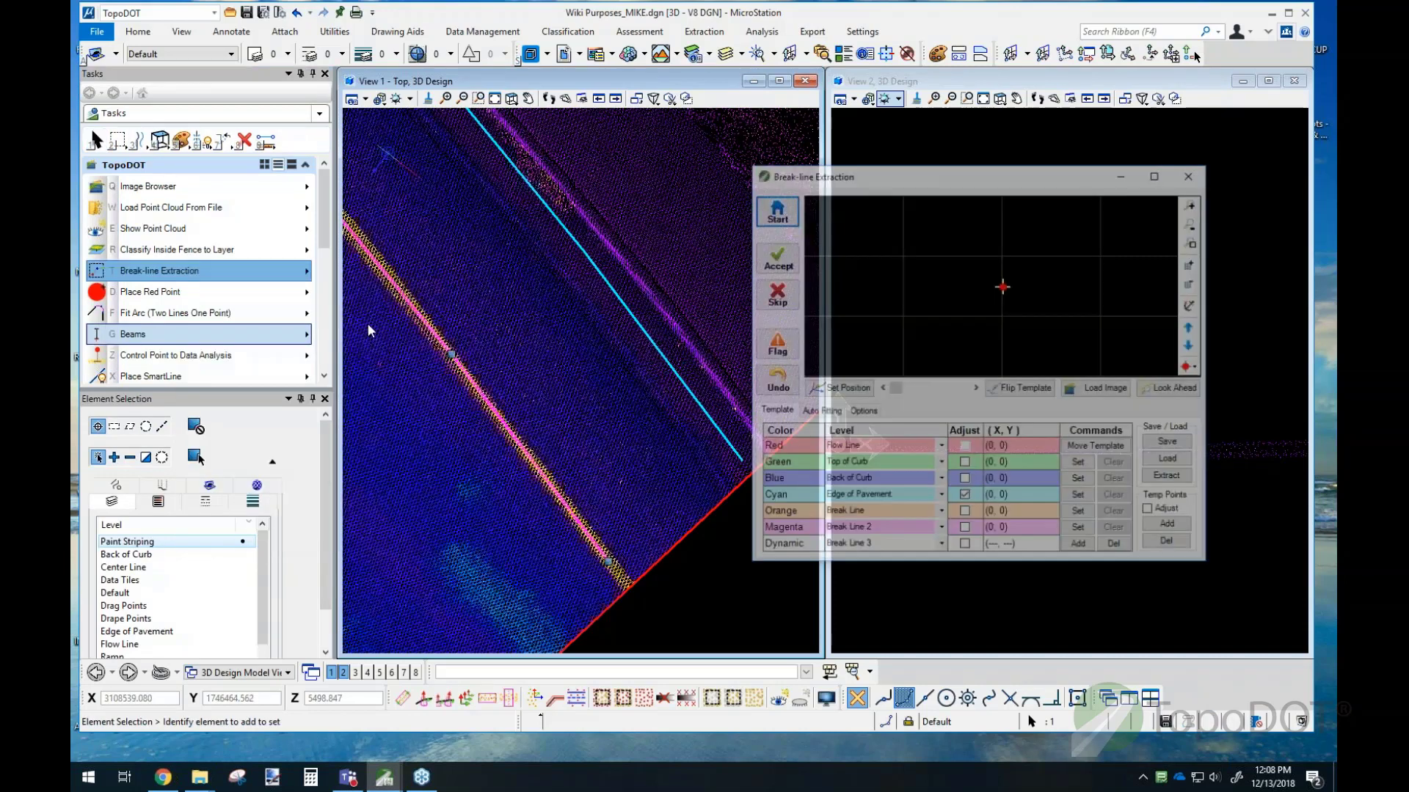
pyautogui.click(638, 327)
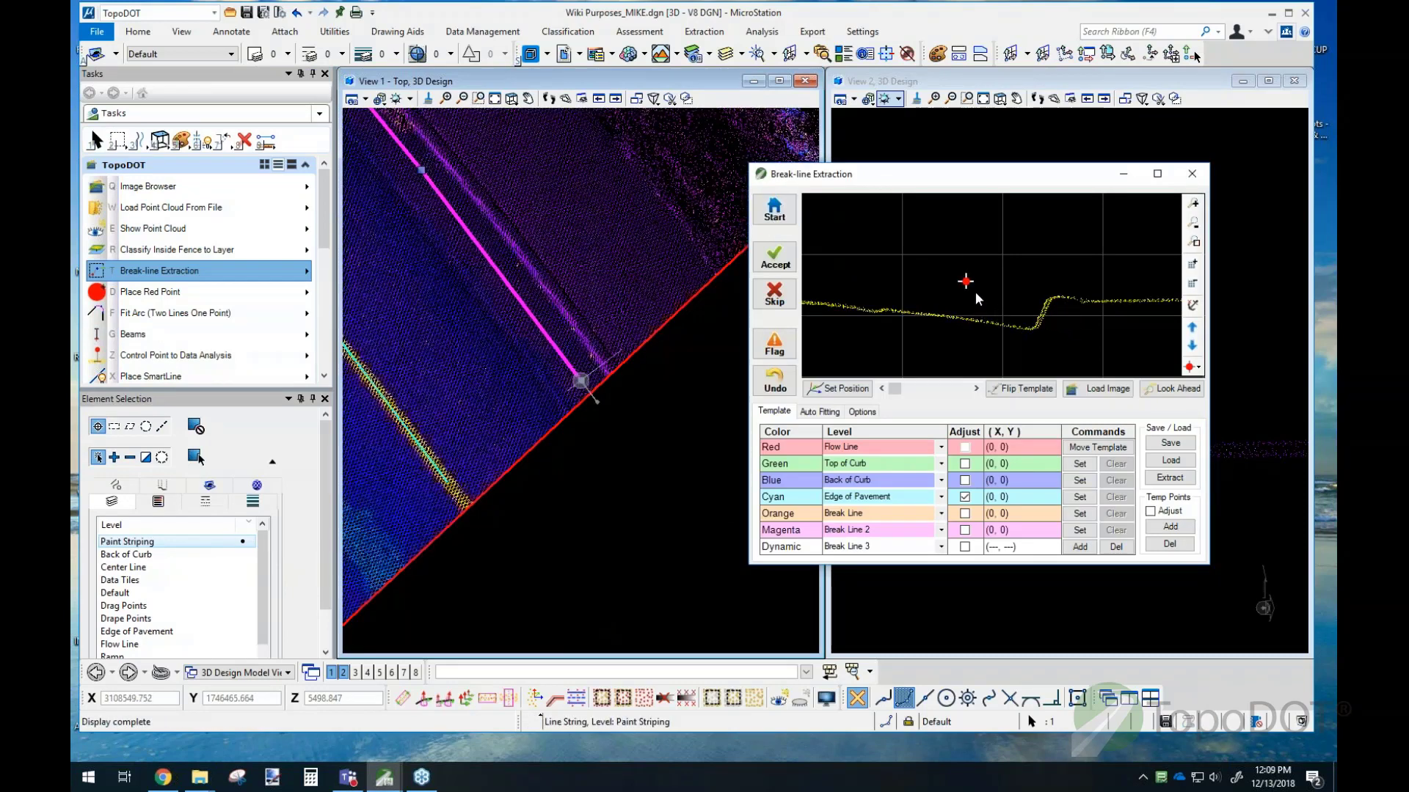
# Step: Place the template's Flow Line at the gutter, Top of Curb at about (0.284, 0.427) and Back of Curb at about (0.648, 0.404)
pyautogui.click(1031, 329)
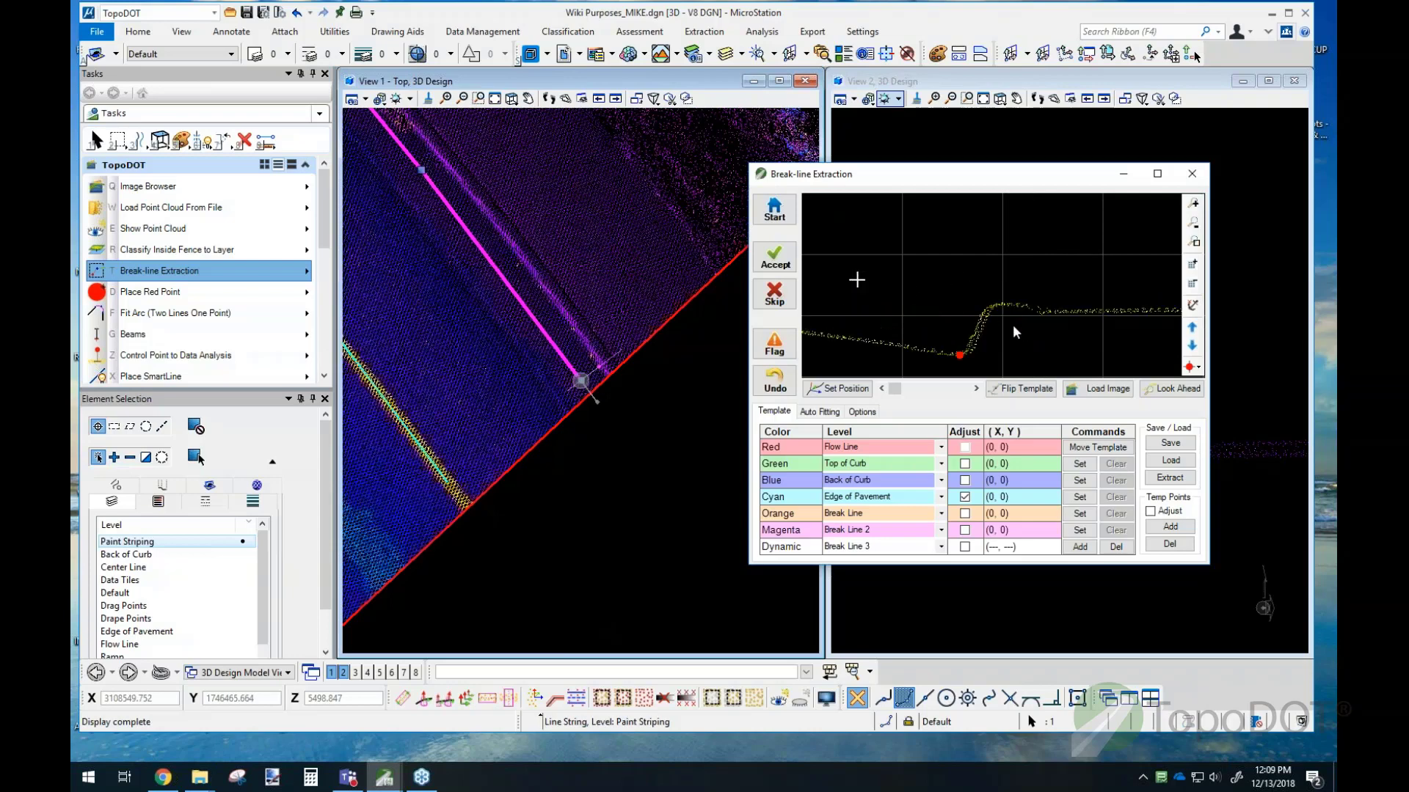
pyautogui.click(1079, 464)
pyautogui.moveTo(1044, 306); pyautogui.dragTo(967, 244)
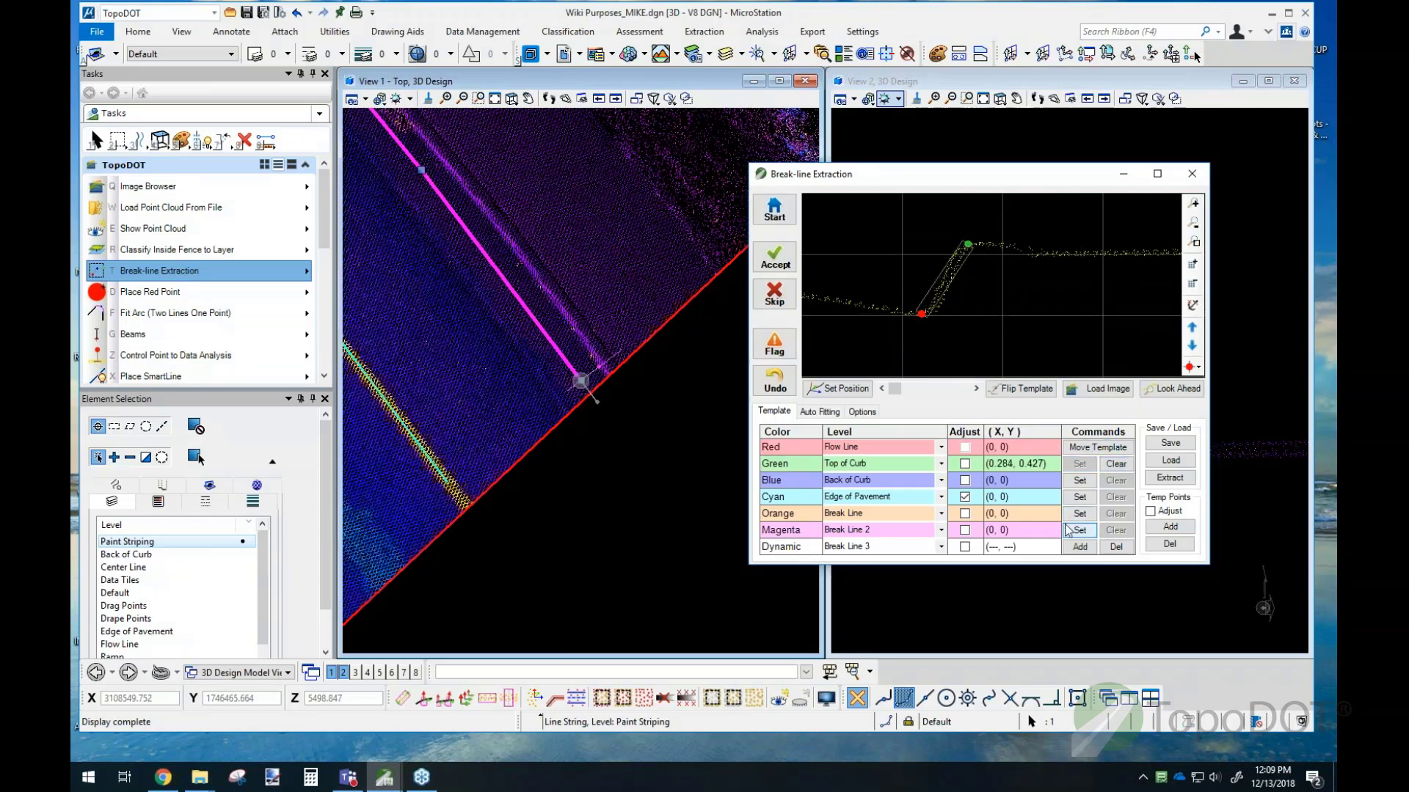
pyautogui.click(1095, 483)
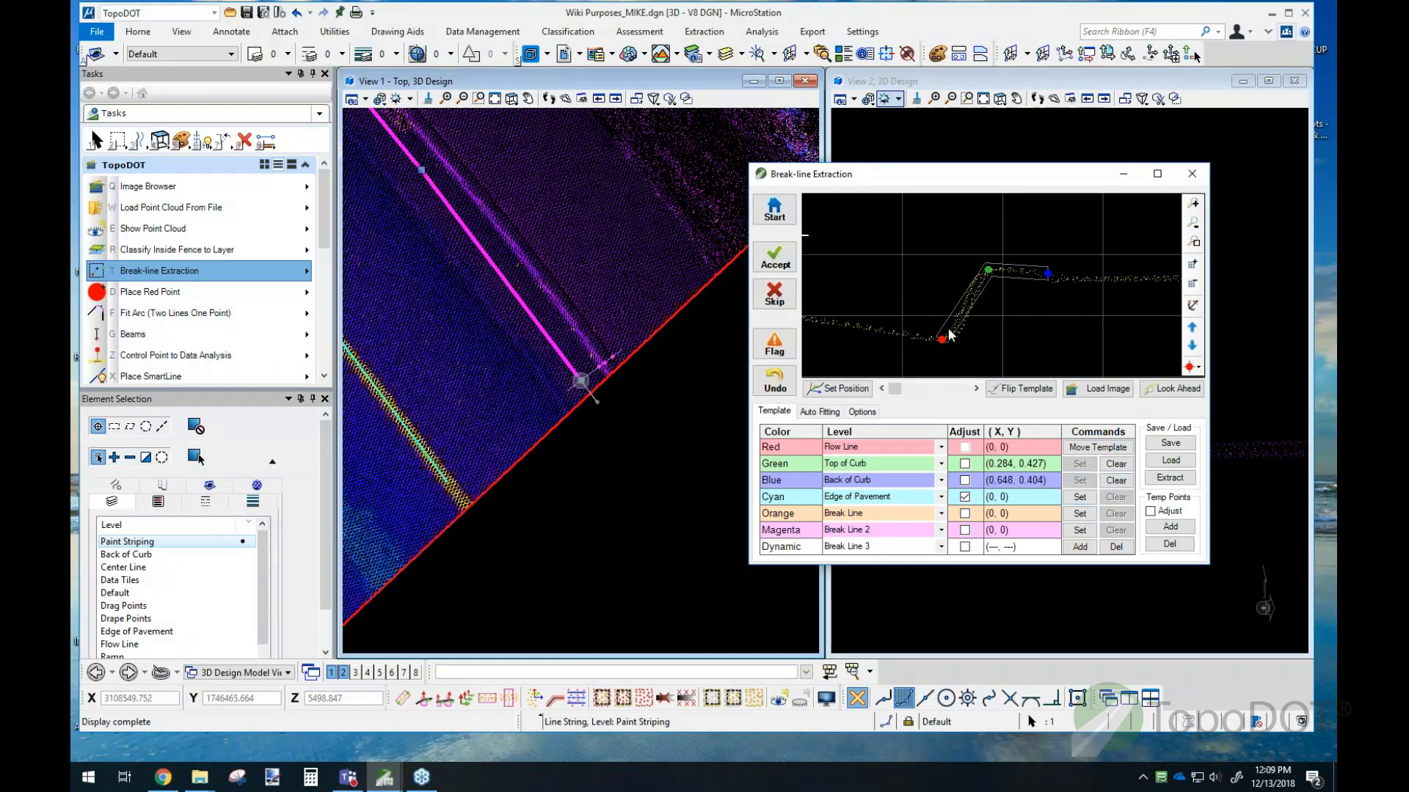
# Step: Review the auto-fitting options: Auto Fit Template, Show Preview, the available template modes and the template noise buffer
pyautogui.click(821, 413)
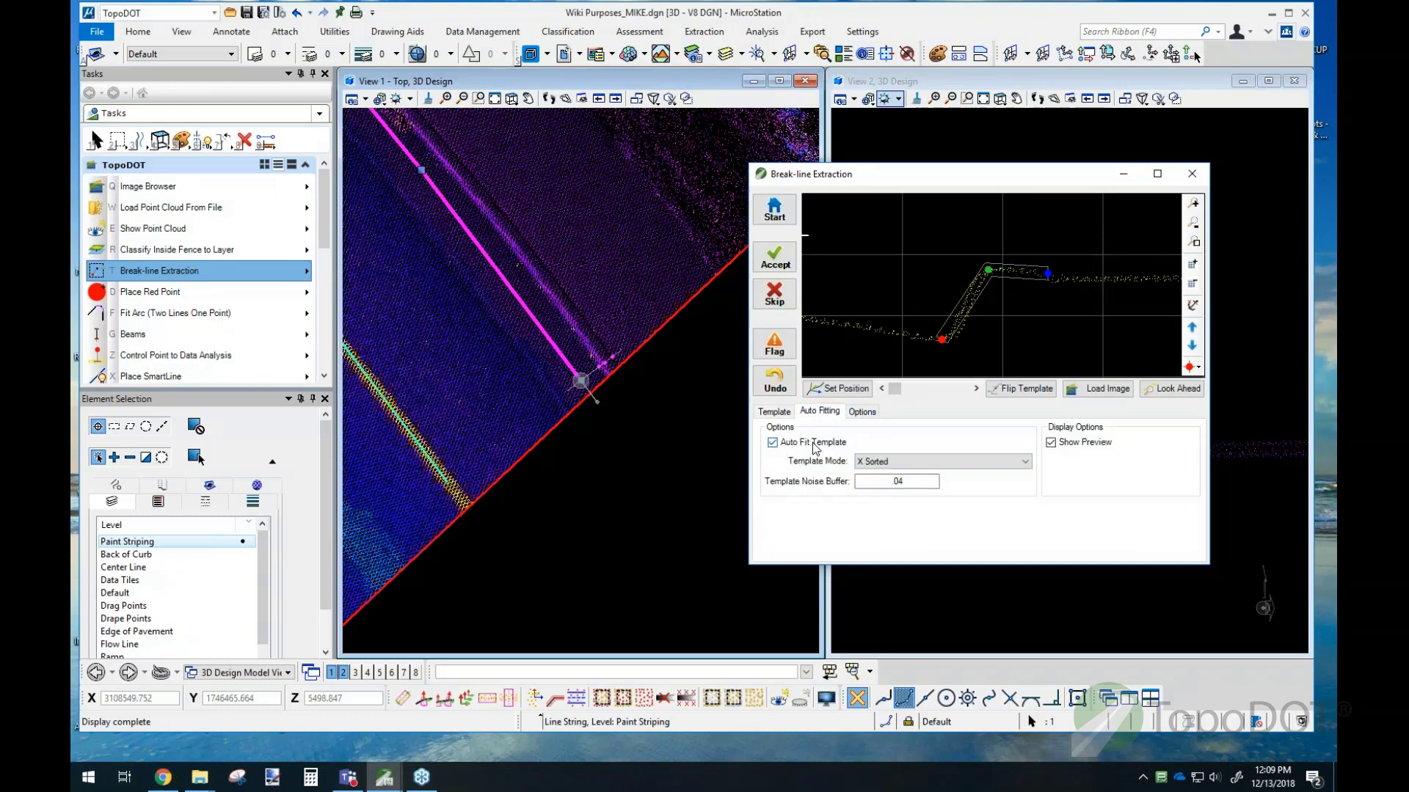
pyautogui.click(1059, 443)
pyautogui.click(1058, 443)
pyautogui.click(909, 462)
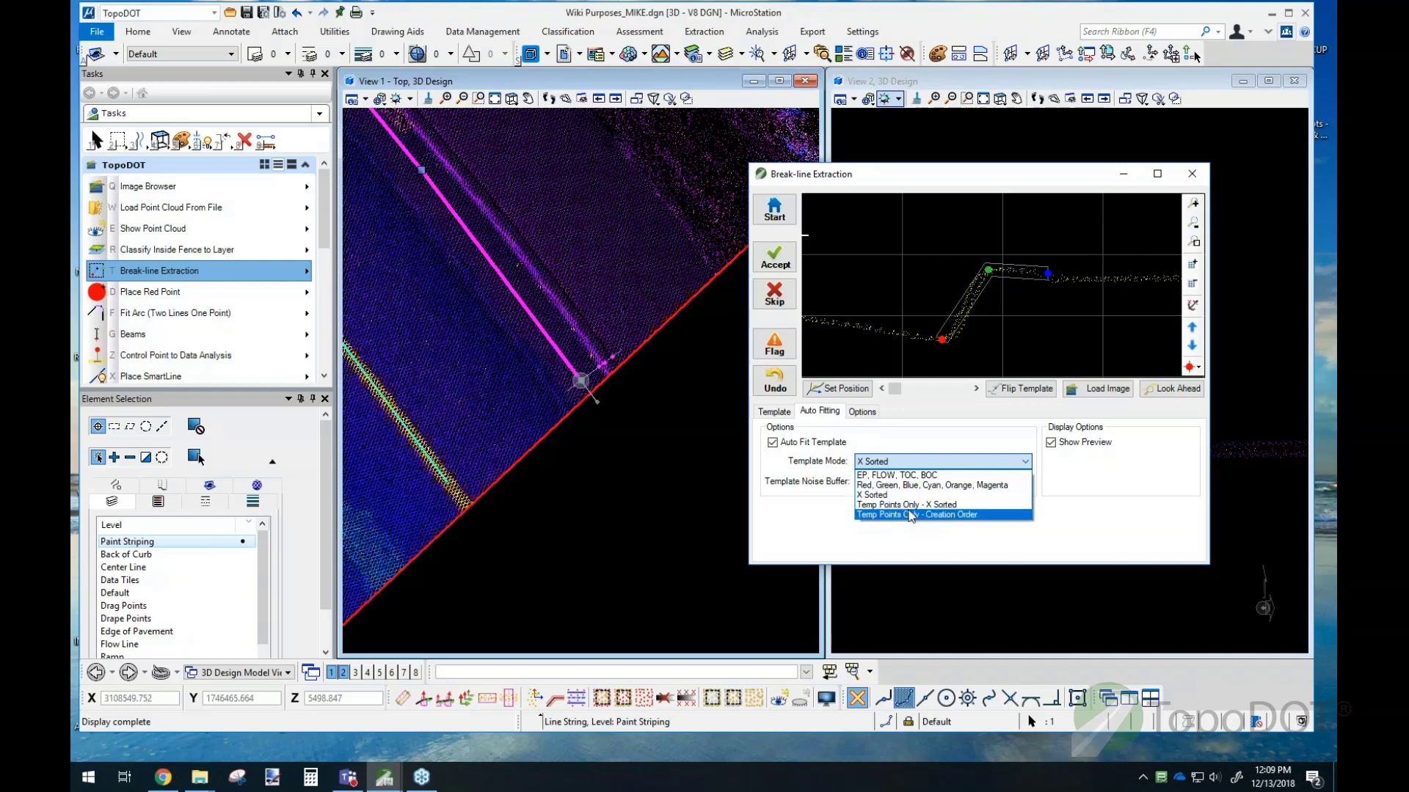
pyautogui.press('Escape')
pyautogui.press('Tab')
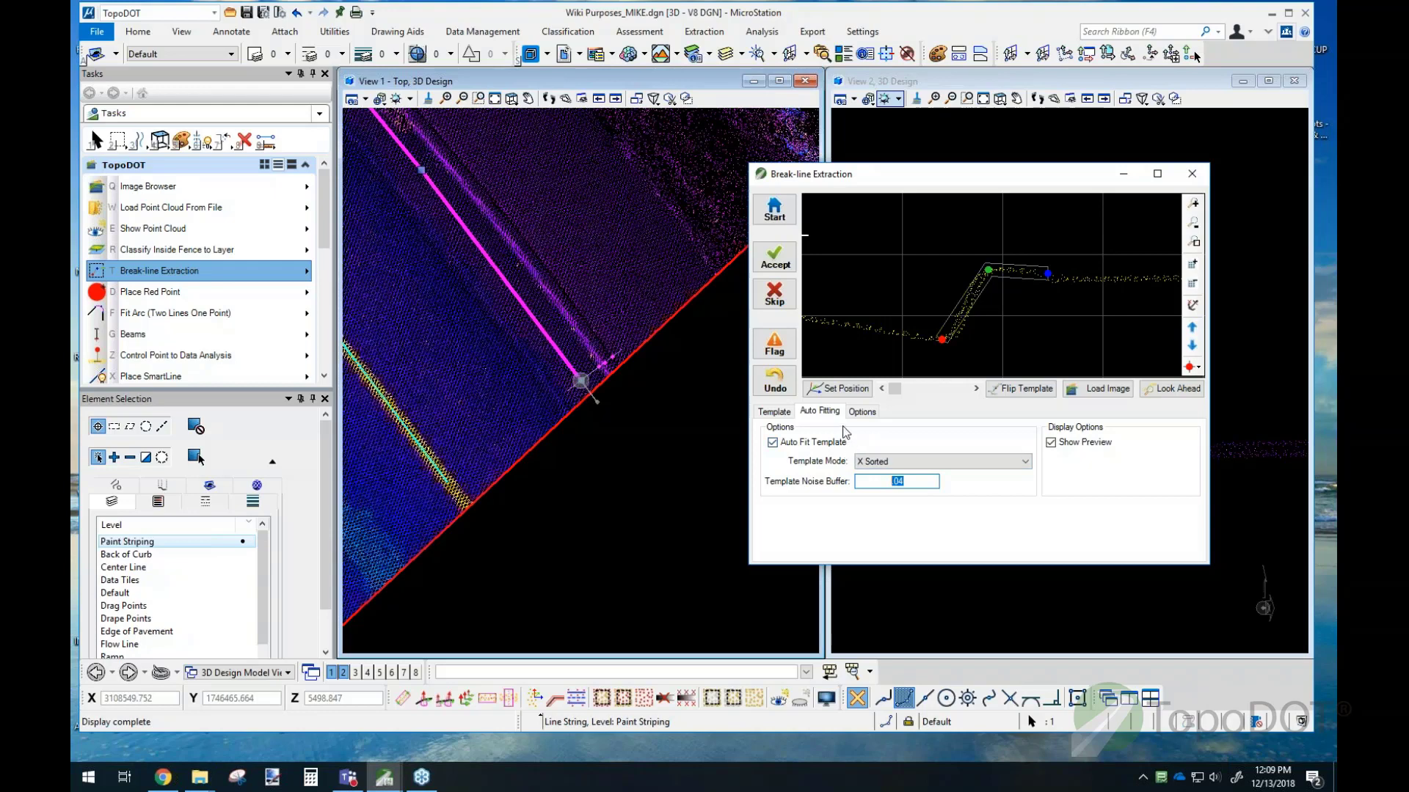
# Step: Add a temp point at the foot of the curb face and an adjustable temp point between Top of Curb and Back of Curb
pyautogui.click(775, 412)
pyautogui.moveTo(1014, 305); pyautogui.dragTo(1002, 306)
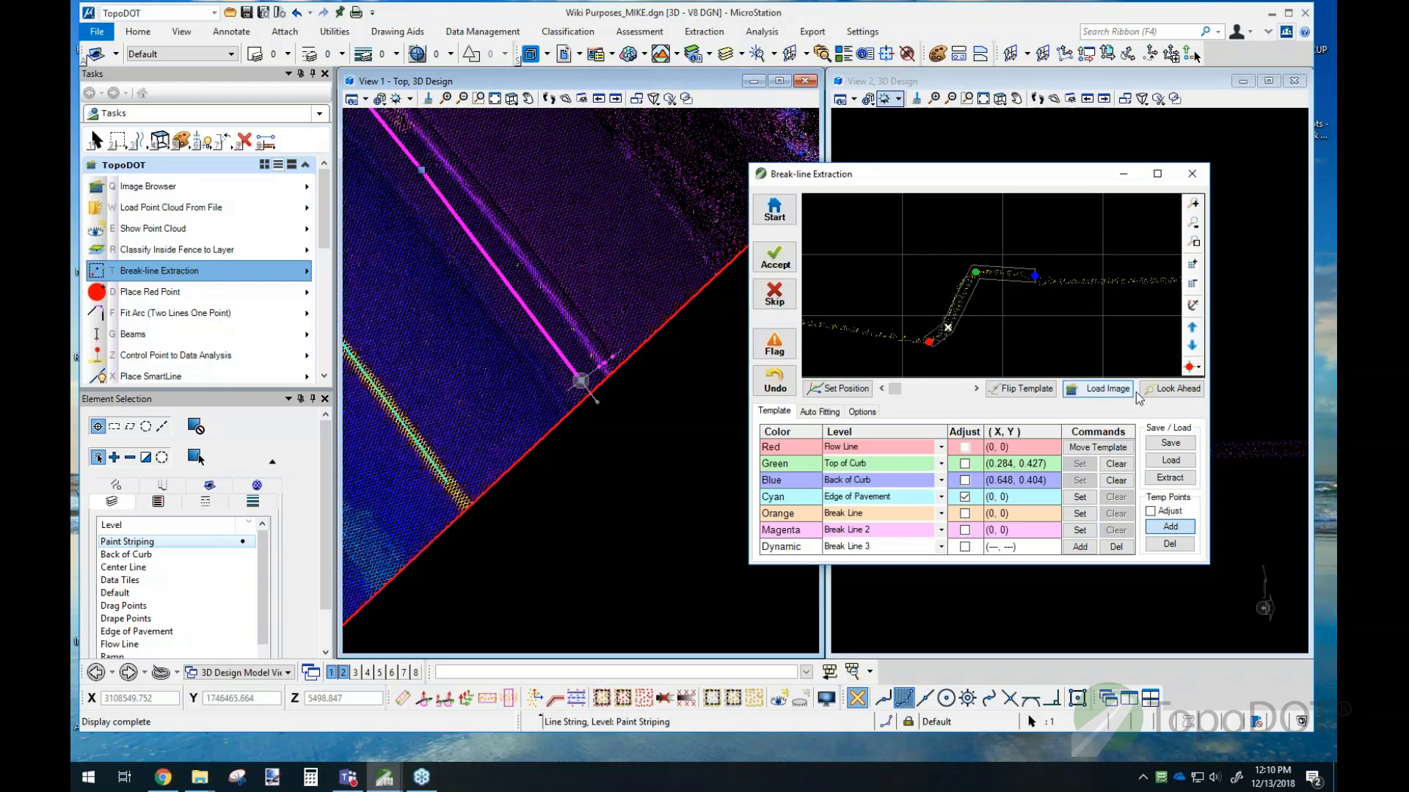
pyautogui.click(1151, 511)
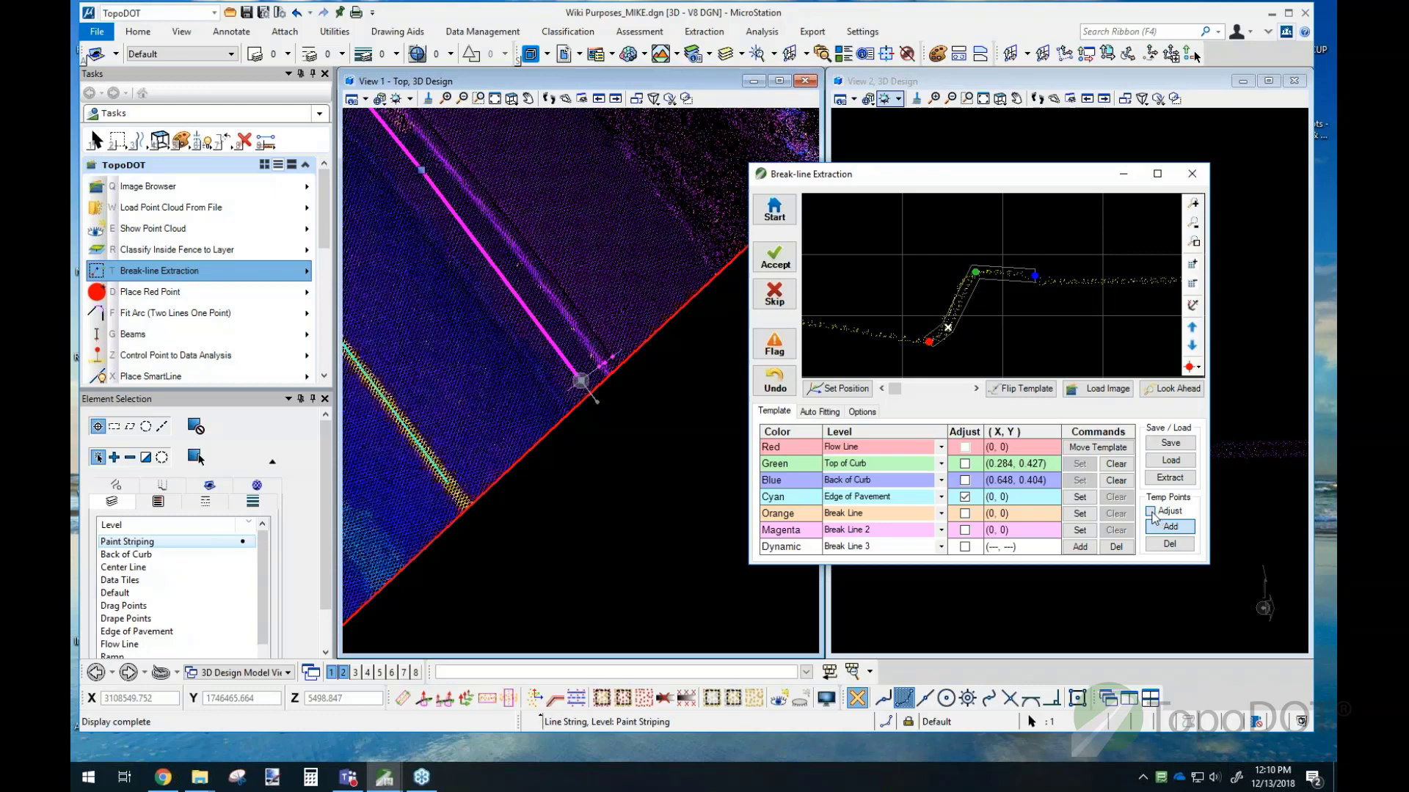
pyautogui.click(1002, 271)
pyautogui.click(976, 274)
pyautogui.click(1002, 270)
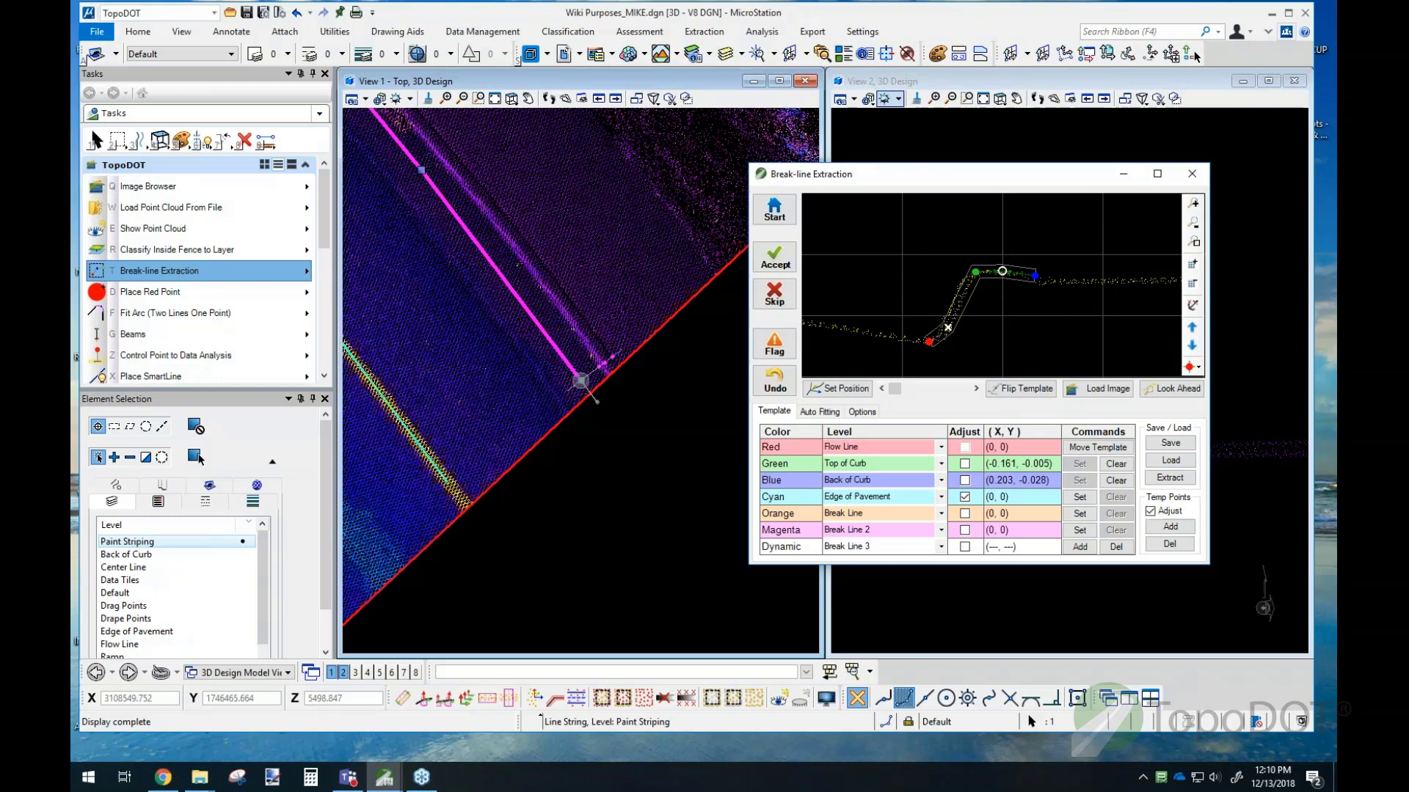
pyautogui.click(926, 343)
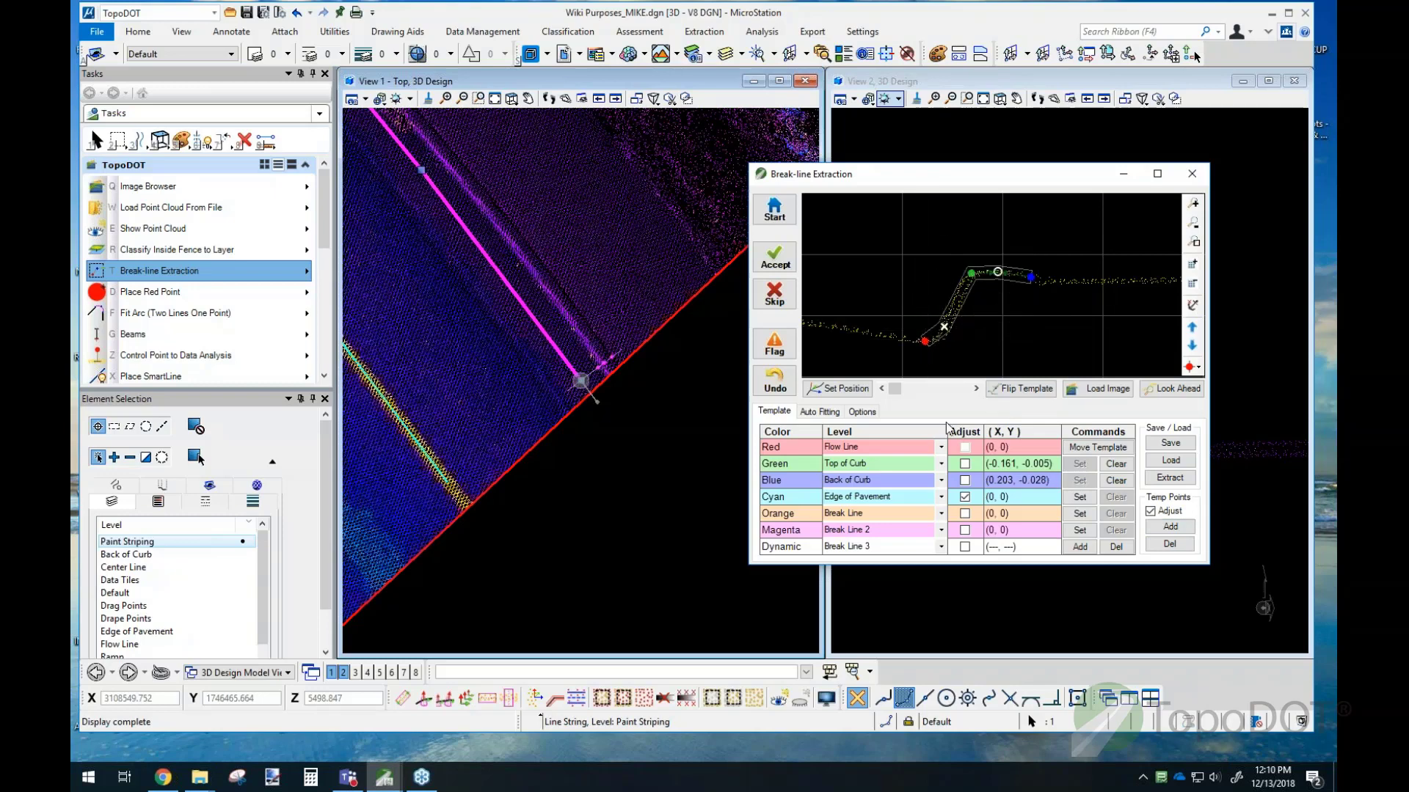
# Step: Set the Top of Curb point's coordinates to X -0.2 and Y 0
pyautogui.doubleClick(1045, 470)
pyautogui.press('Tab')
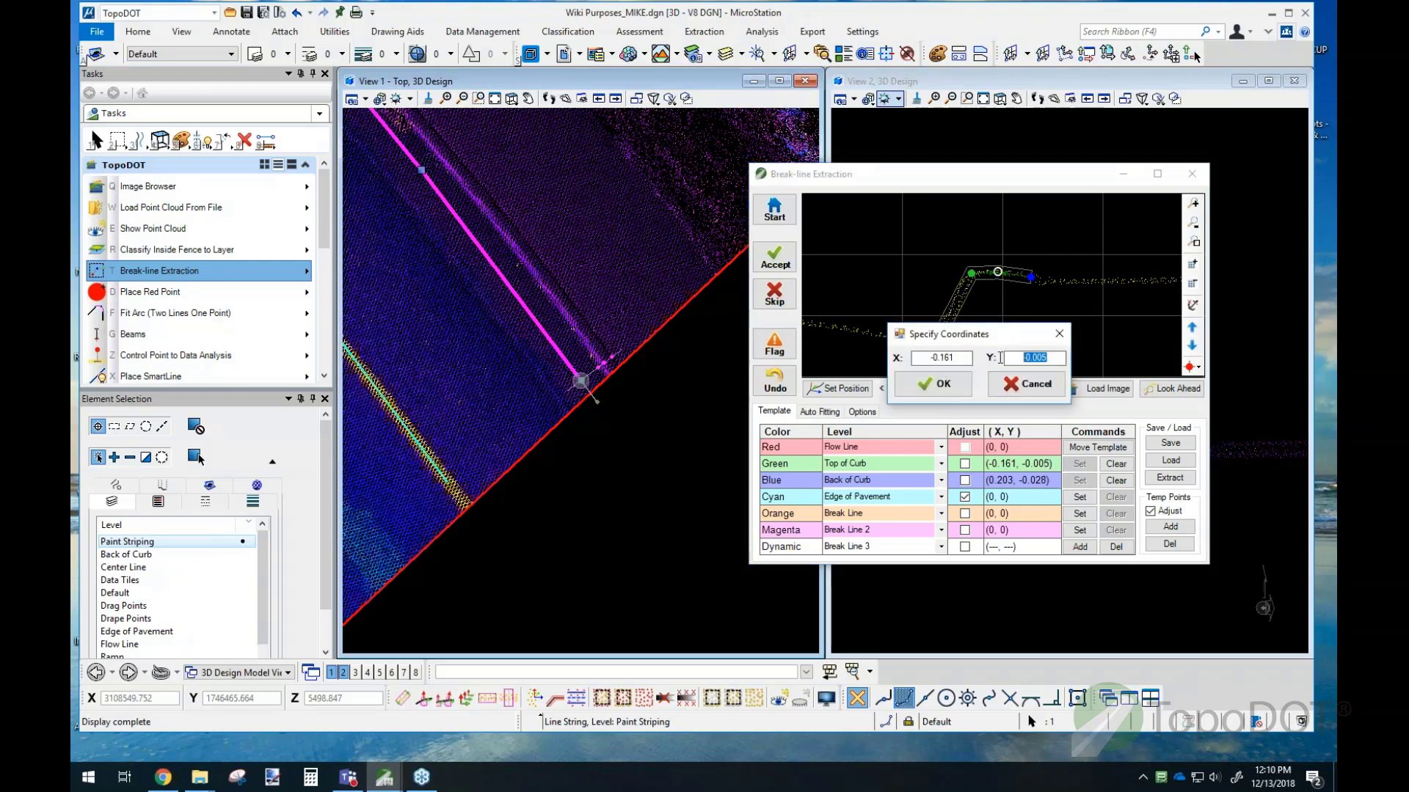
pyautogui.write('0')
pyautogui.moveTo(962, 360); pyautogui.dragTo(942, 361)
pyautogui.write('2')
pyautogui.click(943, 384)
# Step: Set the Back of Curb point's coordinates to X 0.2 and Y 0
pyautogui.click(1077, 503)
pyautogui.moveTo(1051, 359); pyautogui.dragTo(1014, 359)
pyautogui.write('0')
pyautogui.press('BackSpace')
pyautogui.click(943, 384)
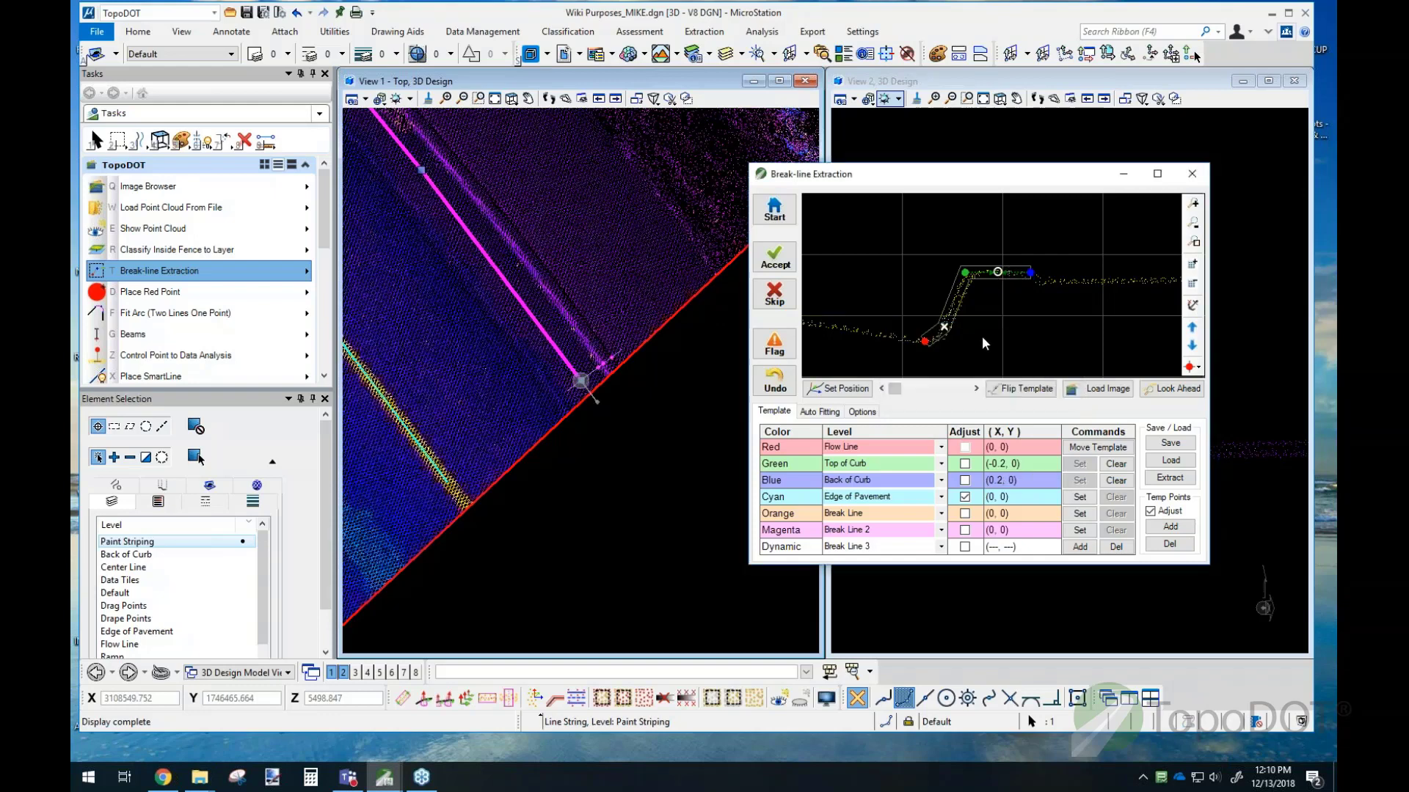
# Step: Adjust the template's temp points to follow the curb profile, and open the extraction options
pyautogui.moveTo(999, 278)
pyautogui.mouseDown()
pyautogui.moveTo(1042, 245)
pyautogui.moveTo(1020, 285)
pyautogui.moveTo(1000, 276)
pyautogui.mouseUp()
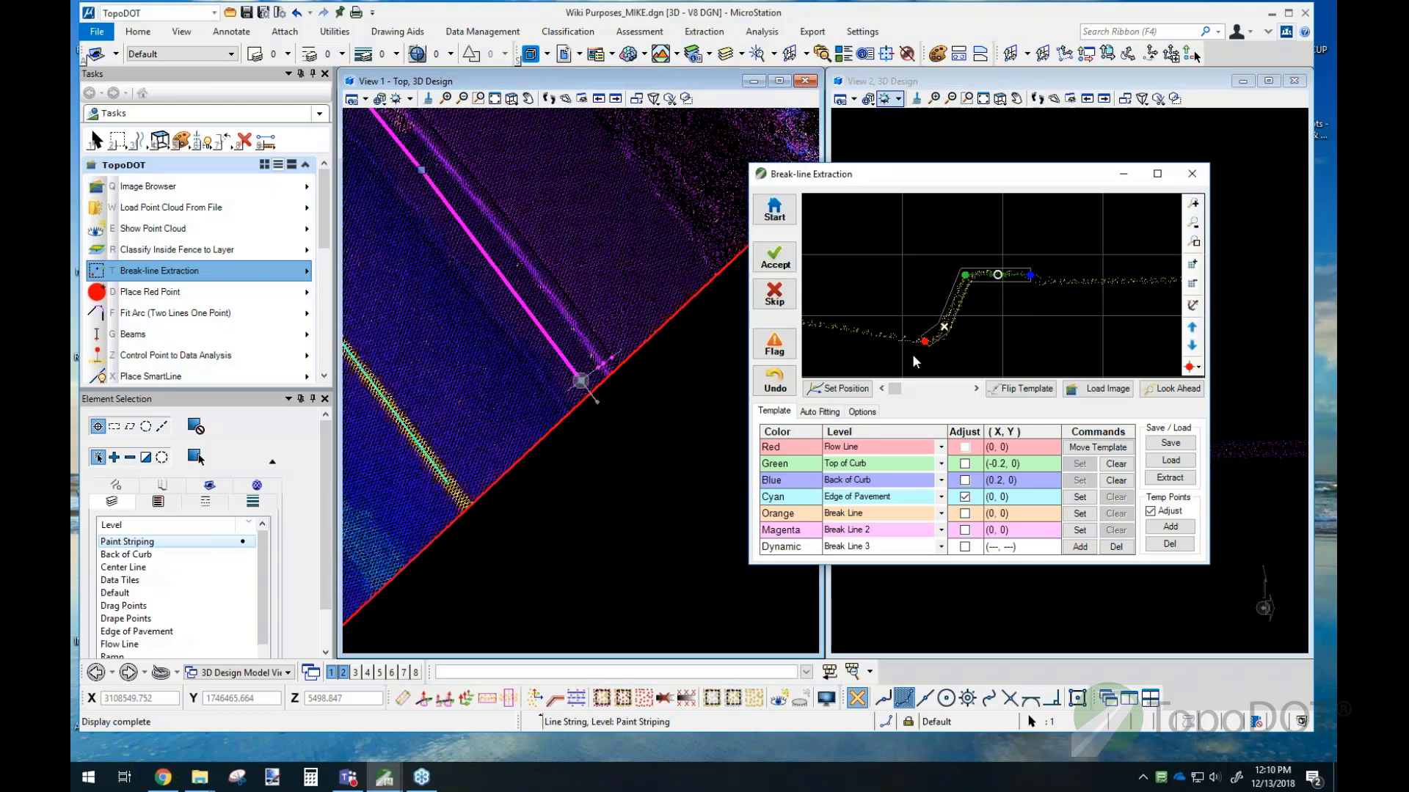
pyautogui.moveTo(924, 343); pyautogui.dragTo(945, 332)
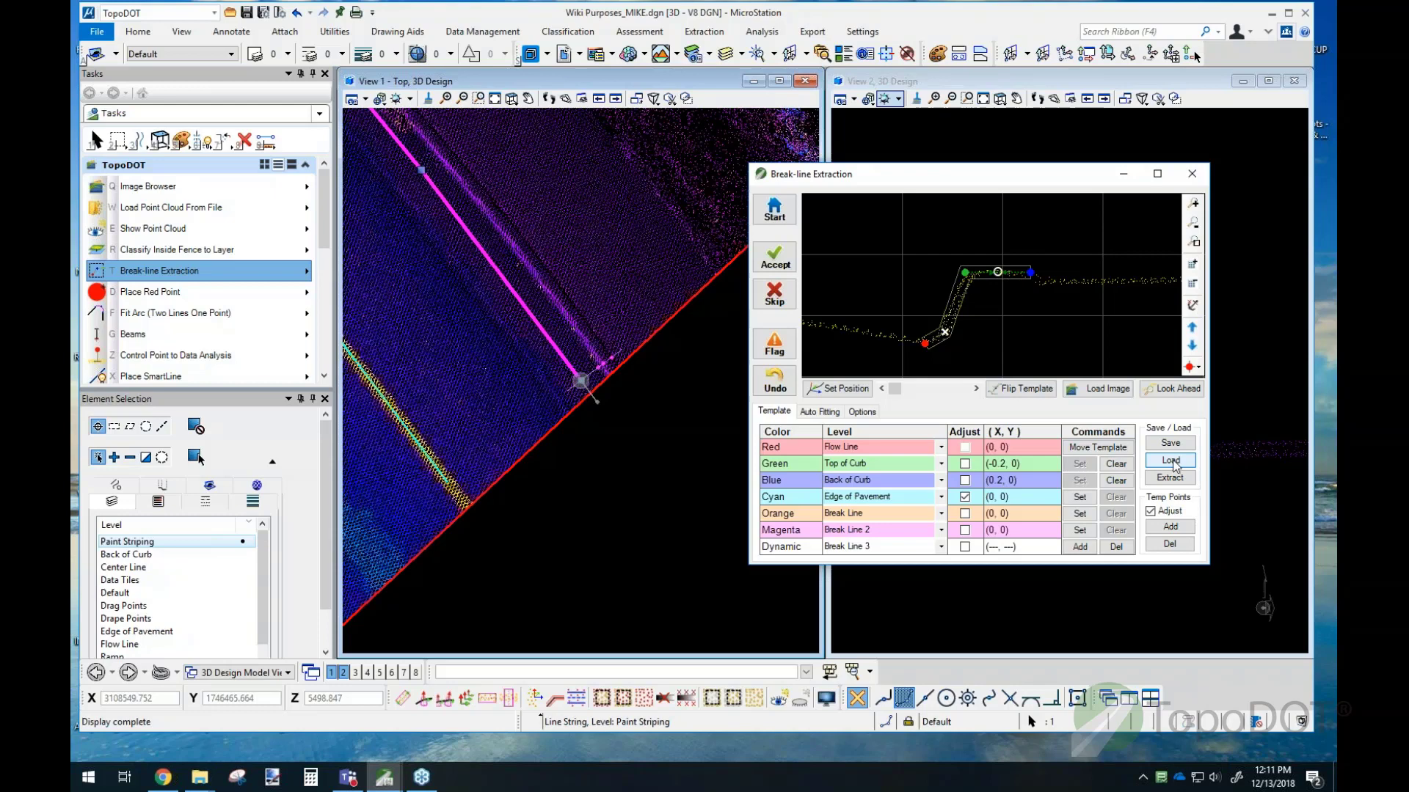
pyautogui.click(855, 415)
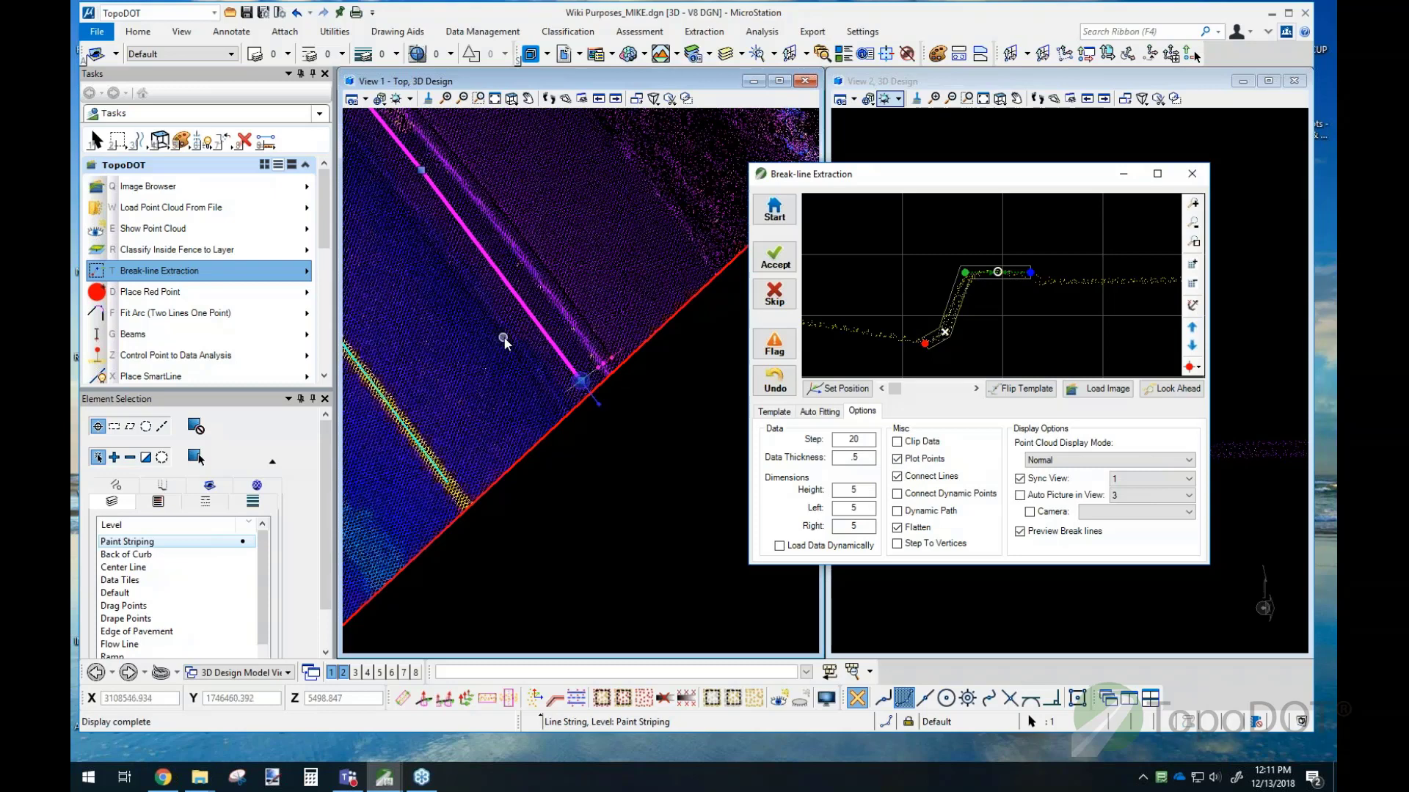
# Step: Accept the fitted template on the first cross-sections along the curb, aligning it with the curb profile where needed
pyautogui.click(784, 262)
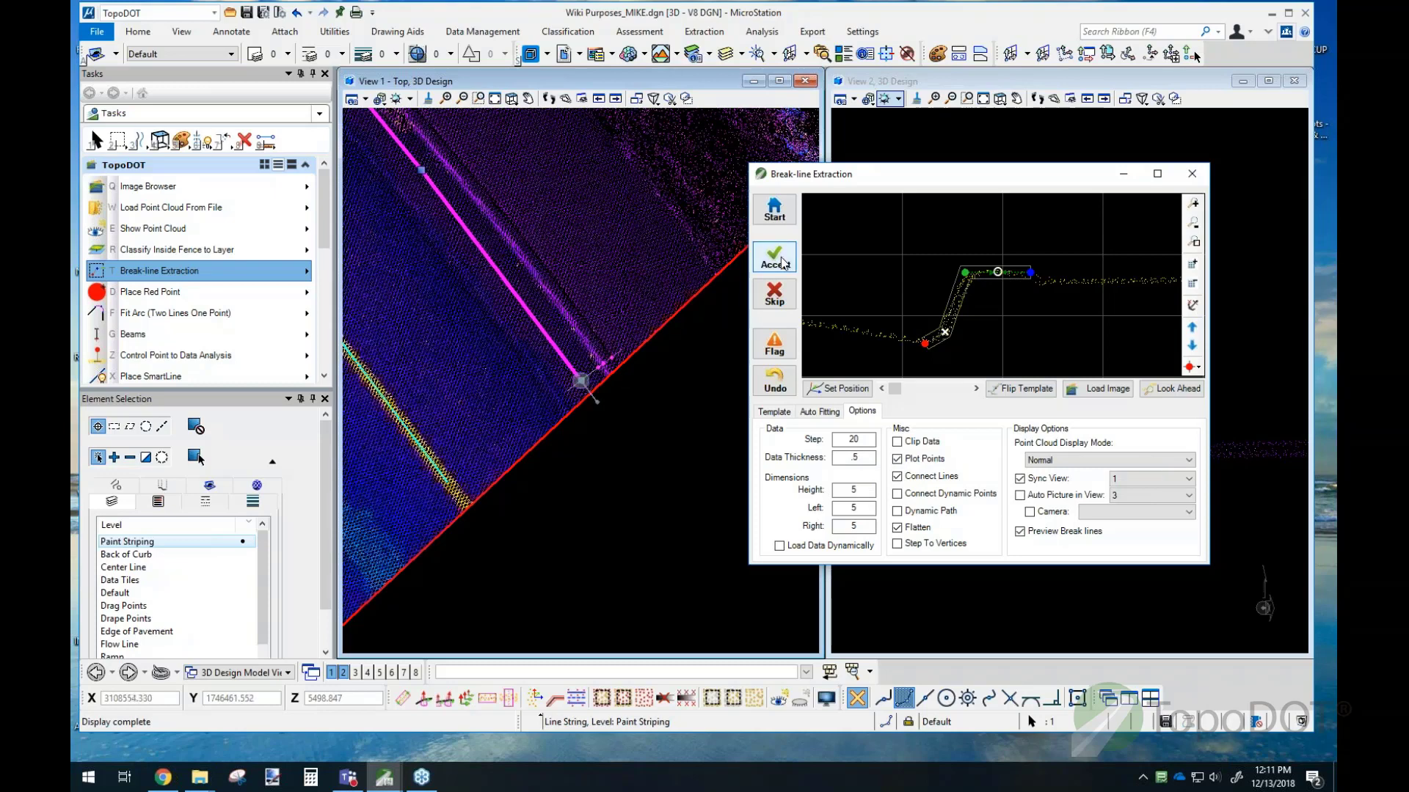
pyautogui.moveTo(903, 323); pyautogui.dragTo(996, 309, button='middle')
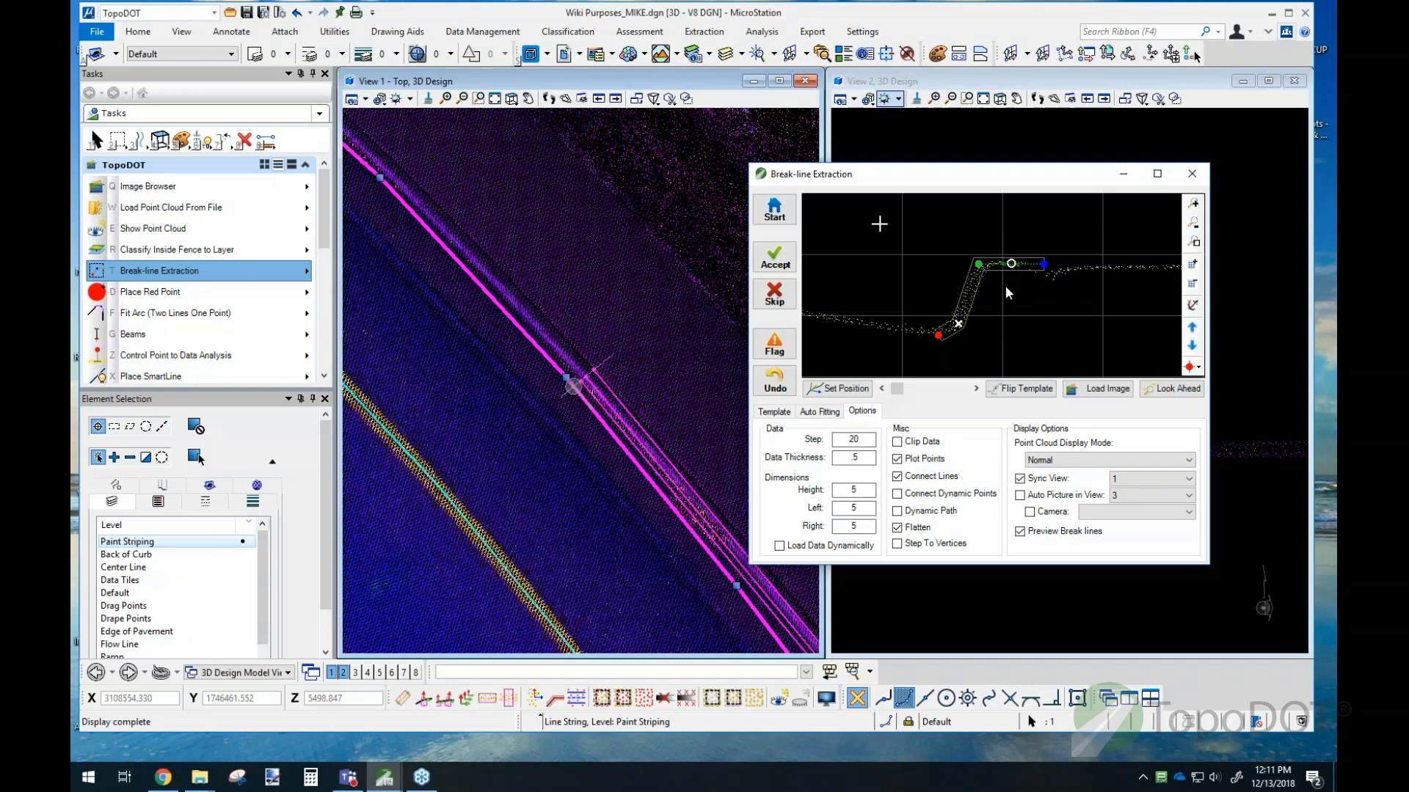
pyautogui.click(781, 264)
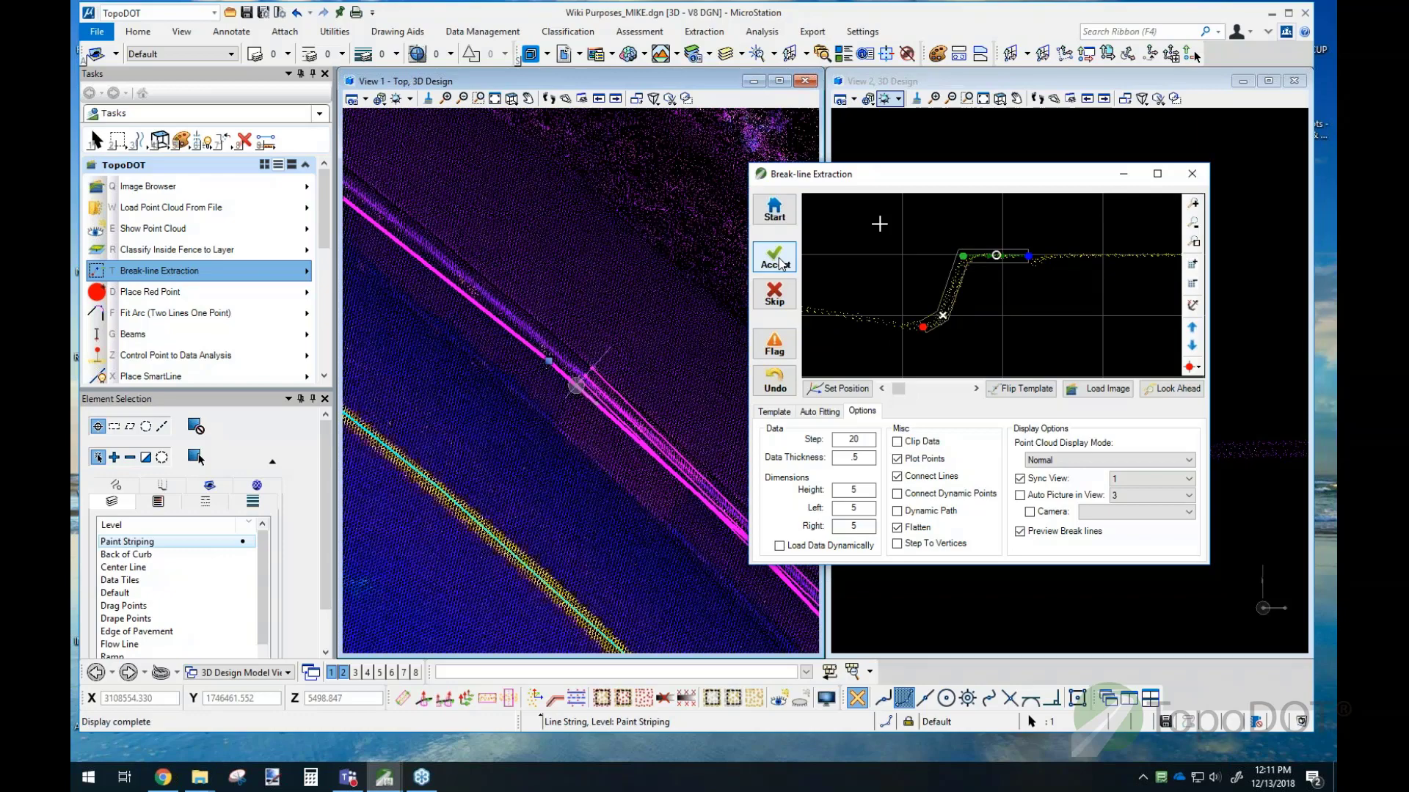
pyautogui.click(781, 265)
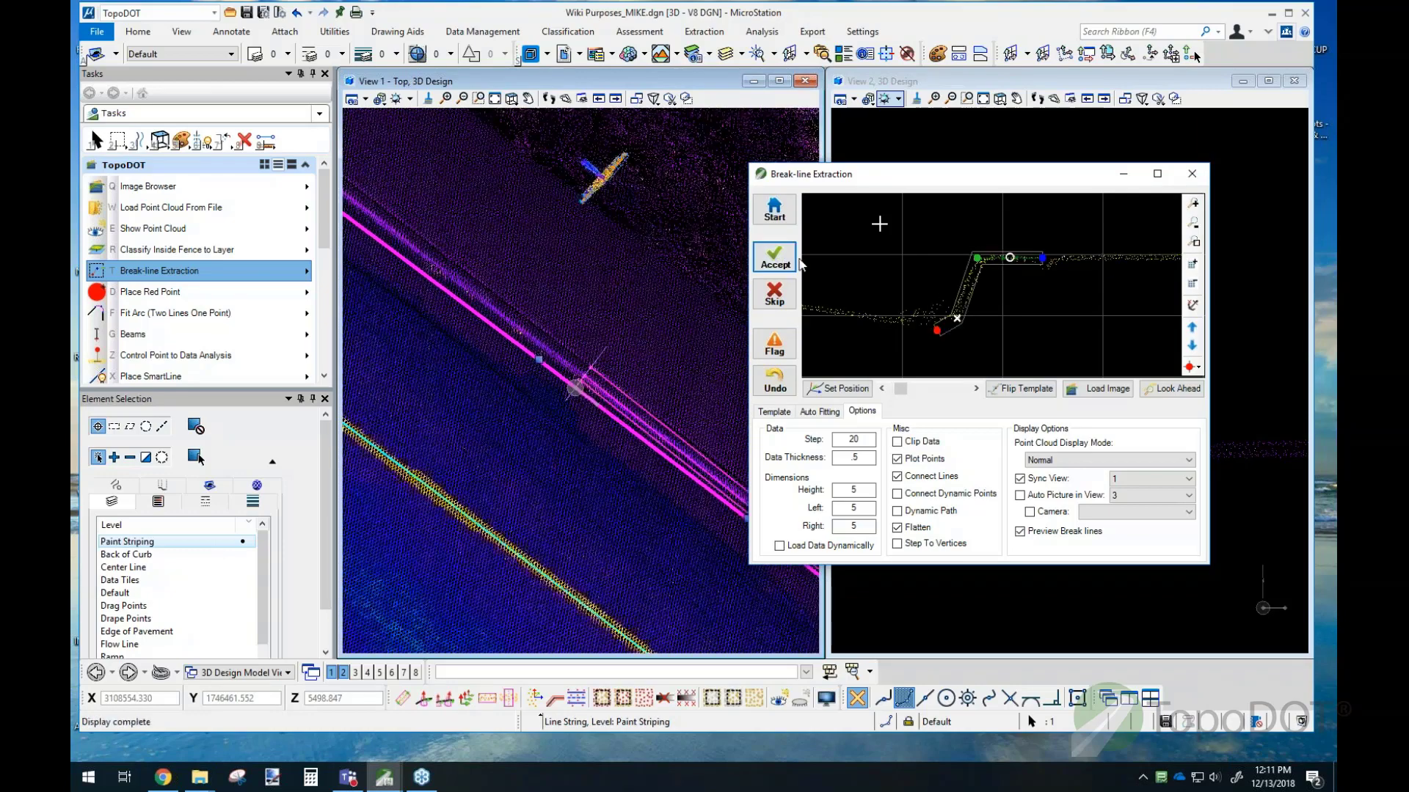
pyautogui.press('space')
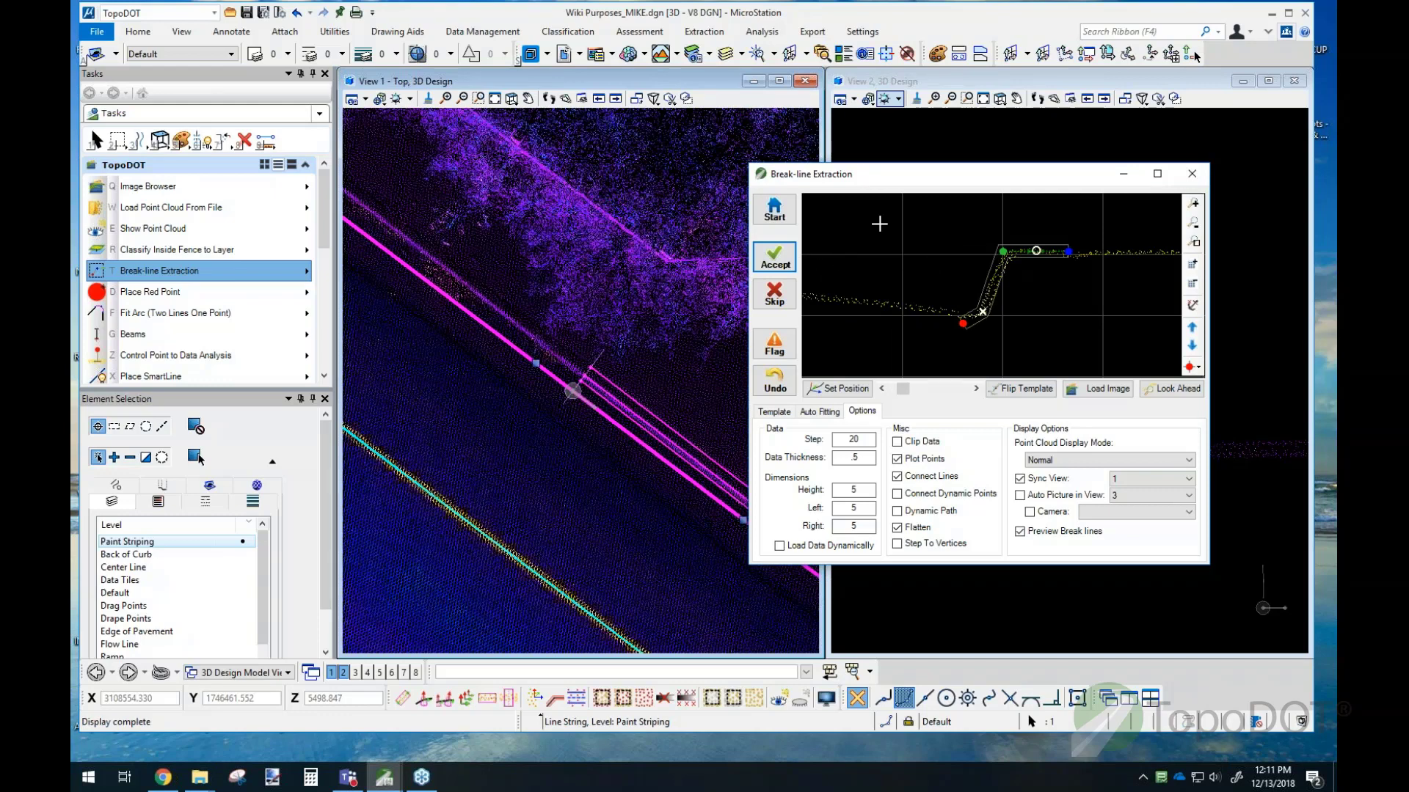
# Step: Move the template's Flow Line onto the gutter point in the current cross-section and advance along the curb
pyautogui.moveTo(967, 331)
pyautogui.mouseDown()
pyautogui.moveTo(975, 307)
pyautogui.moveTo(968, 317)
pyautogui.mouseUp()
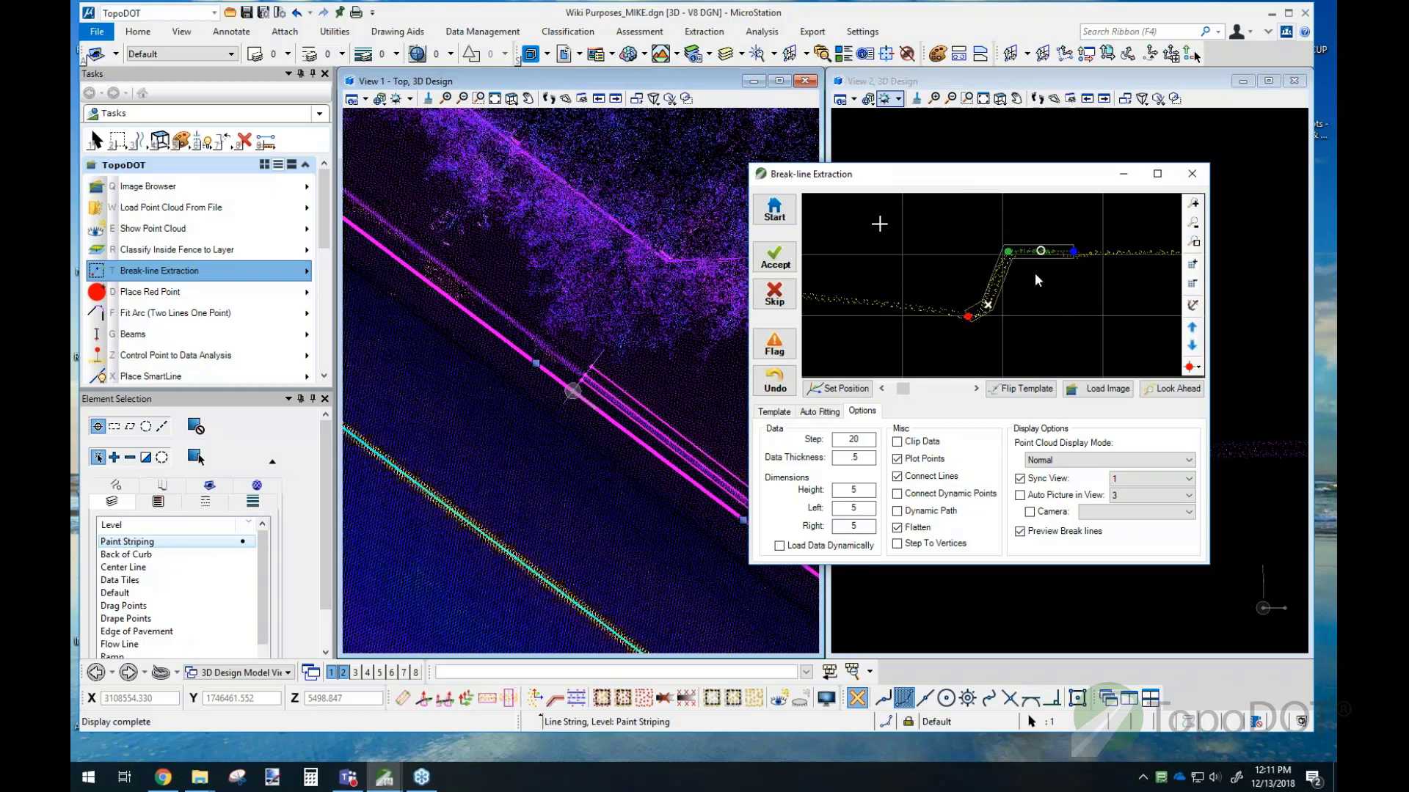
pyautogui.click(959, 295)
pyautogui.click(957, 288)
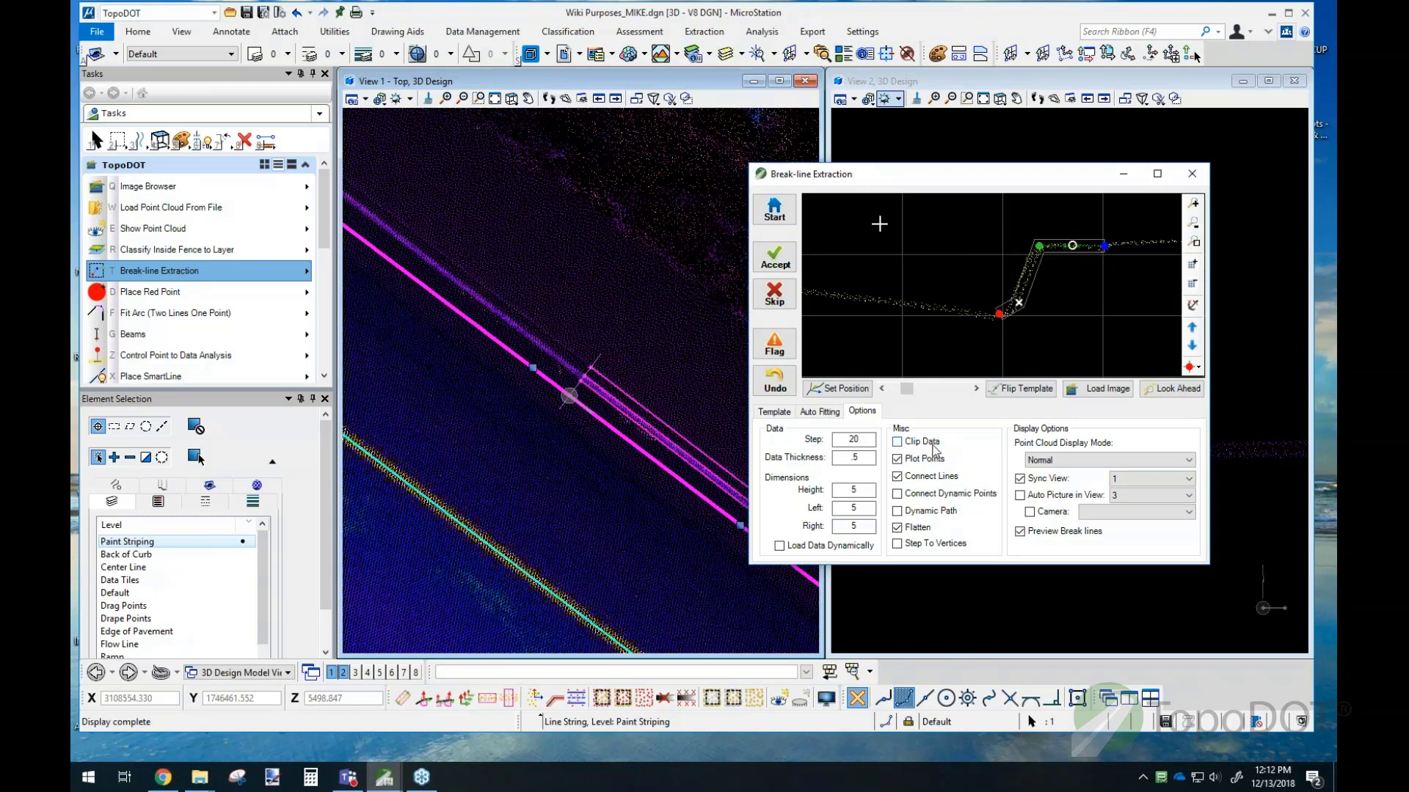
# Step: Set the left and right section dimensions to 20, advance to the next cross-section and check the extracted lines in the top view
pyautogui.doubleClick(838, 511)
pyautogui.write('20')
pyautogui.doubleClick(861, 527)
pyautogui.write('20')
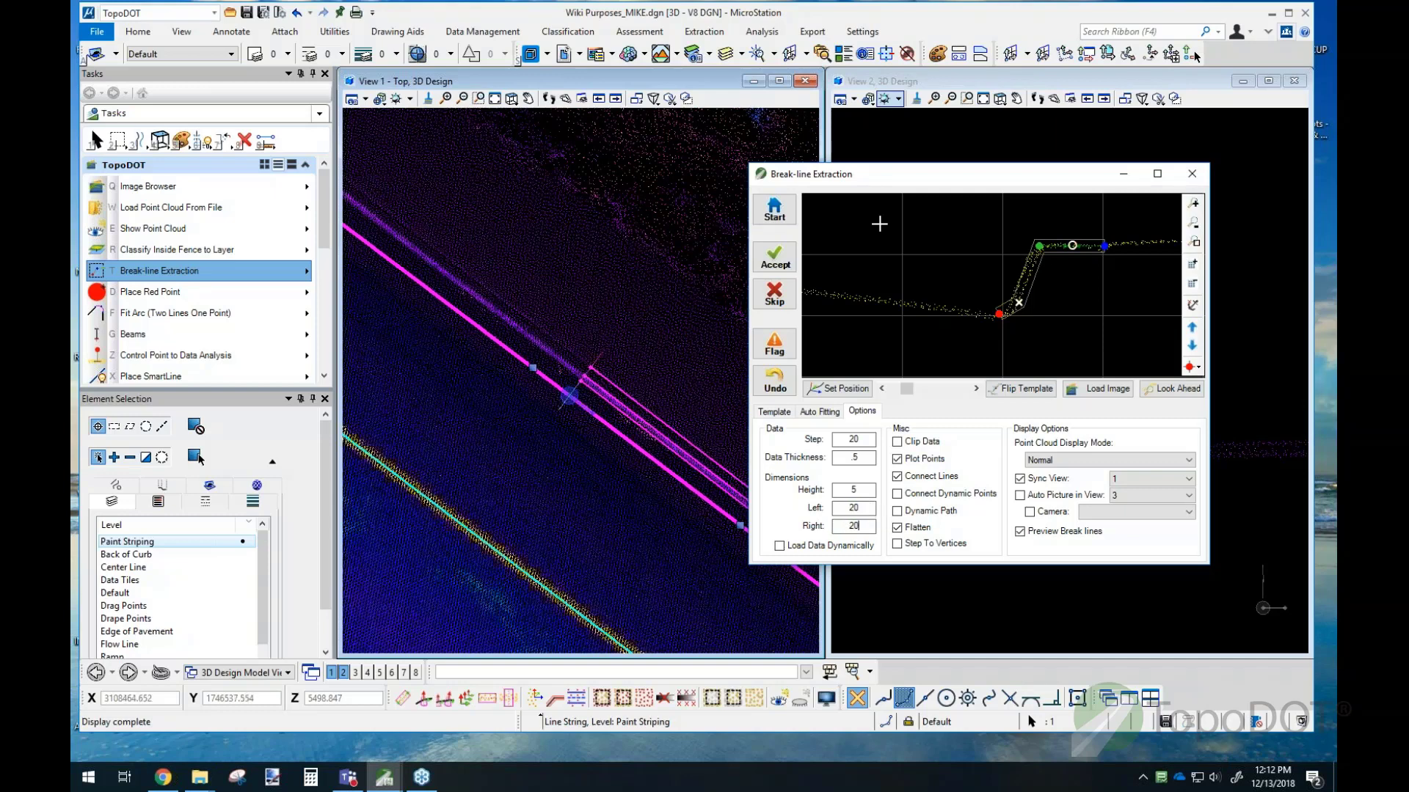
pyautogui.rightClick(826, 314)
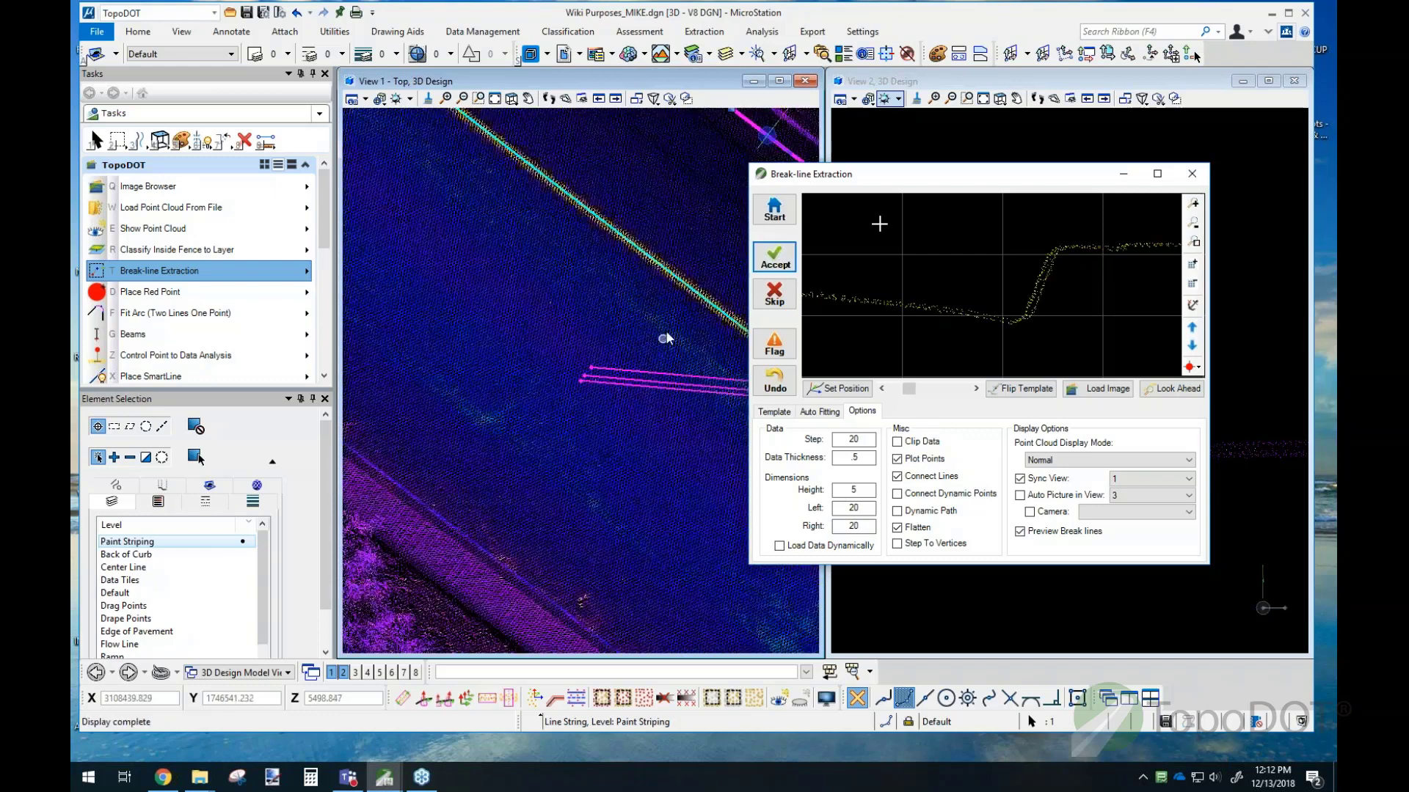
pyautogui.moveTo(667, 333); pyautogui.dragTo(588, 378, button='middle')
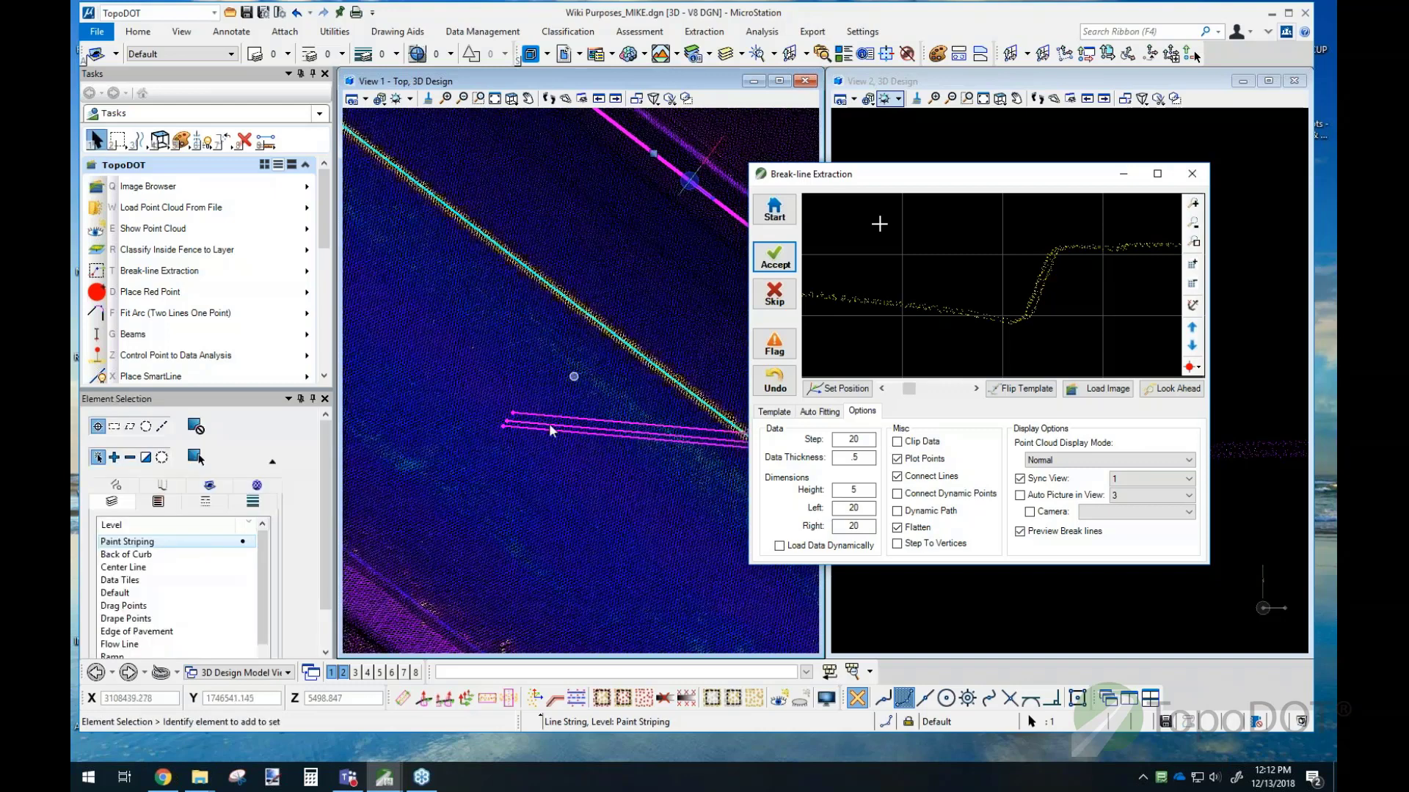
pyautogui.moveTo(631, 268); pyautogui.dragTo(603, 320, button='middle')
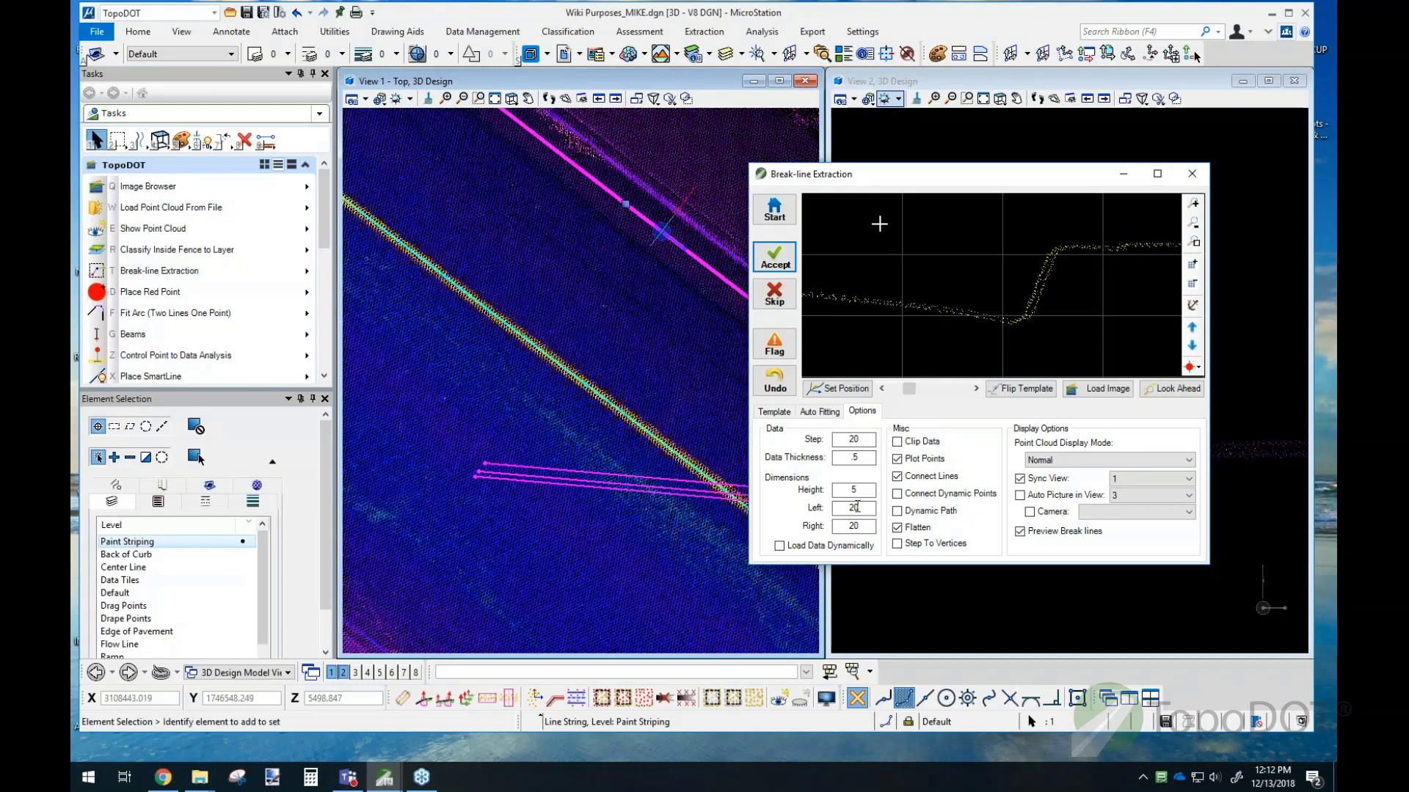
# Step: Set the left and right cross-section dimensions to 5
pyautogui.moveTo(863, 507); pyautogui.dragTo(831, 505)
pyautogui.write('5')
pyautogui.press('Tab')
pyautogui.write('5')
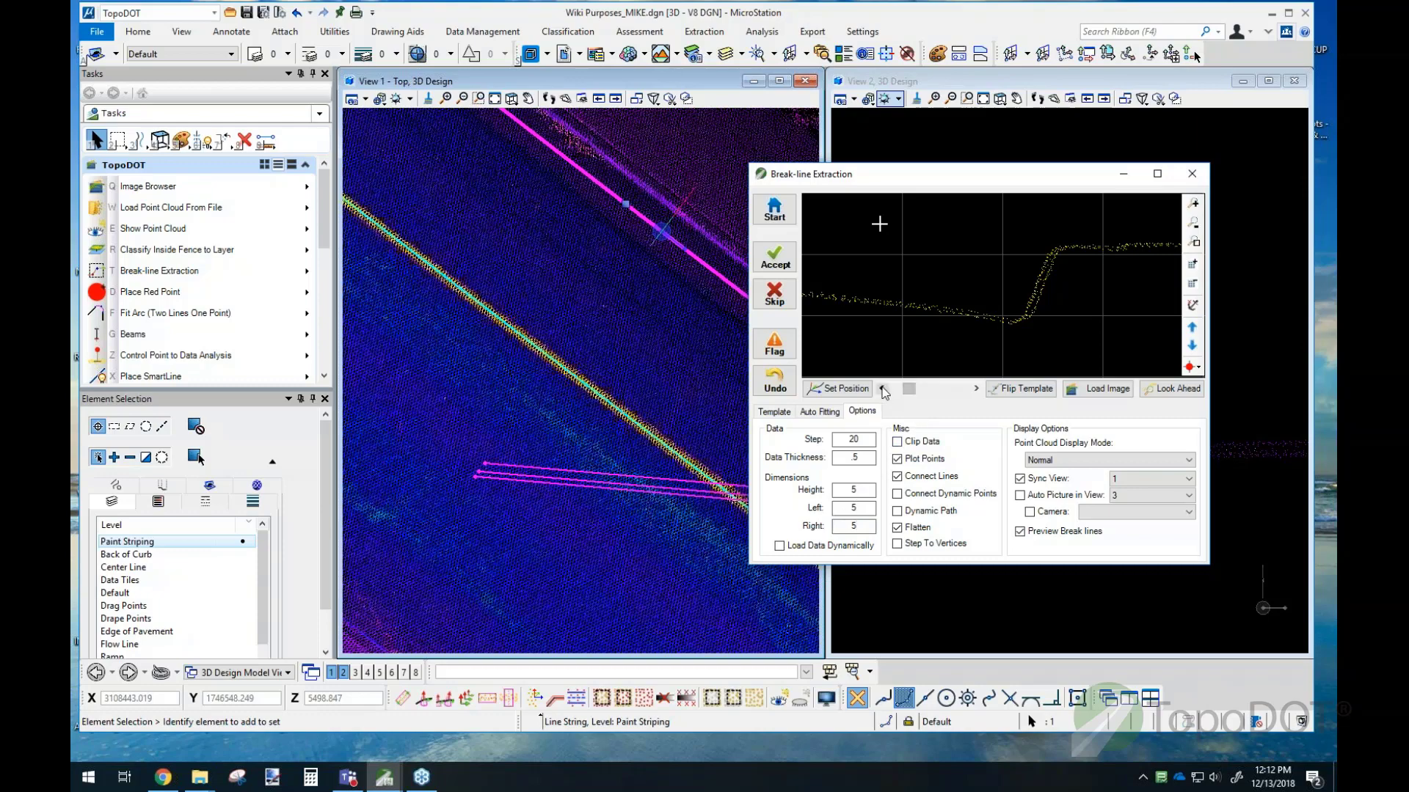
# Step: Step back through the cross-sections and set the extraction position on the path where the full-height curb was already extracted
pyautogui.click(976, 388)
pyautogui.click(882, 389)
pyautogui.click(883, 391)
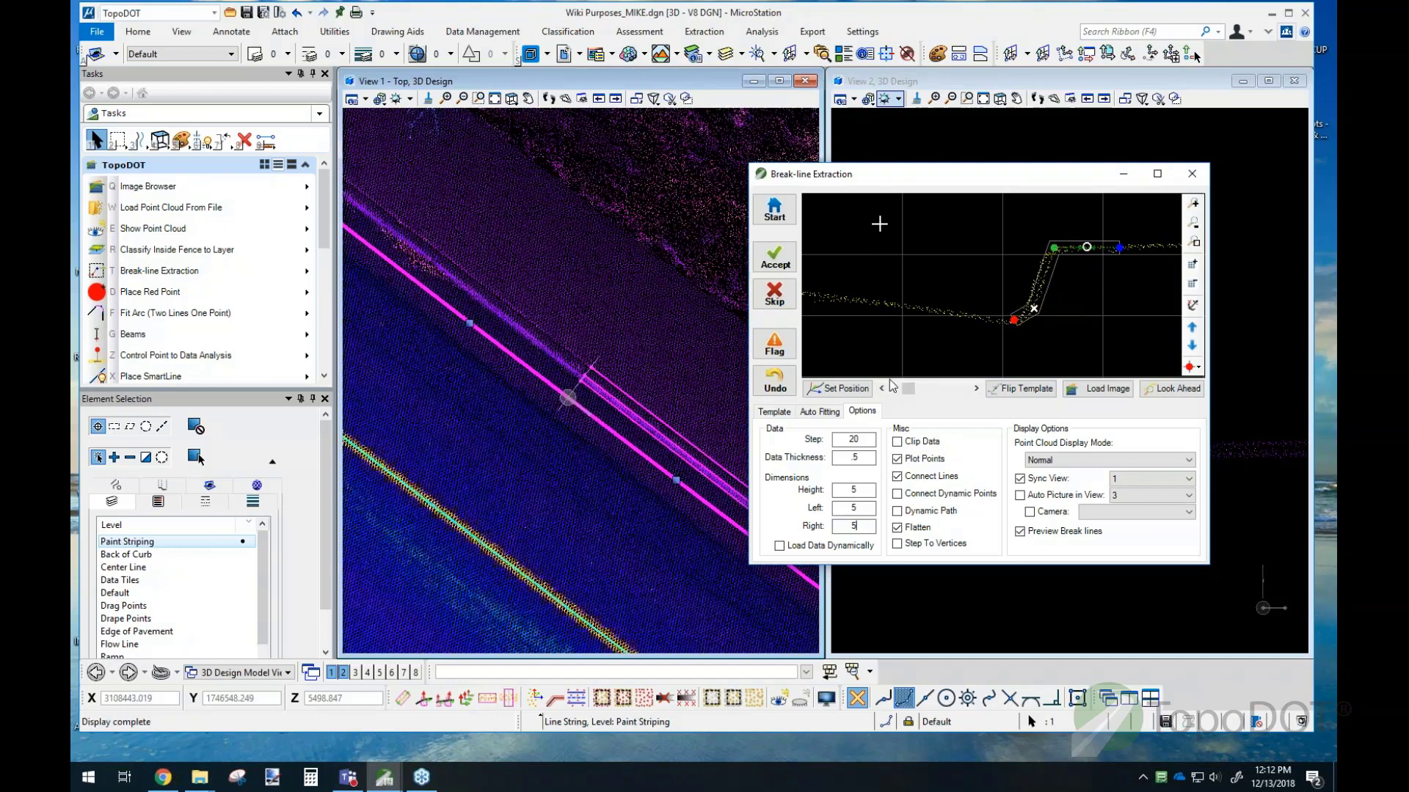
pyautogui.click(883, 389)
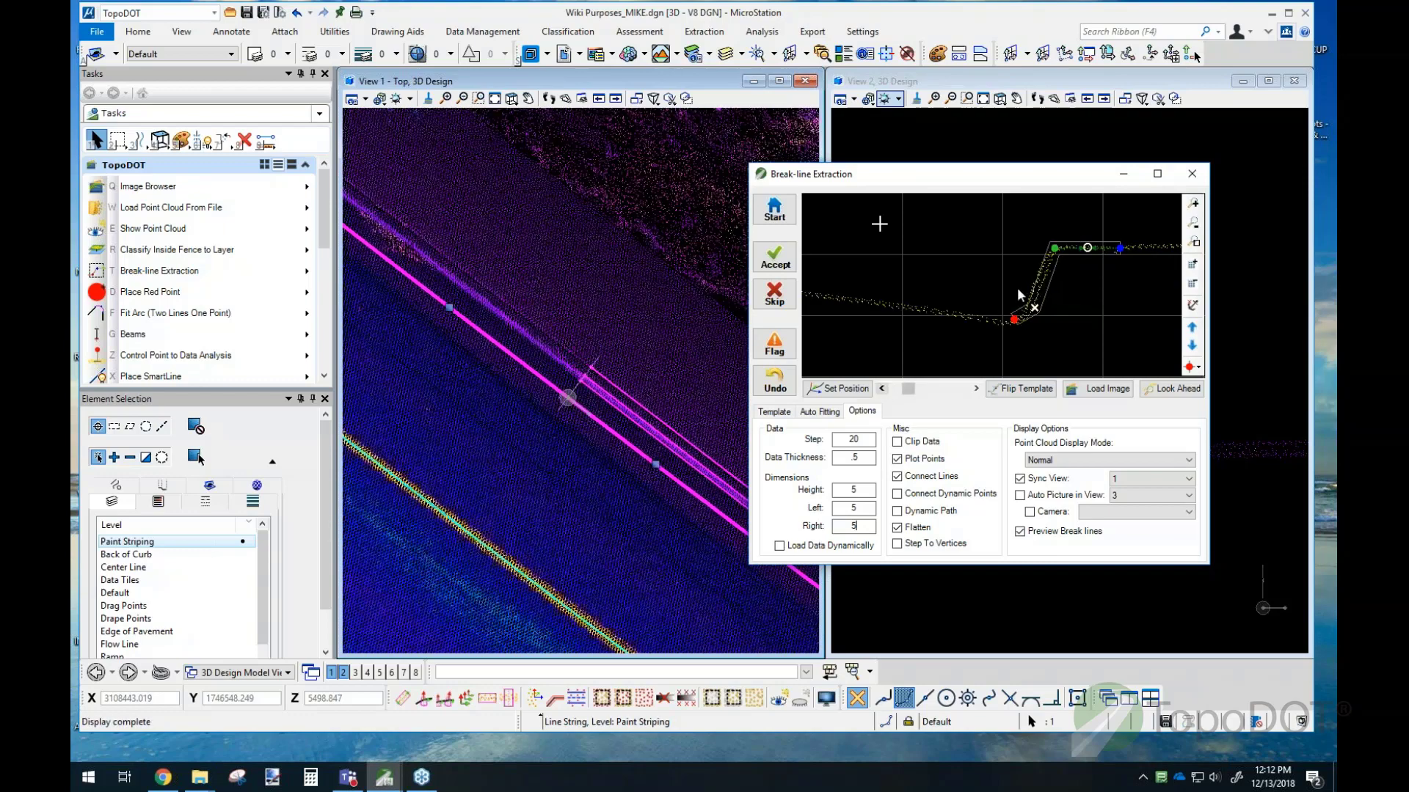
pyautogui.click(843, 389)
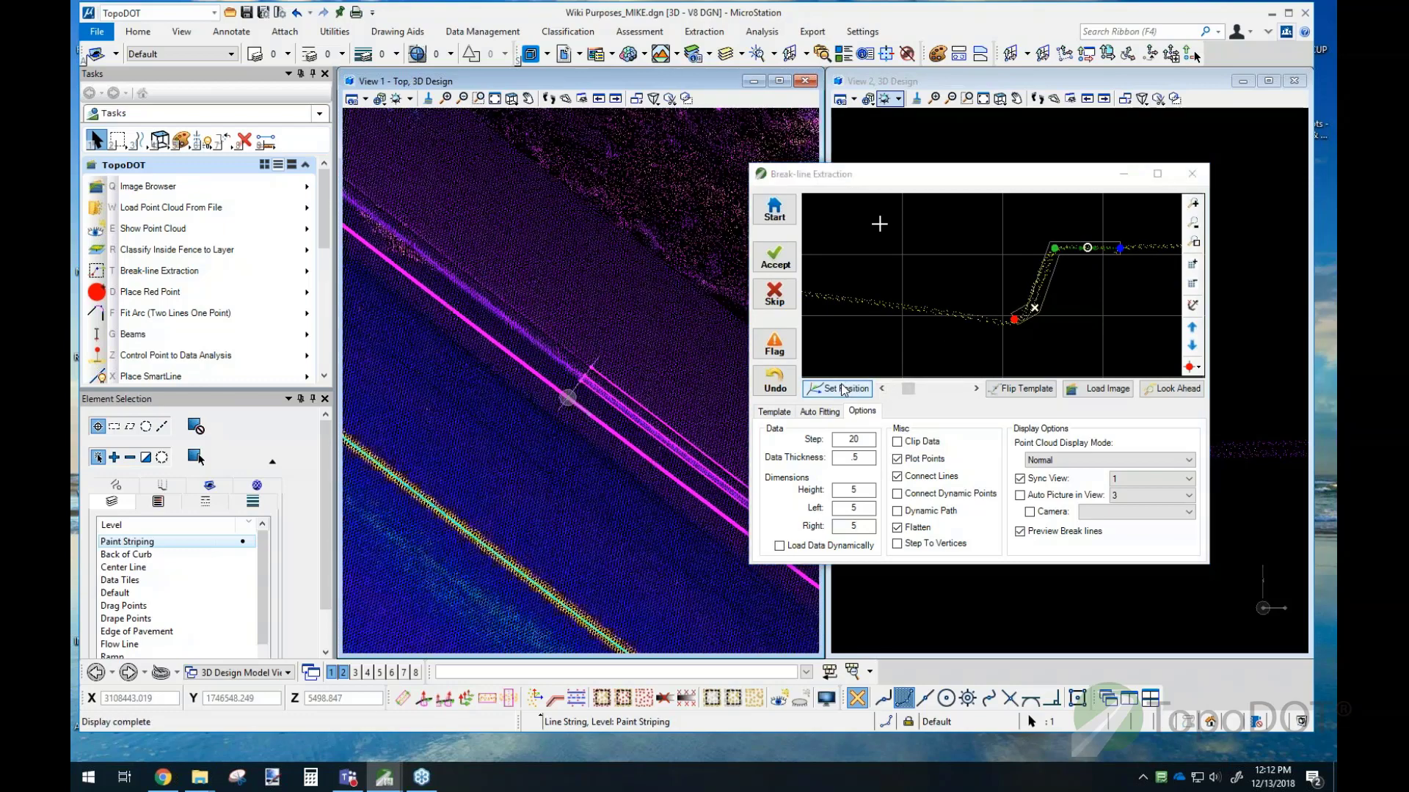
pyautogui.click(631, 445)
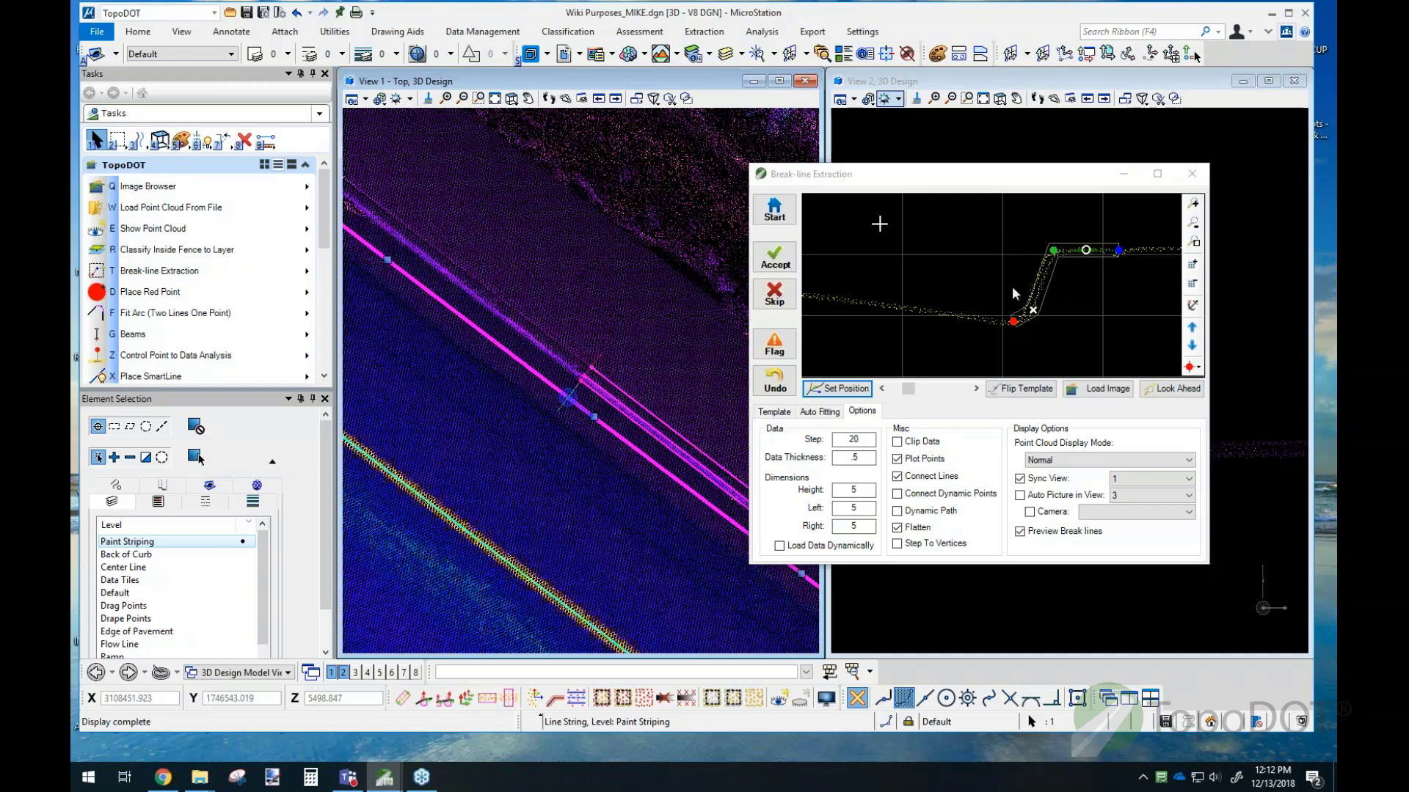
pyautogui.moveTo(997, 177); pyautogui.dragTo(951, 146)
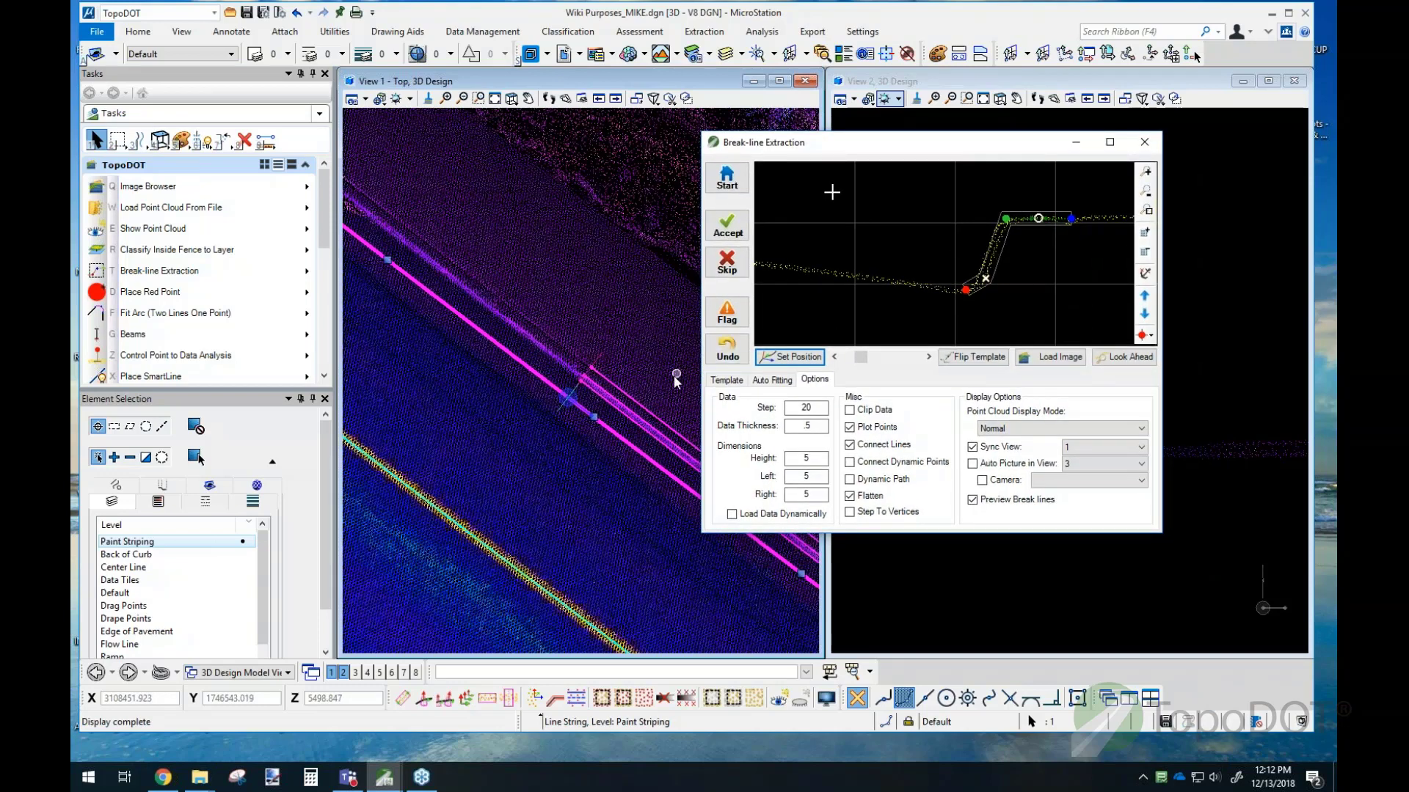
# Step: Toggle Connect Lines off and back on to start a new set of break lines
pyautogui.click(727, 380)
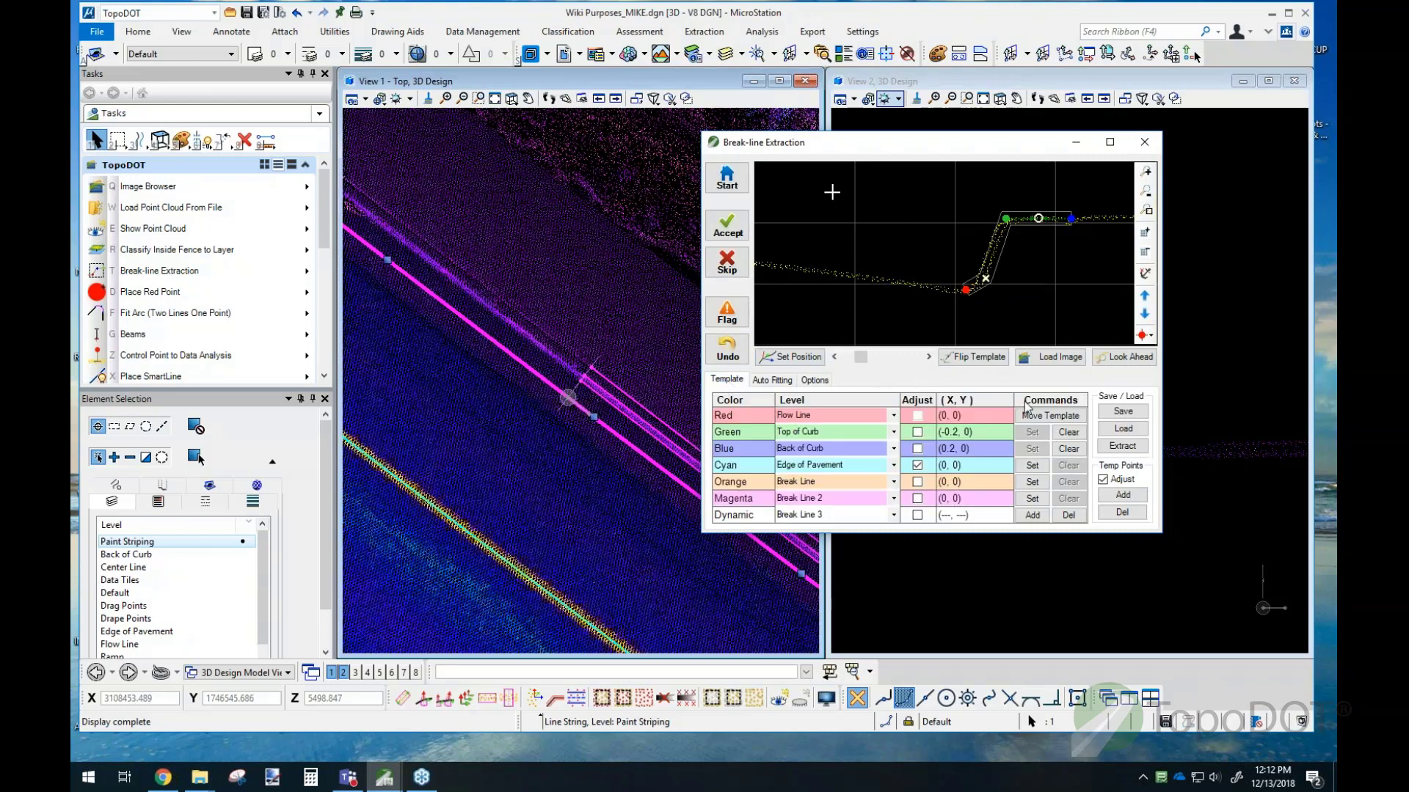
pyautogui.click(815, 380)
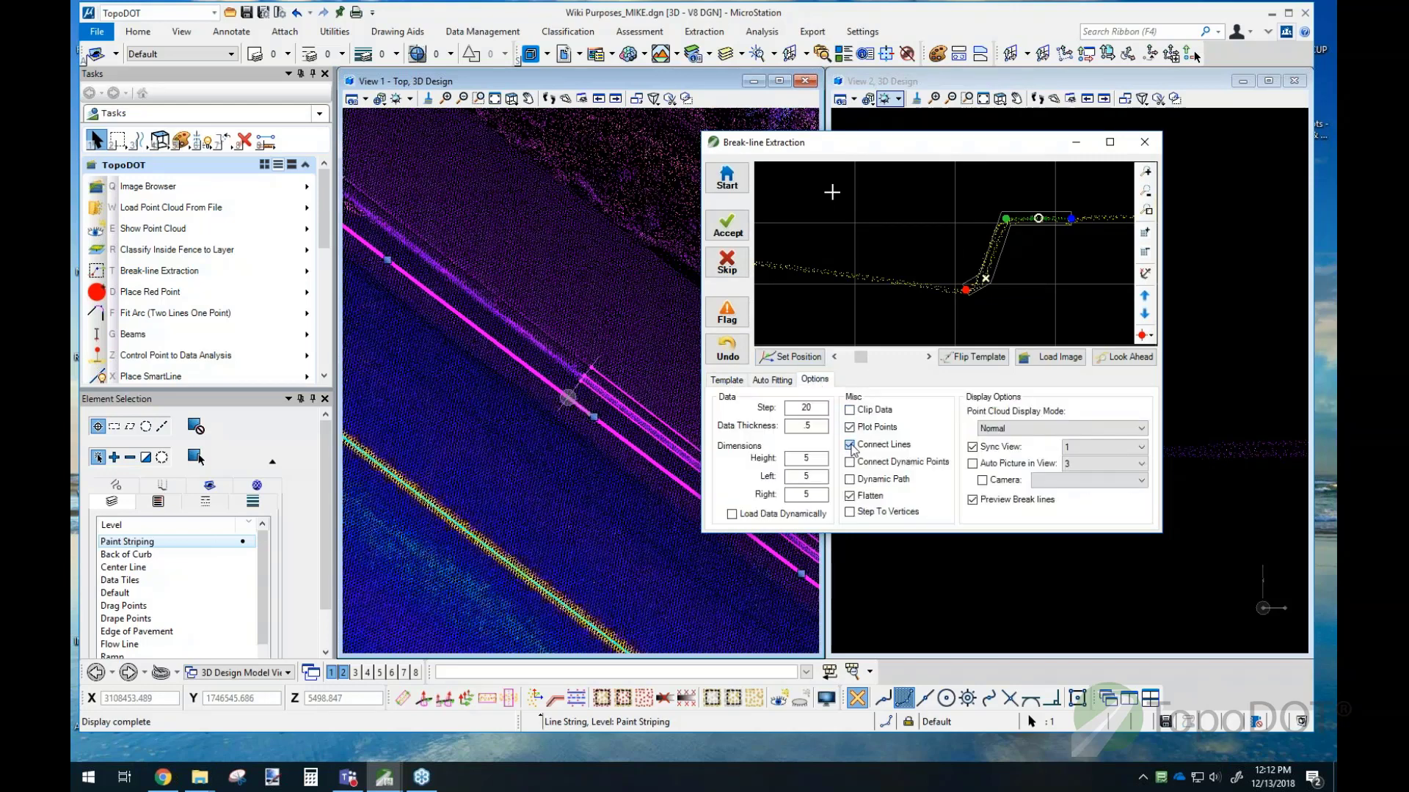
pyautogui.click(850, 445)
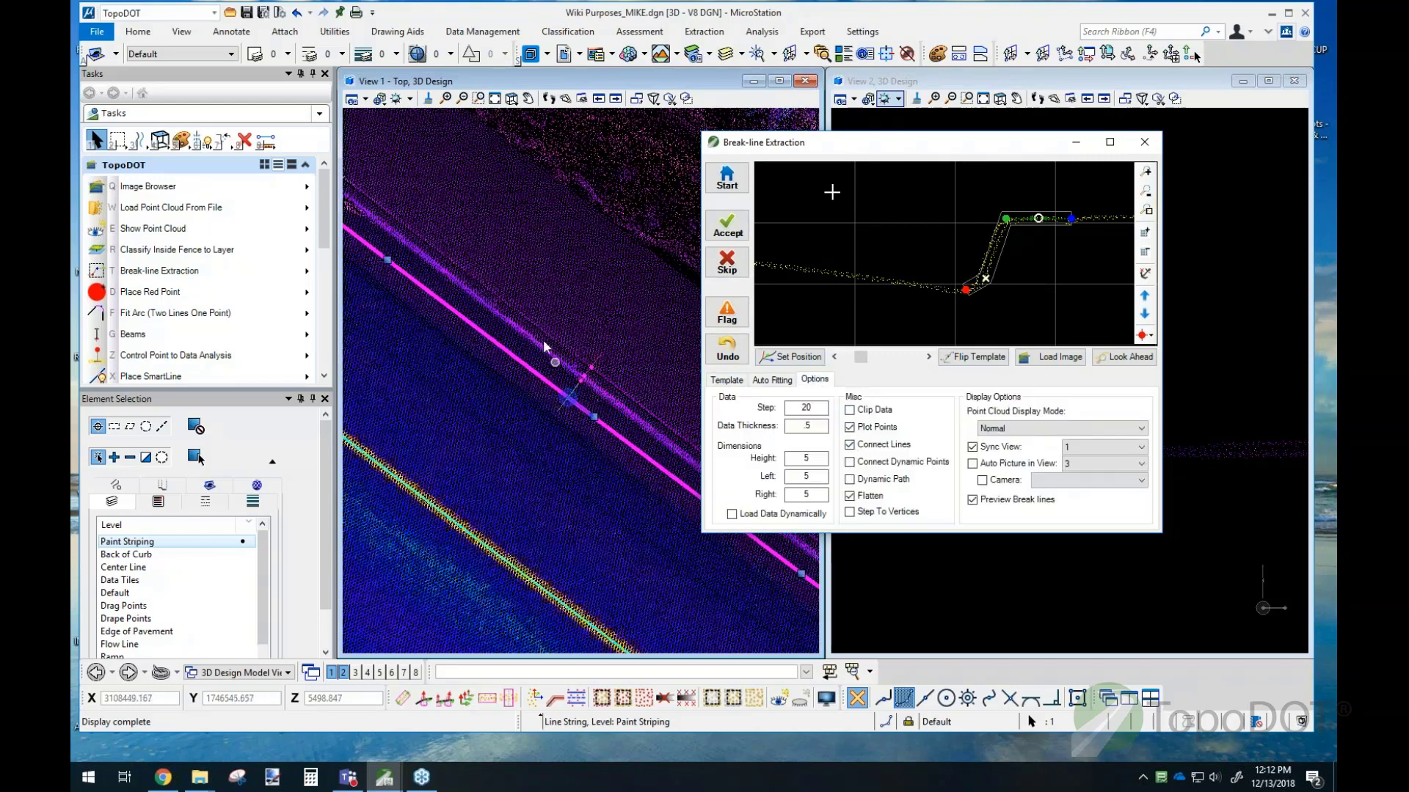
# Step: Load the Curb 3 - EP FL TOC BOC with adjustment template and fit the cross-section display around it
pyautogui.click(725, 380)
pyautogui.click(1123, 428)
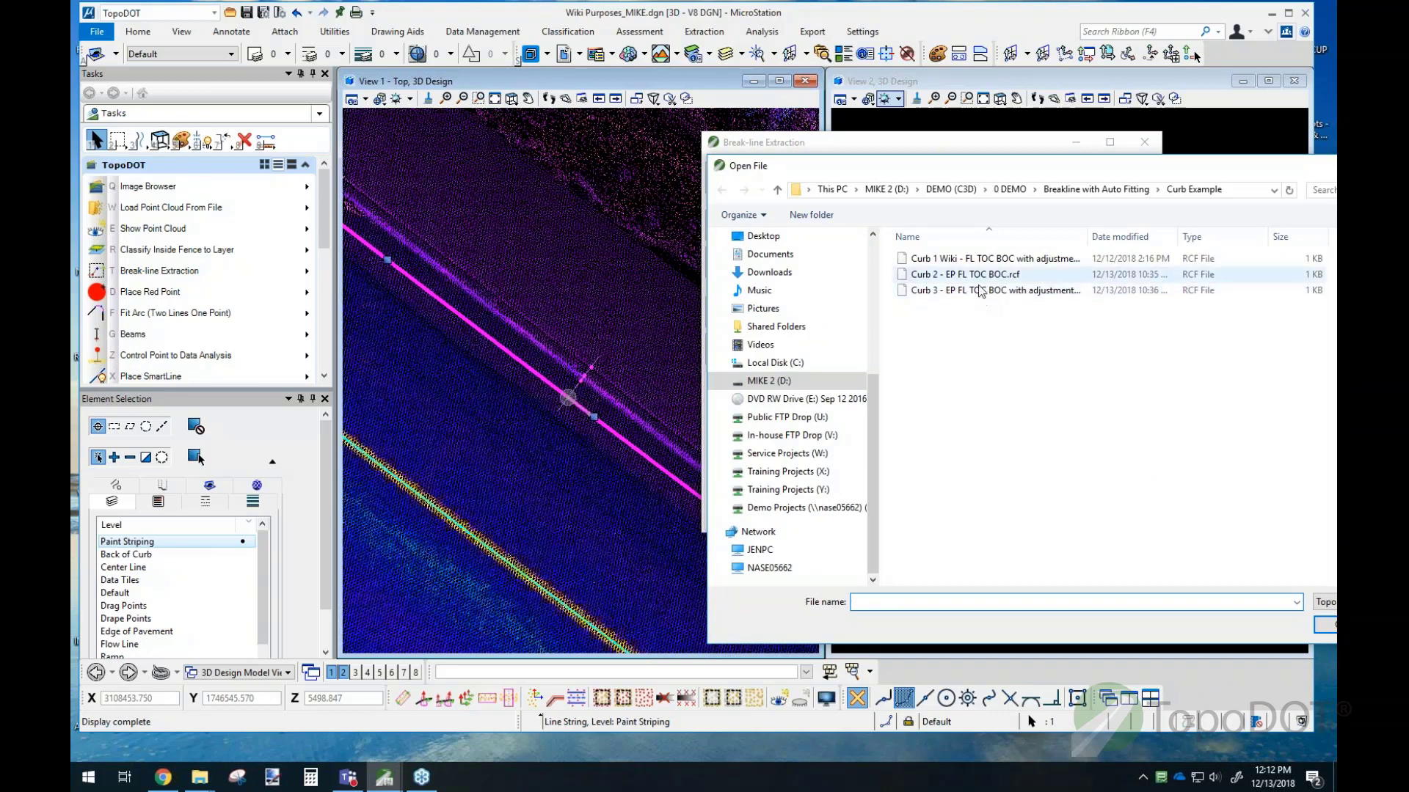
pyautogui.doubleClick(1023, 292)
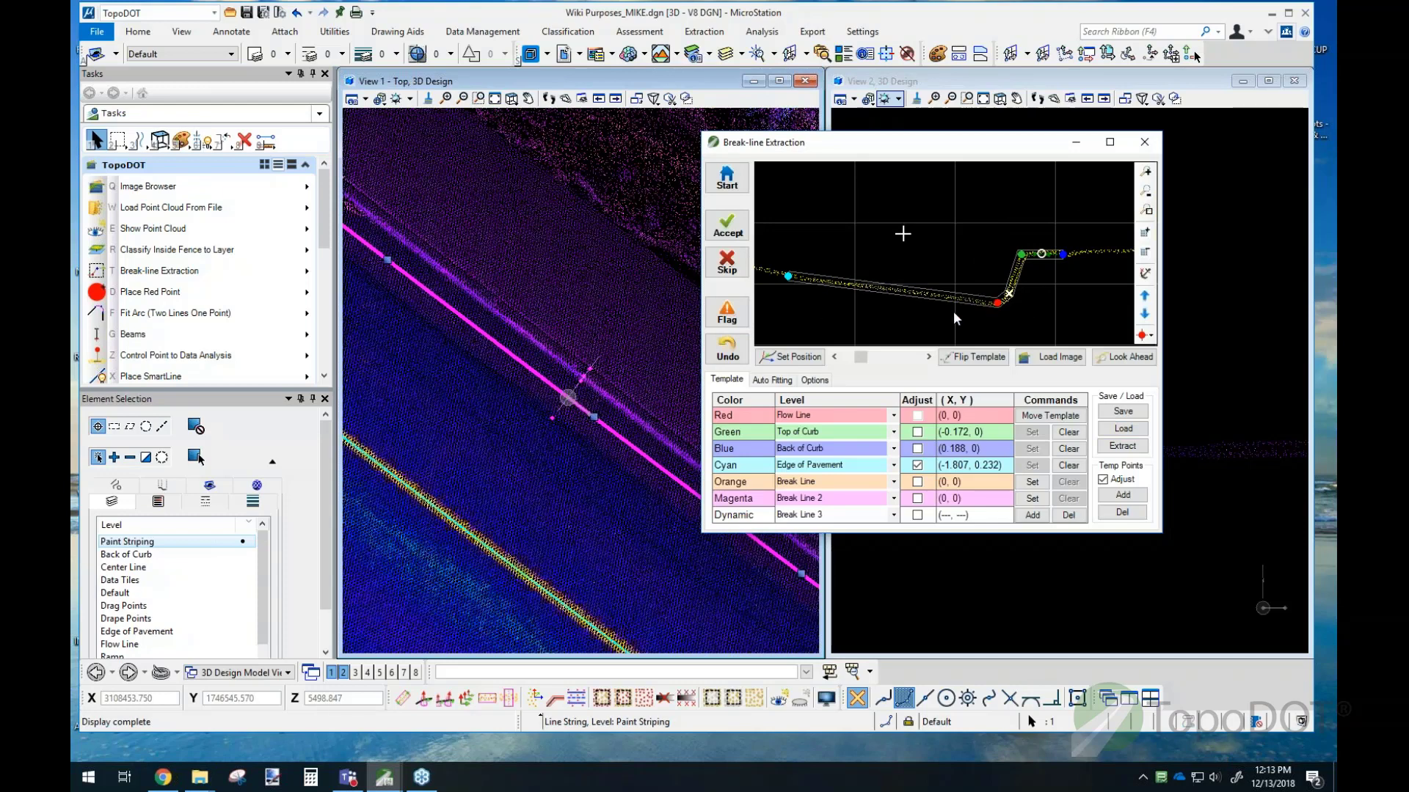
pyautogui.click(1051, 292)
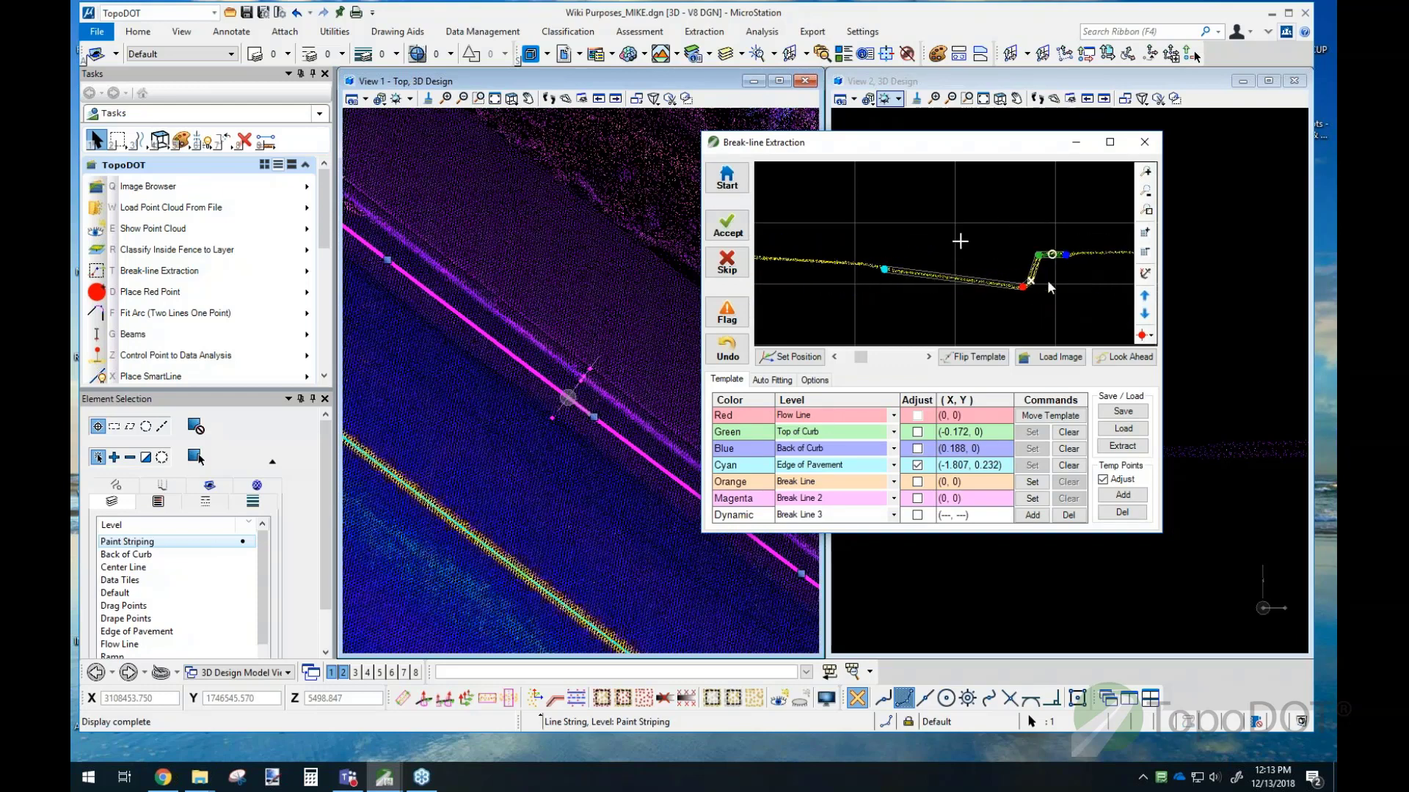
# Step: Accept the fitted template on two successive cross-sections, and review the auto-fitting settings and the Edge of Pavement adjustment
pyautogui.click(814, 380)
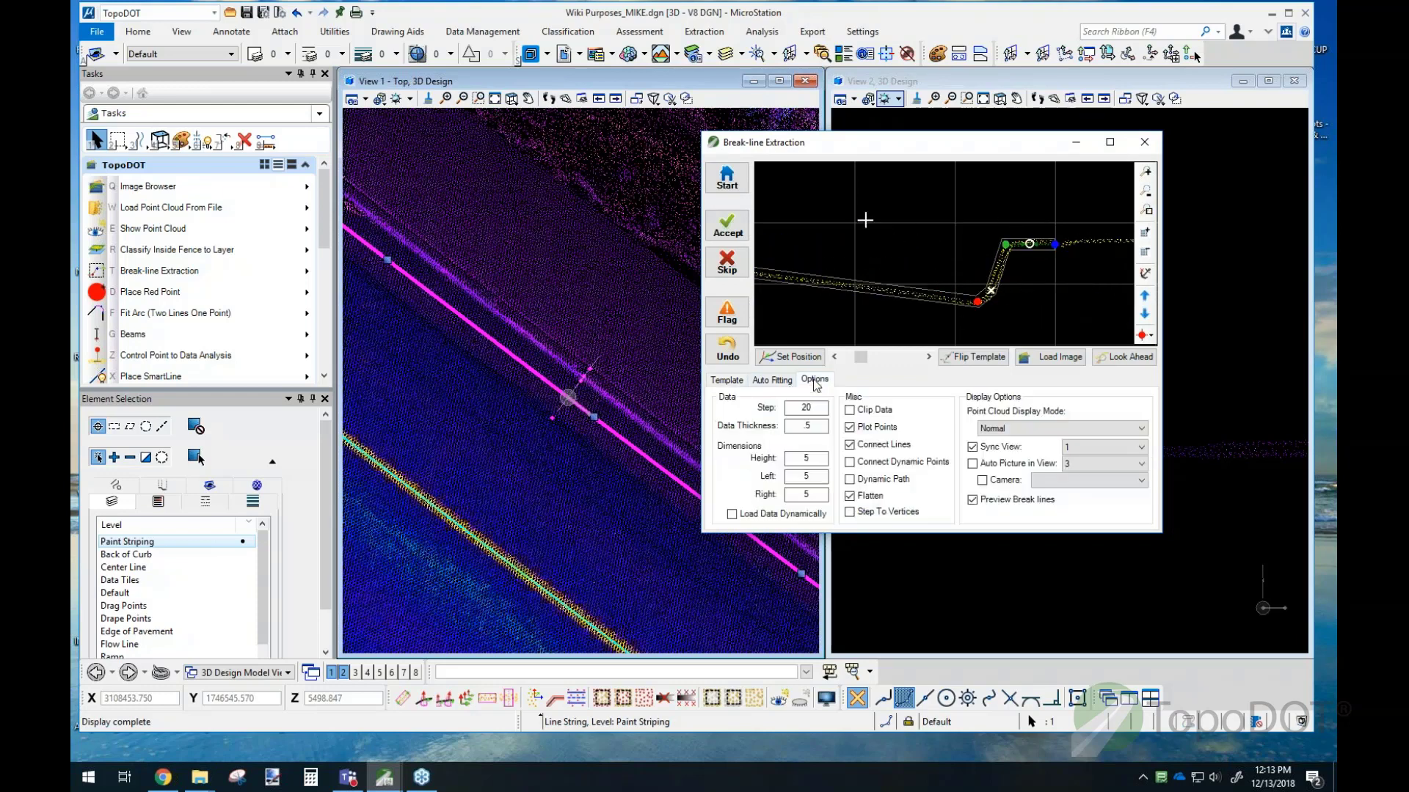
pyautogui.click(726, 228)
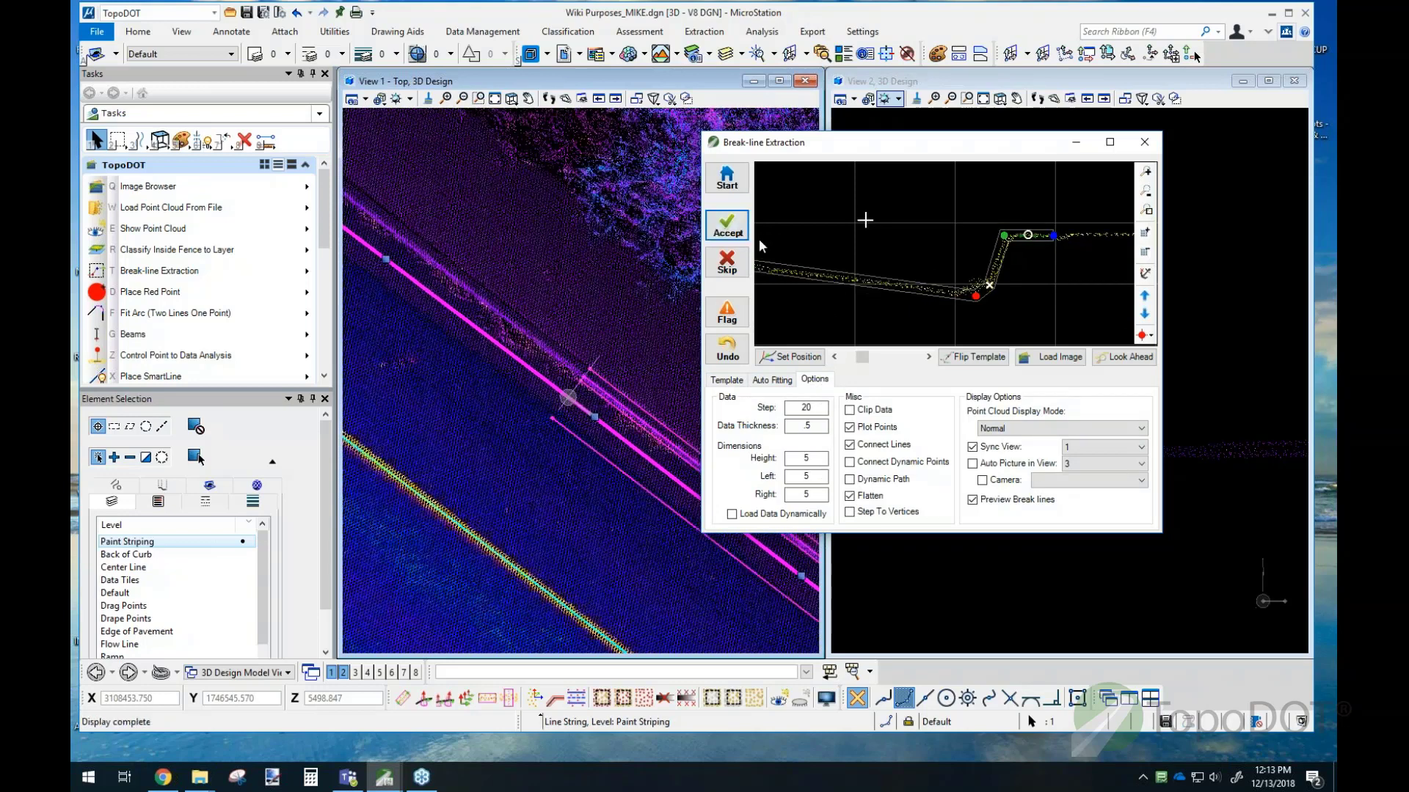
pyautogui.click(738, 232)
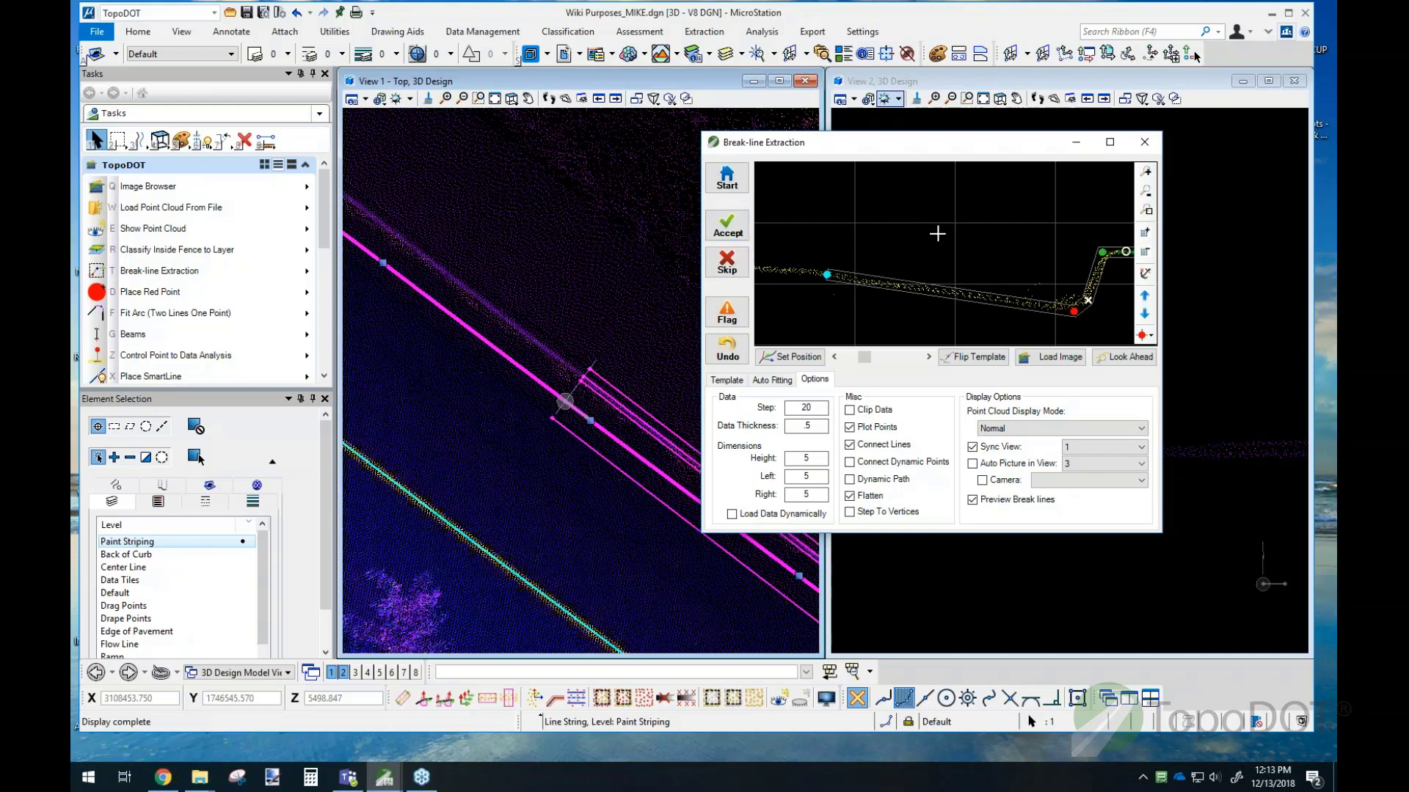
pyautogui.click(774, 380)
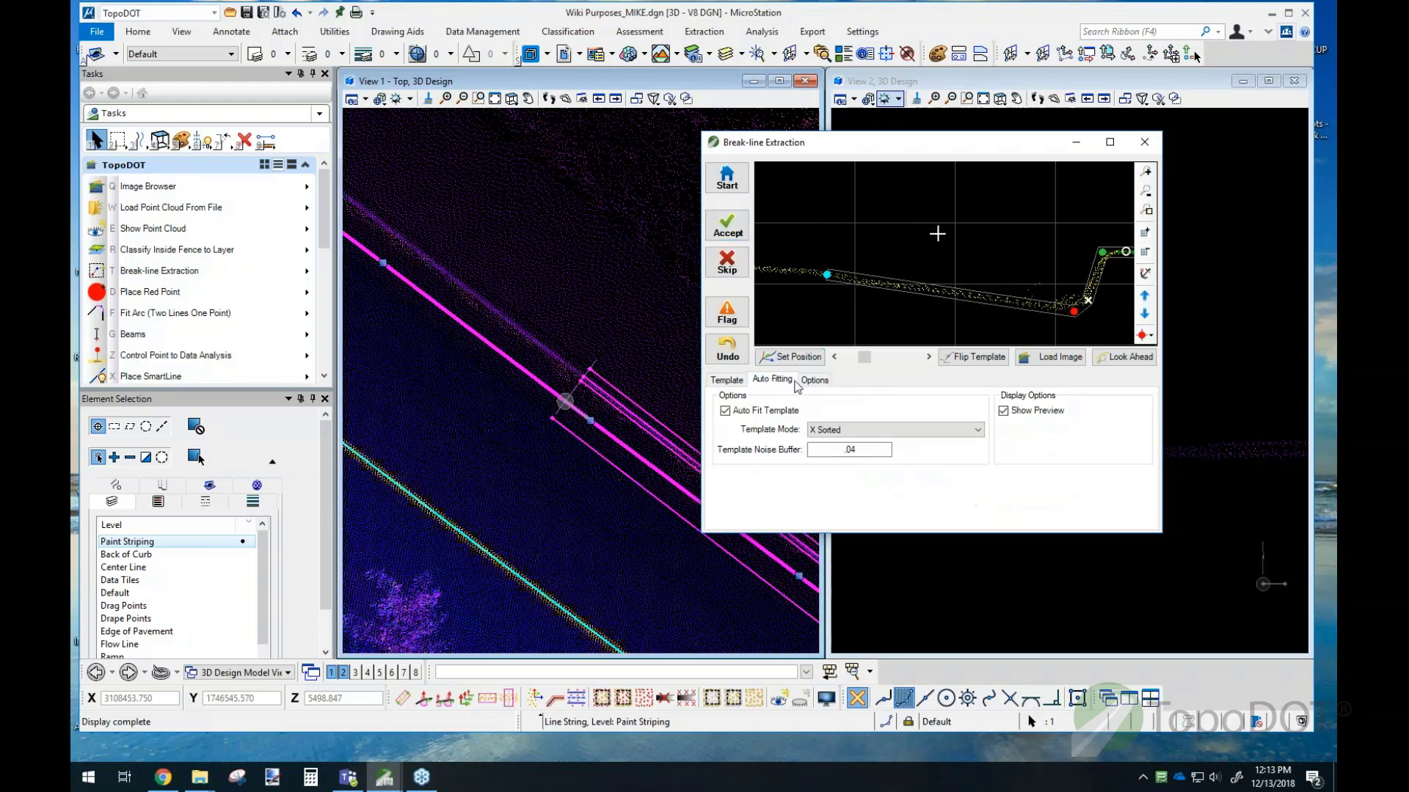
pyautogui.click(714, 380)
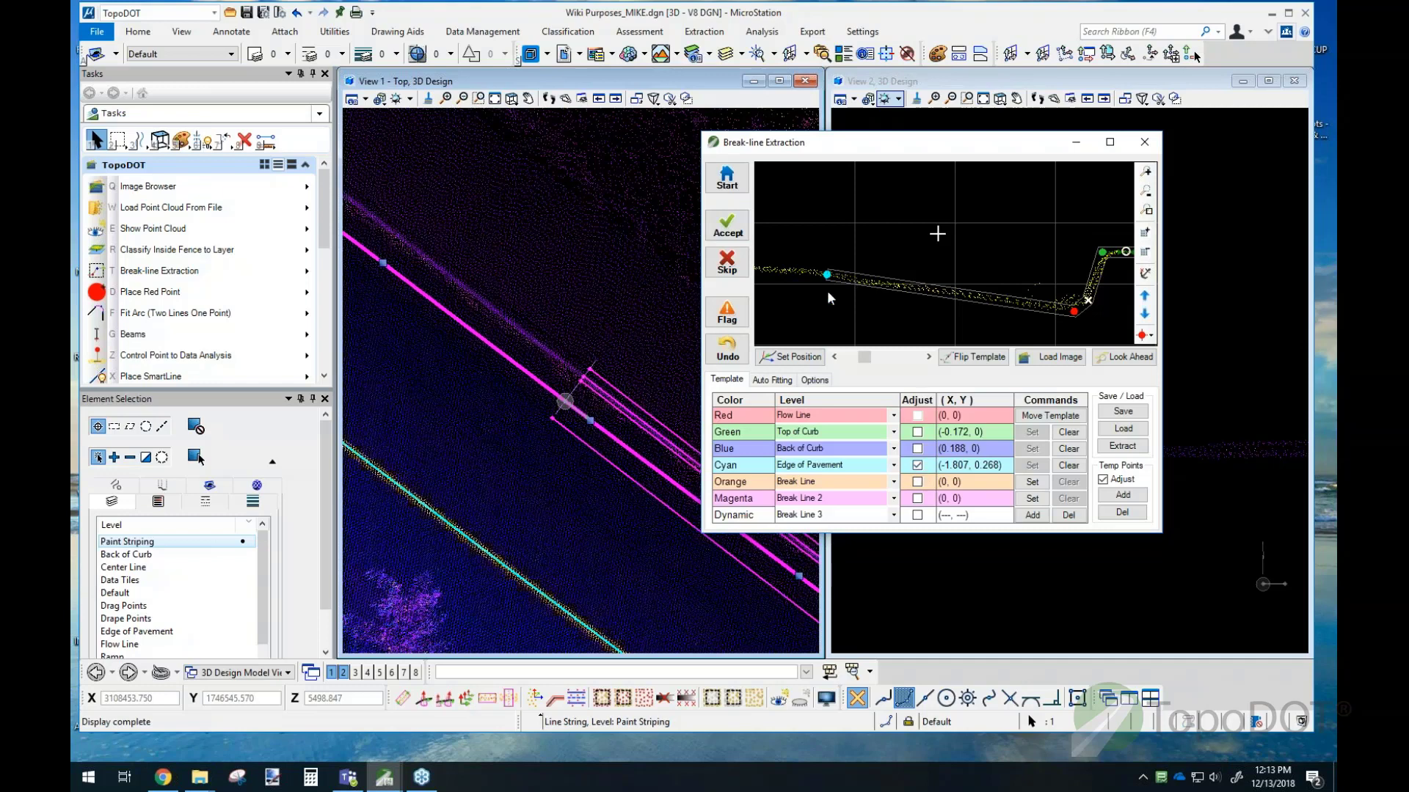
pyautogui.moveTo(1005, 277); pyautogui.dragTo(967, 266)
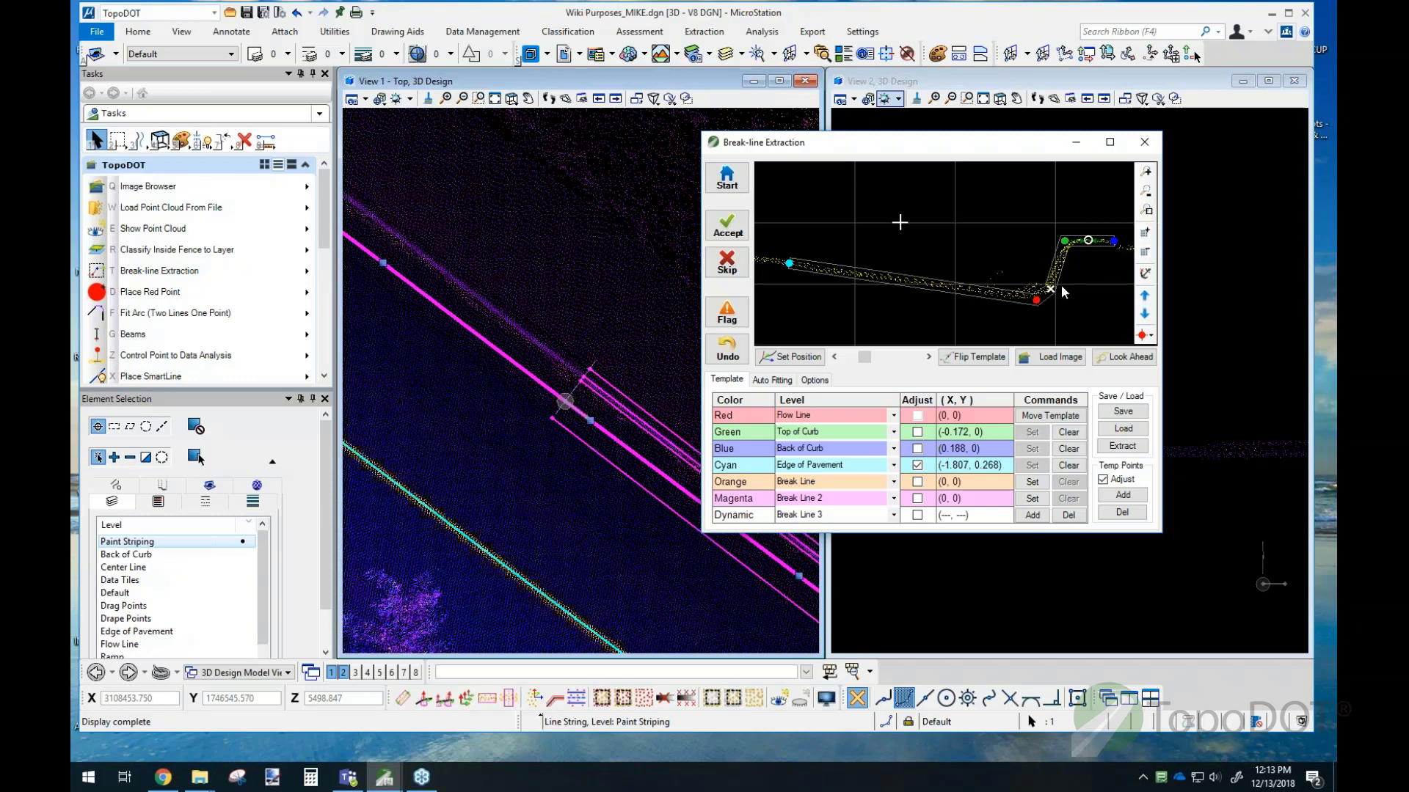
# Step: Toggle Connect Lines off and on, and set a new extraction position on the curb path just before the wide yellow striping
pyautogui.moveTo(880, 142); pyautogui.dragTo(982, 247)
pyautogui.scroll(-2, 707, 389)
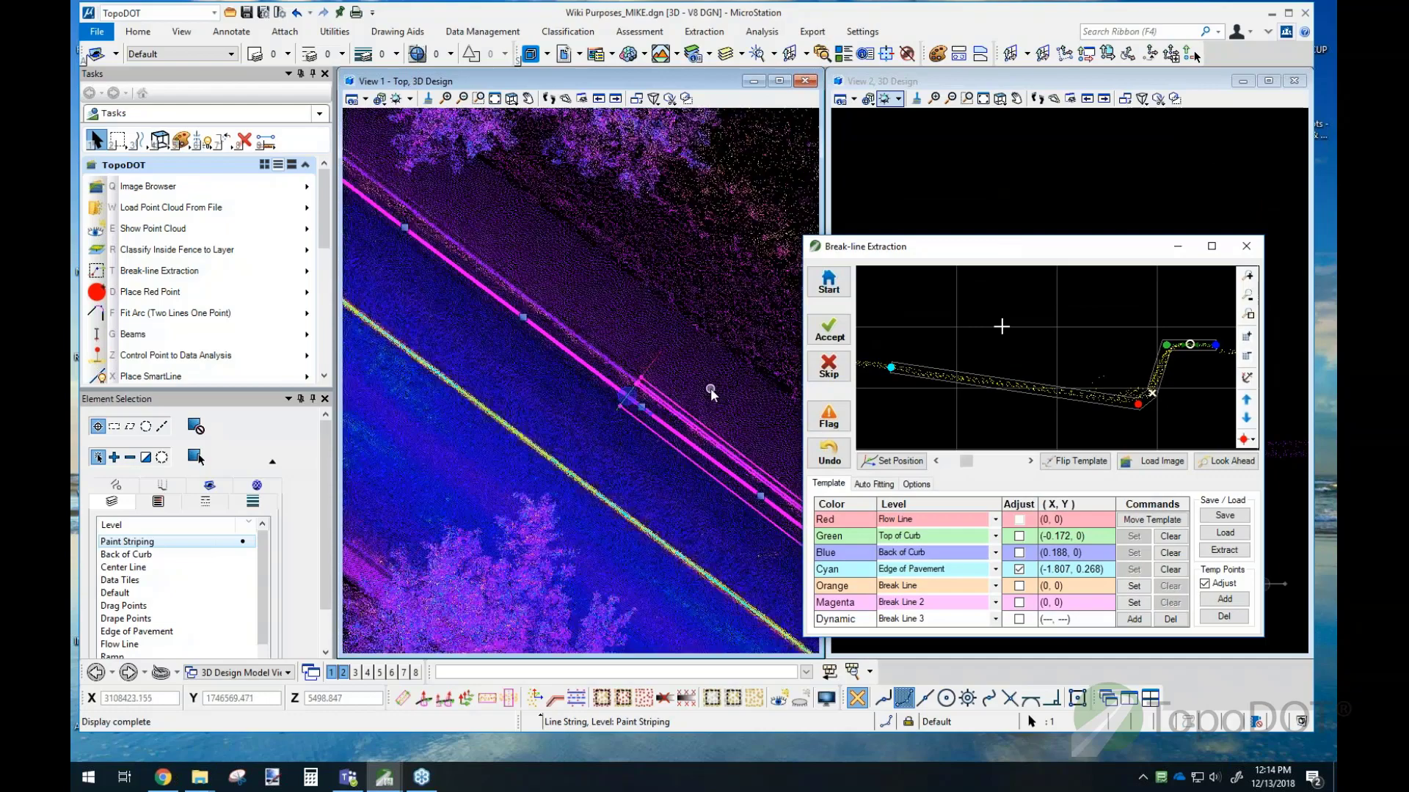
pyautogui.moveTo(416, 236); pyautogui.dragTo(815, 471, button='middle')
pyautogui.moveTo(488, 252); pyautogui.dragTo(579, 308, button='middle')
pyautogui.scroll(2, 655, 415)
pyautogui.scroll(1, 654, 416)
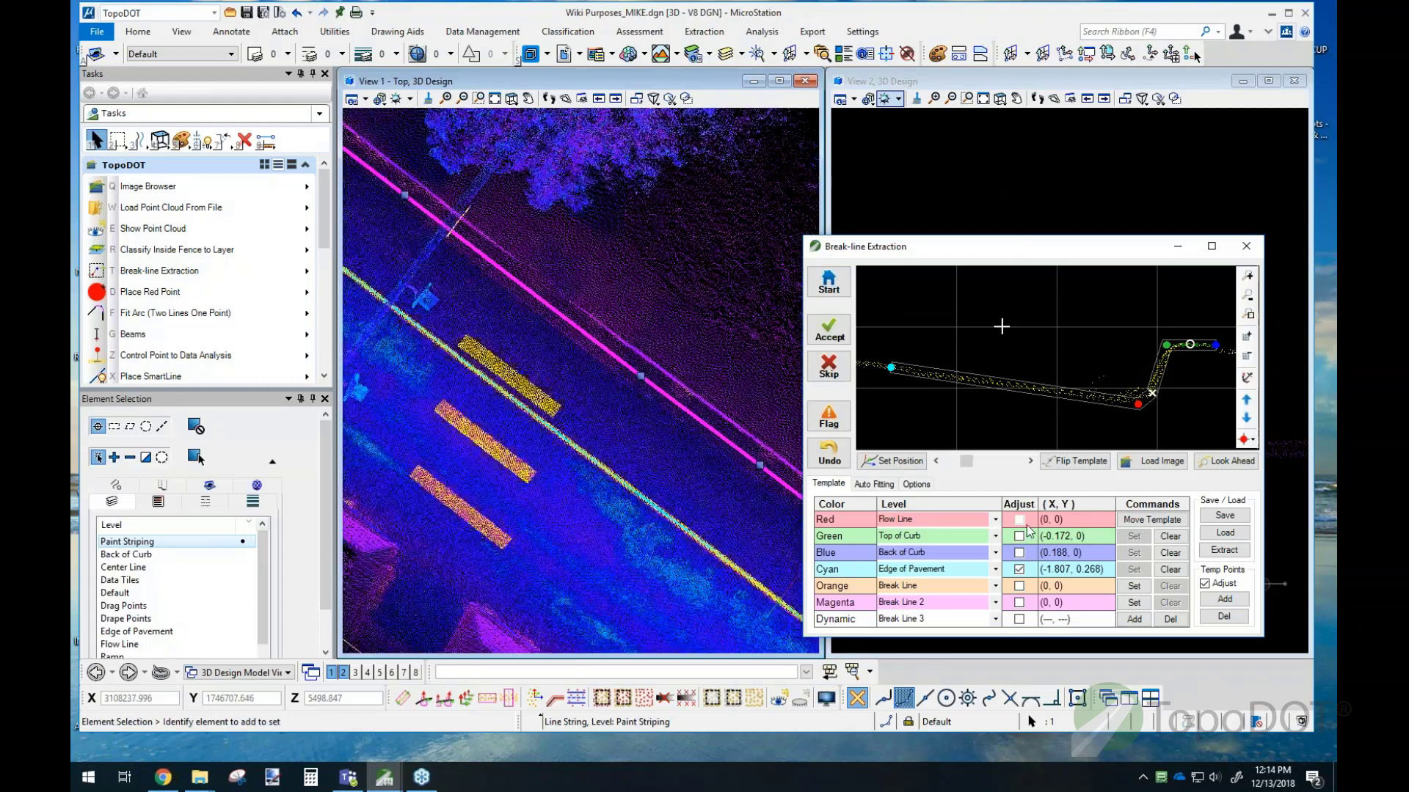
pyautogui.click(914, 485)
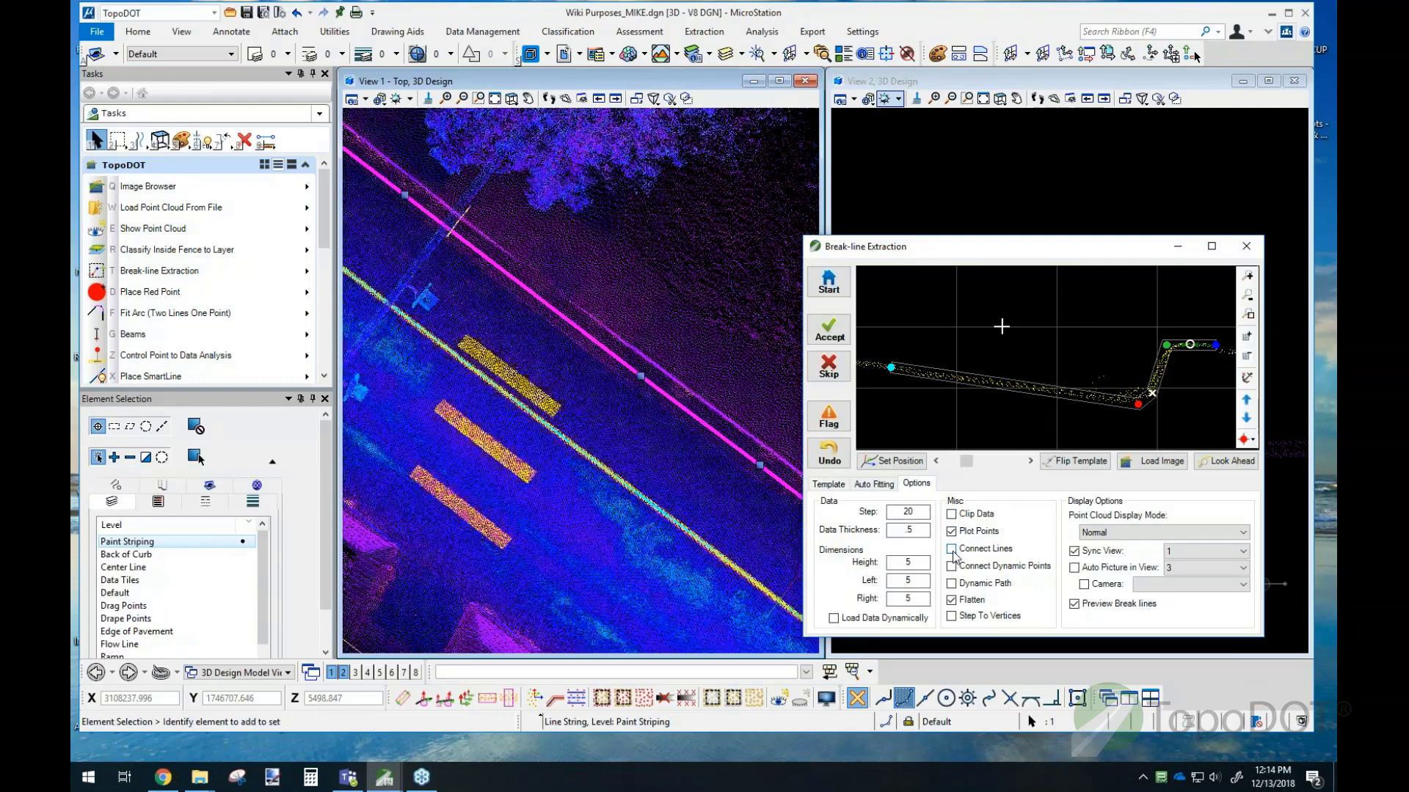
pyautogui.click(824, 485)
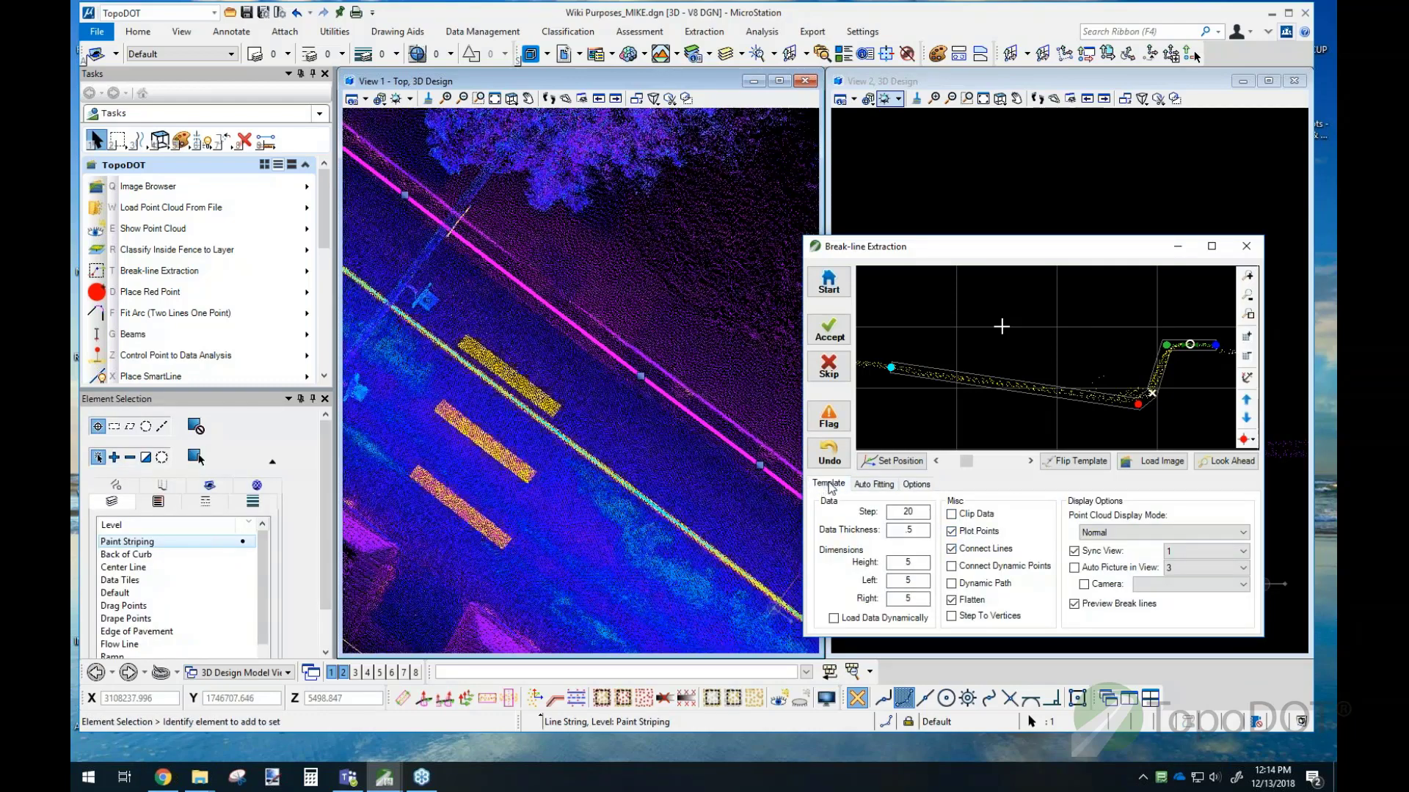
pyautogui.click(885, 462)
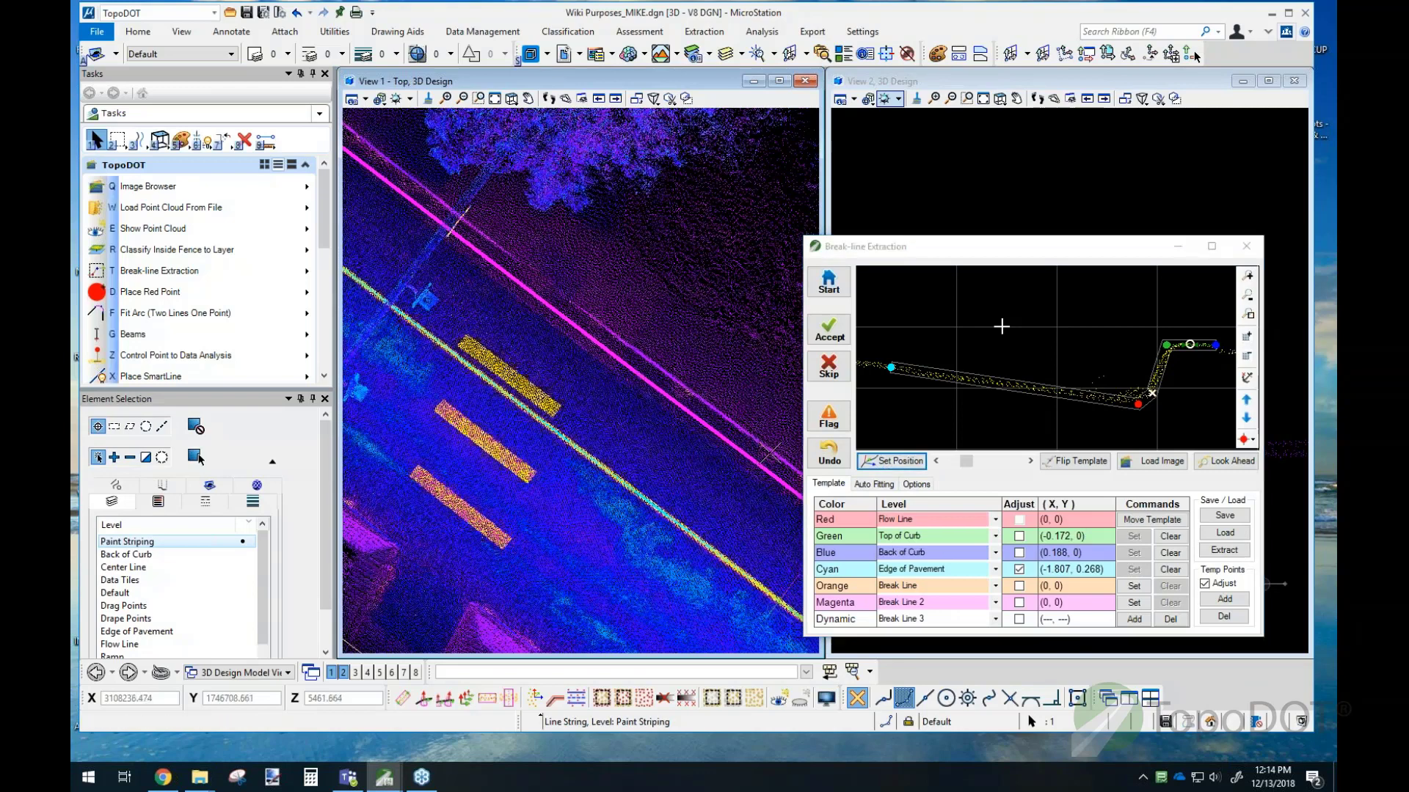
pyautogui.click(769, 449)
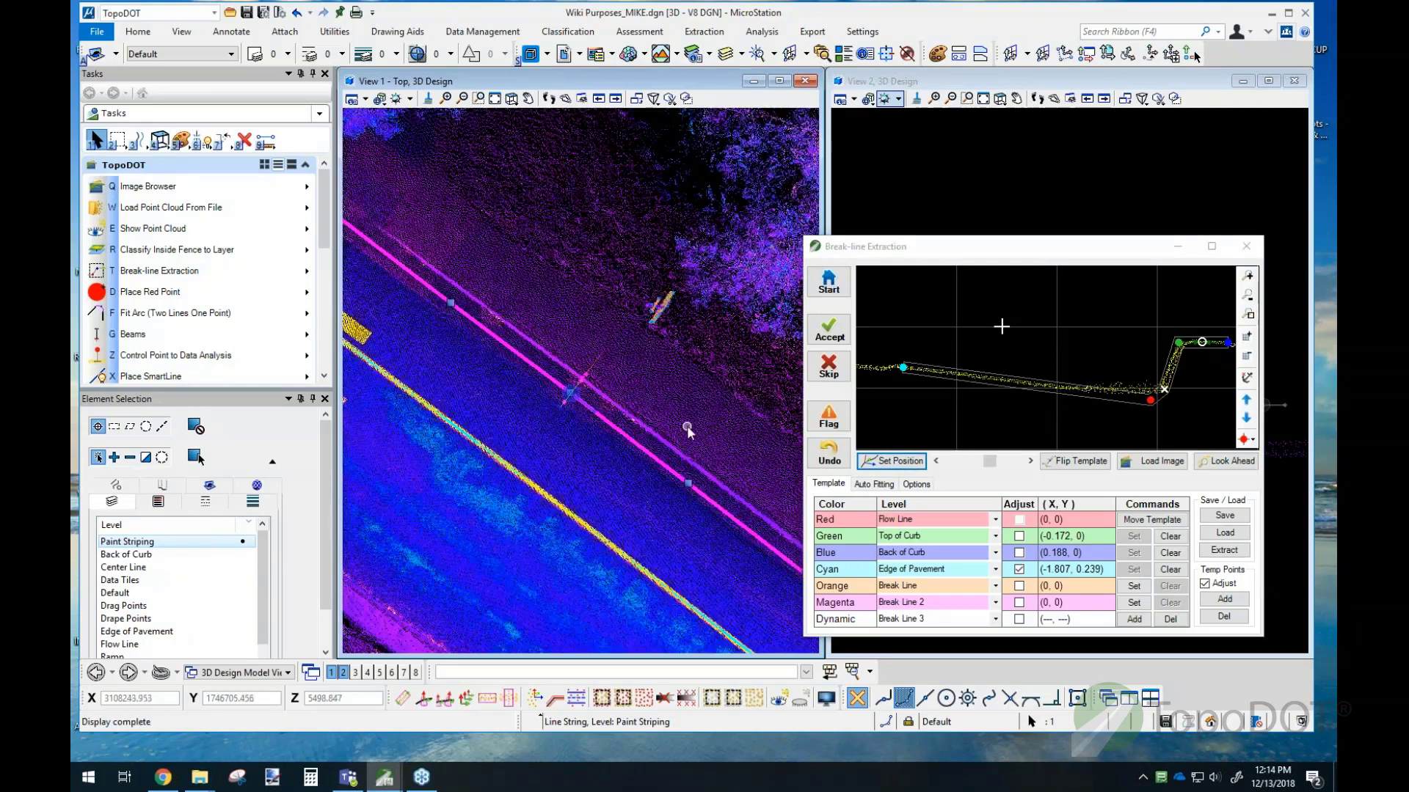
# Step: Open the Look Ahead position preview and accept the fitted template at the new starting cross-section
pyautogui.click(1226, 461)
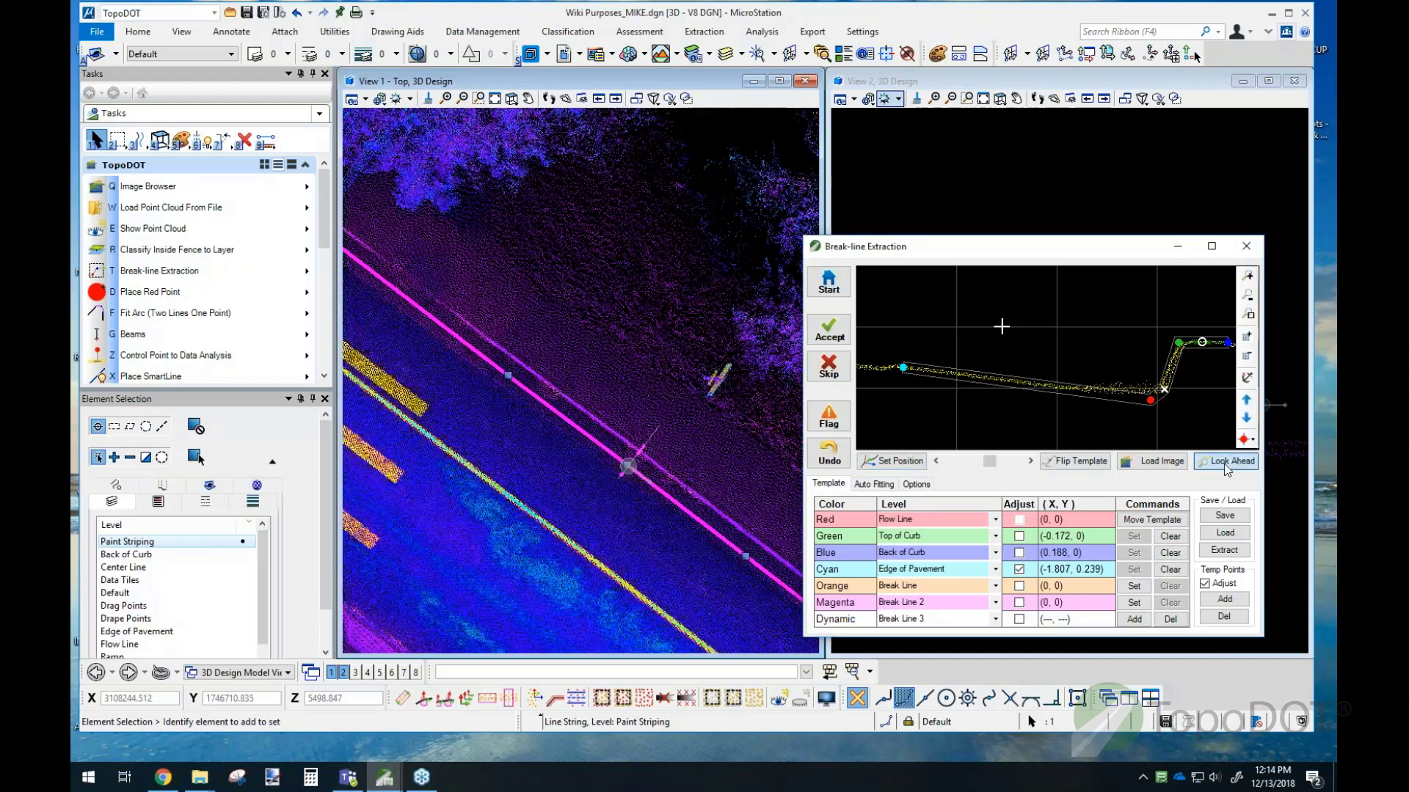
pyautogui.moveTo(1060, 103); pyautogui.dragTo(1028, 89)
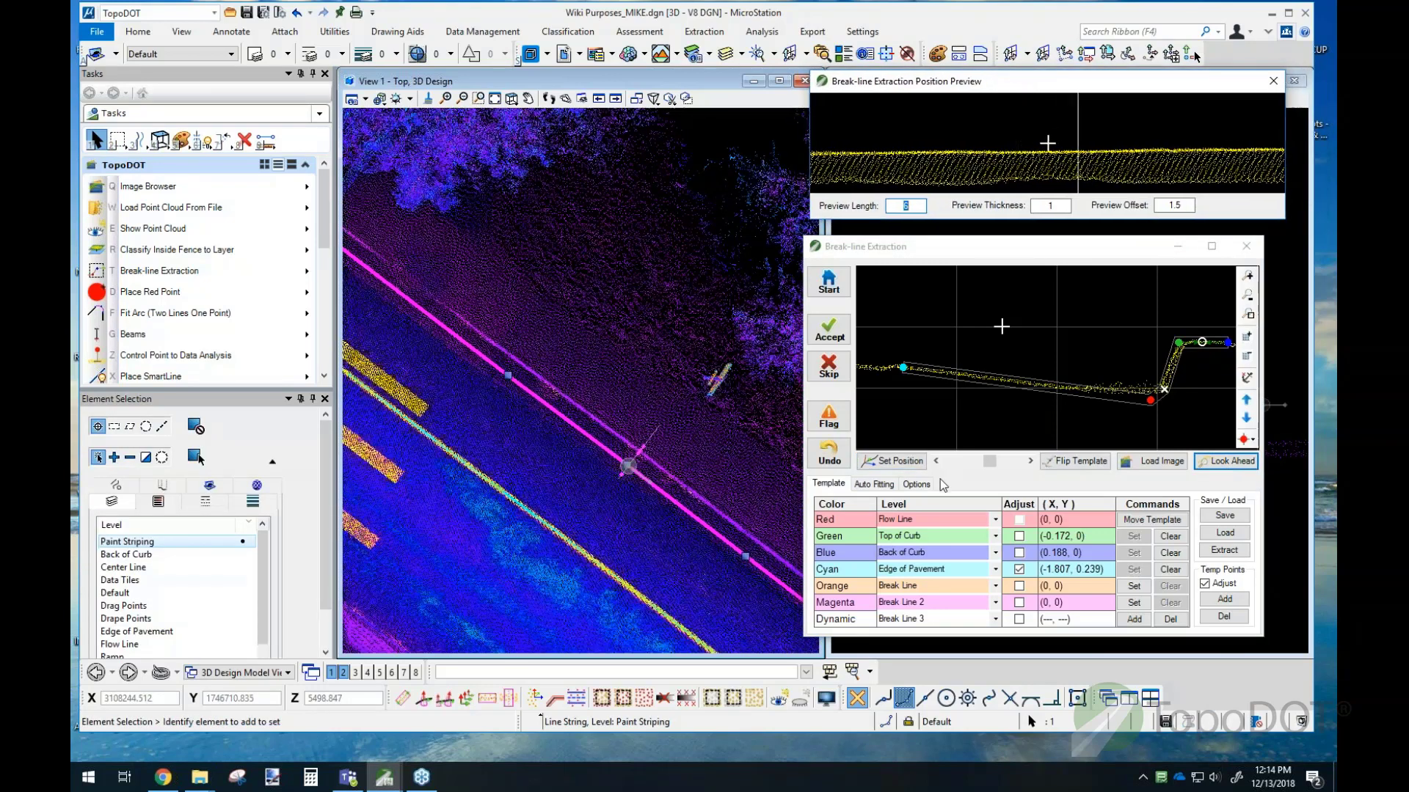
pyautogui.click(829, 339)
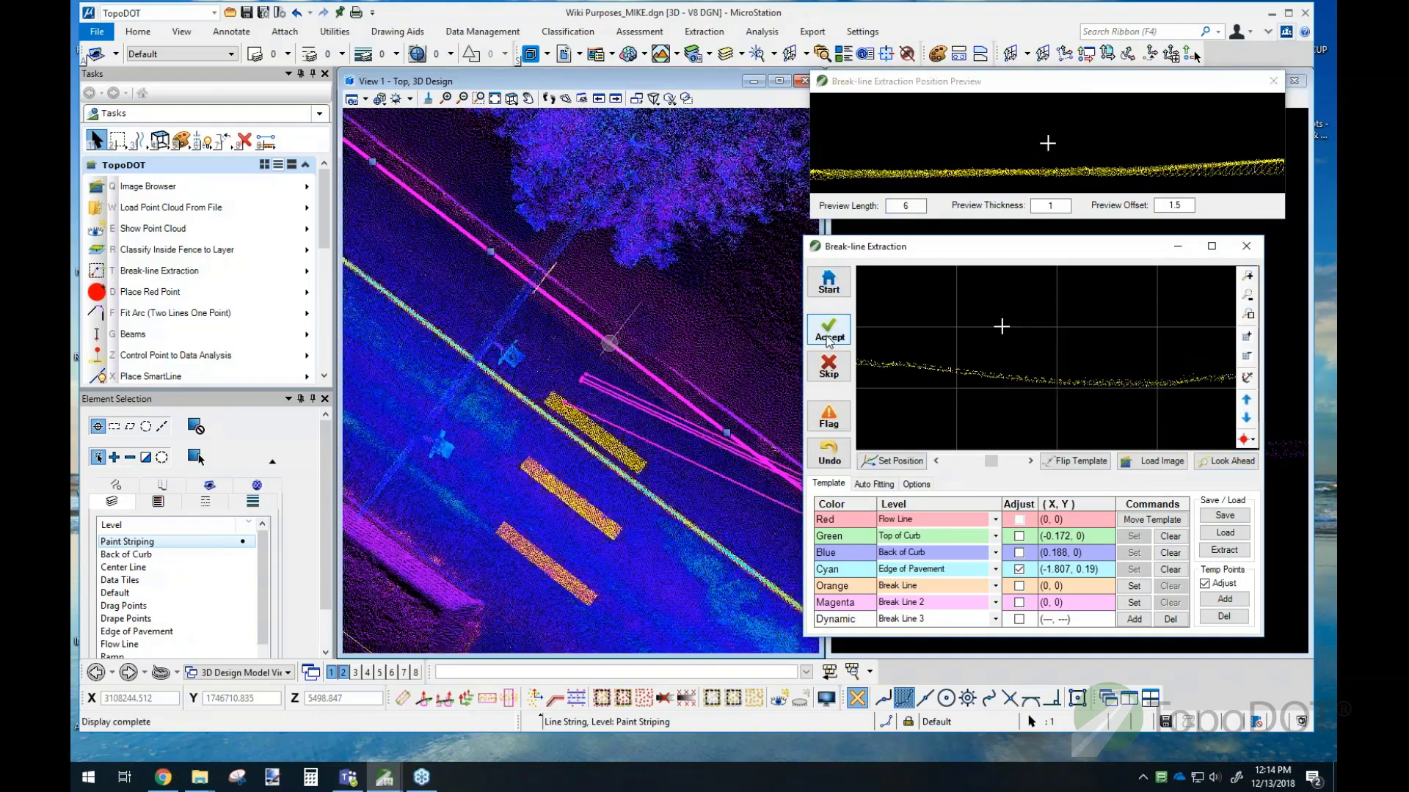
pyautogui.click(829, 339)
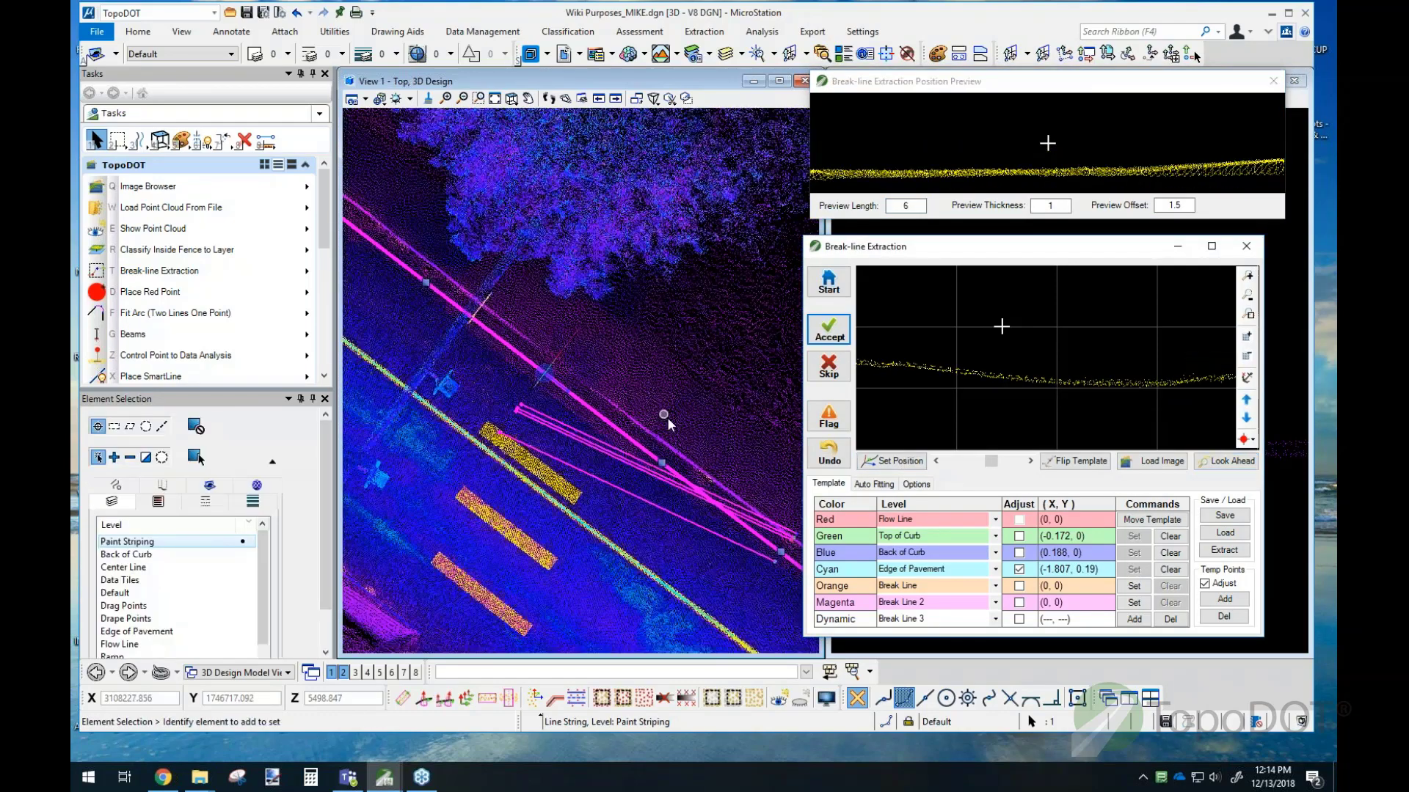
# Step: Place the cross-section at the start of the curb drop, move the template's Flow Line onto the gutter point and accept it
pyautogui.click(1183, 205)
pyautogui.click(504, 342)
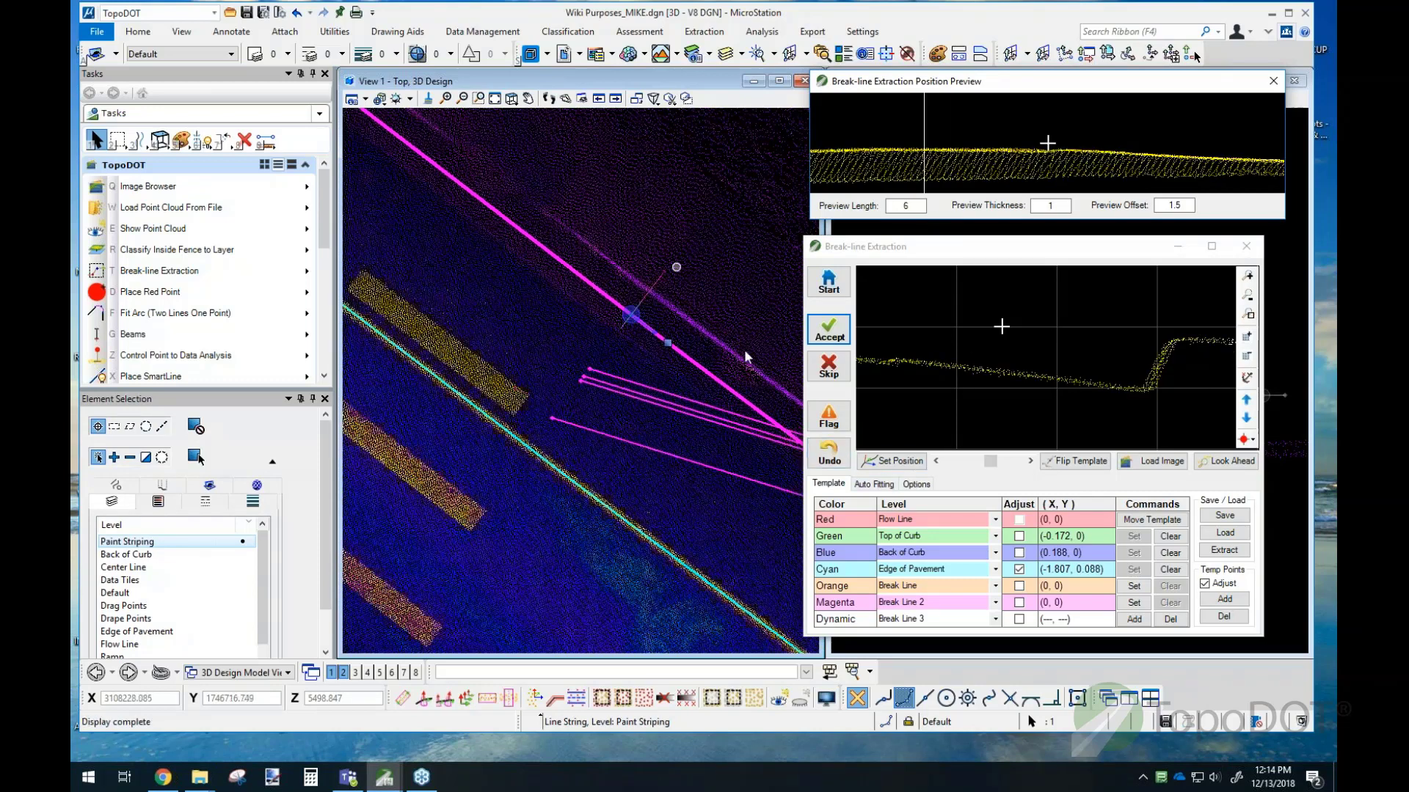
pyautogui.click(1158, 520)
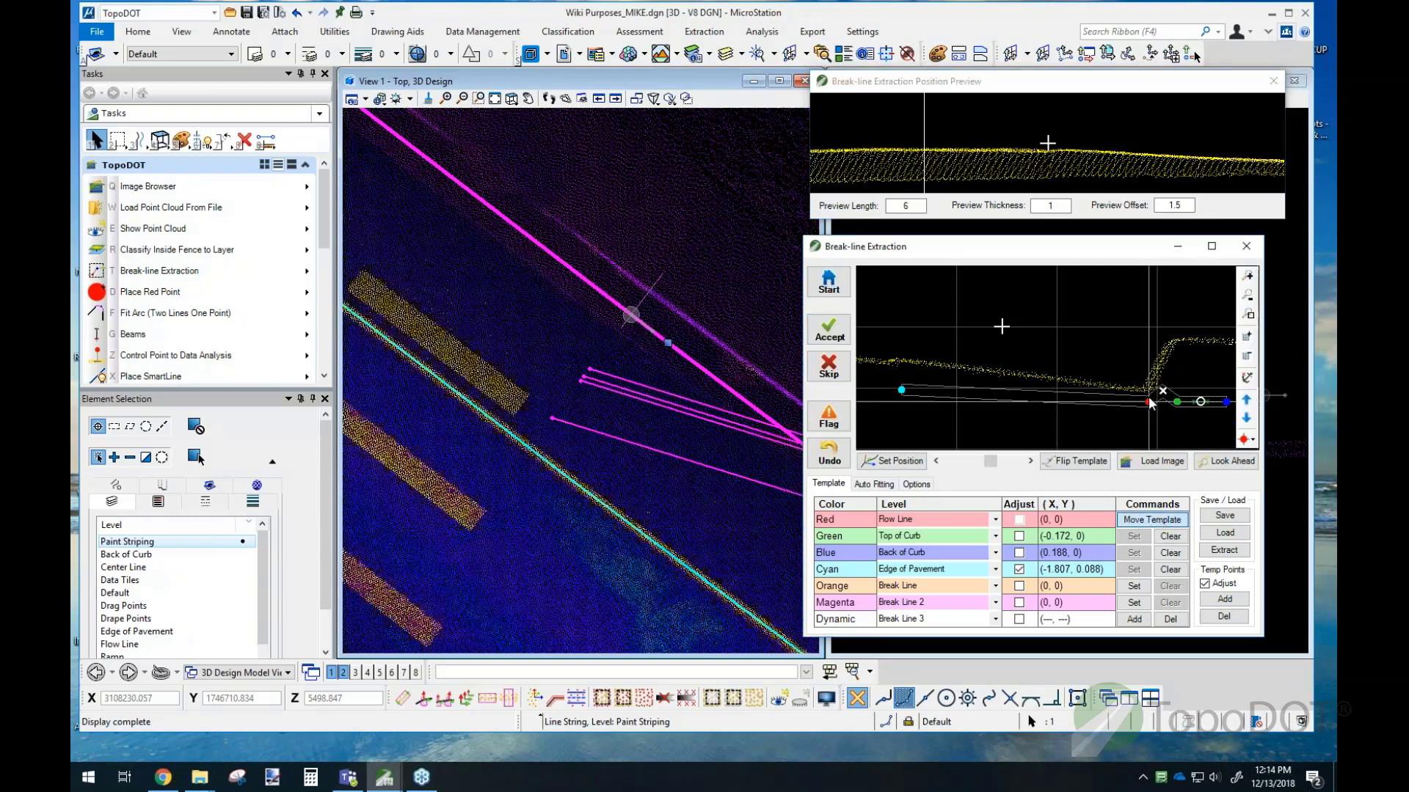
pyautogui.click(1215, 339)
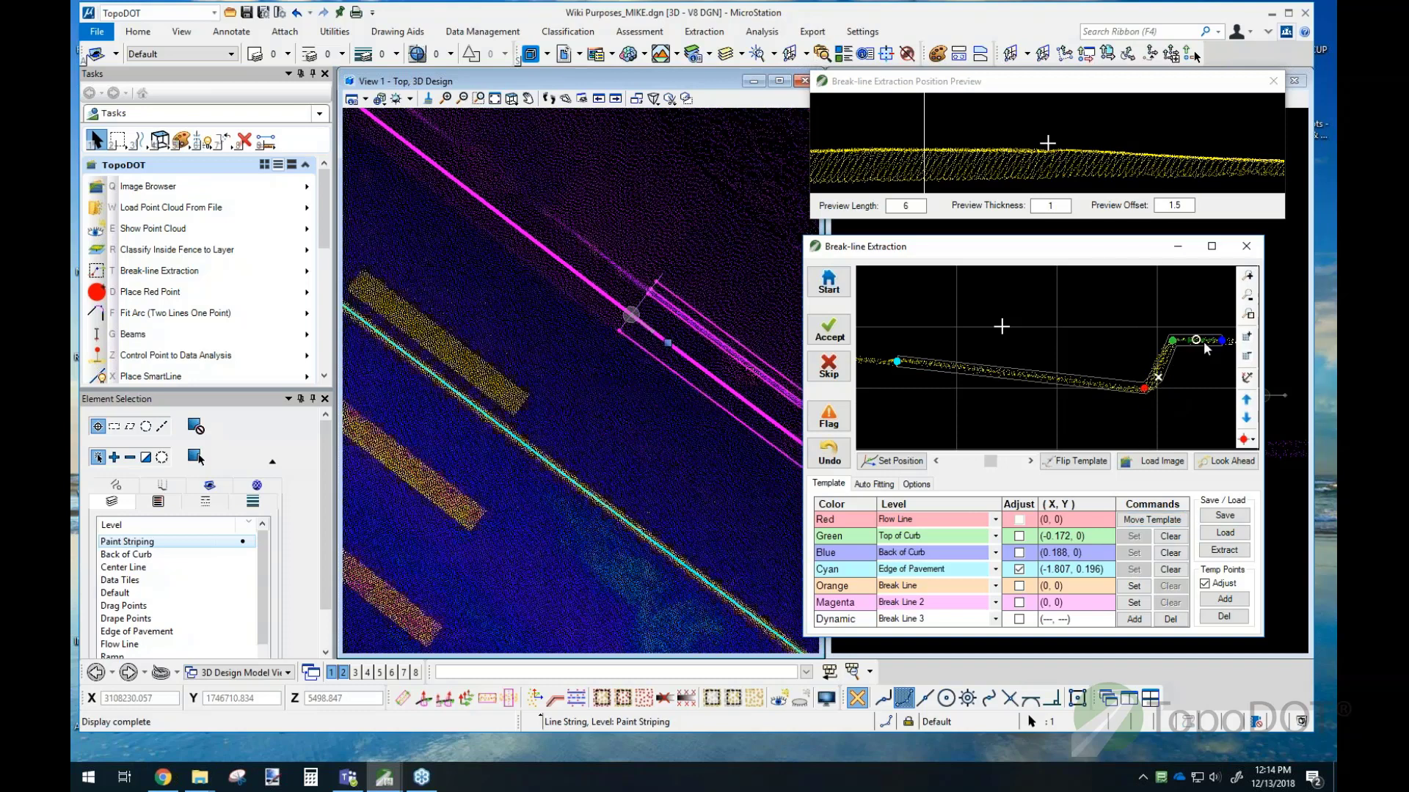
pyautogui.click(837, 334)
# Step: Pick the point where the curb regains full height in the Look Ahead preview and move the template onto that curb profile
pyautogui.click(936, 461)
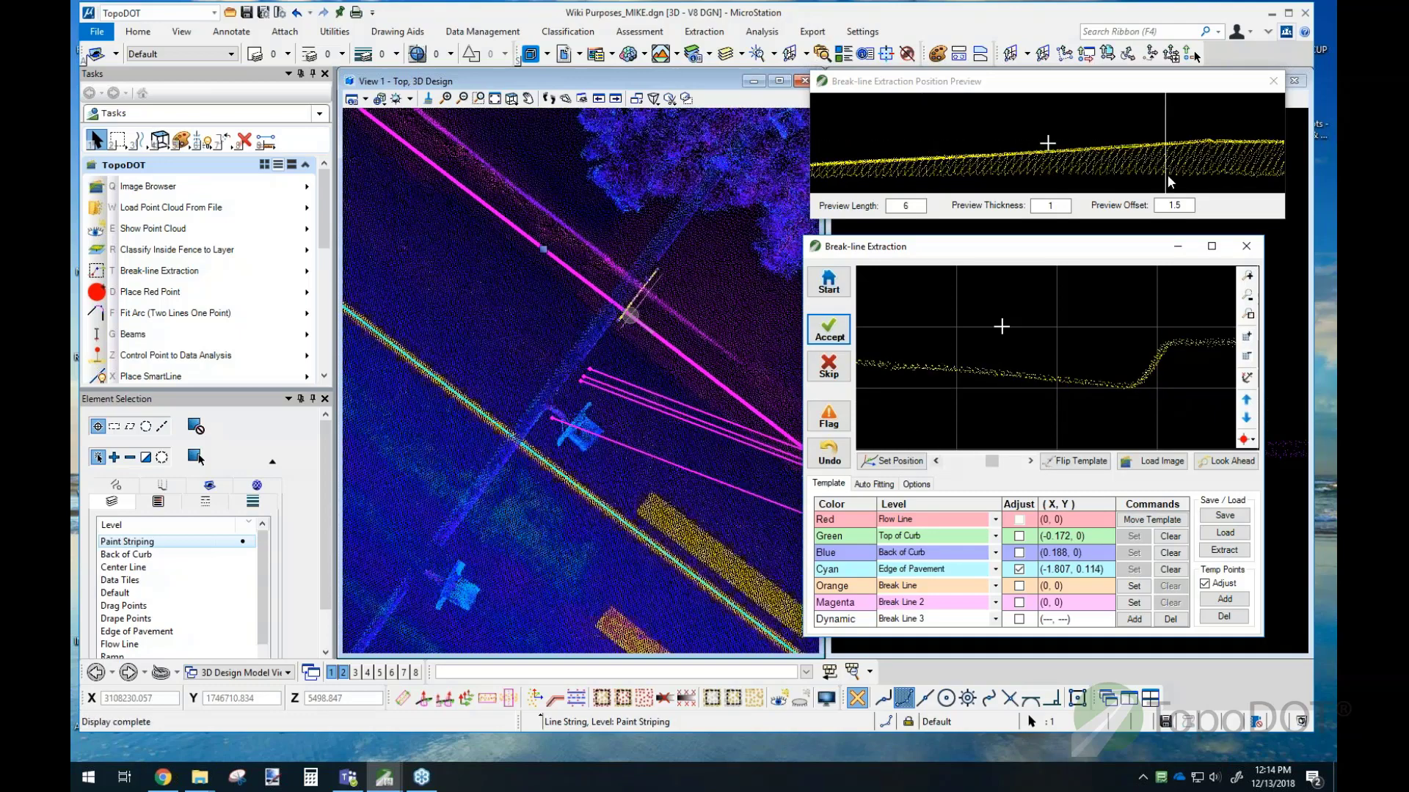
pyautogui.click(1215, 145)
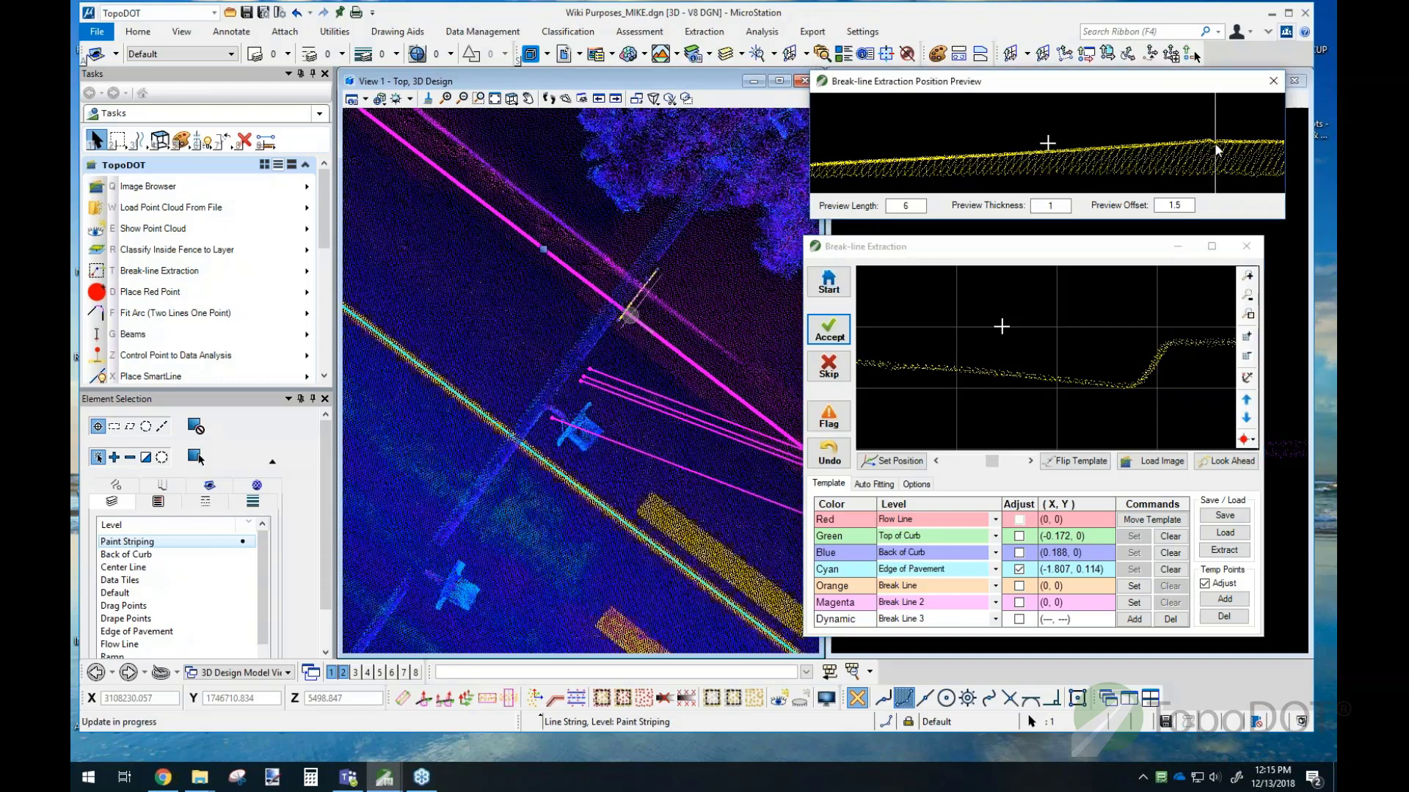
pyautogui.click(1152, 520)
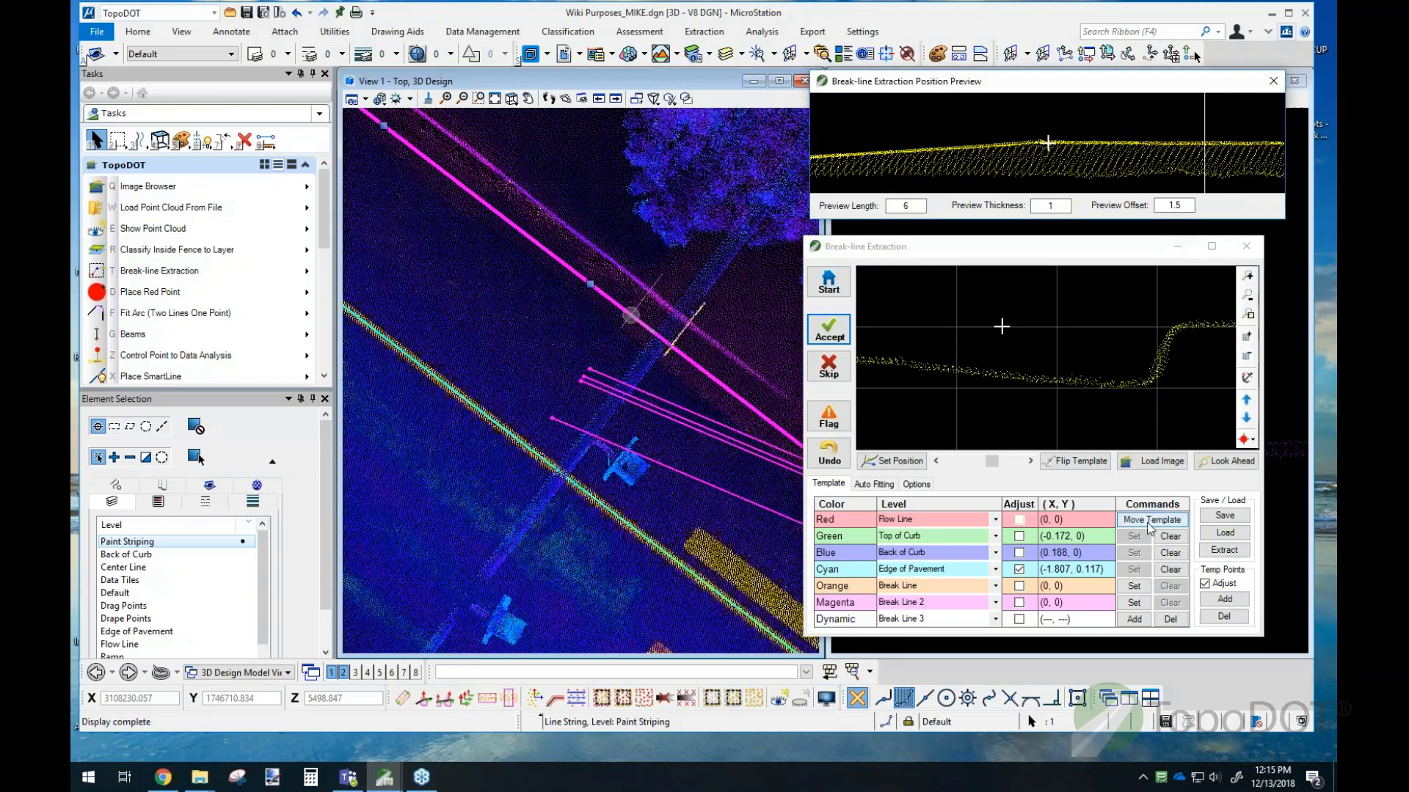
pyautogui.click(1144, 386)
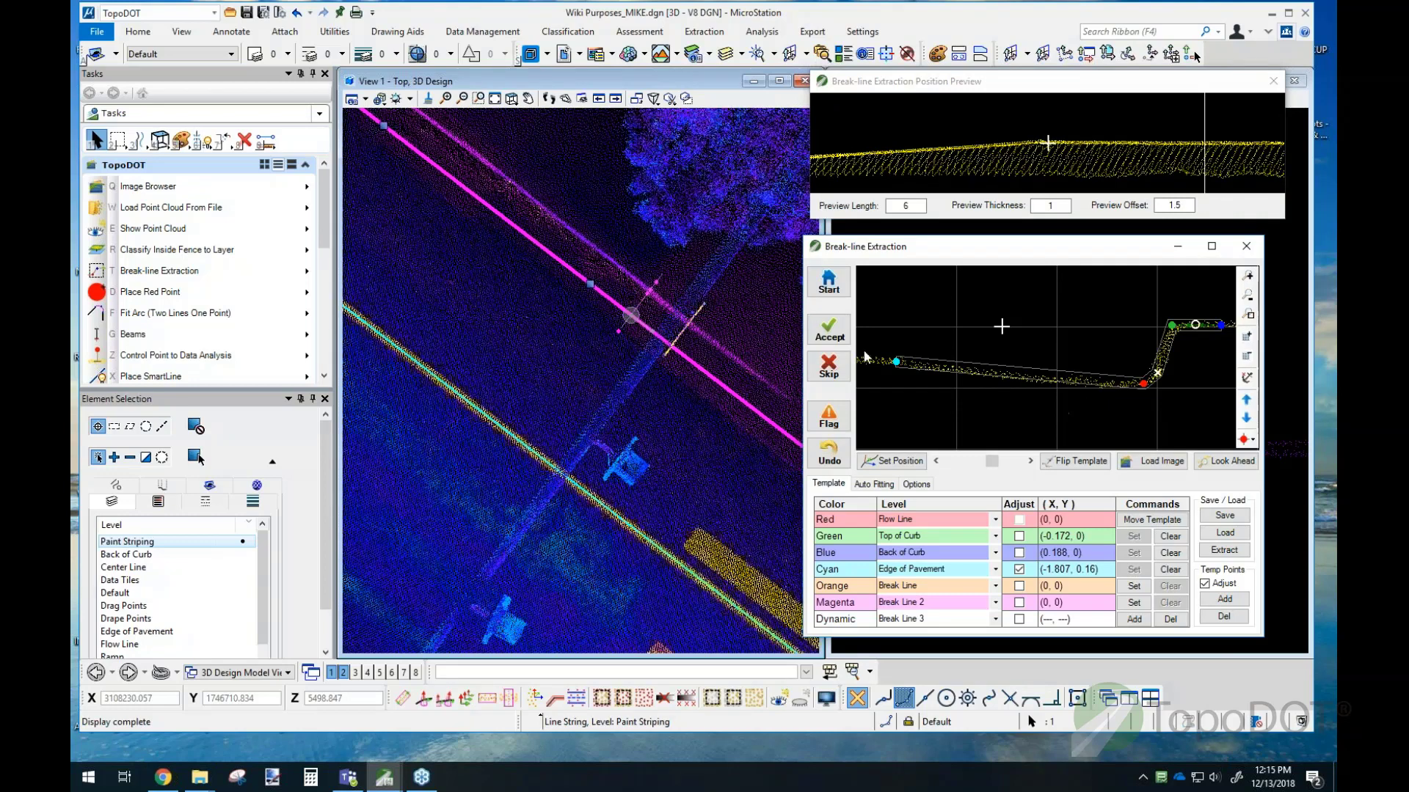
# Step: Accept the template where the curb regains full height and move it onto the gutter point of the next cross-section
pyautogui.click(835, 339)
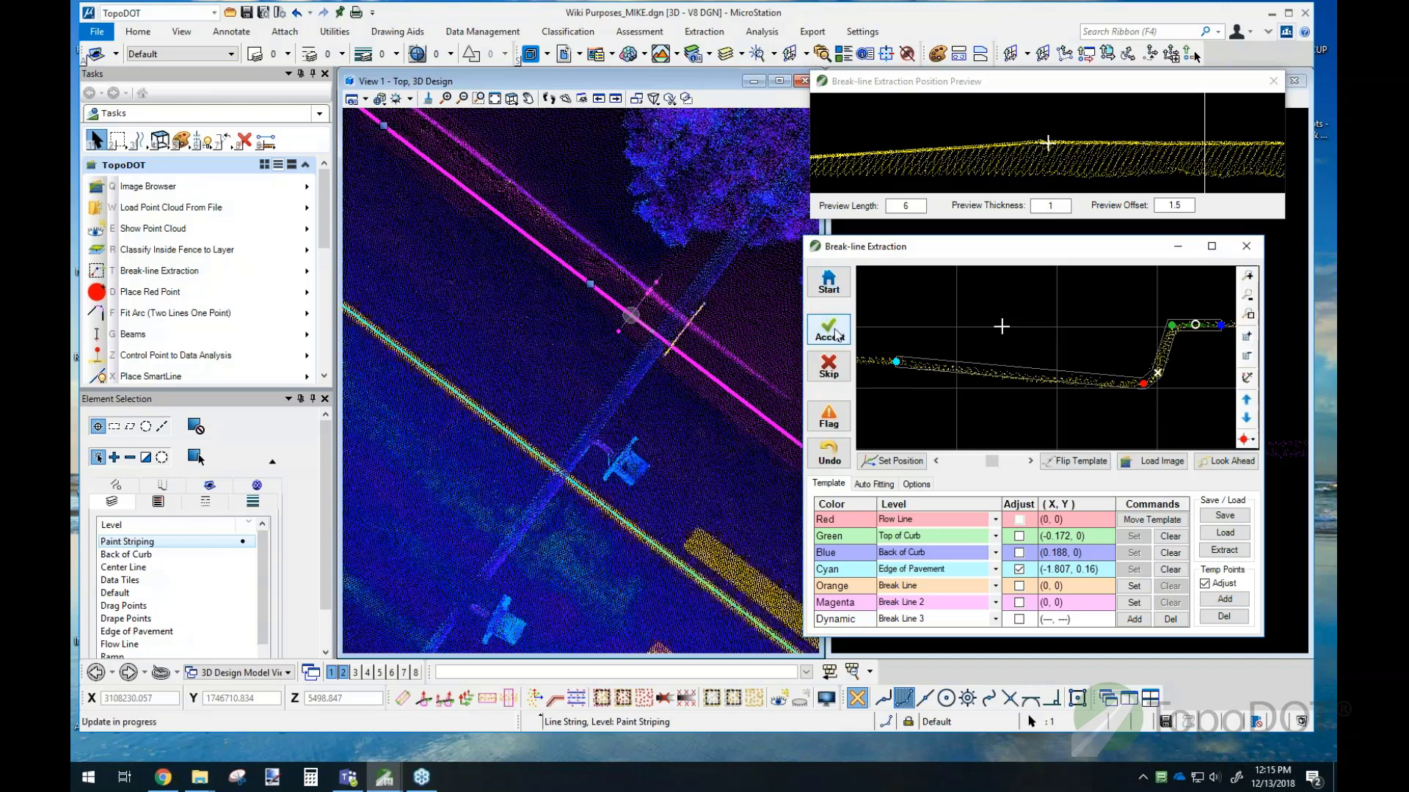
pyautogui.click(1152, 520)
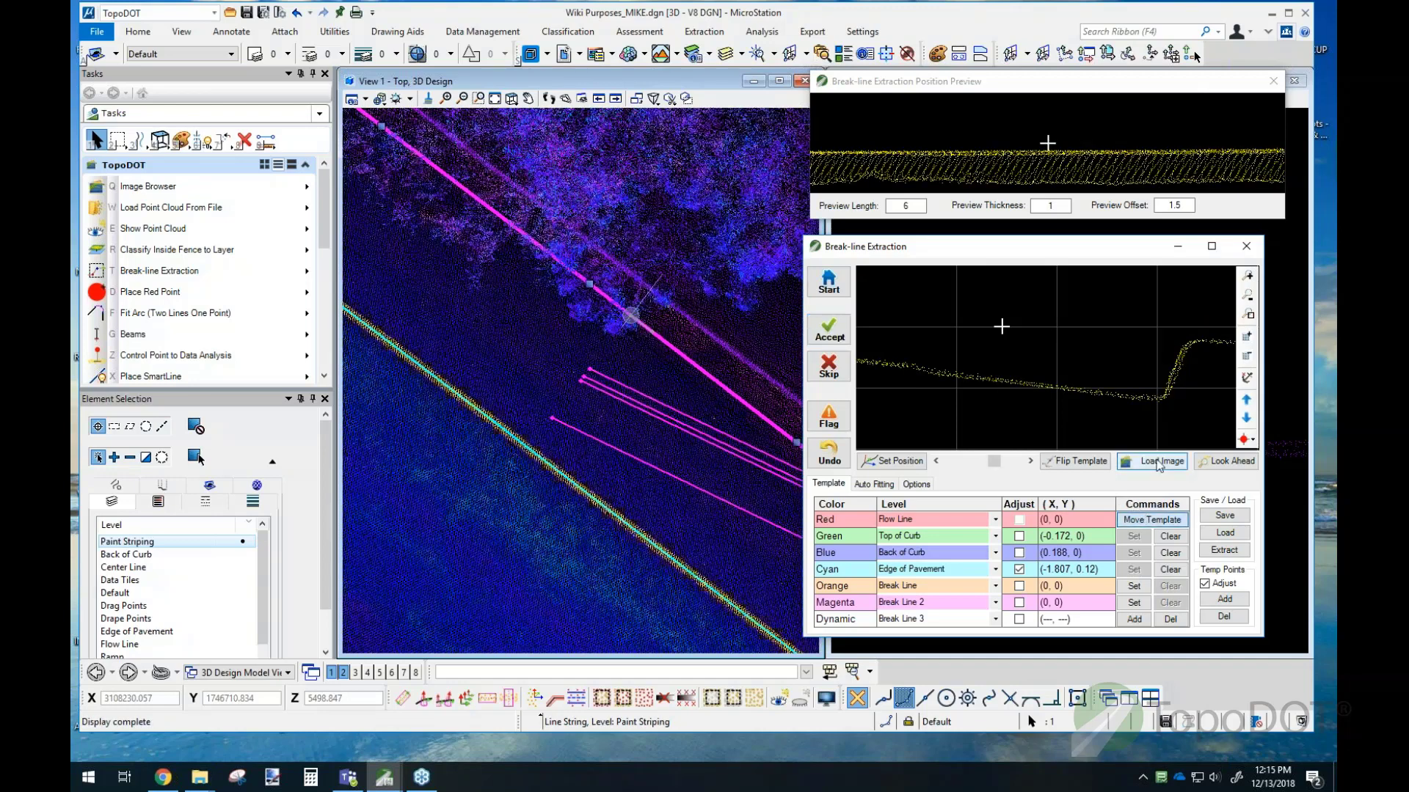
pyautogui.click(1163, 402)
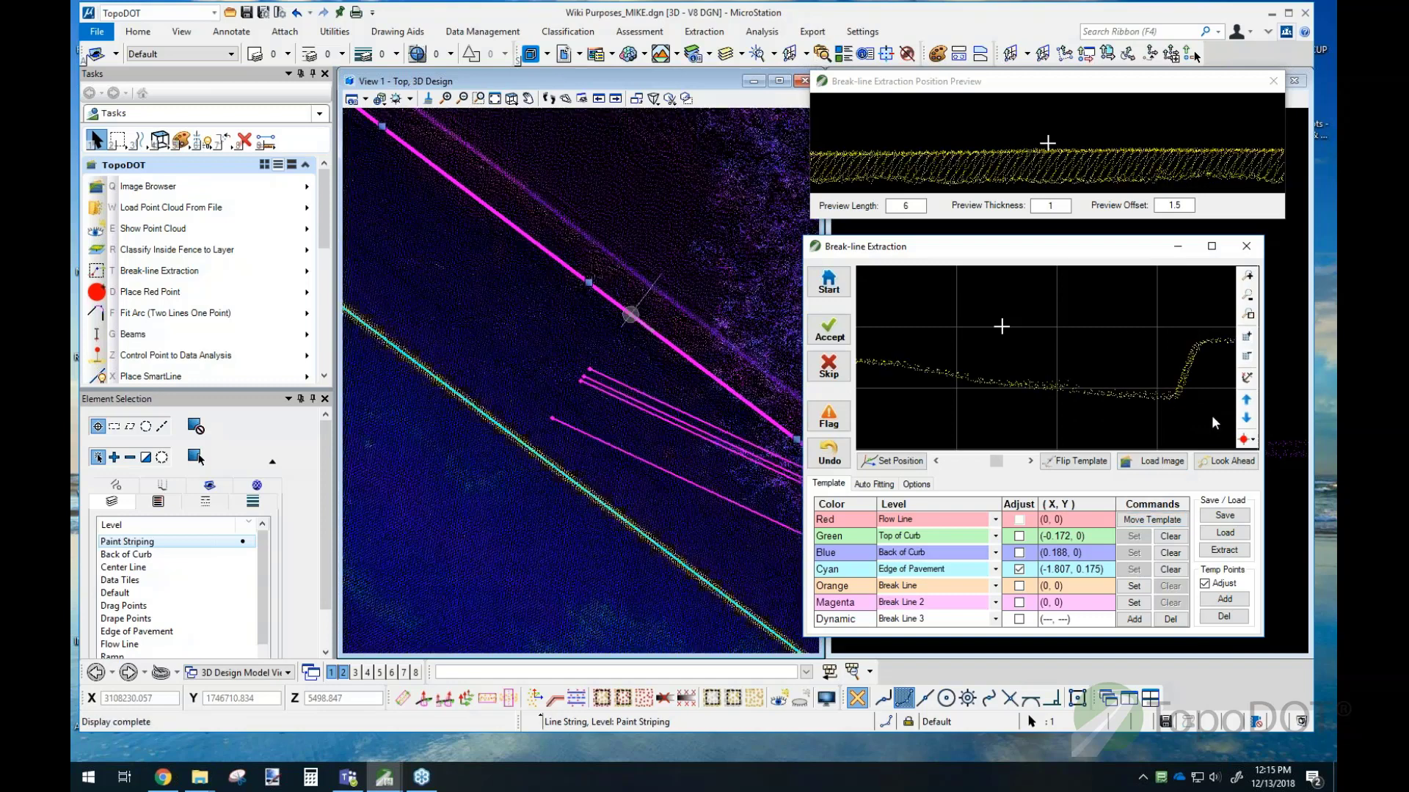
# Step: Check the extraction options, move the template's Flow Line onto the gutter point of the following cross-section and accept it
pyautogui.click(914, 485)
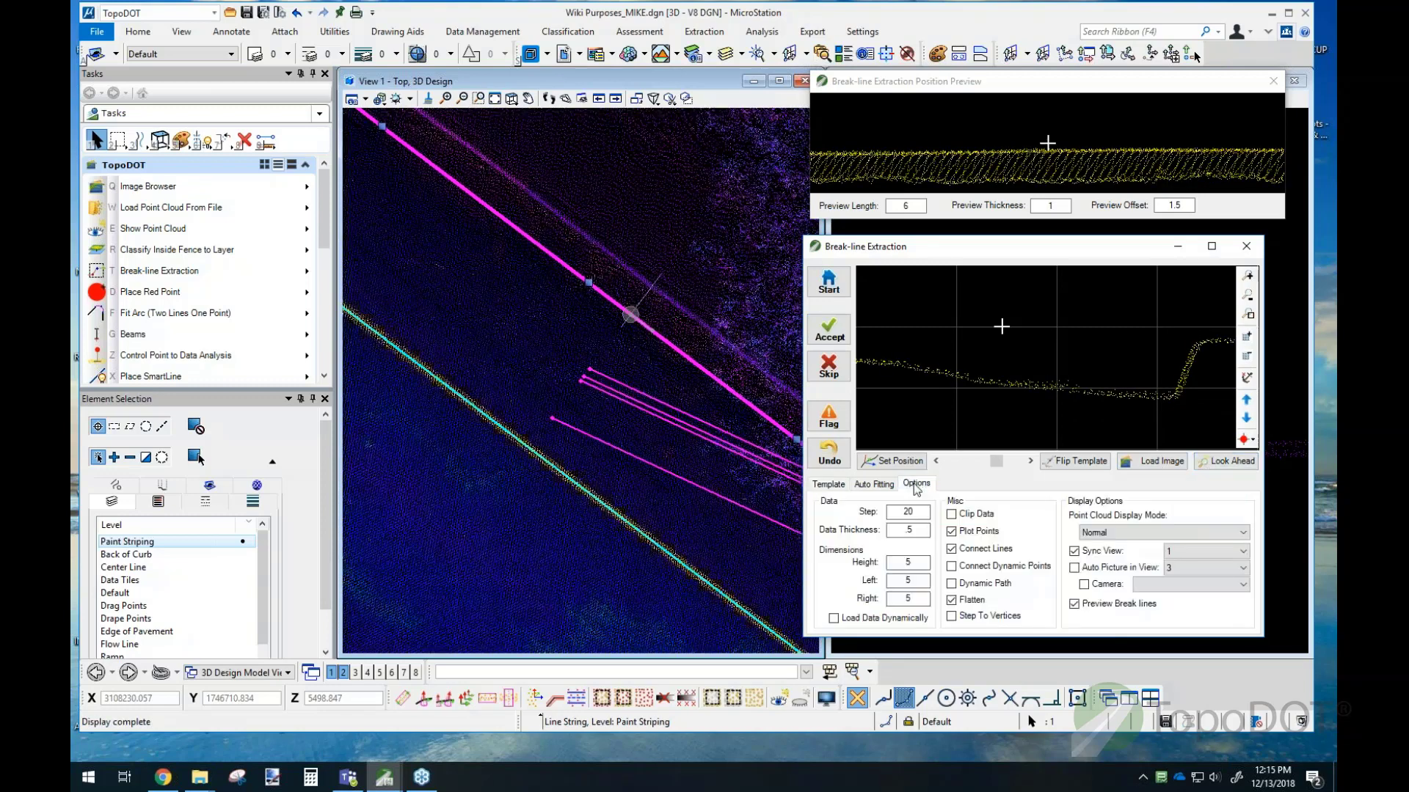
pyautogui.click(837, 487)
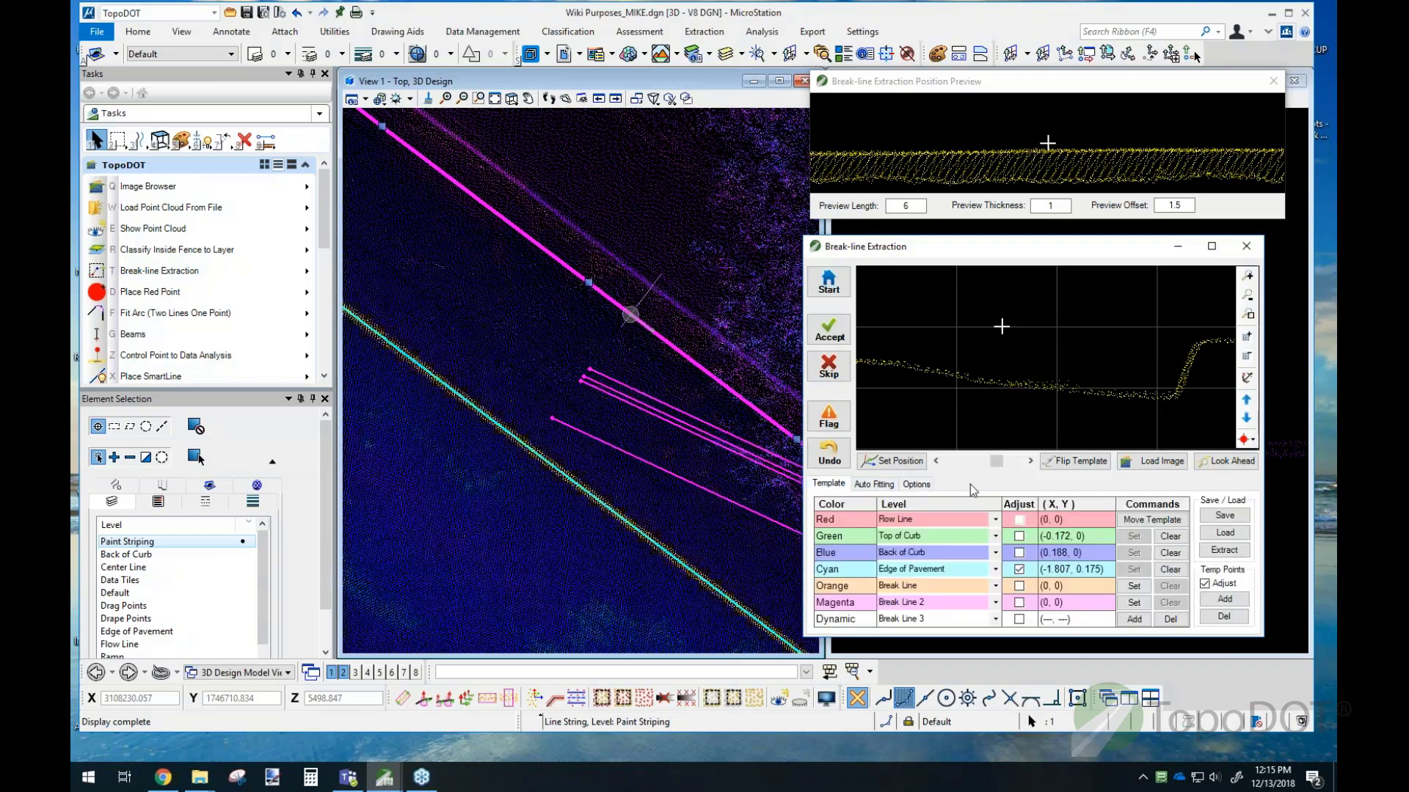
pyautogui.click(1151, 519)
pyautogui.click(1176, 403)
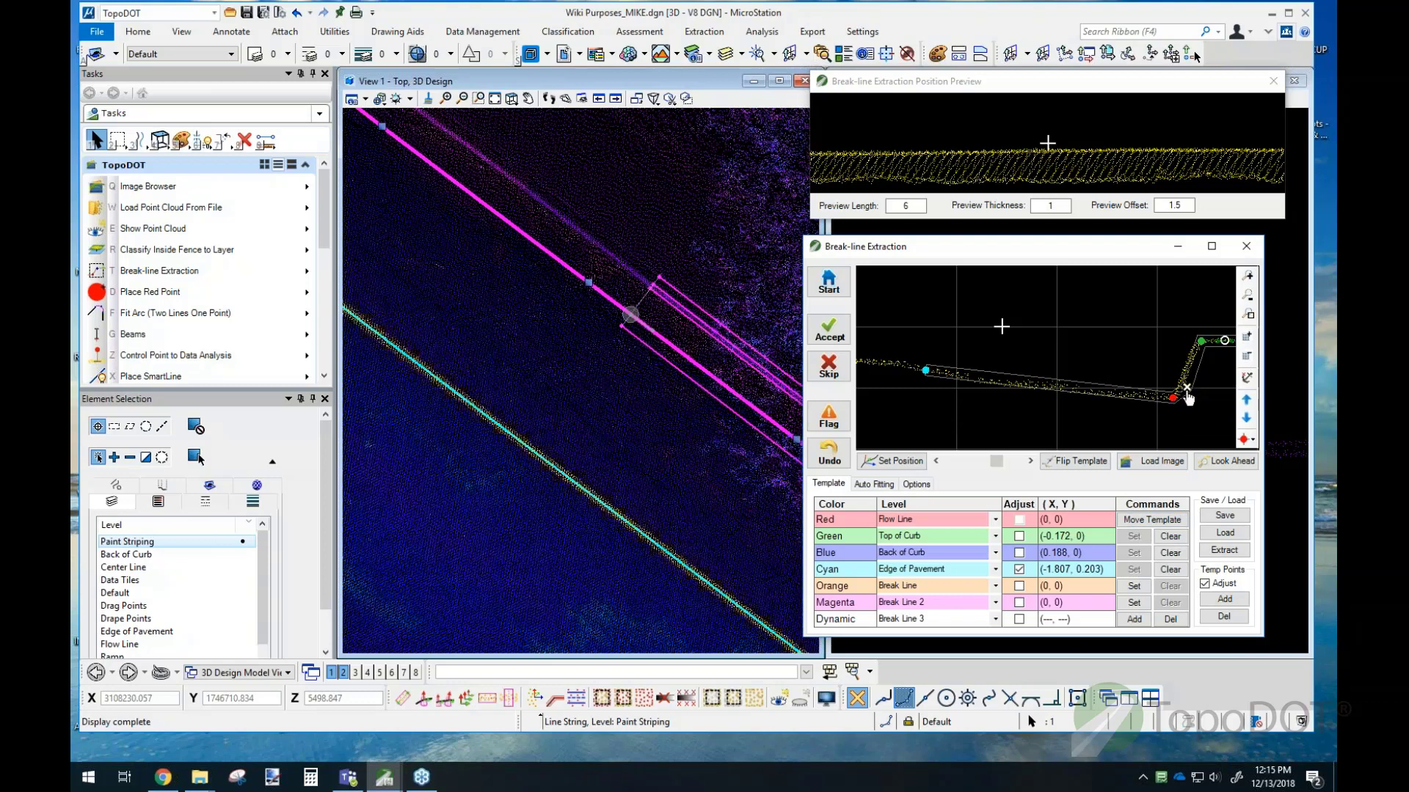
pyautogui.click(1188, 399)
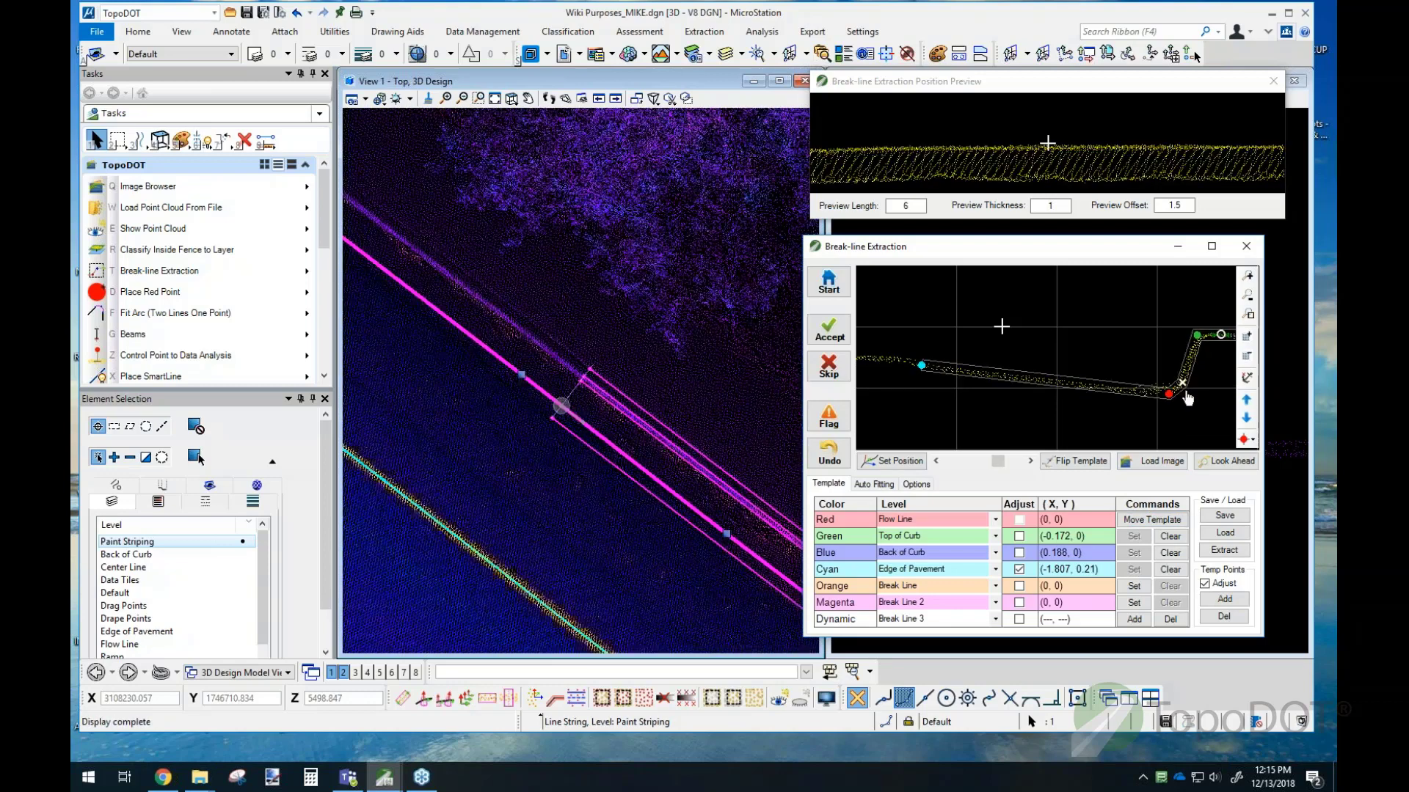
# Step: Close Break-line Extraction and select the extracted curb break lines on both sides of the ramp gap
pyautogui.click(1246, 248)
pyautogui.scroll(-6, 519, 324)
pyautogui.moveTo(711, 441); pyautogui.dragTo(617, 416, button='middle')
pyautogui.press('Escape')
pyautogui.scroll(5, 617, 411)
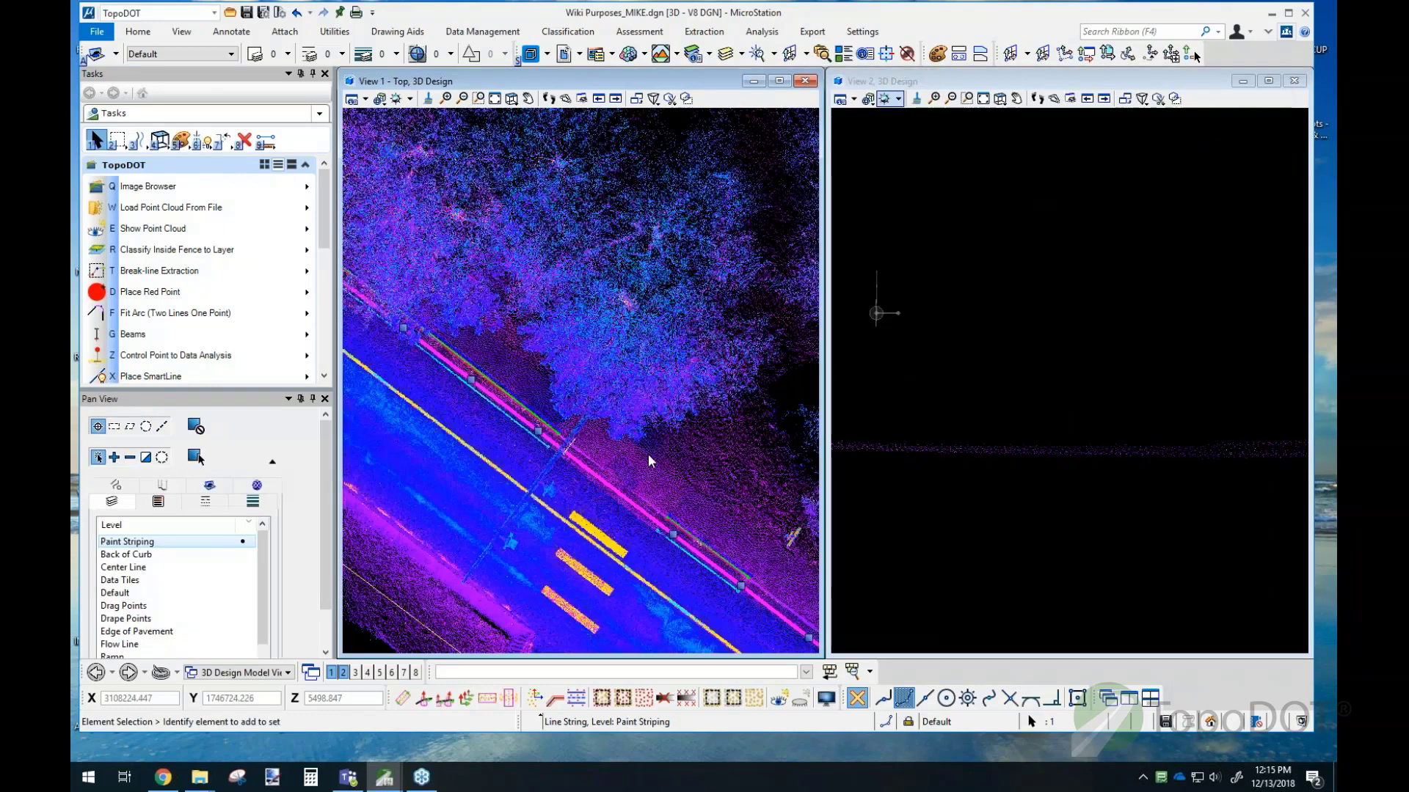
pyautogui.moveTo(452, 291); pyautogui.dragTo(729, 589)
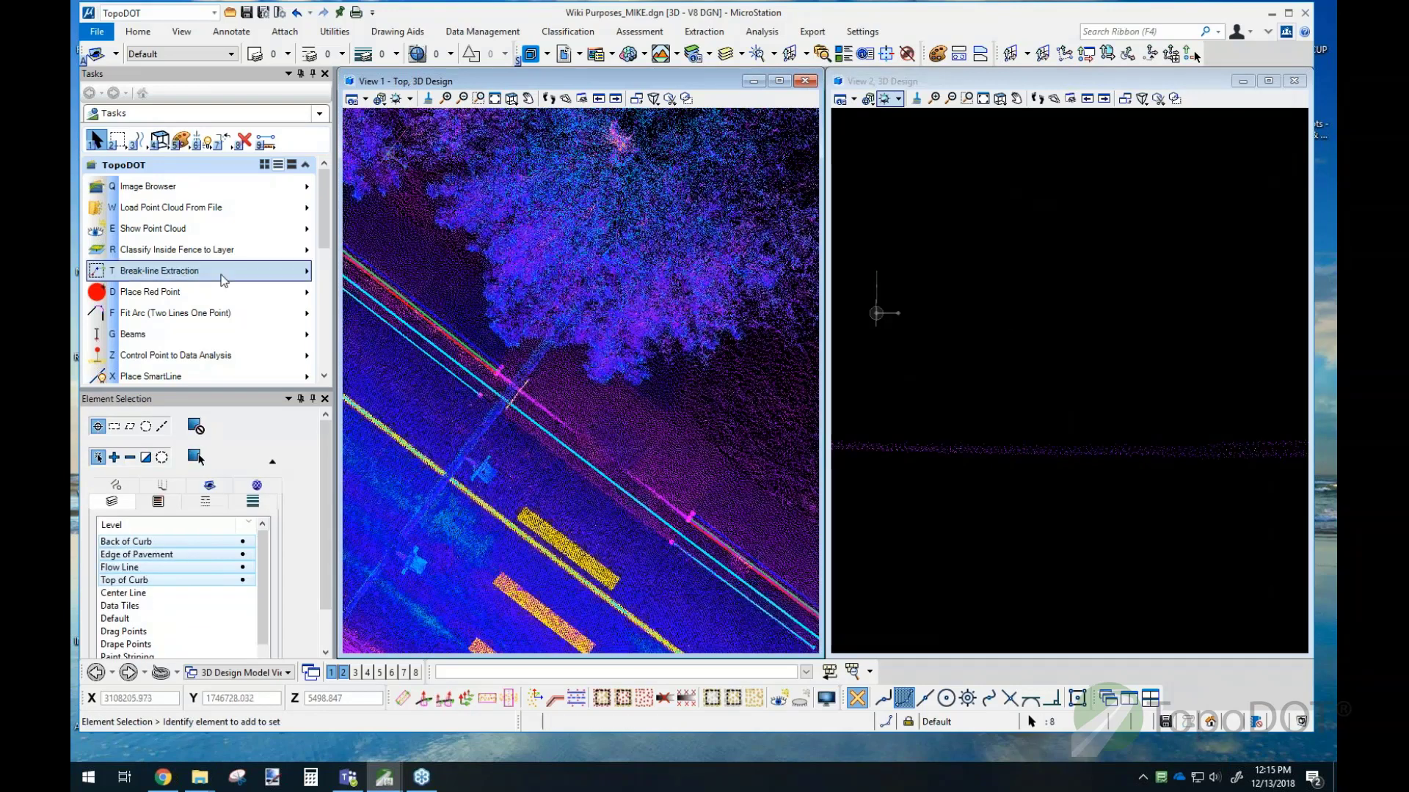
# Step: Place the Ramp 1 smart-cell between the selected curb break lines and close the cell library
pyautogui.click(169, 271)
pyautogui.moveTo(410, 494)
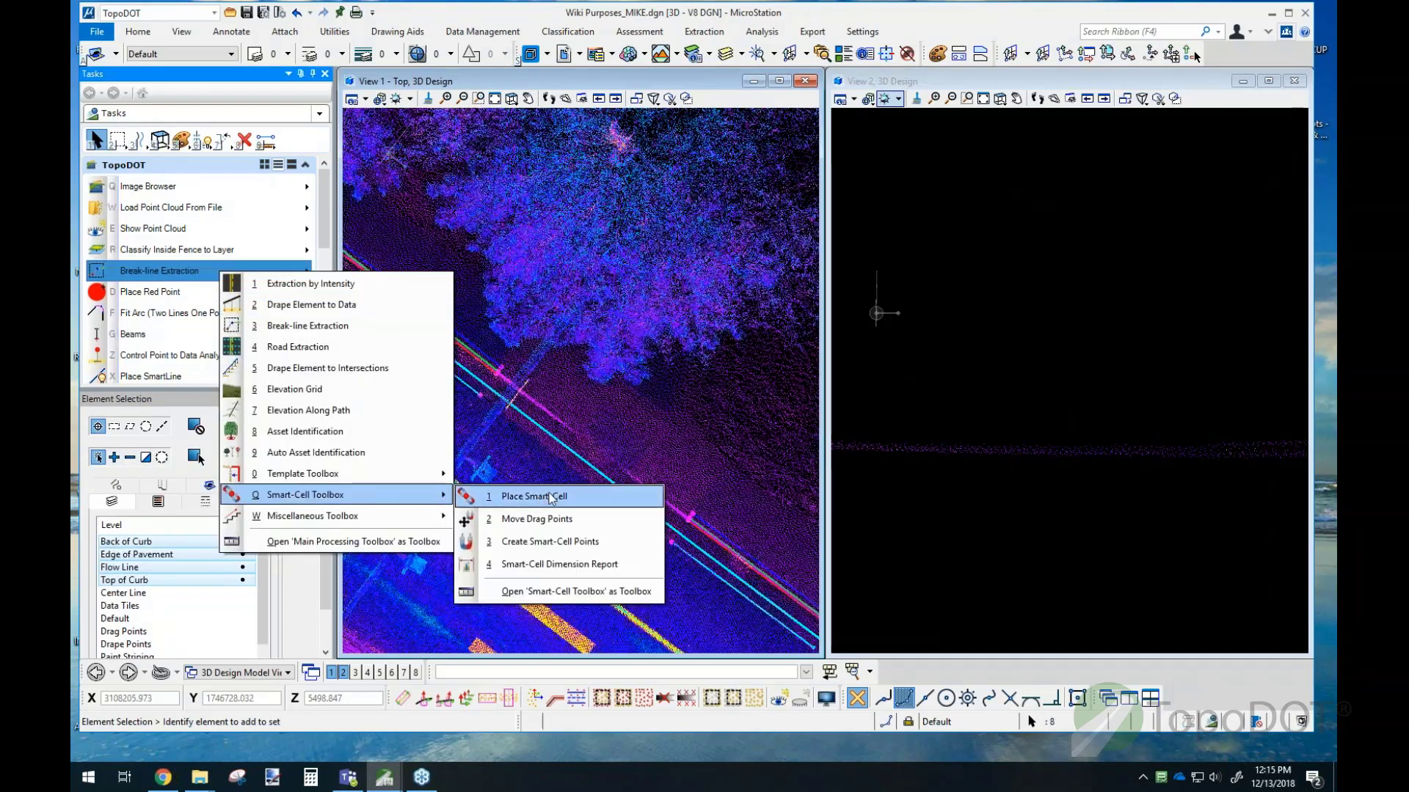
pyautogui.click(551, 497)
pyautogui.click(507, 385)
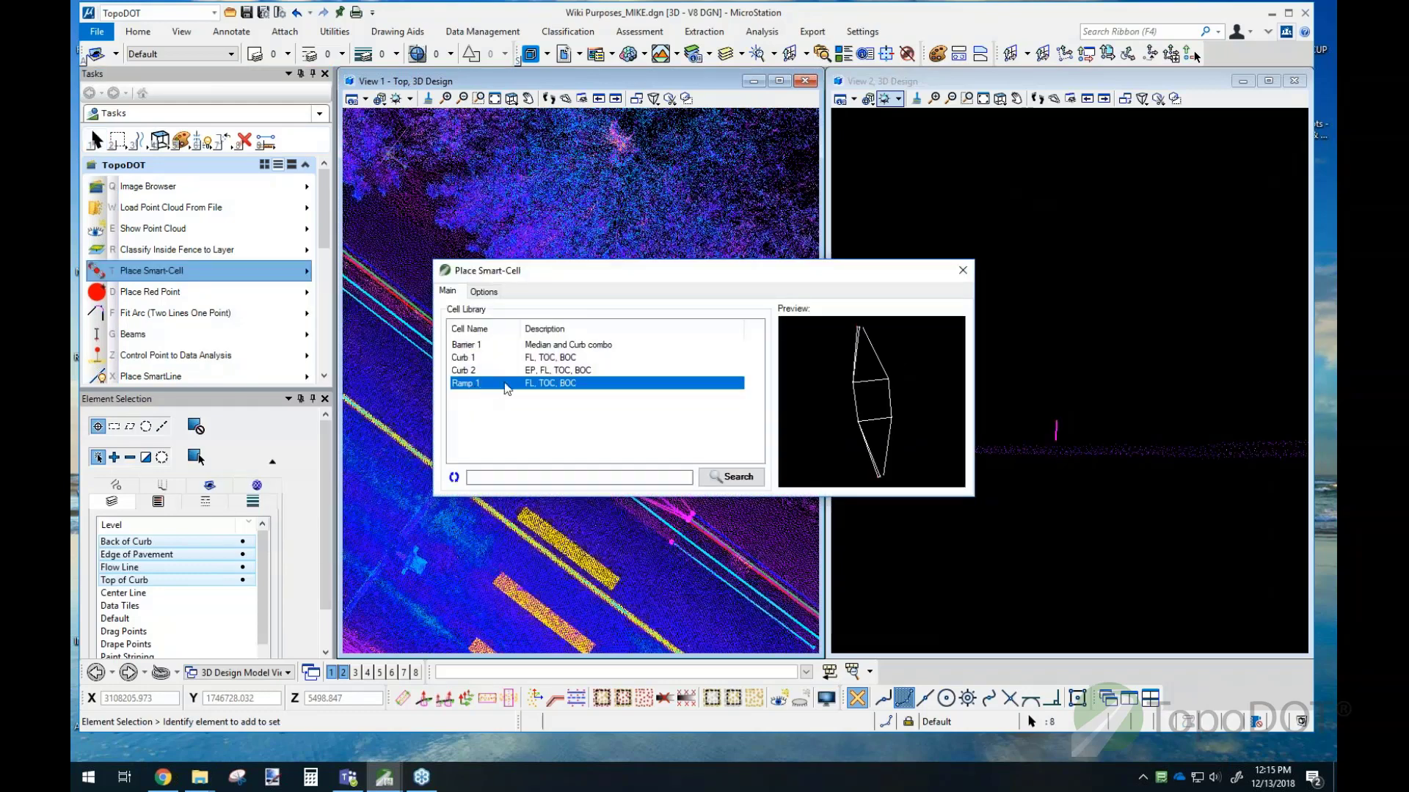
pyautogui.click(964, 273)
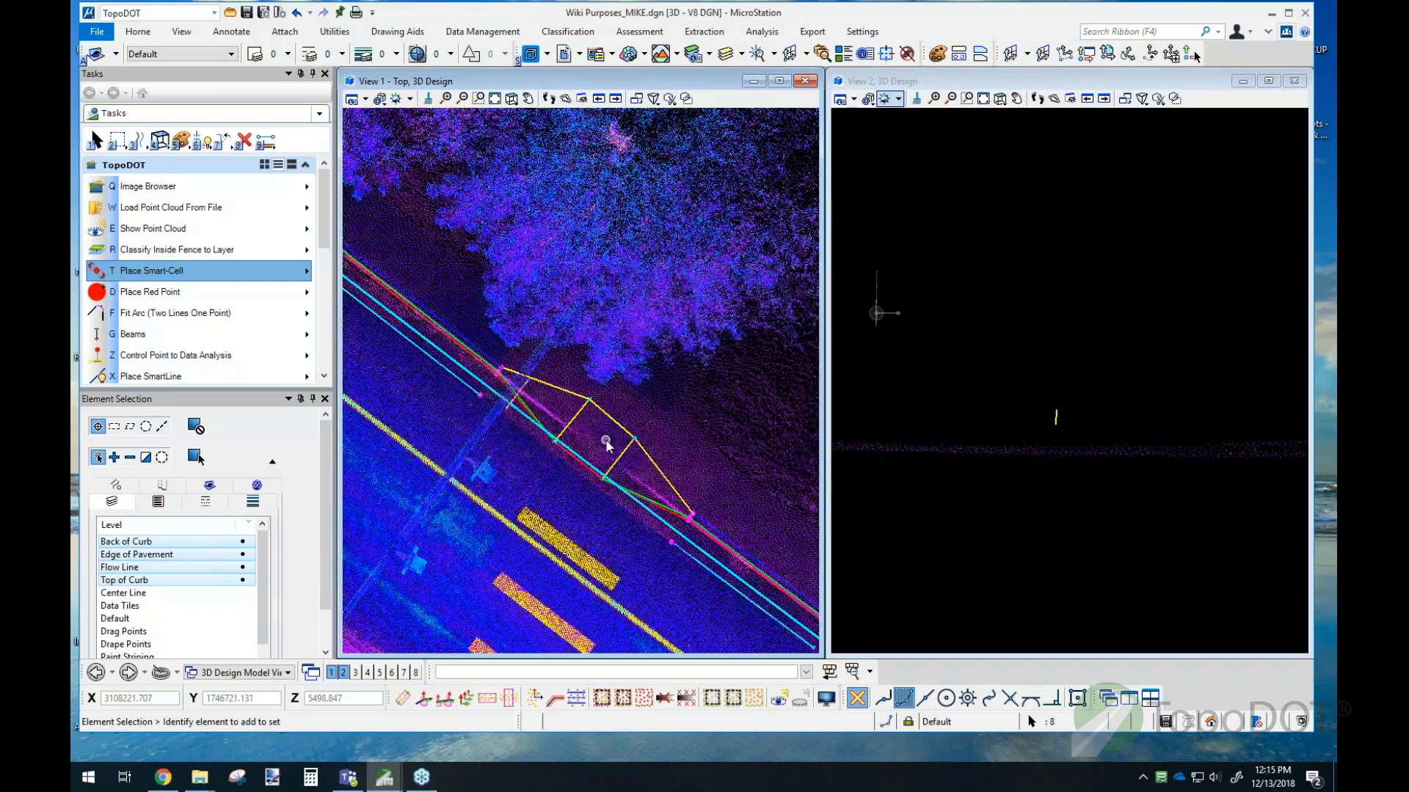
# Step: Use Move Drag Points with Drape To Point Cloud to shift the ramp's two gutter-side corners onto the curb line
pyautogui.click(285, 281)
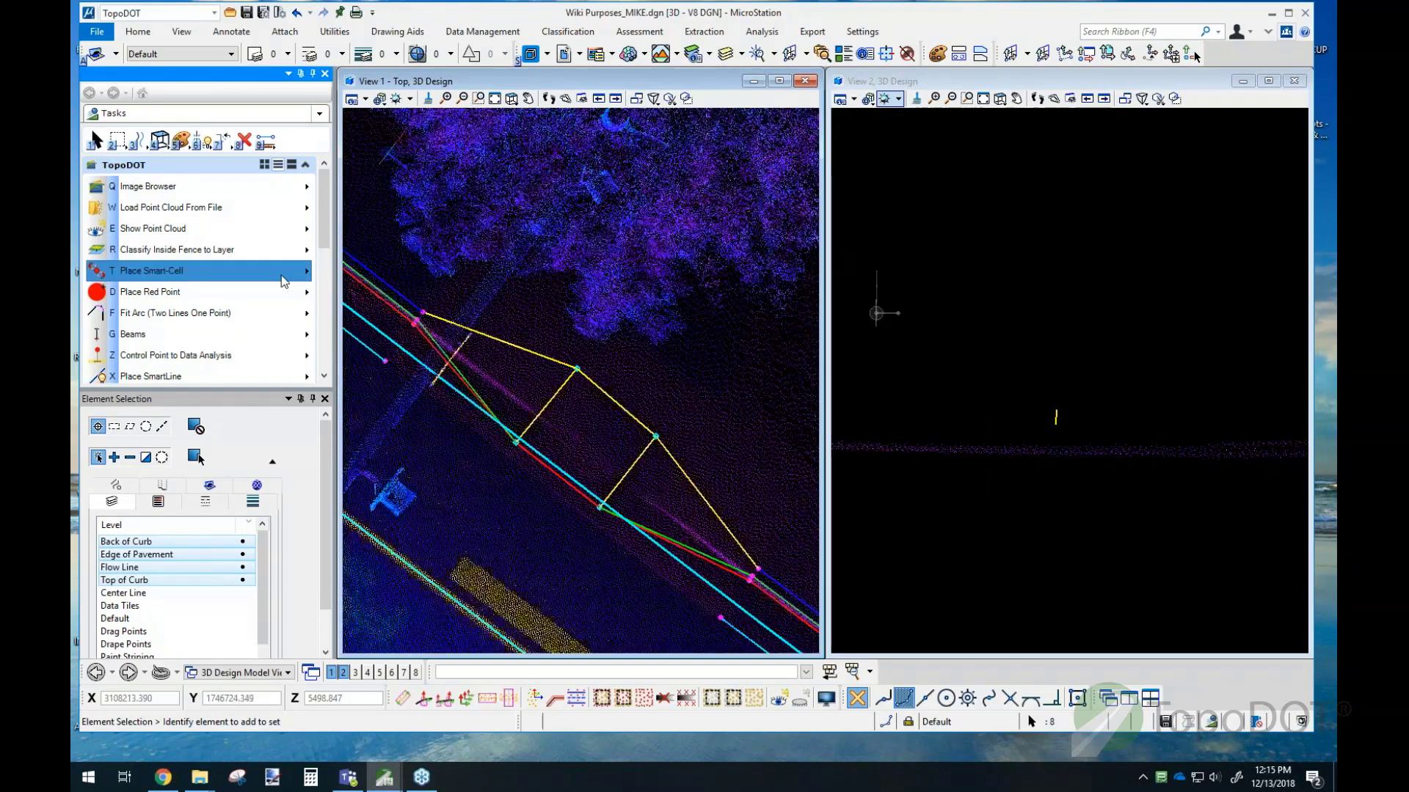
pyautogui.moveTo(440, 498)
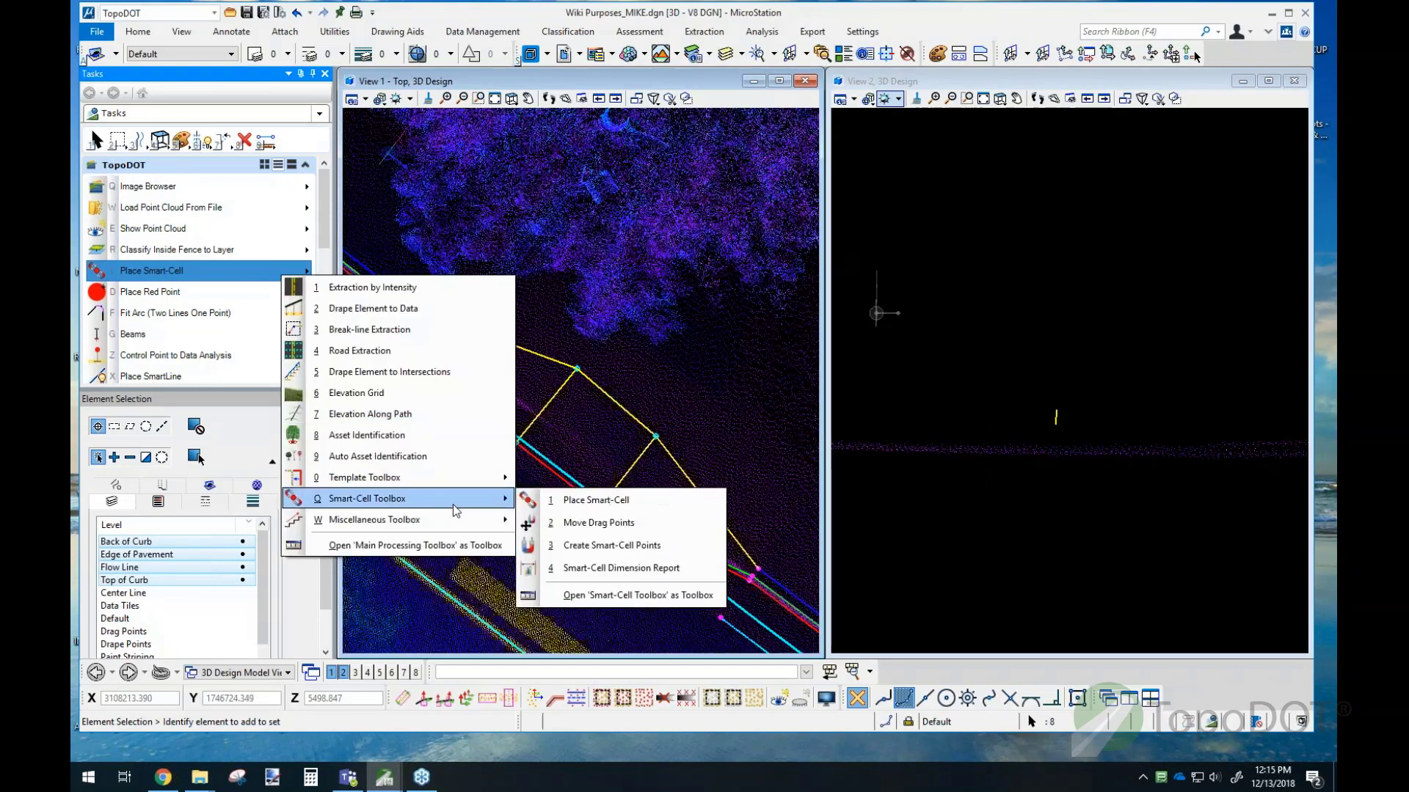
pyautogui.click(594, 524)
pyautogui.scroll(2, 646, 501)
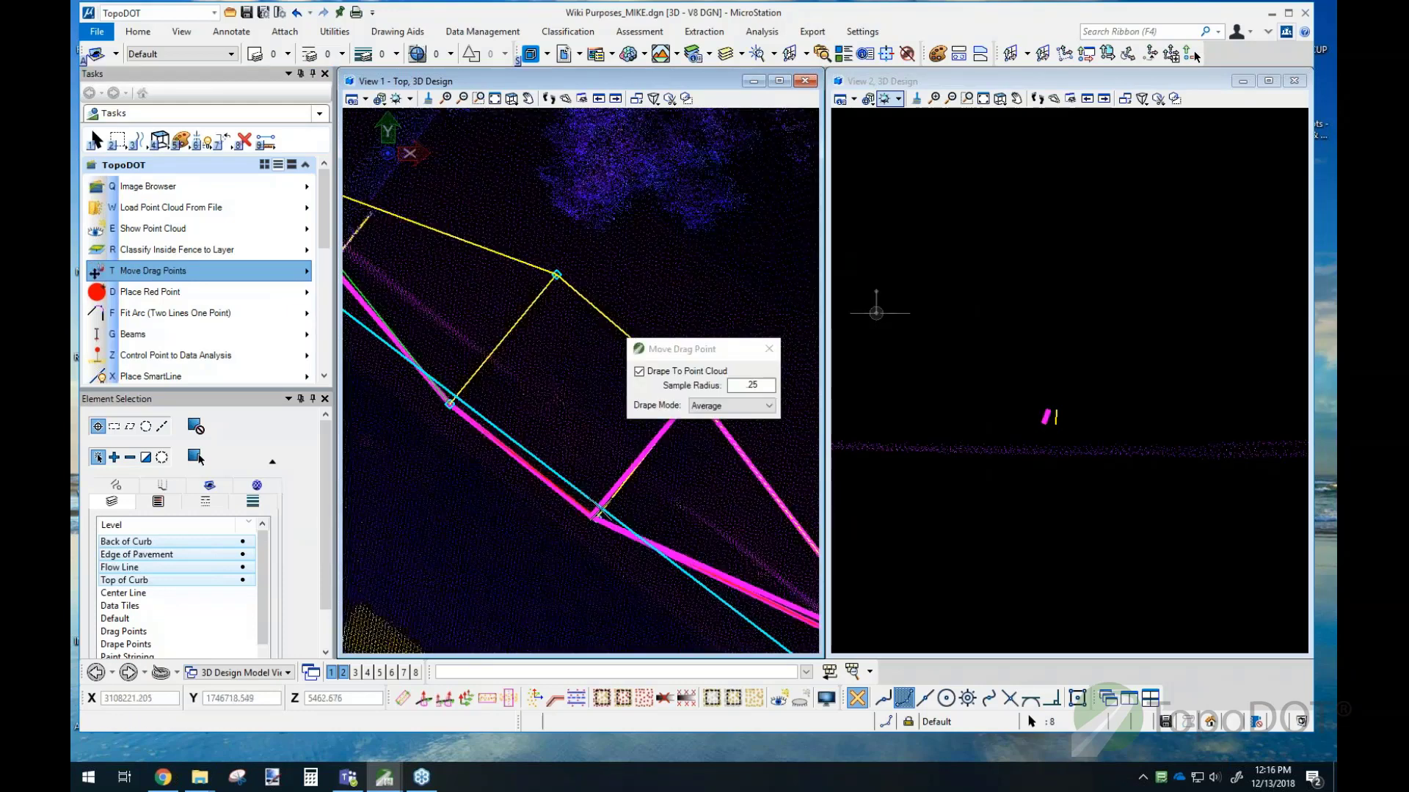
pyautogui.click(674, 504)
pyautogui.click(450, 403)
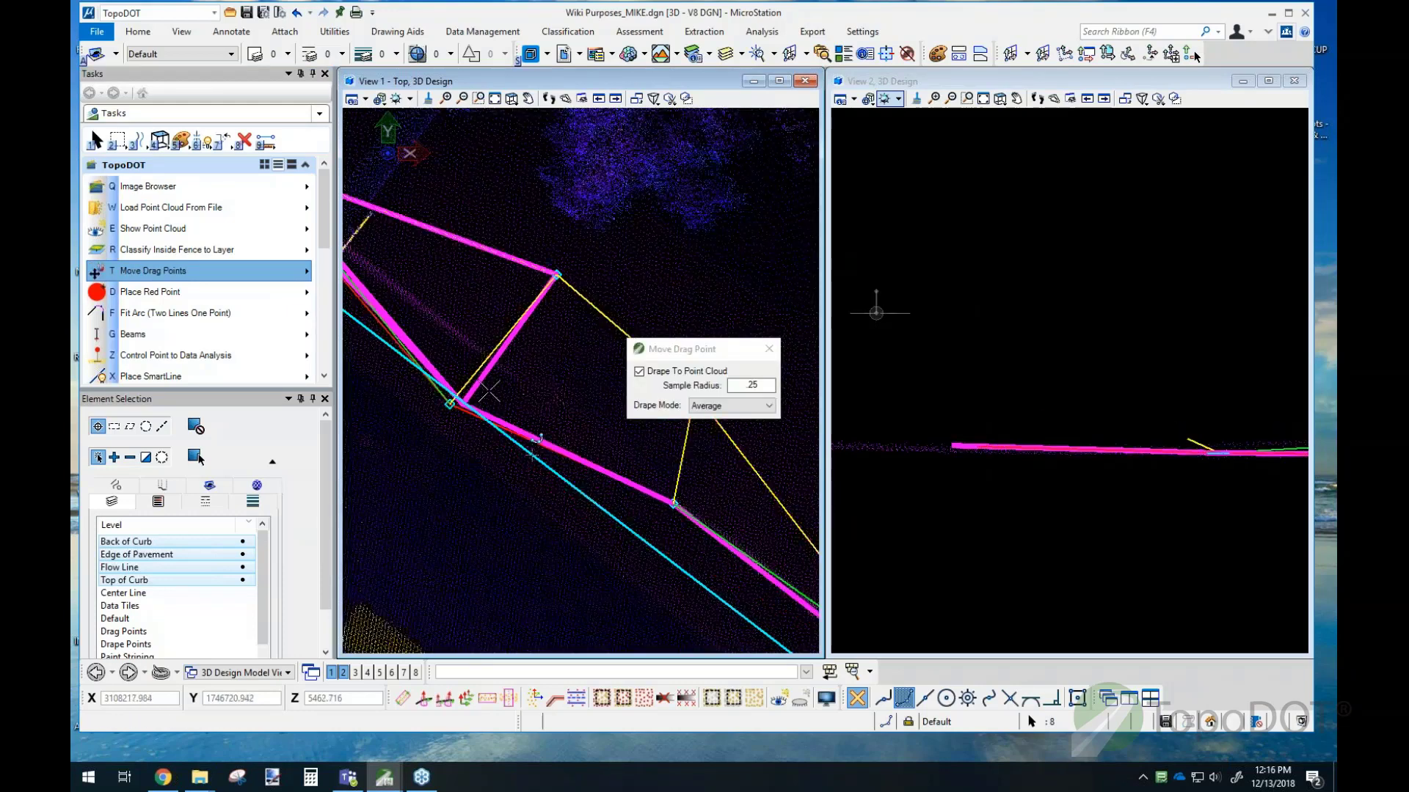
pyautogui.click(513, 383)
# Step: Move the ramp's two back corners outward from the curb, draped to the point cloud, and finish the drag-point adjustment
pyautogui.click(556, 274)
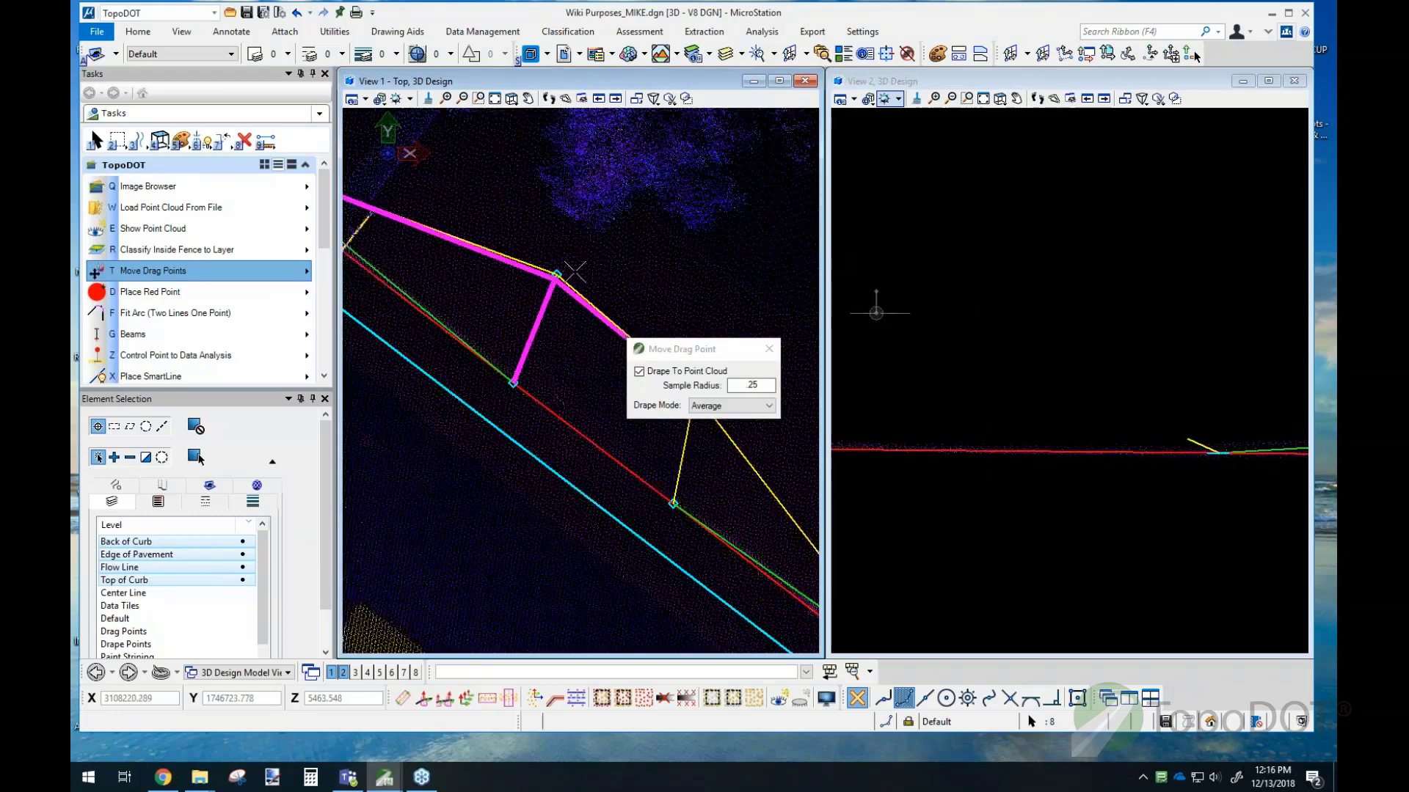
pyautogui.click(647, 208)
pyautogui.scroll(2, 705, 256)
pyautogui.moveTo(704, 255); pyautogui.dragTo(496, 170, button='middle')
pyautogui.click(483, 412)
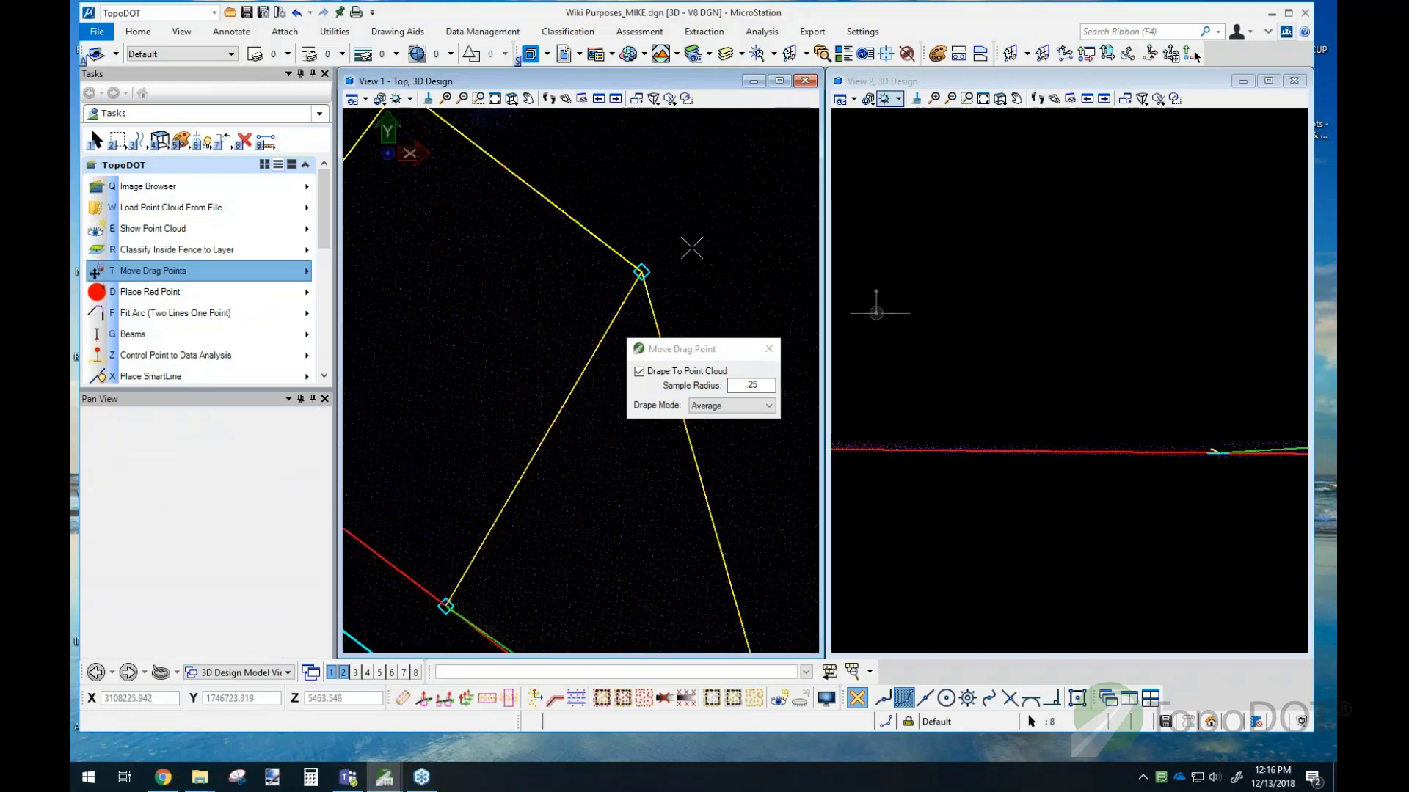
pyautogui.click(641, 272)
pyautogui.press('Escape')
pyautogui.scroll(-3, 720, 269)
pyautogui.moveTo(667, 289); pyautogui.dragTo(648, 314, button='middle')
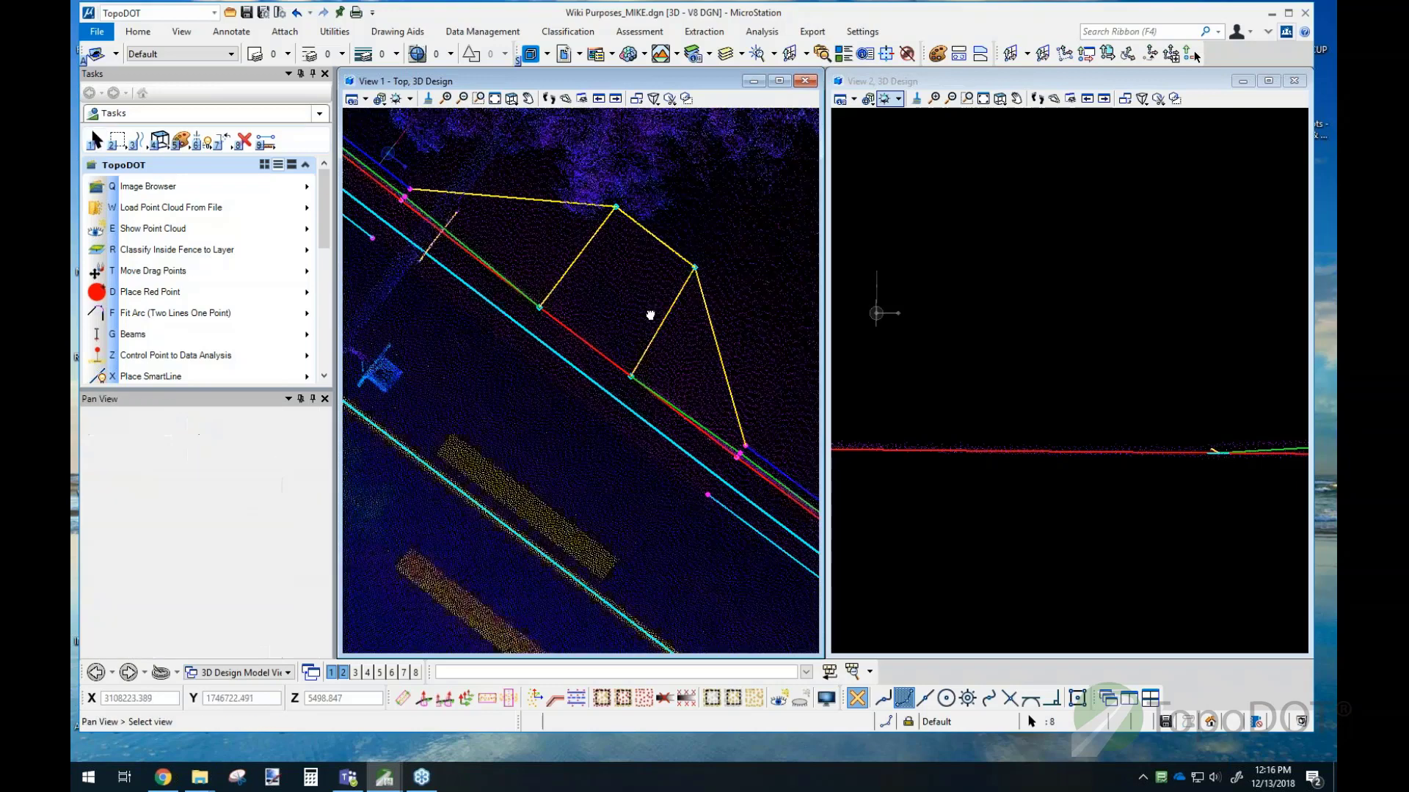
pyautogui.scroll(2, 648, 315)
pyautogui.press('Escape')
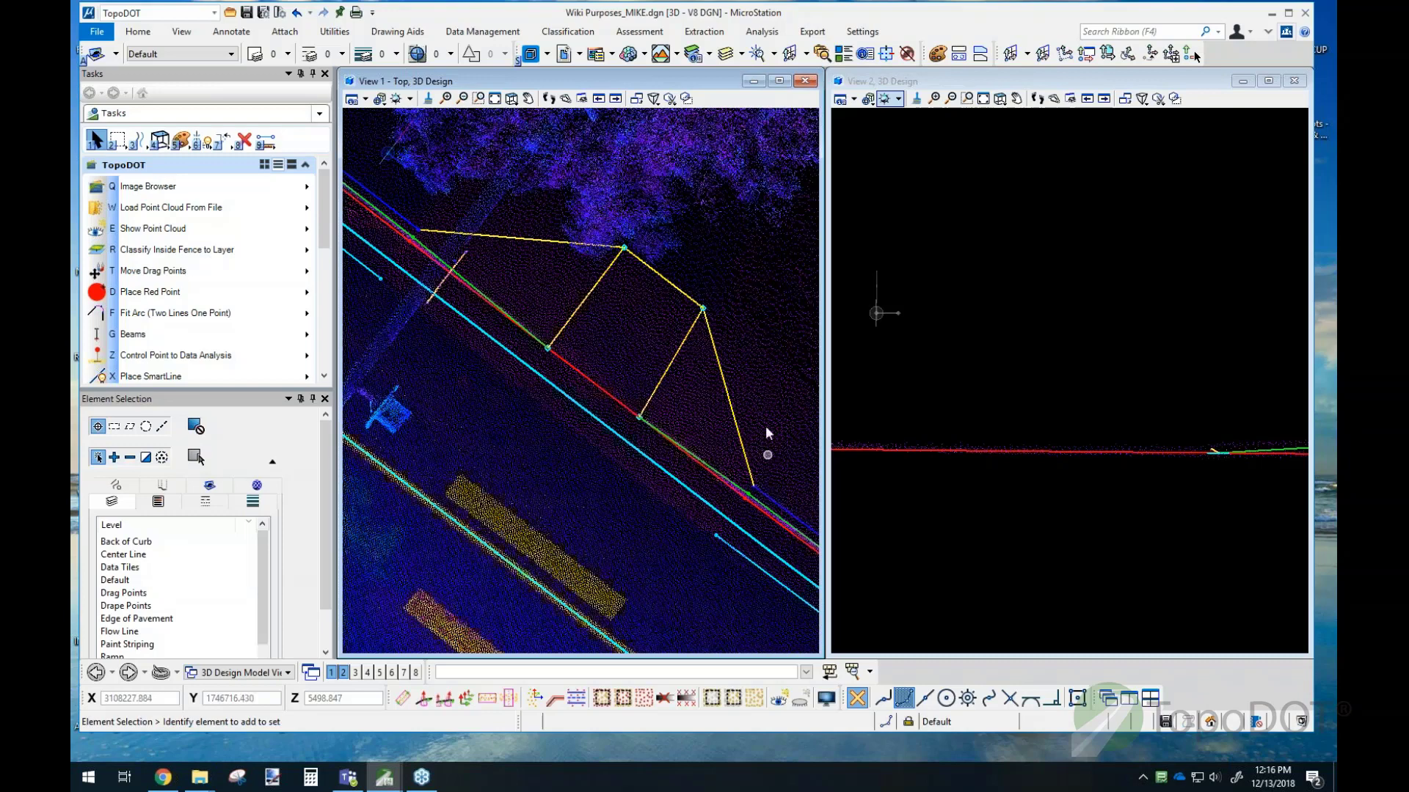
pyautogui.moveTo(767, 429); pyautogui.dragTo(773, 442, button='middle')
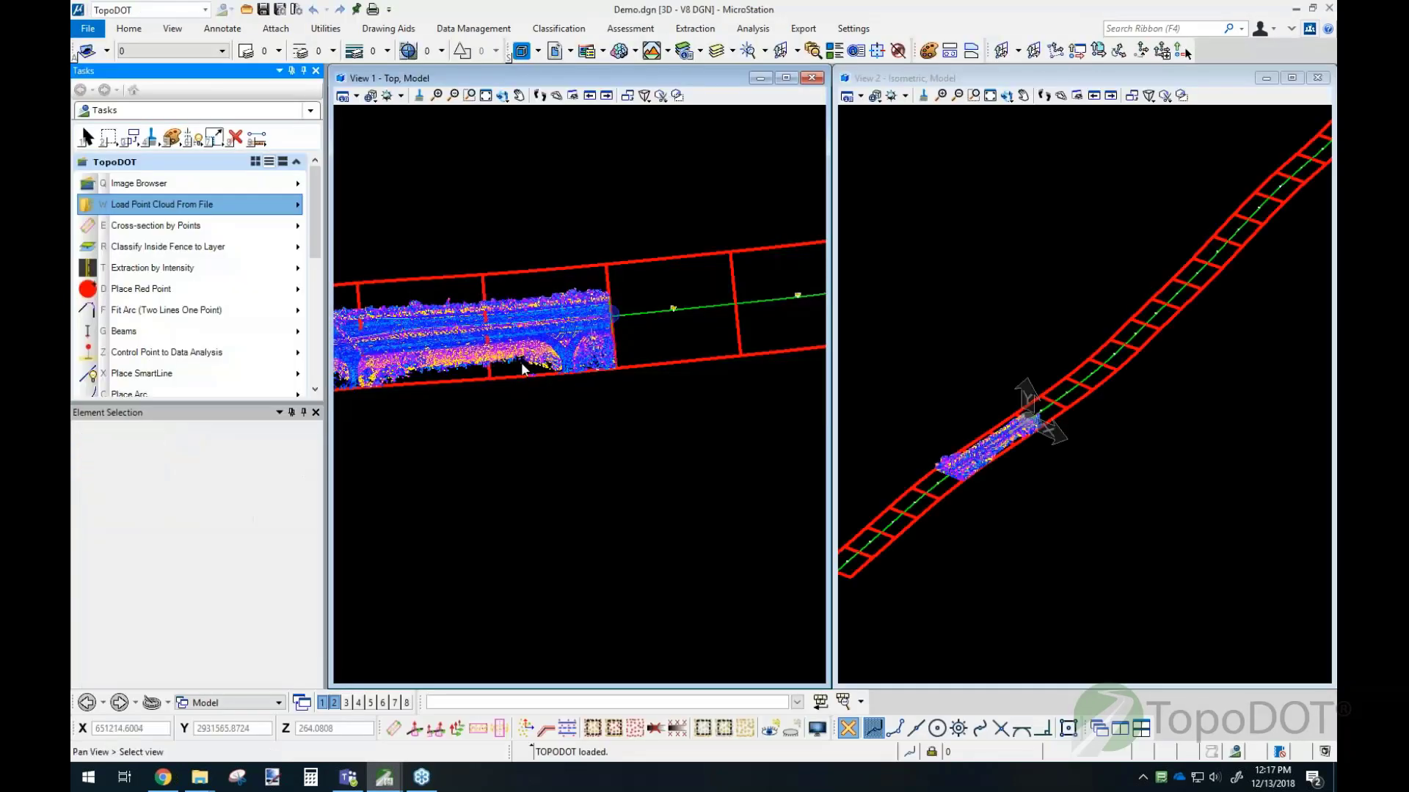
# Step: Select the Paint Striping line beside the median barrier in Demo.dgn as the extraction path
pyautogui.press('Escape')
pyautogui.scroll(4, 519, 395)
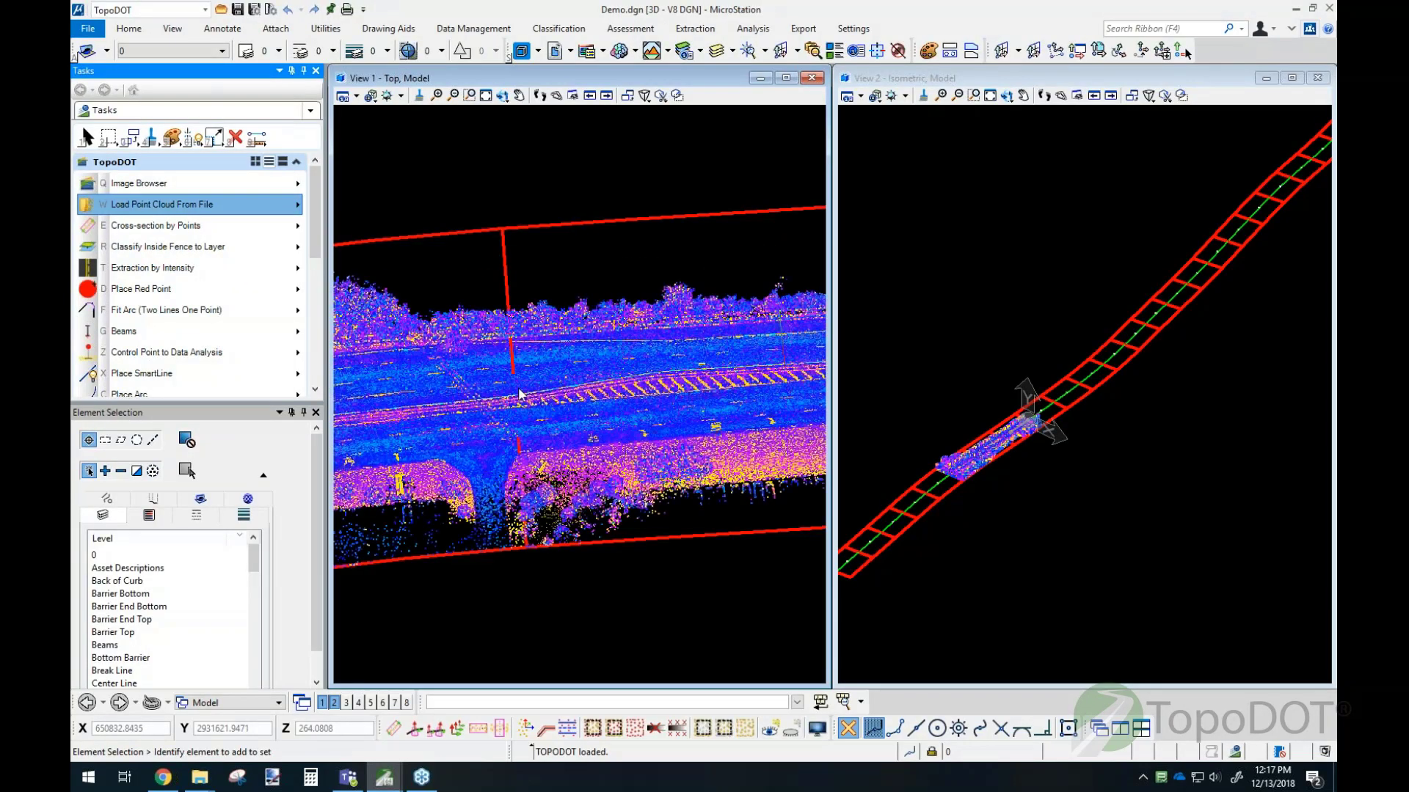
pyautogui.scroll(2, 519, 395)
pyautogui.moveTo(463, 450)
pyautogui.mouseDown(button='middle')
pyautogui.moveTo(669, 403)
pyautogui.moveTo(822, 407)
pyautogui.mouseUp(button='middle')
pyautogui.moveTo(440, 459); pyautogui.dragTo(760, 399, button='middle')
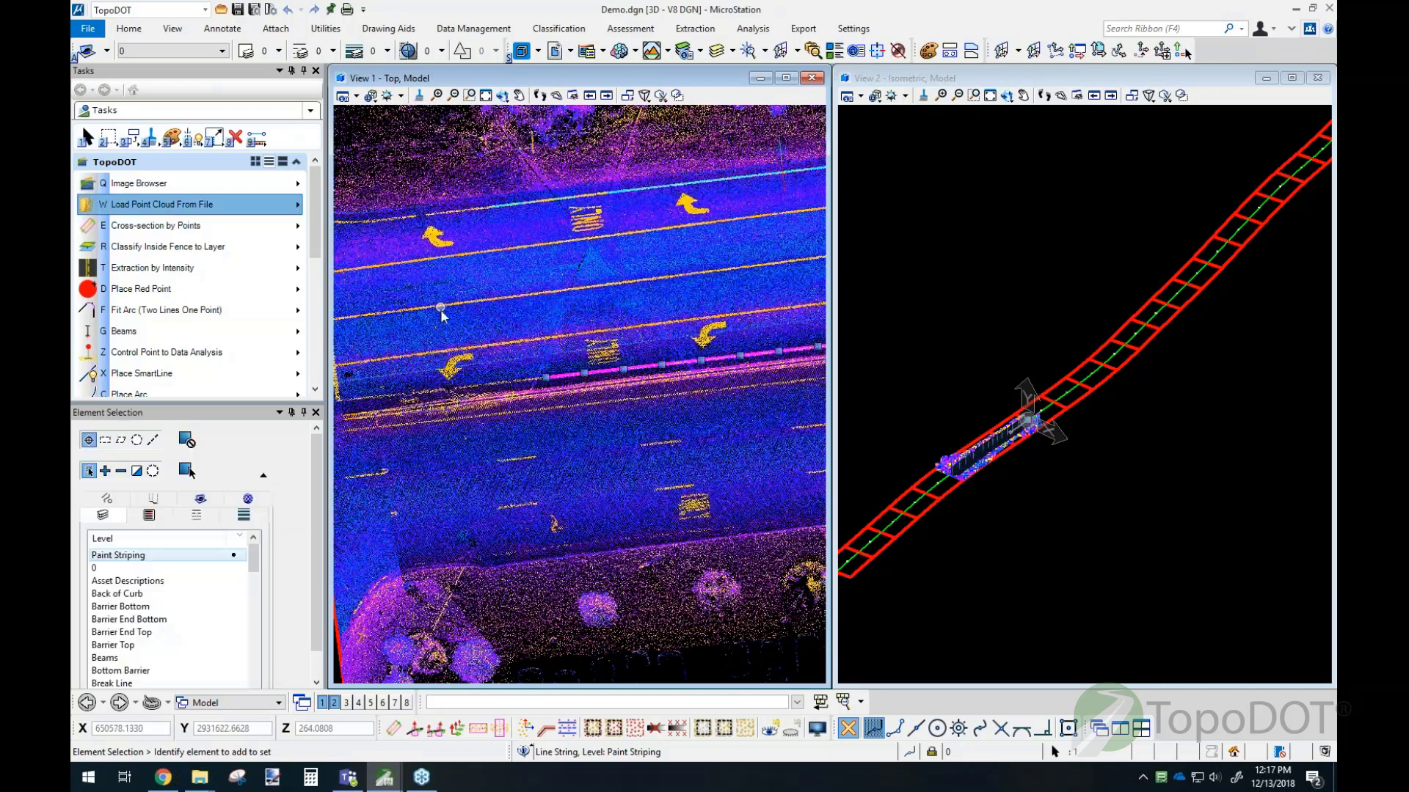
# Step: Open Break-line Extraction for the selected striping line and load the Barrier 1 One Side.rcf template
pyautogui.click(222, 281)
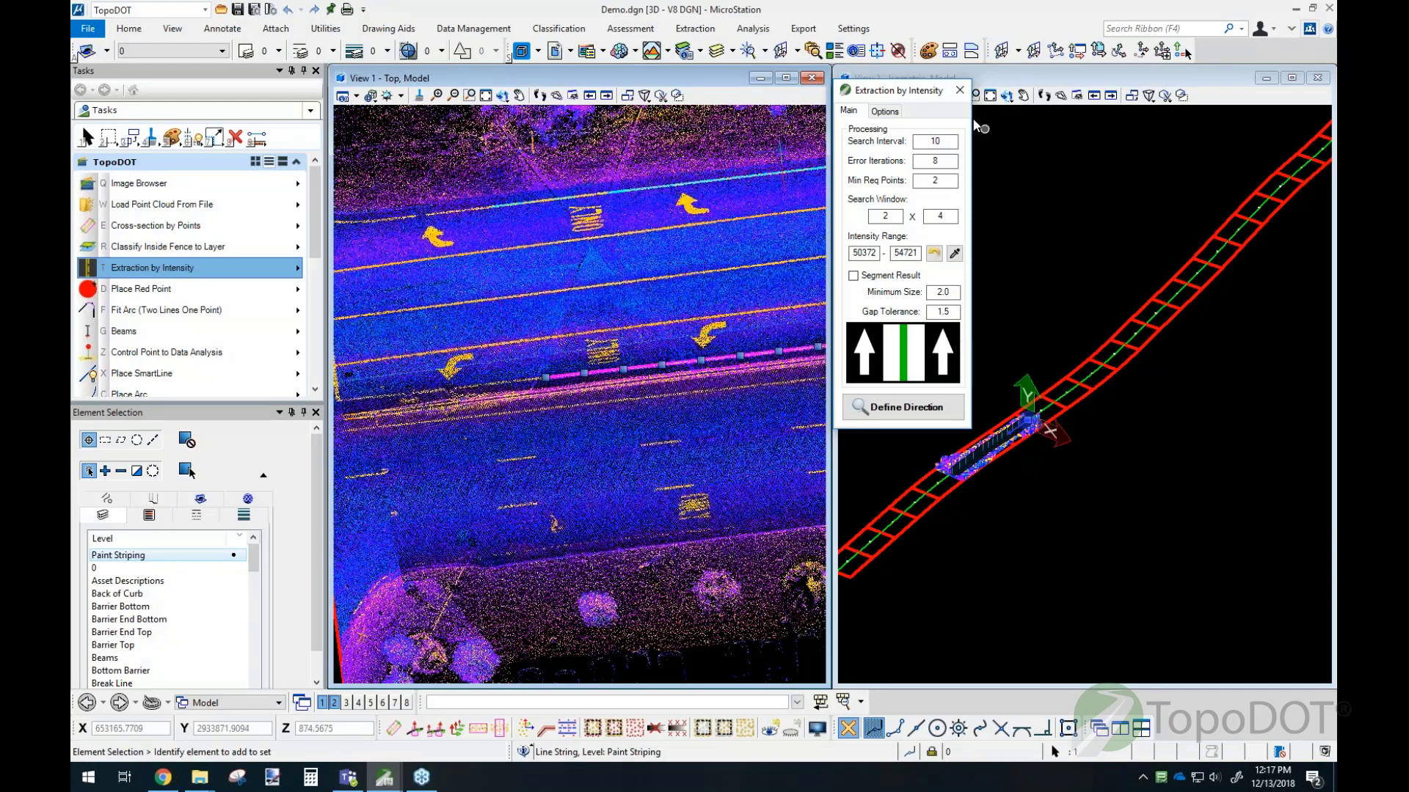
pyautogui.click(960, 90)
pyautogui.scroll(3, 624, 413)
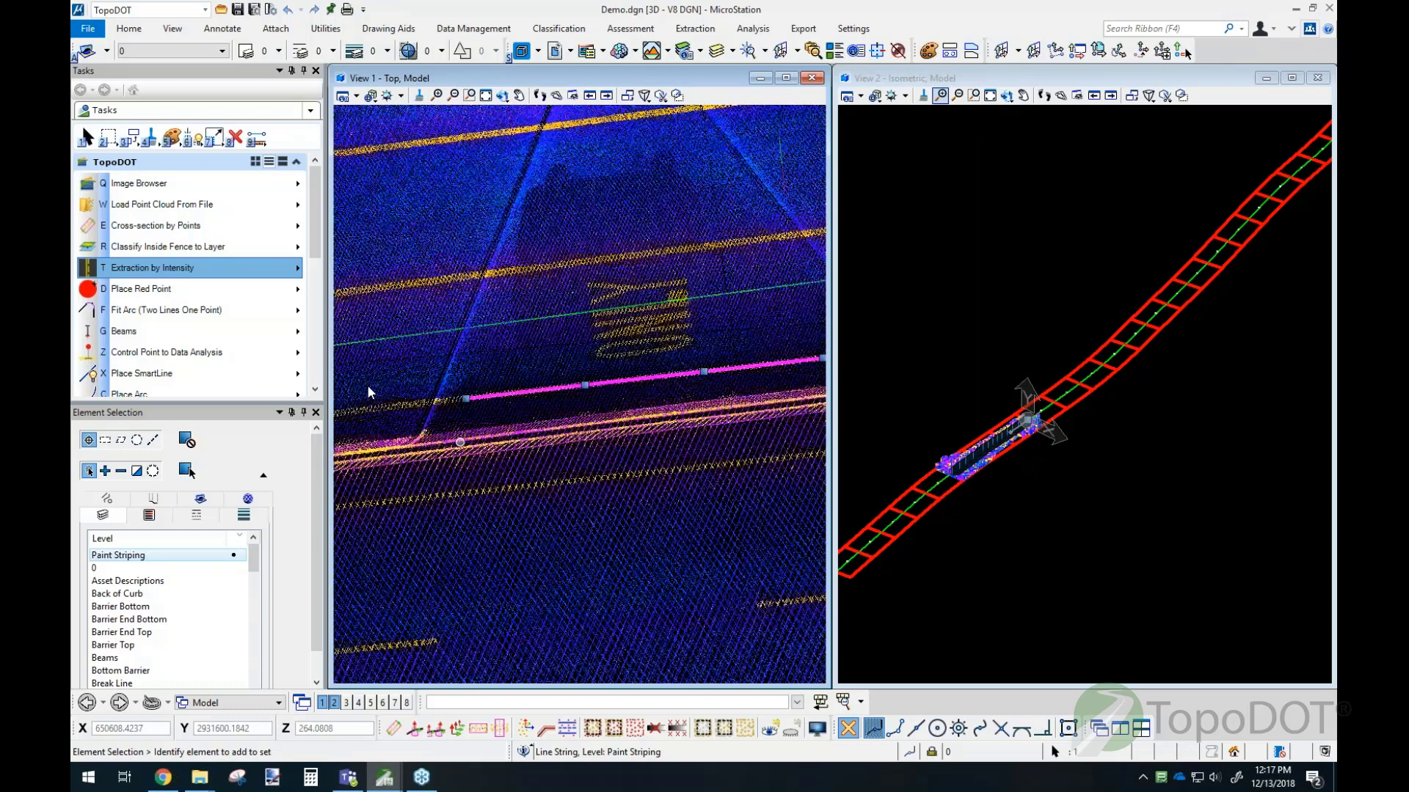
pyautogui.click(219, 267)
pyautogui.click(386, 324)
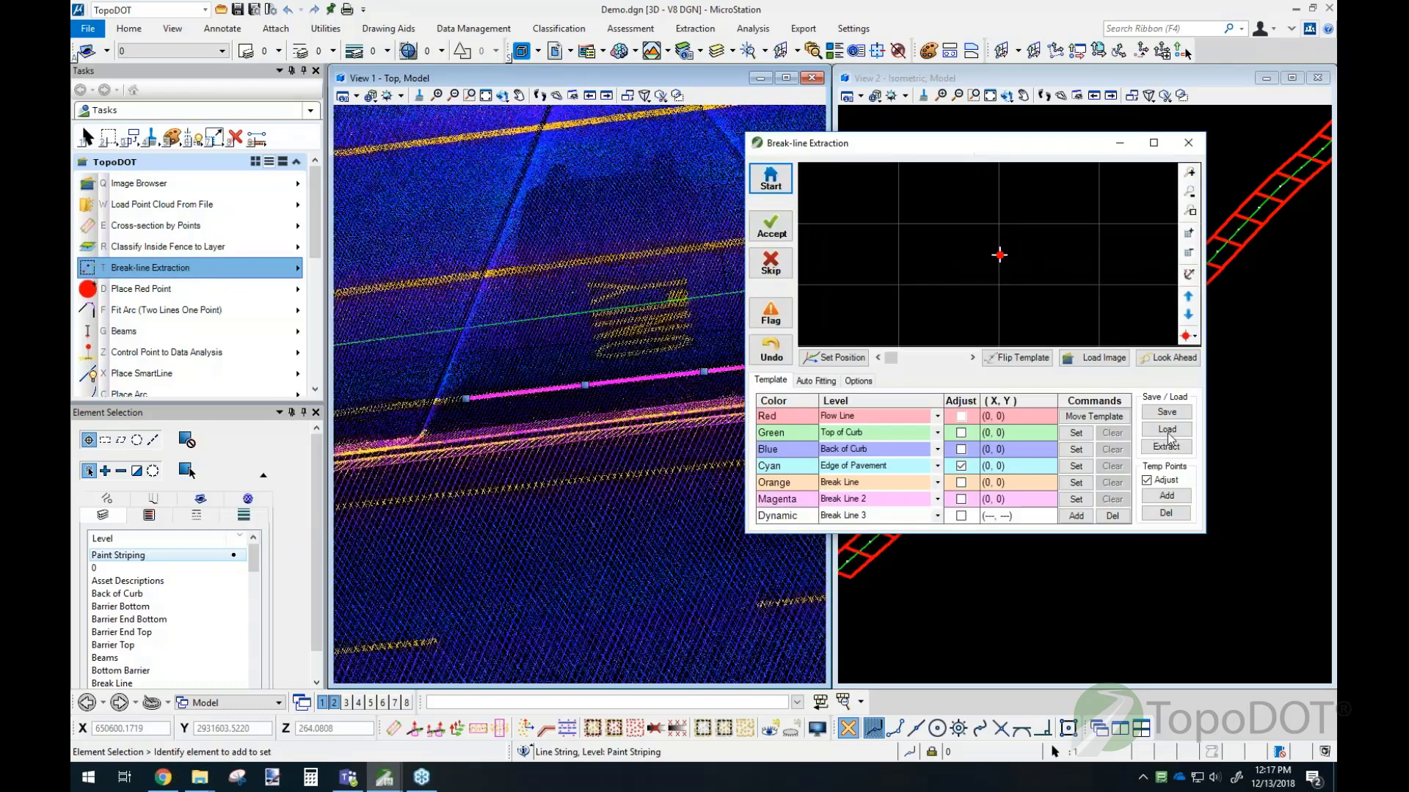
pyautogui.click(1167, 430)
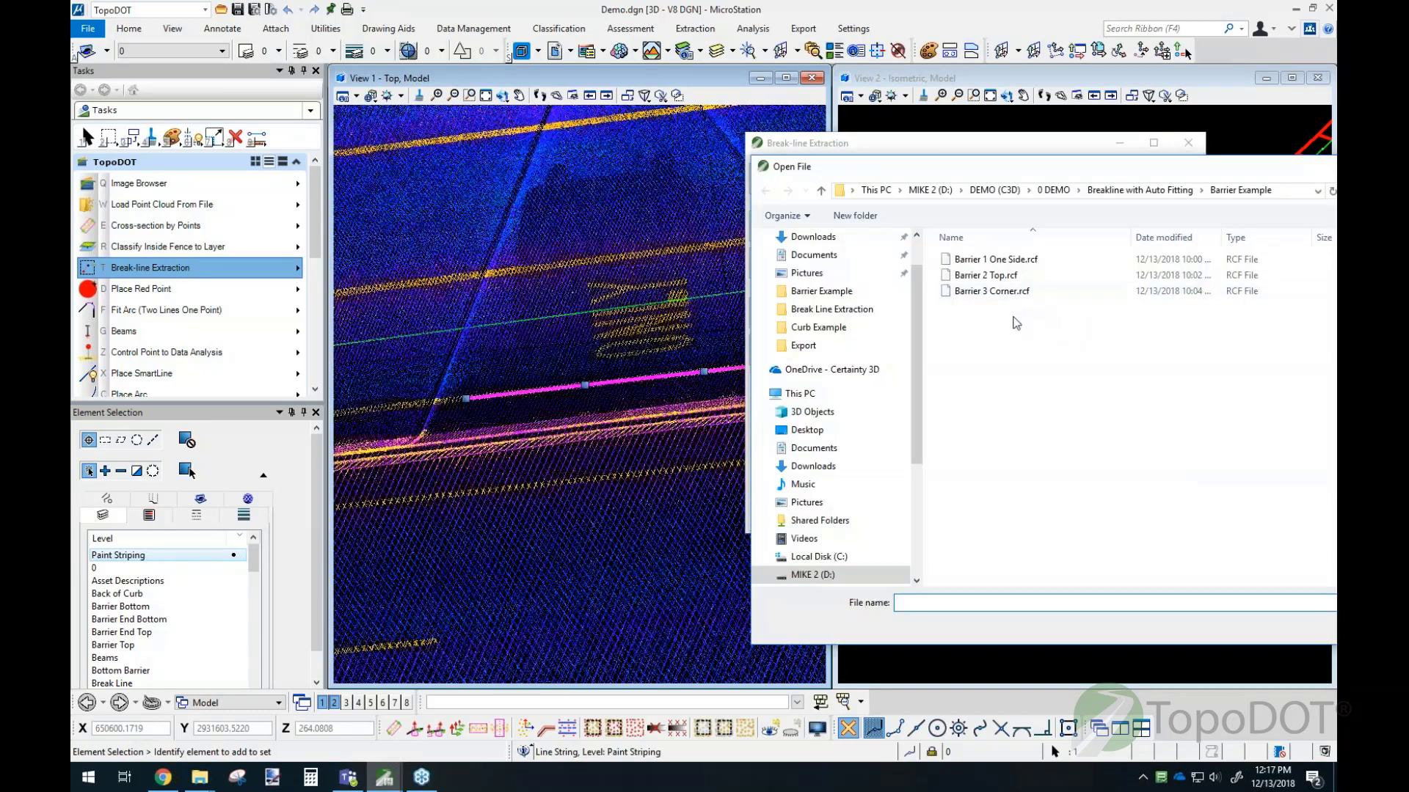
pyautogui.doubleClick(991, 260)
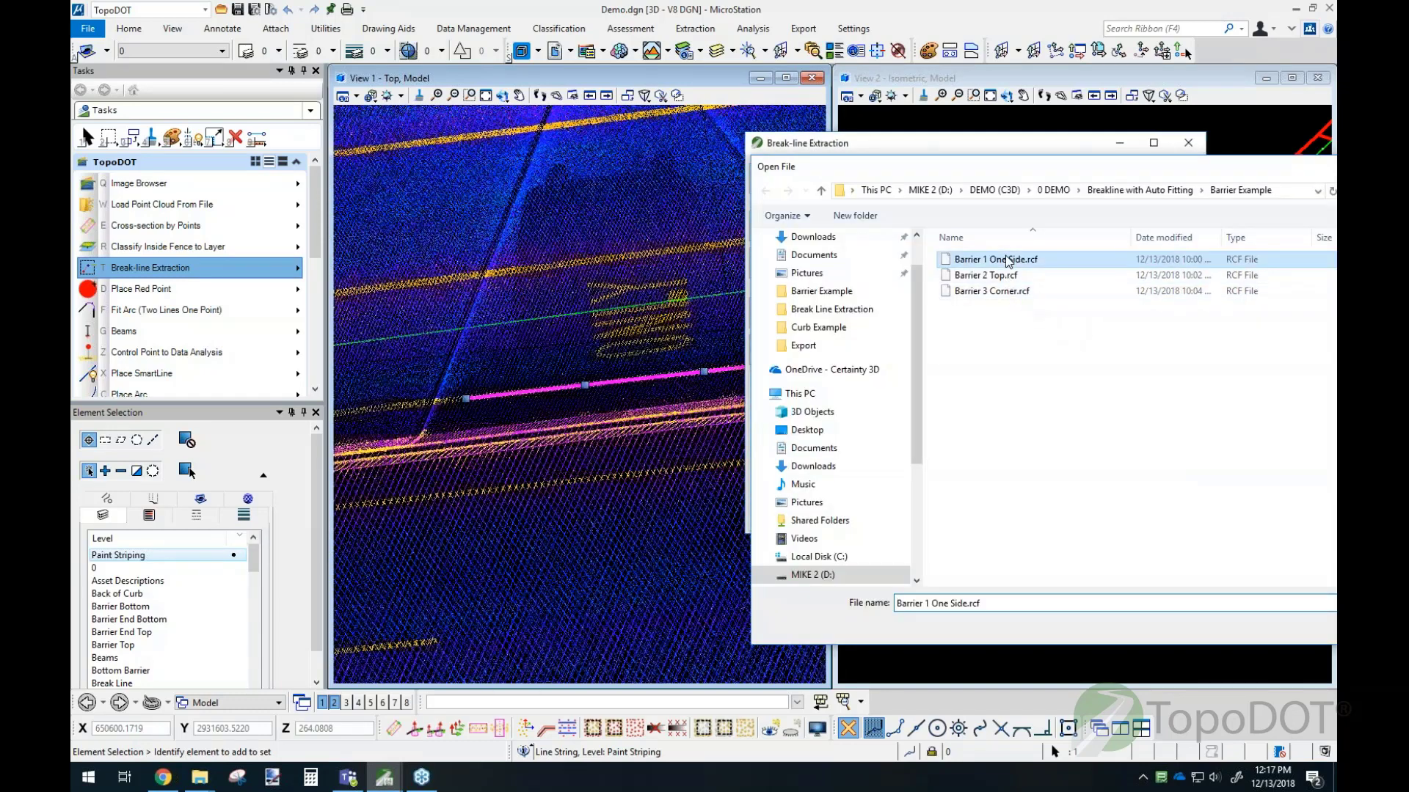
# Step: Start the barrier extraction and advance the first cross-section slightly along the path
pyautogui.click(770, 178)
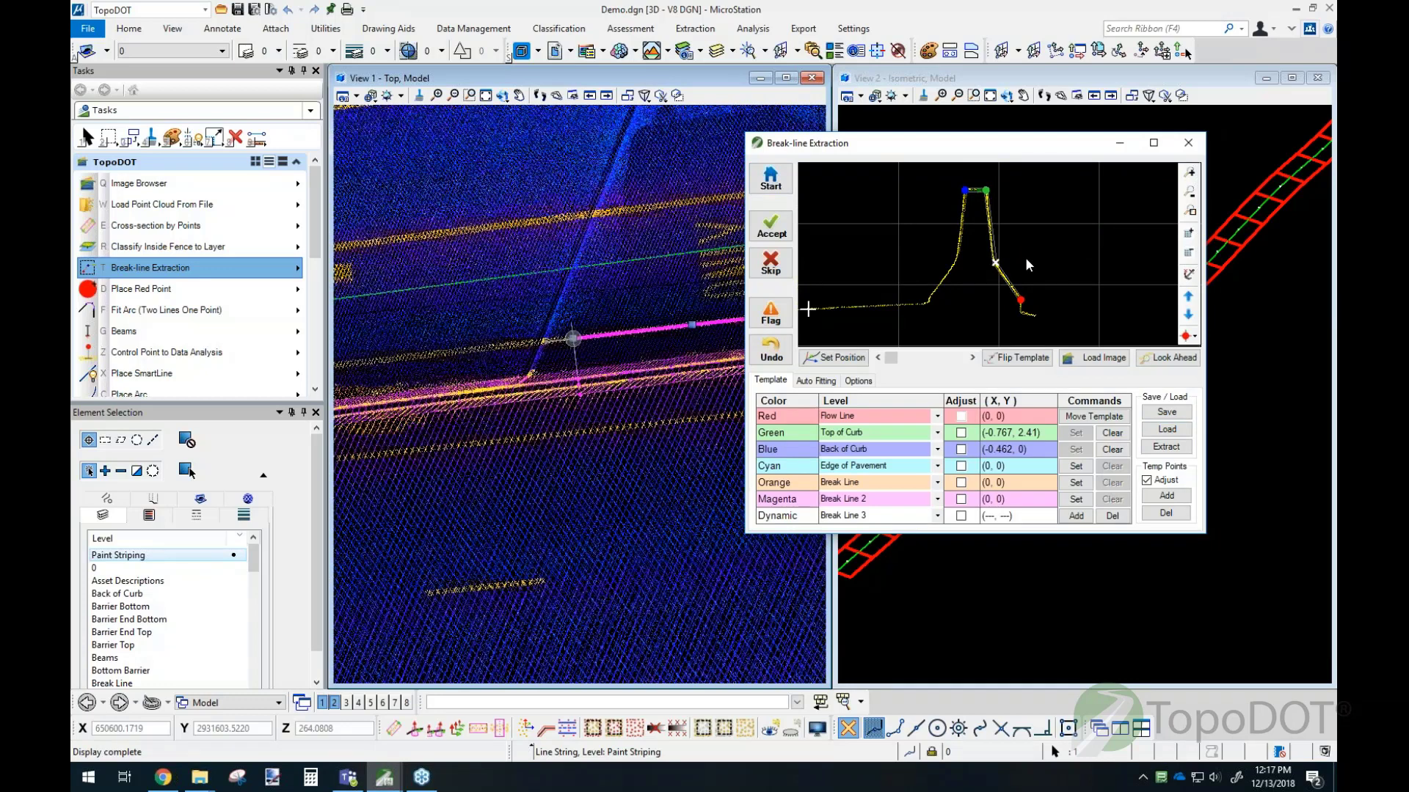
pyautogui.click(972, 357)
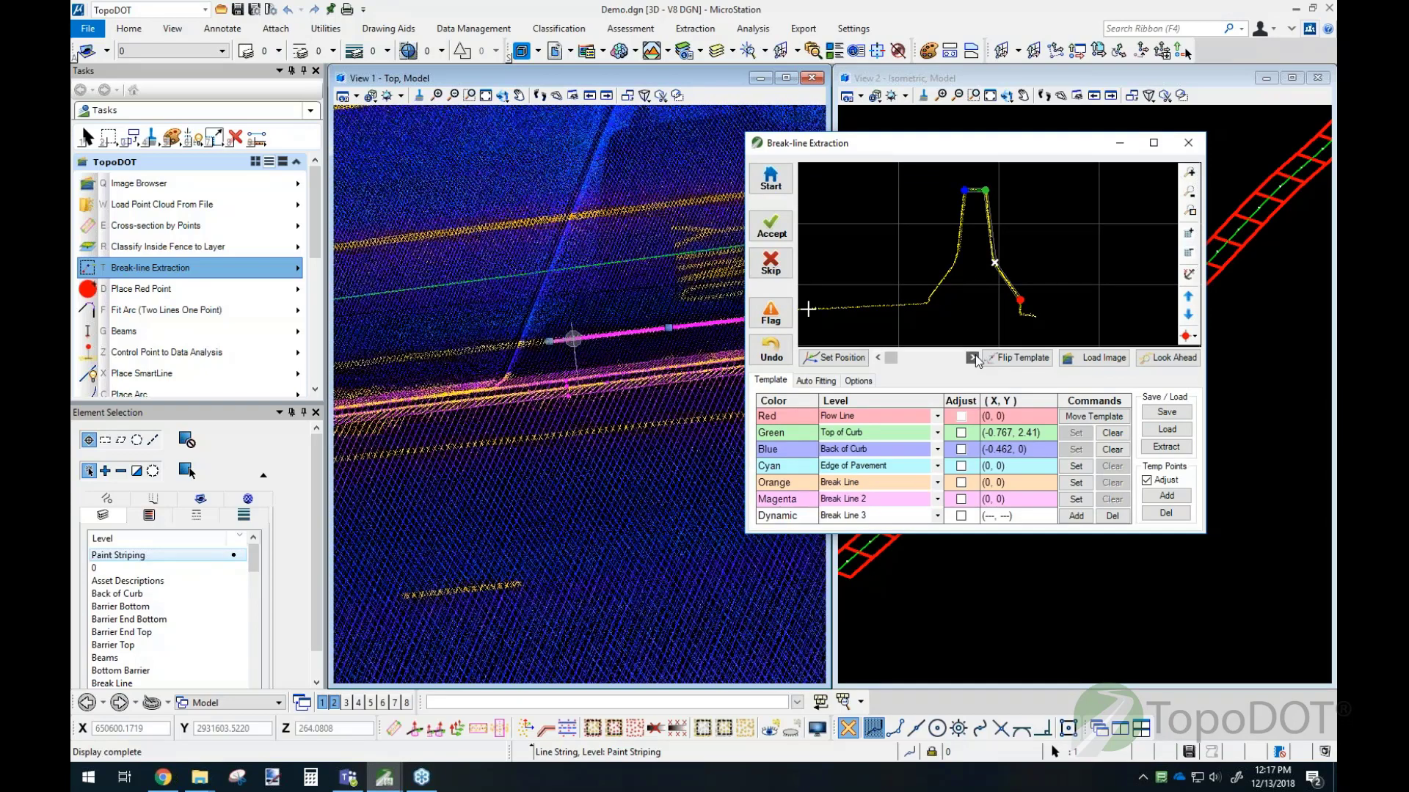
pyautogui.click(972, 357)
# Step: Check the template fit at the barrier's top and base, accept the cross-section and inspect the fit at the next one
pyautogui.scroll(4, 998, 206)
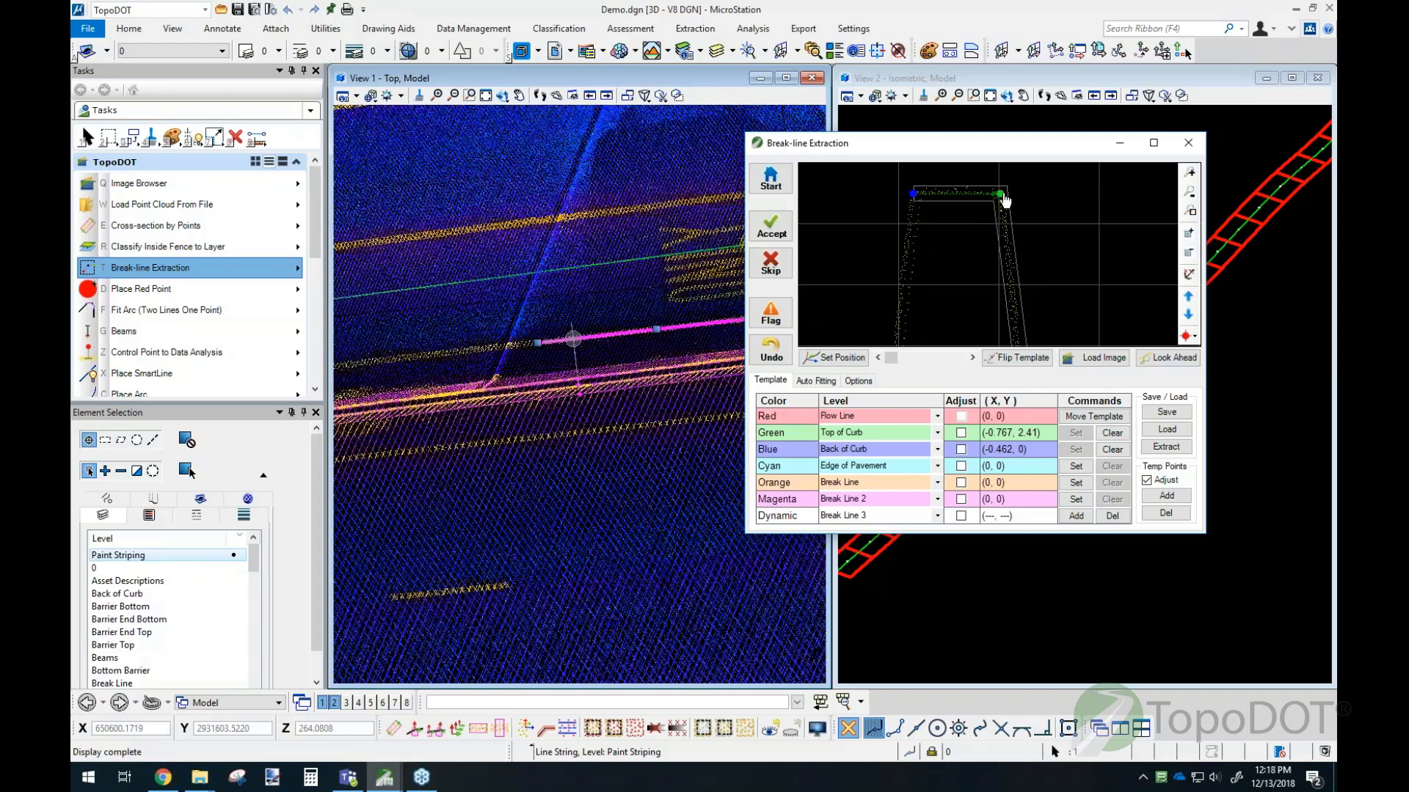
pyautogui.scroll(-4, 1000, 204)
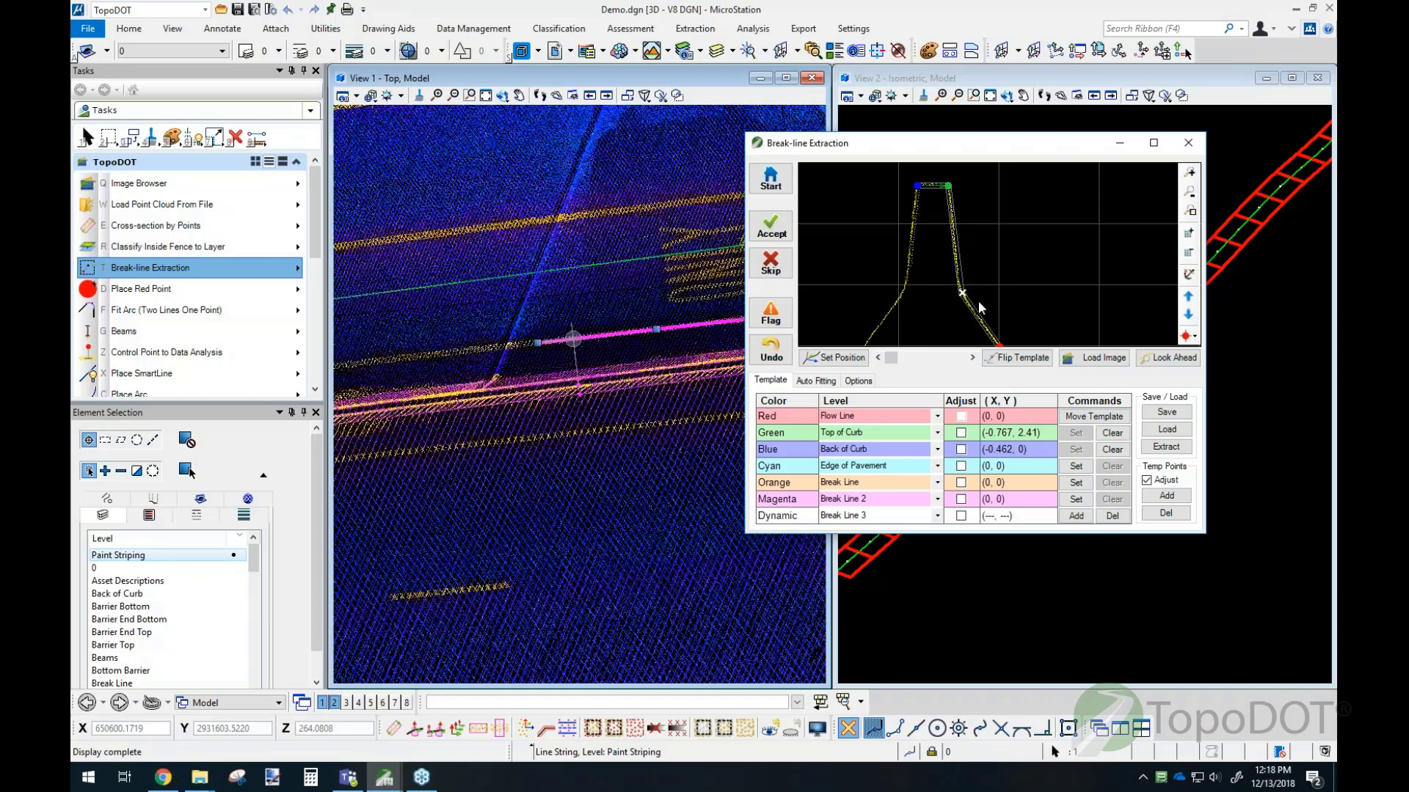
pyautogui.scroll(3, 983, 302)
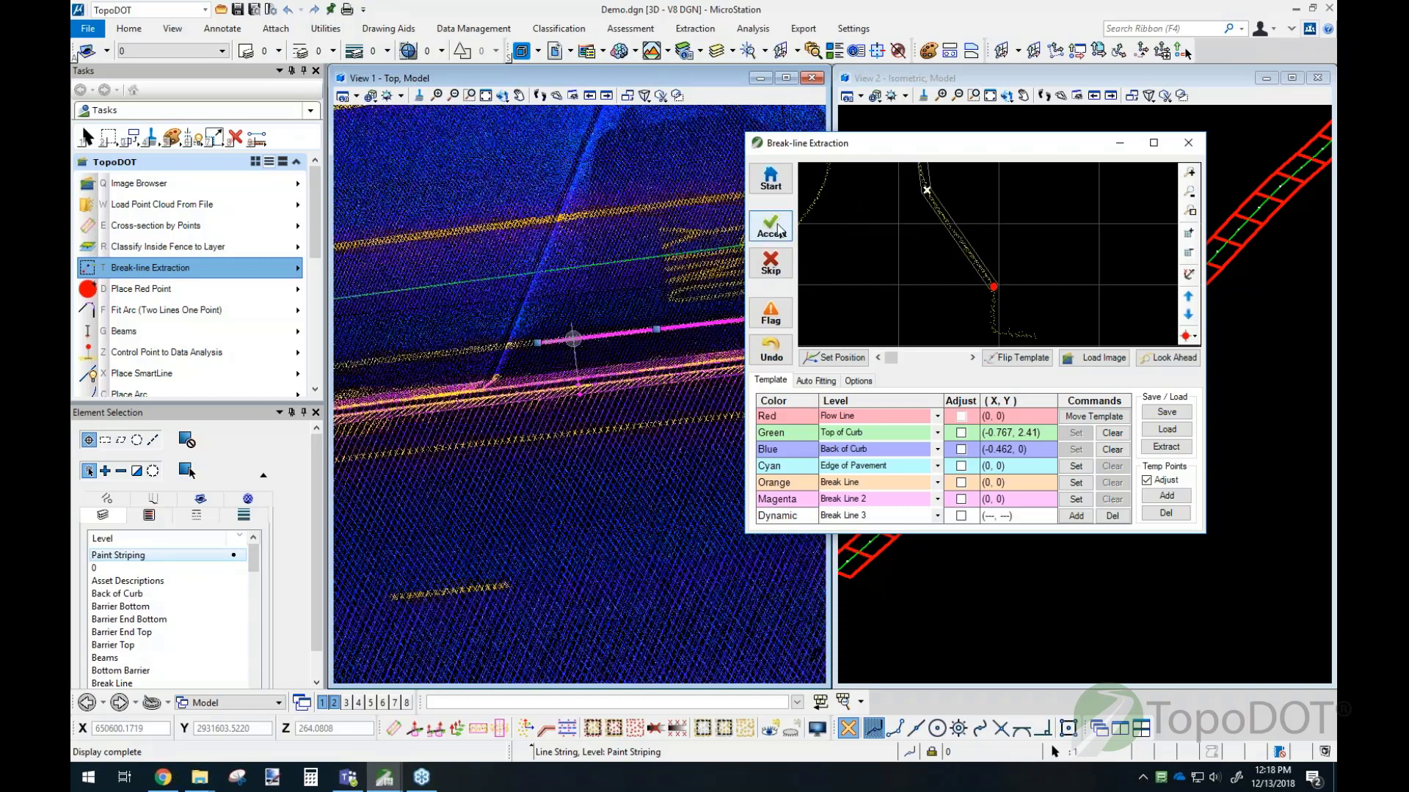
pyautogui.click(779, 230)
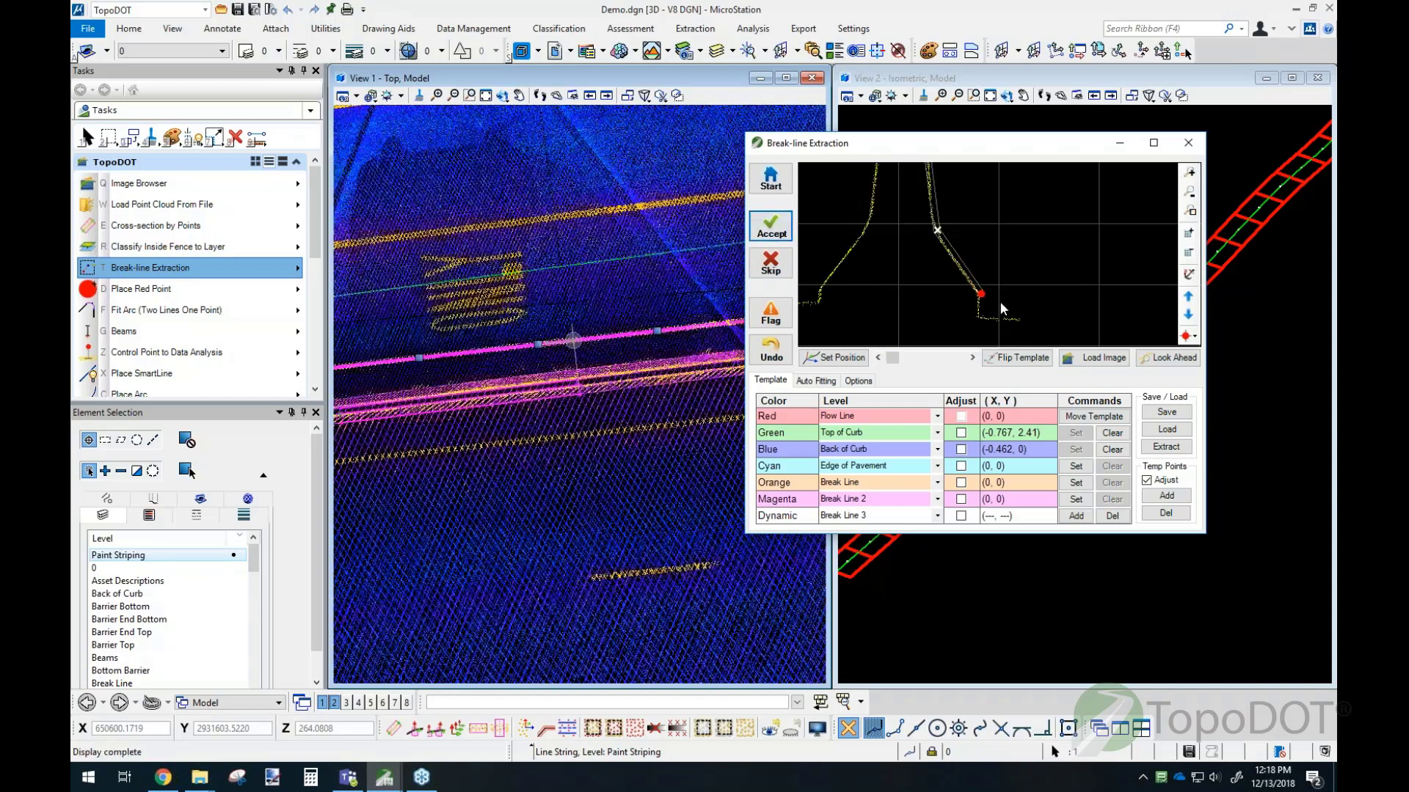
pyautogui.scroll(-2, 1054, 304)
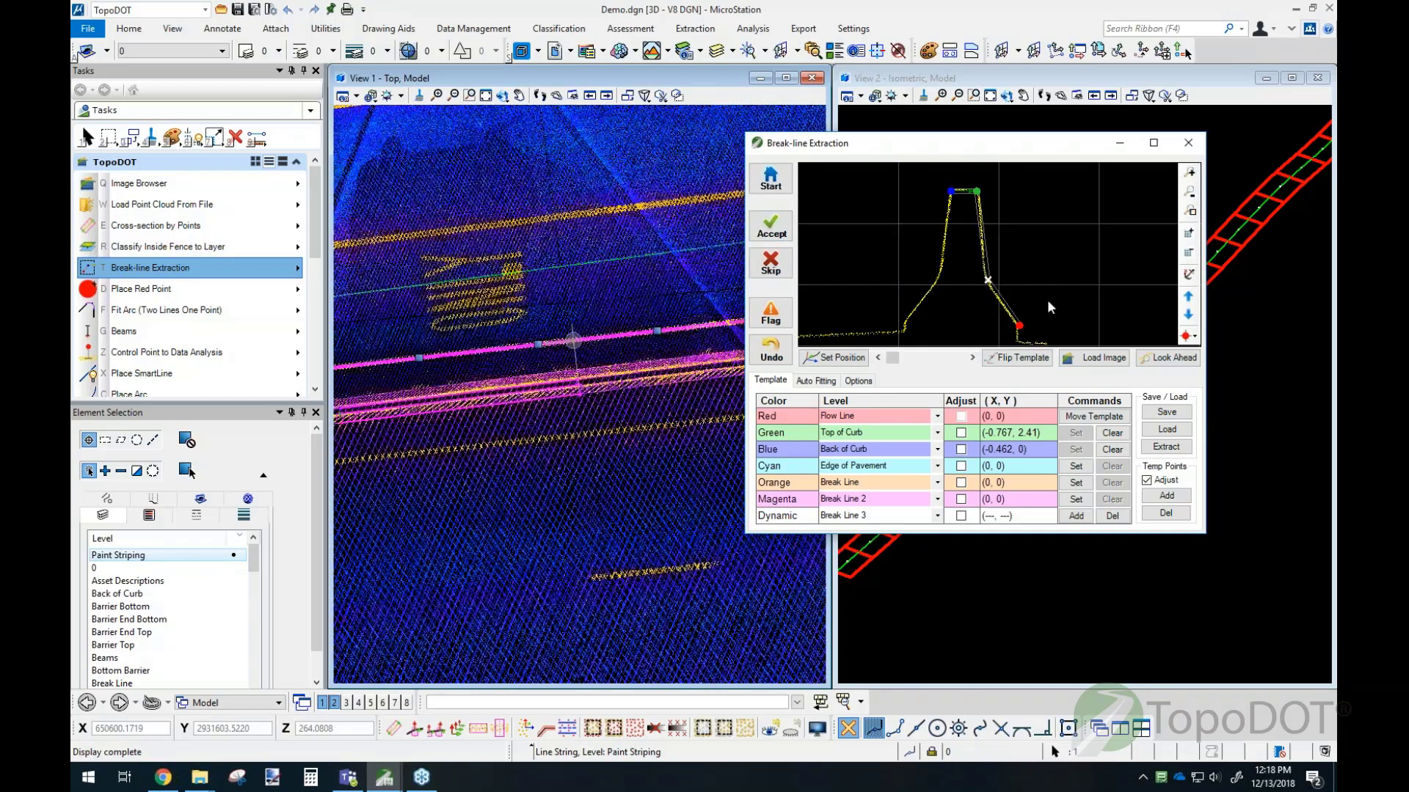
# Step: Align the template's Top of Curb point with the barrier's upper corner at about (-0.739, 2.439) and accept the cross-section
pyautogui.scroll(3, 1020, 338)
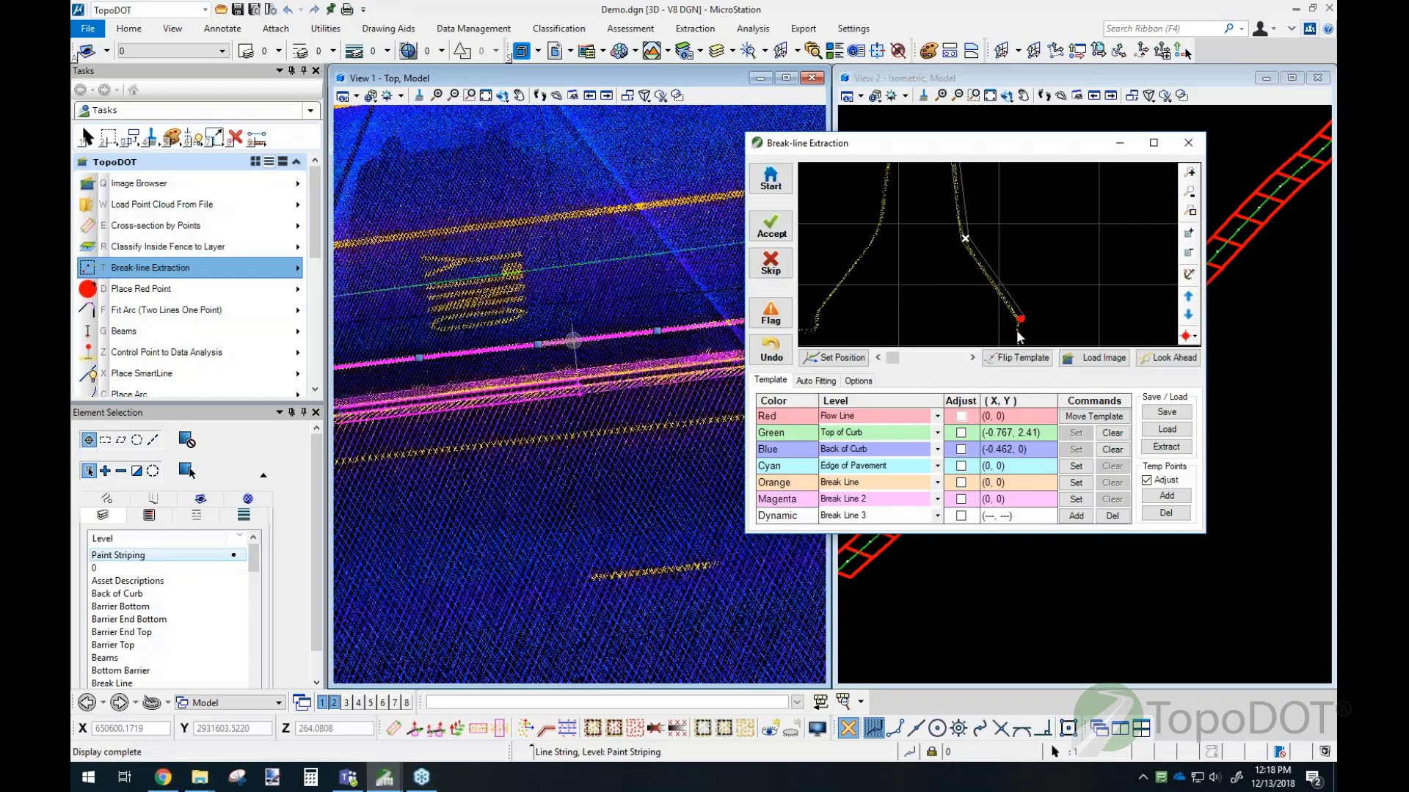
pyautogui.moveTo(1023, 316); pyautogui.dragTo(1022, 316)
pyautogui.scroll(-3, 1023, 316)
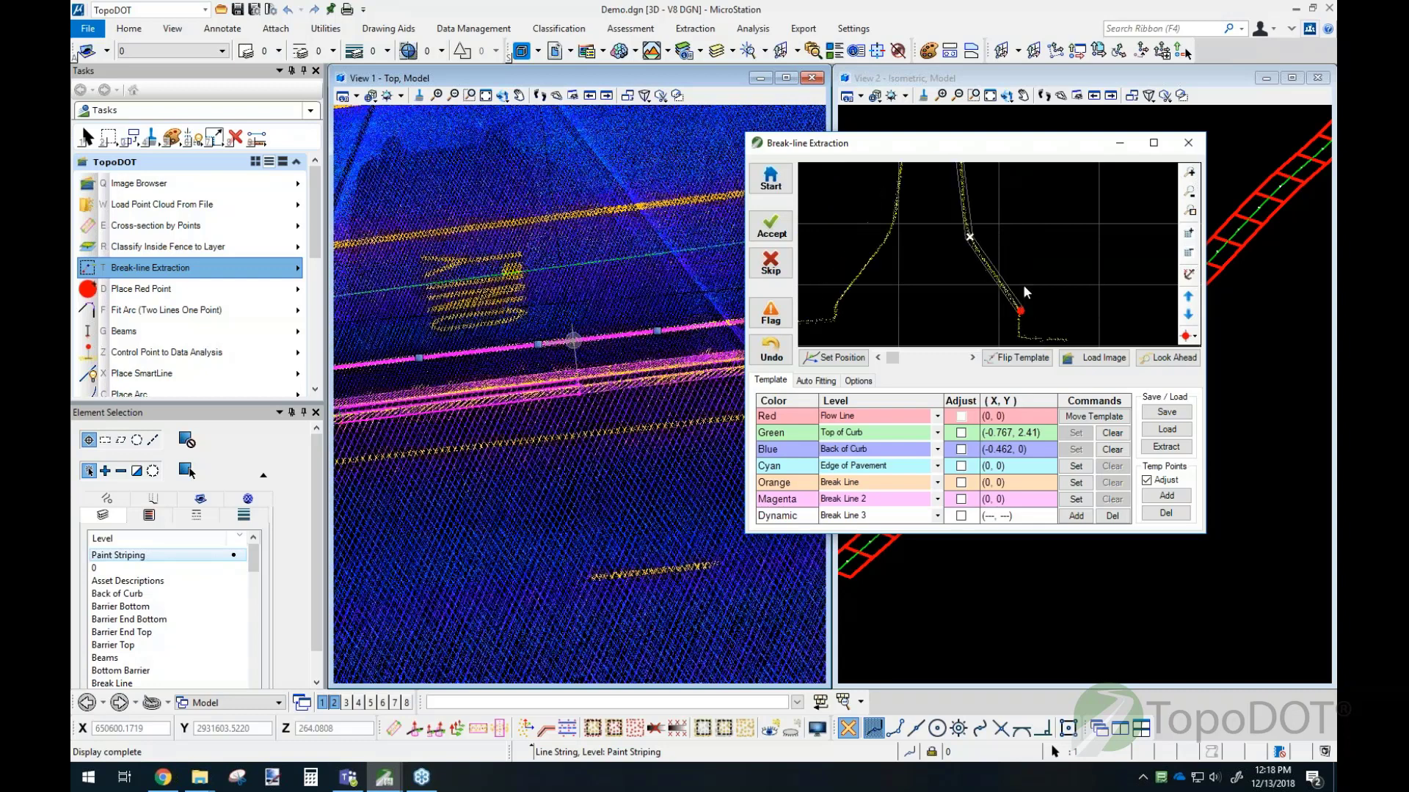
pyautogui.scroll(2, 929, 174)
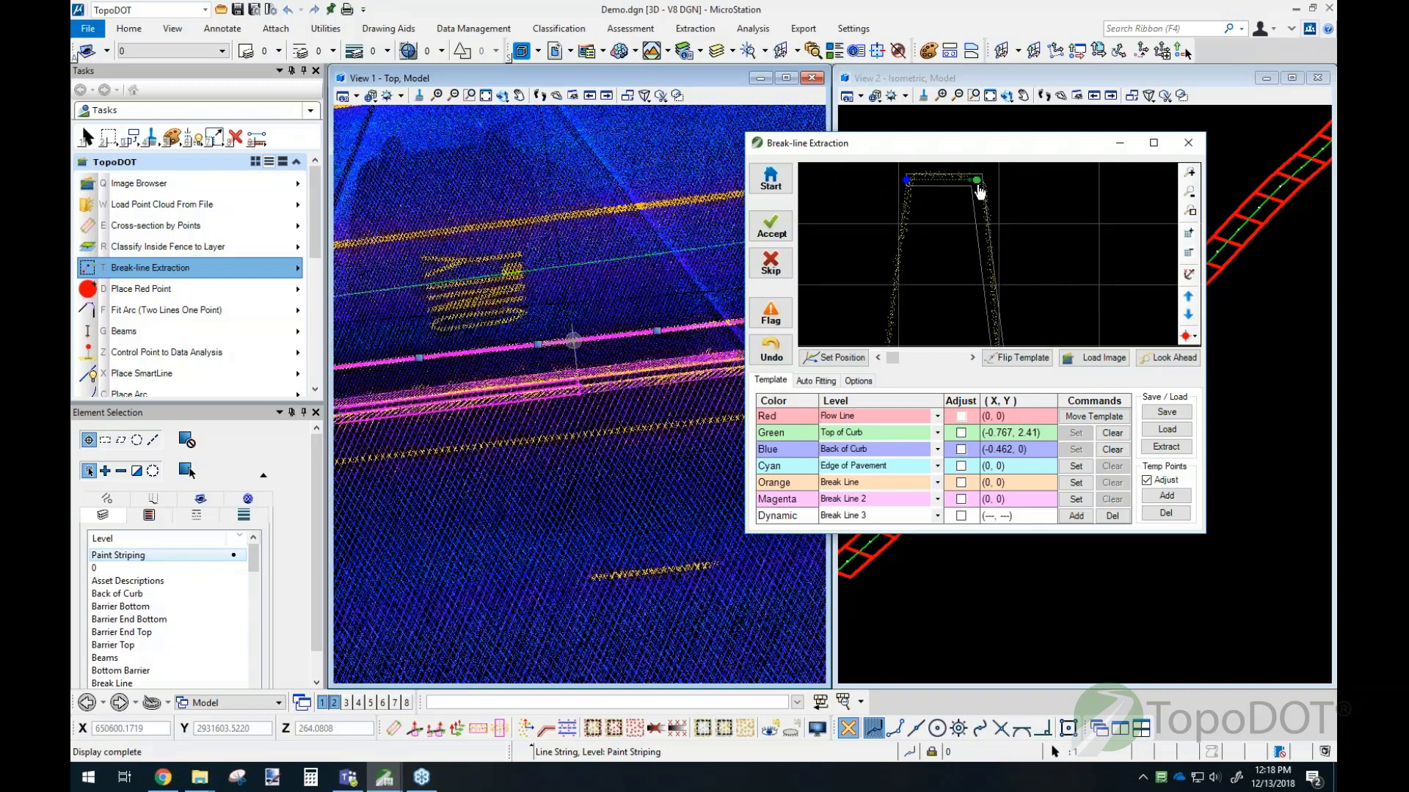
pyautogui.moveTo(977, 180); pyautogui.dragTo(980, 176)
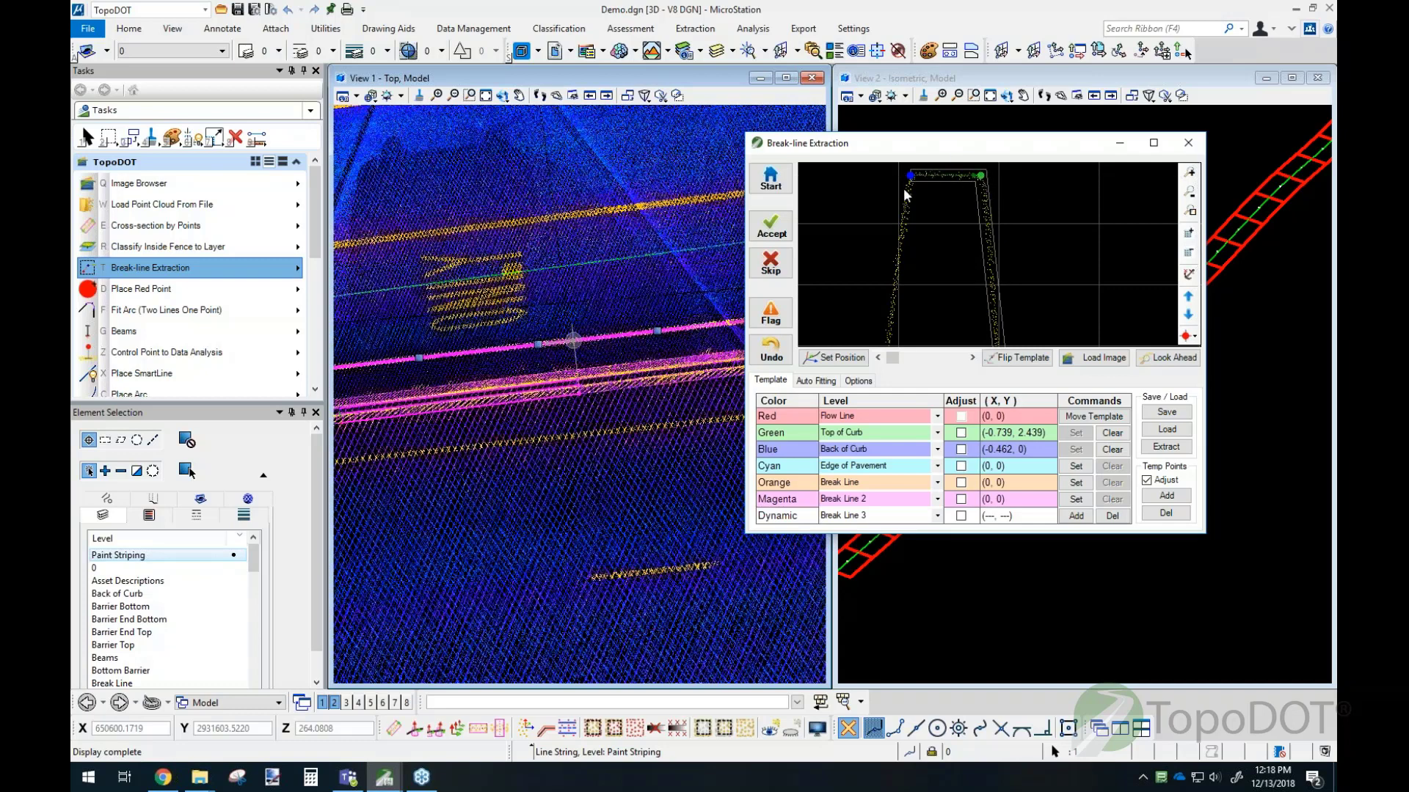
pyautogui.scroll(-4, 907, 195)
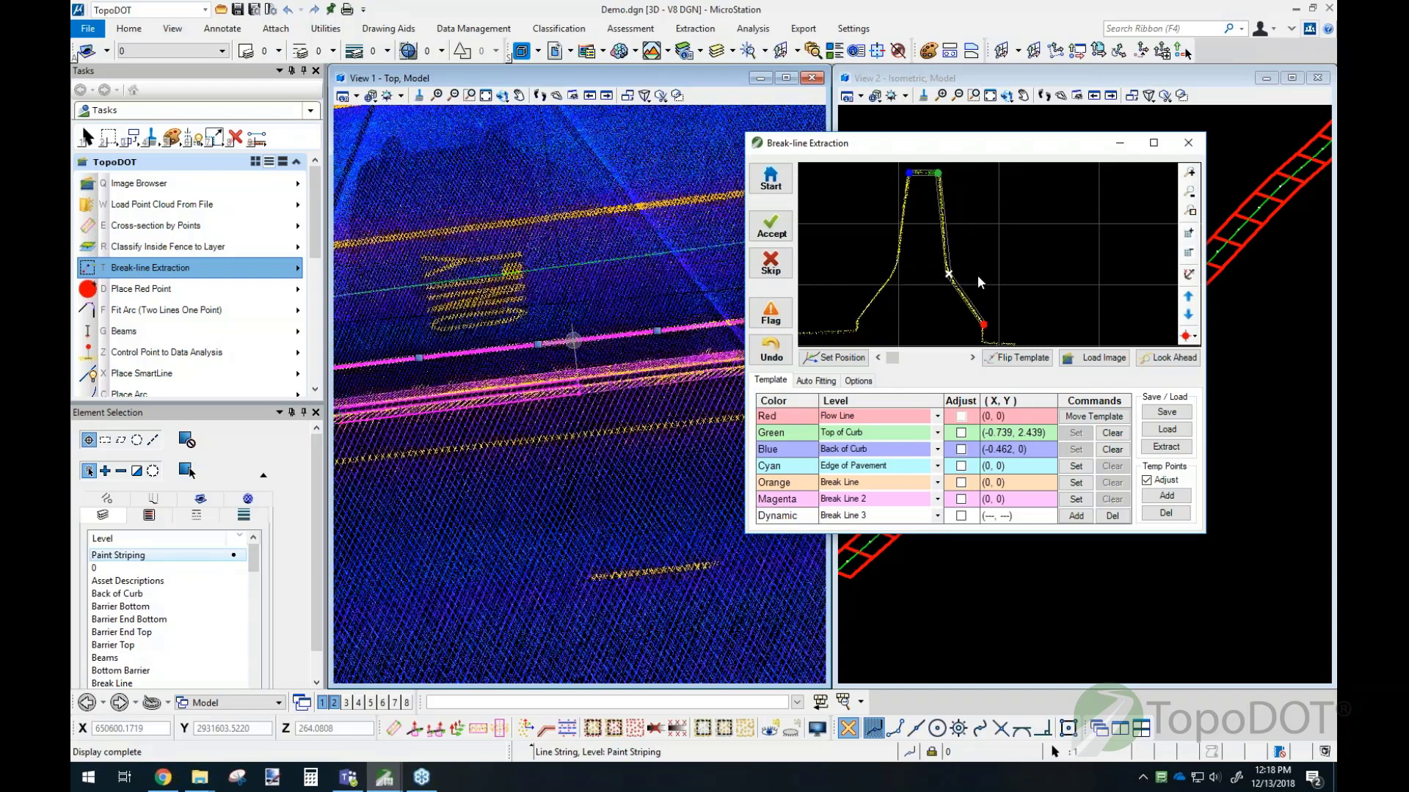
pyautogui.click(780, 229)
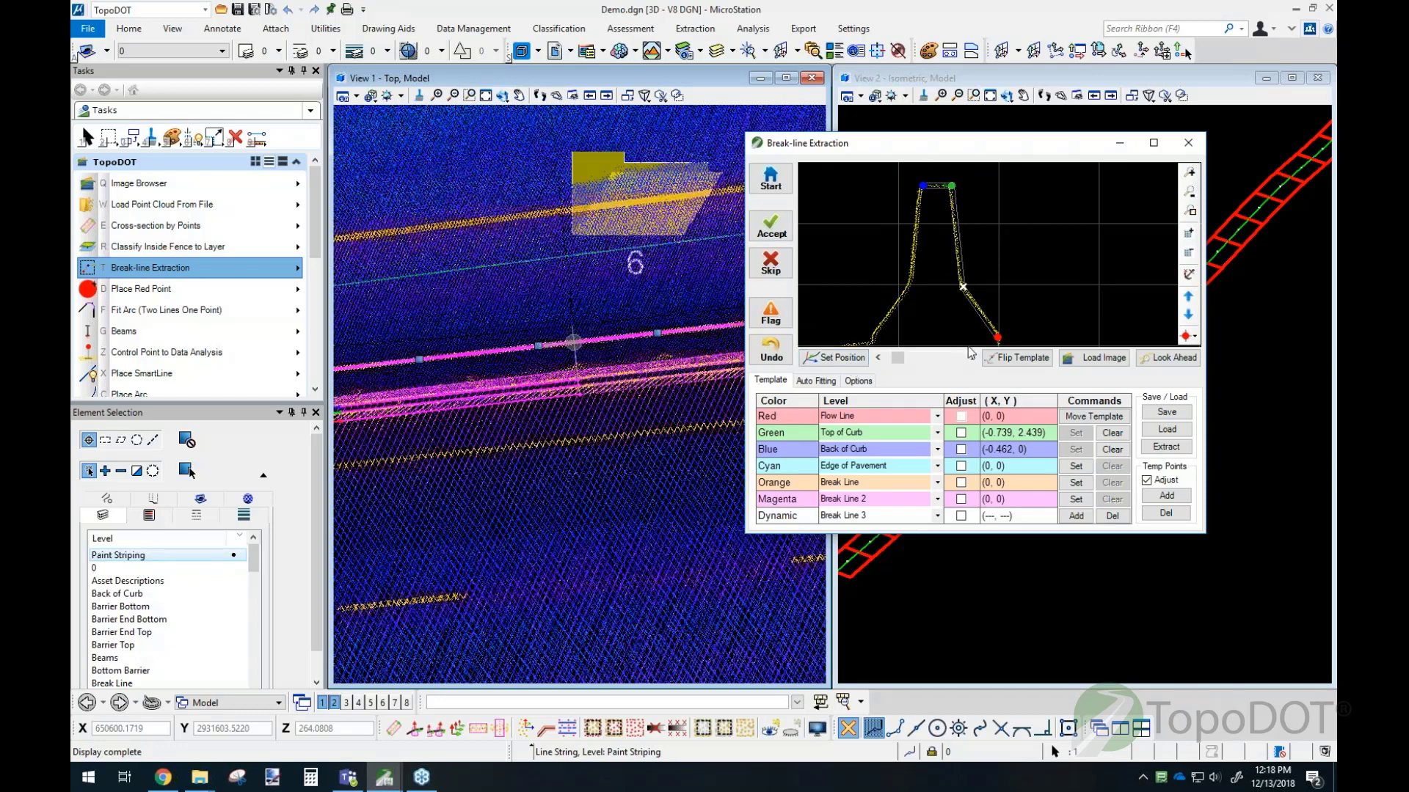
# Step: Load the Barrier 2 Top.rcf template and advance the cross-section slightly to fit it on the barrier's top
pyautogui.click(858, 381)
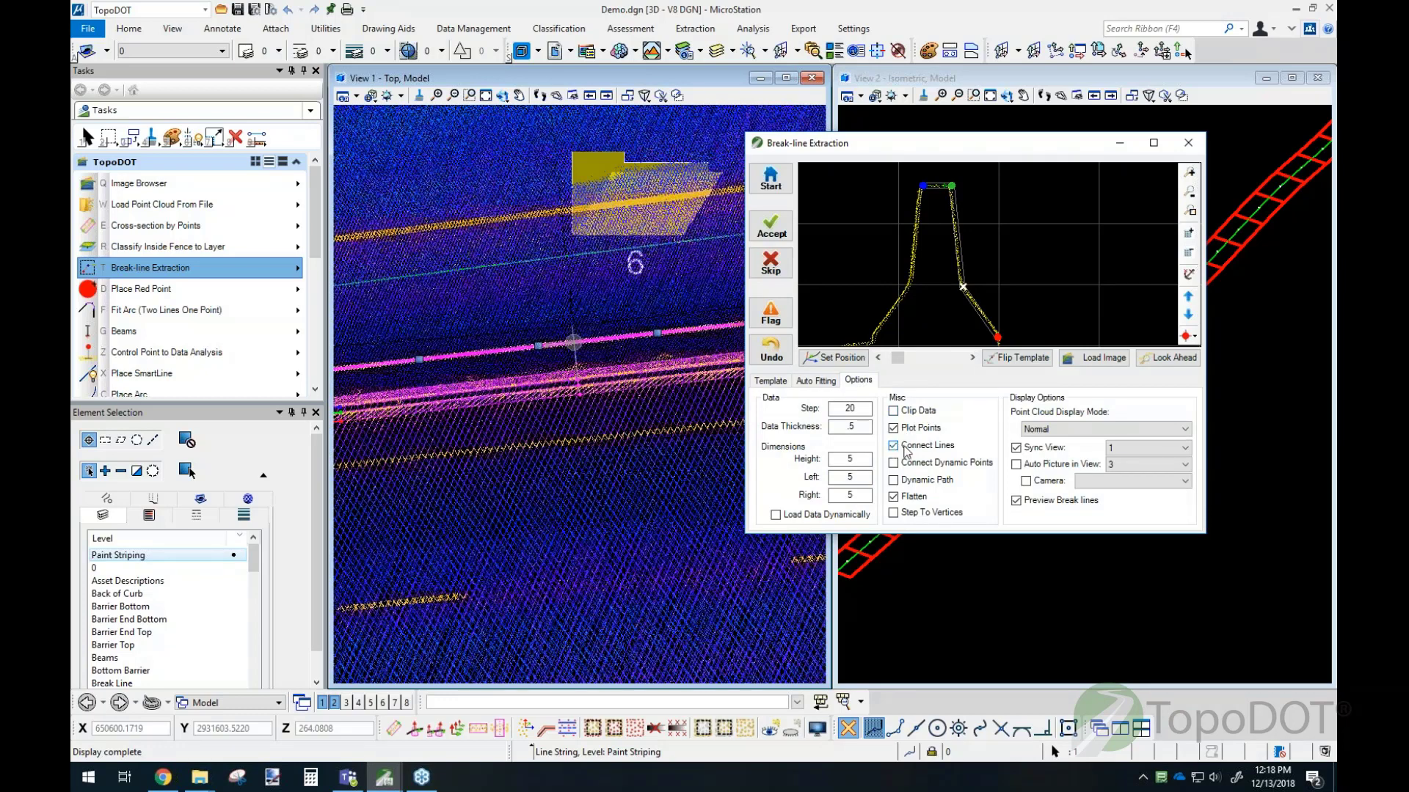
pyautogui.click(770, 381)
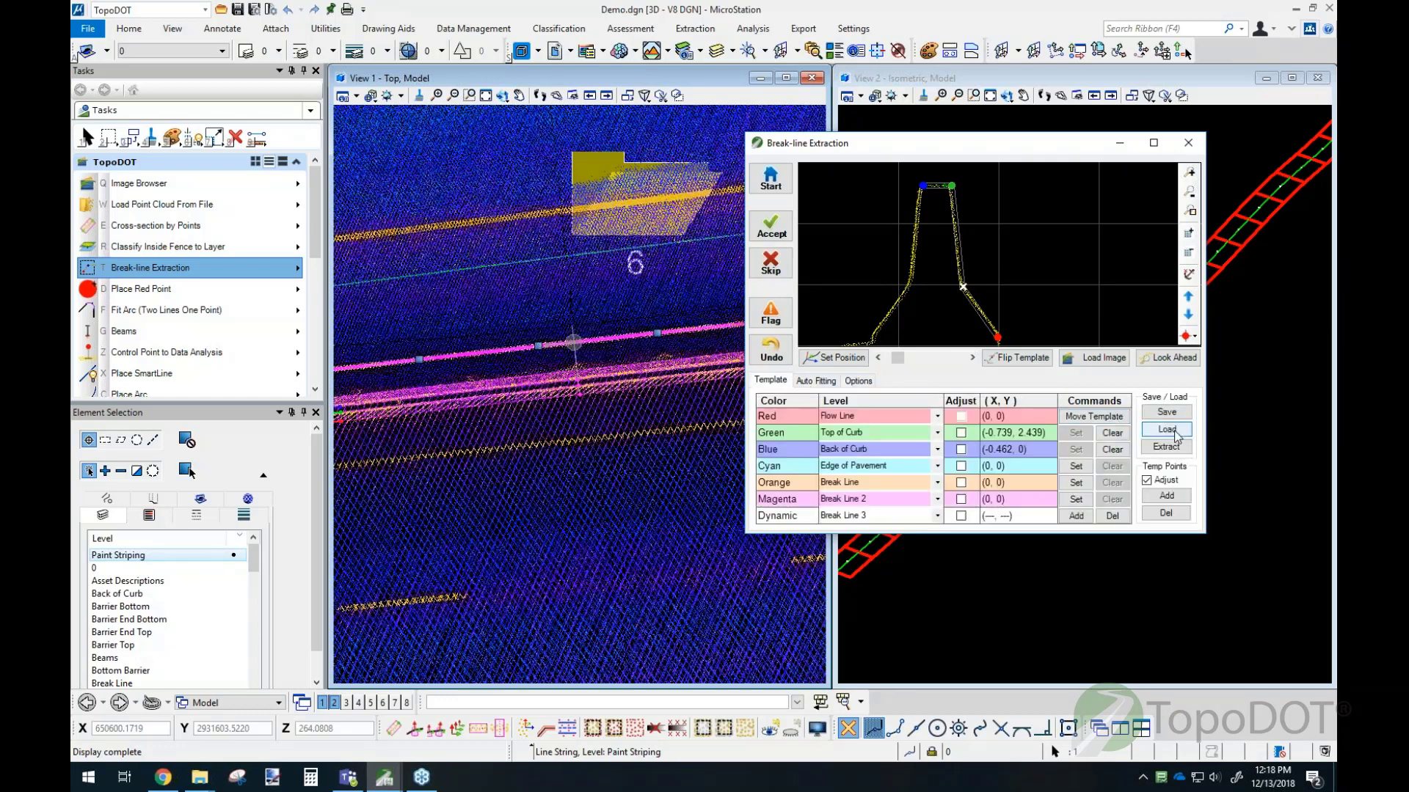
pyautogui.click(1168, 429)
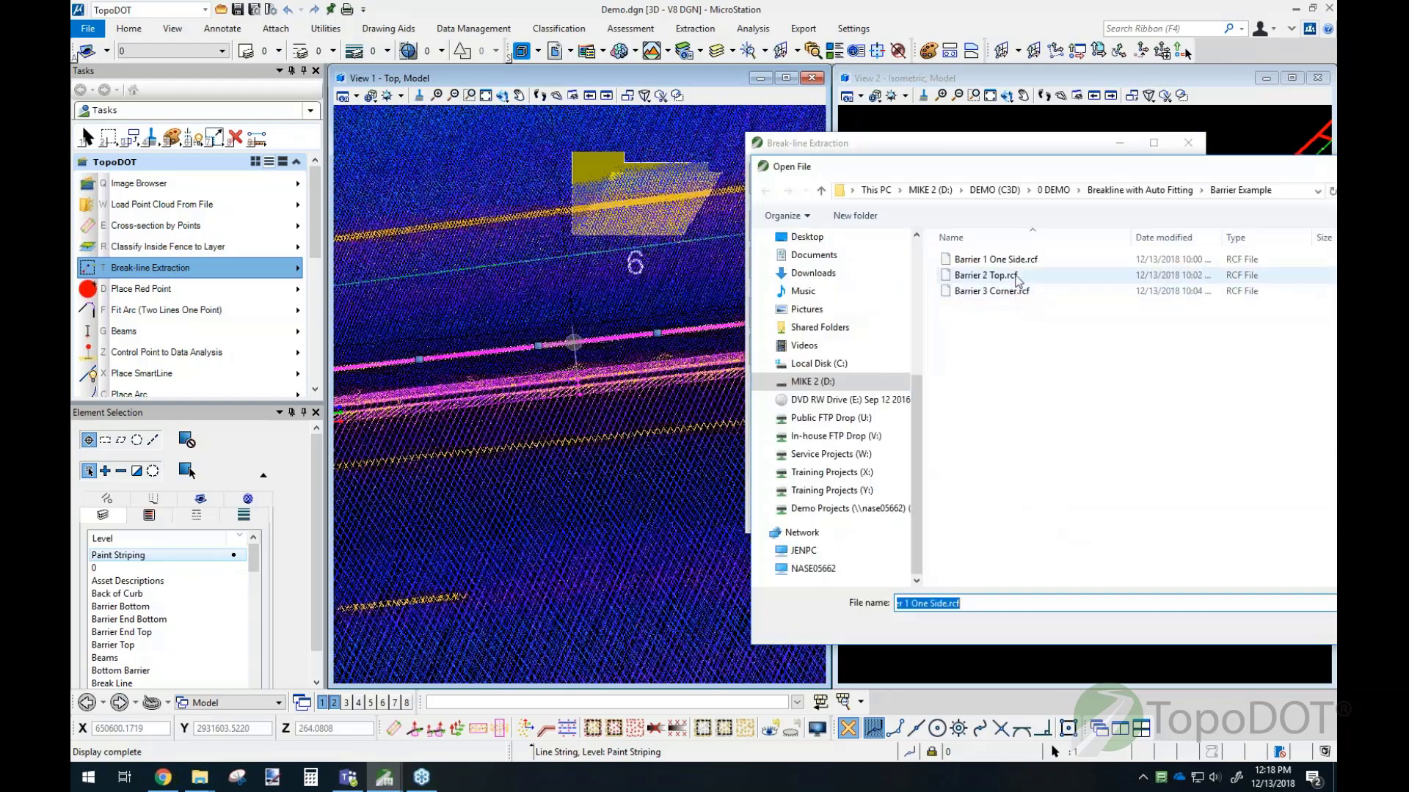
pyautogui.doubleClick(1017, 281)
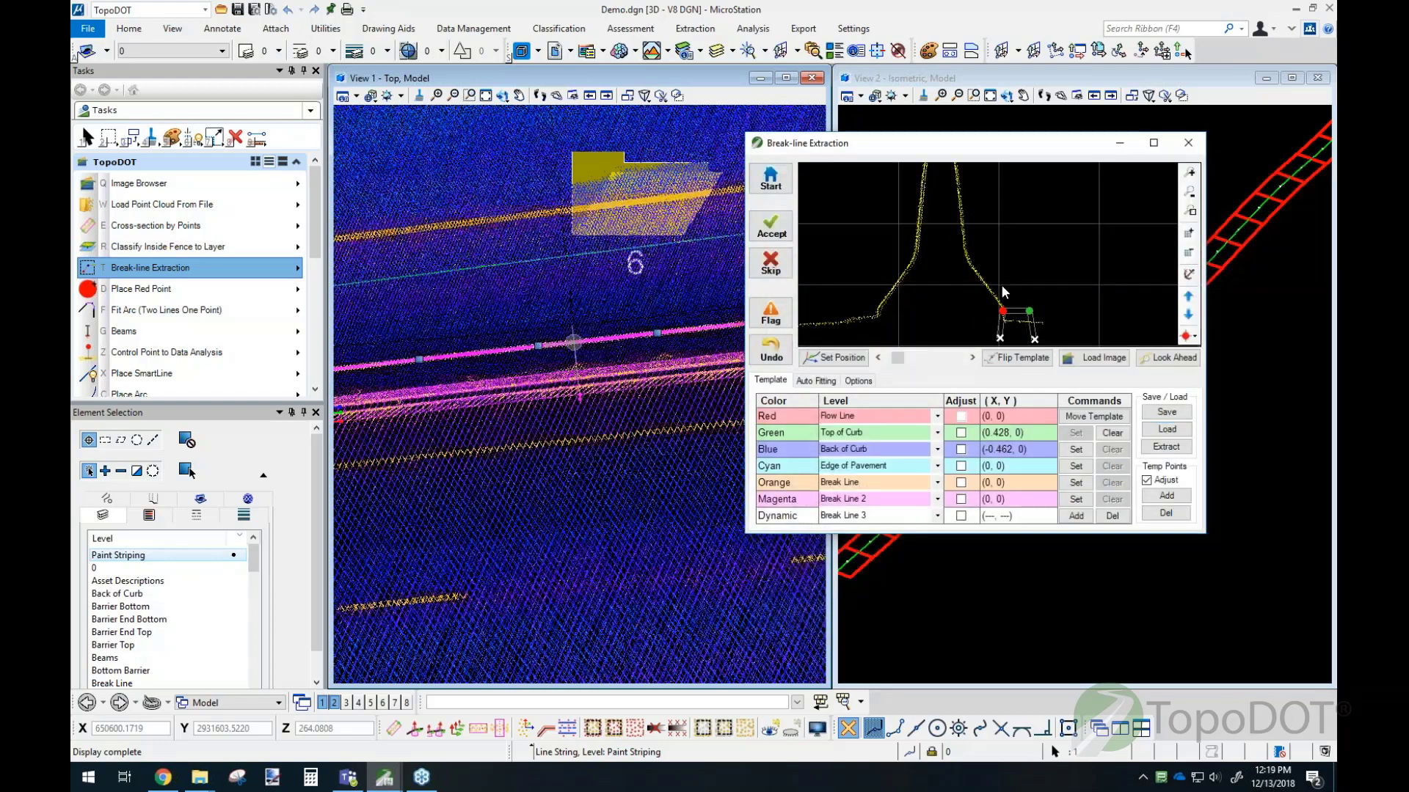
pyautogui.click(970, 358)
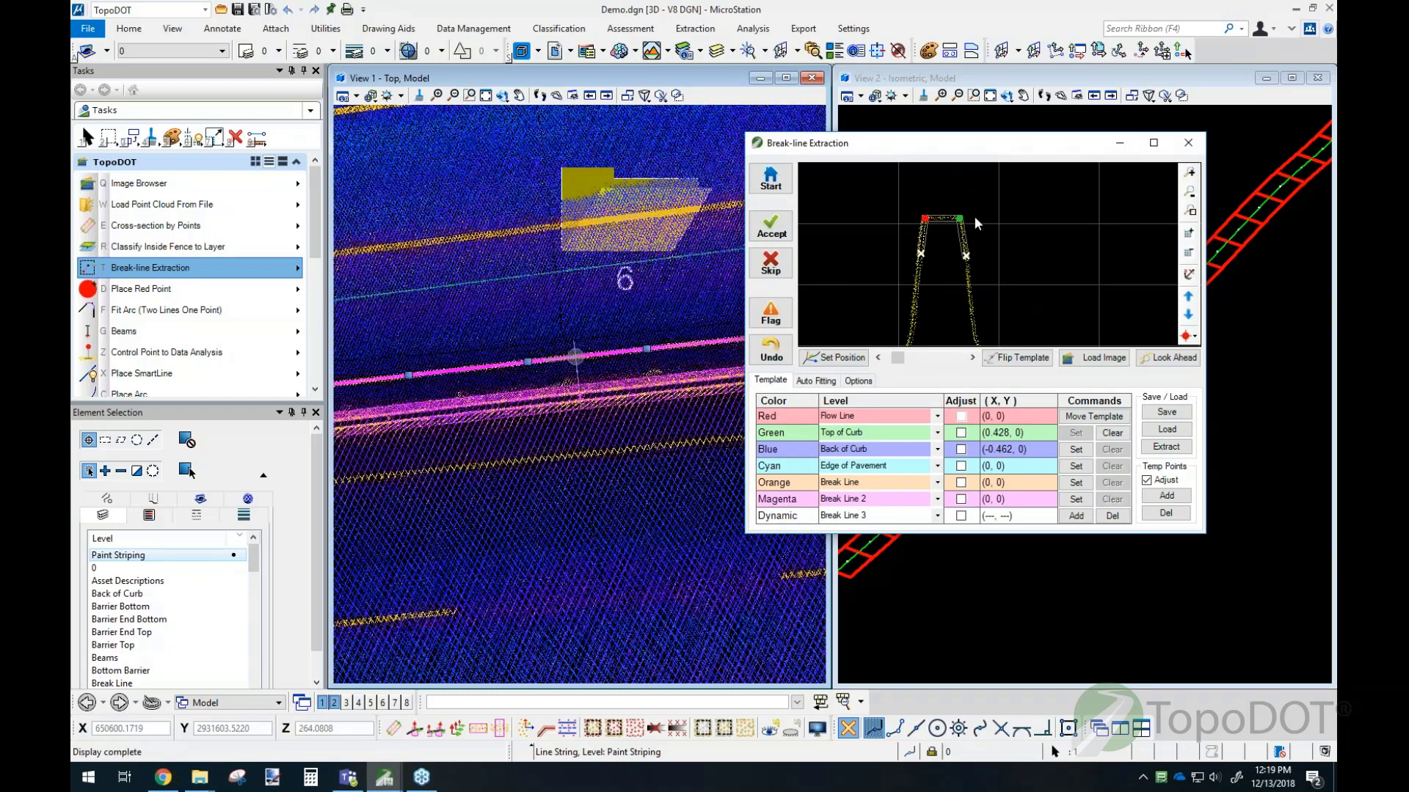
pyautogui.scroll(3, 936, 251)
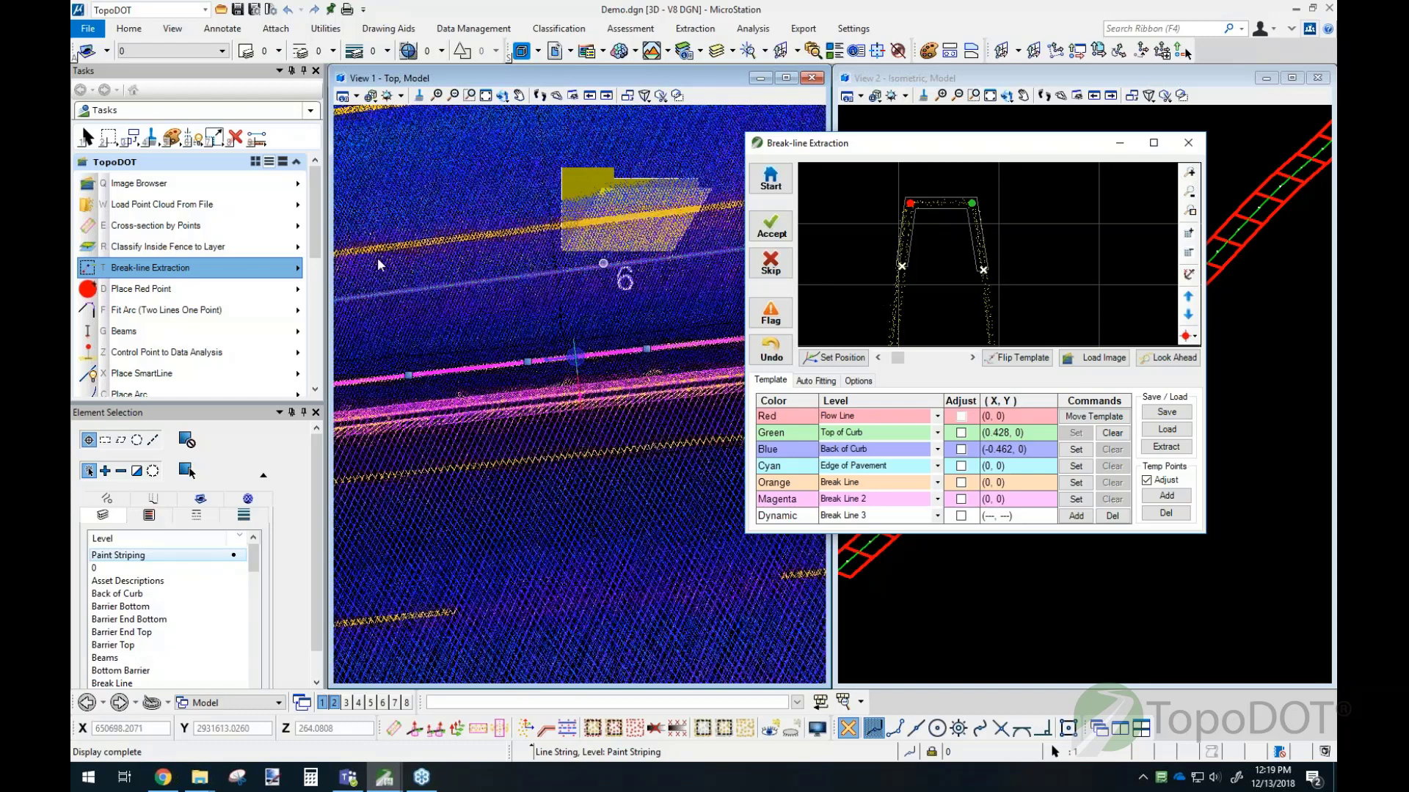
pyautogui.click(235, 250)
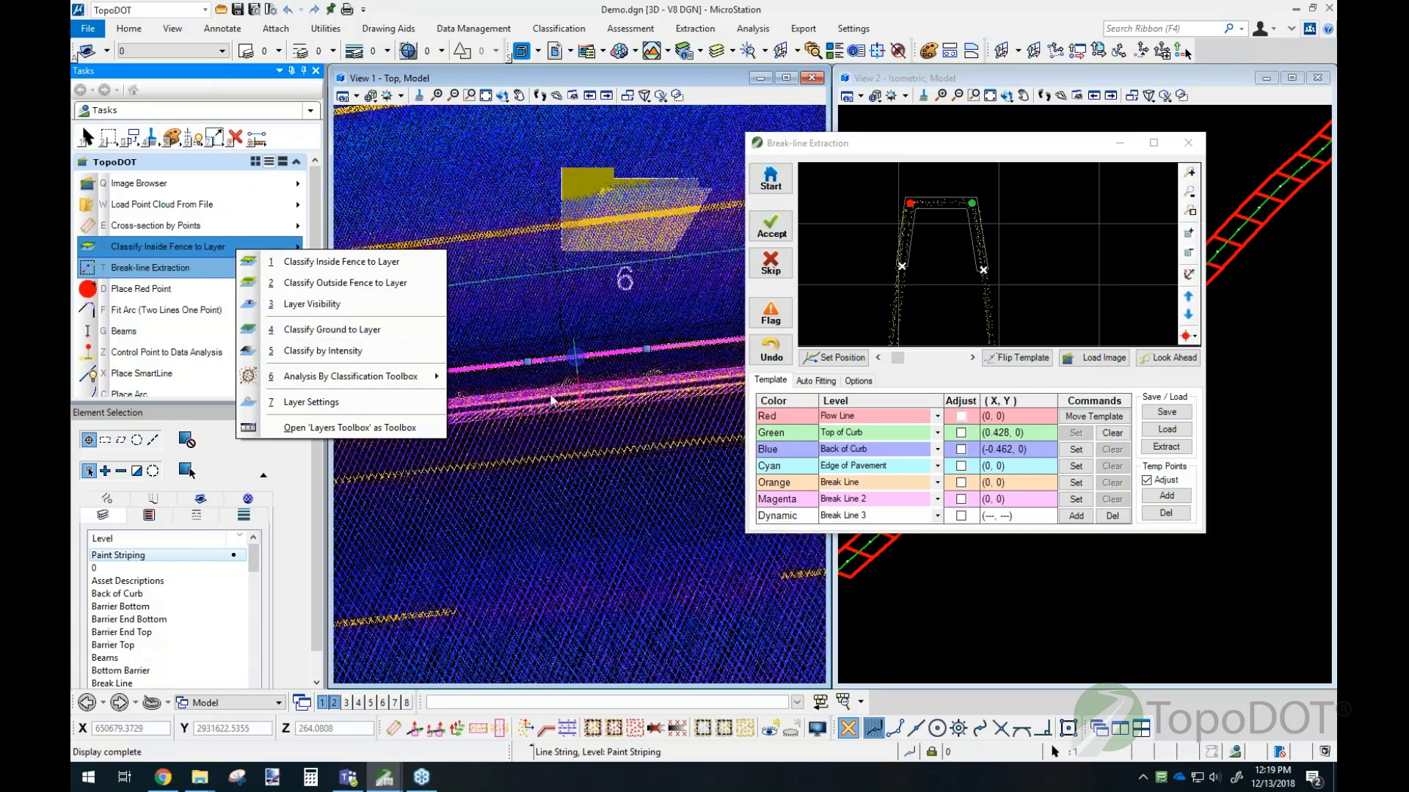
pyautogui.click(553, 320)
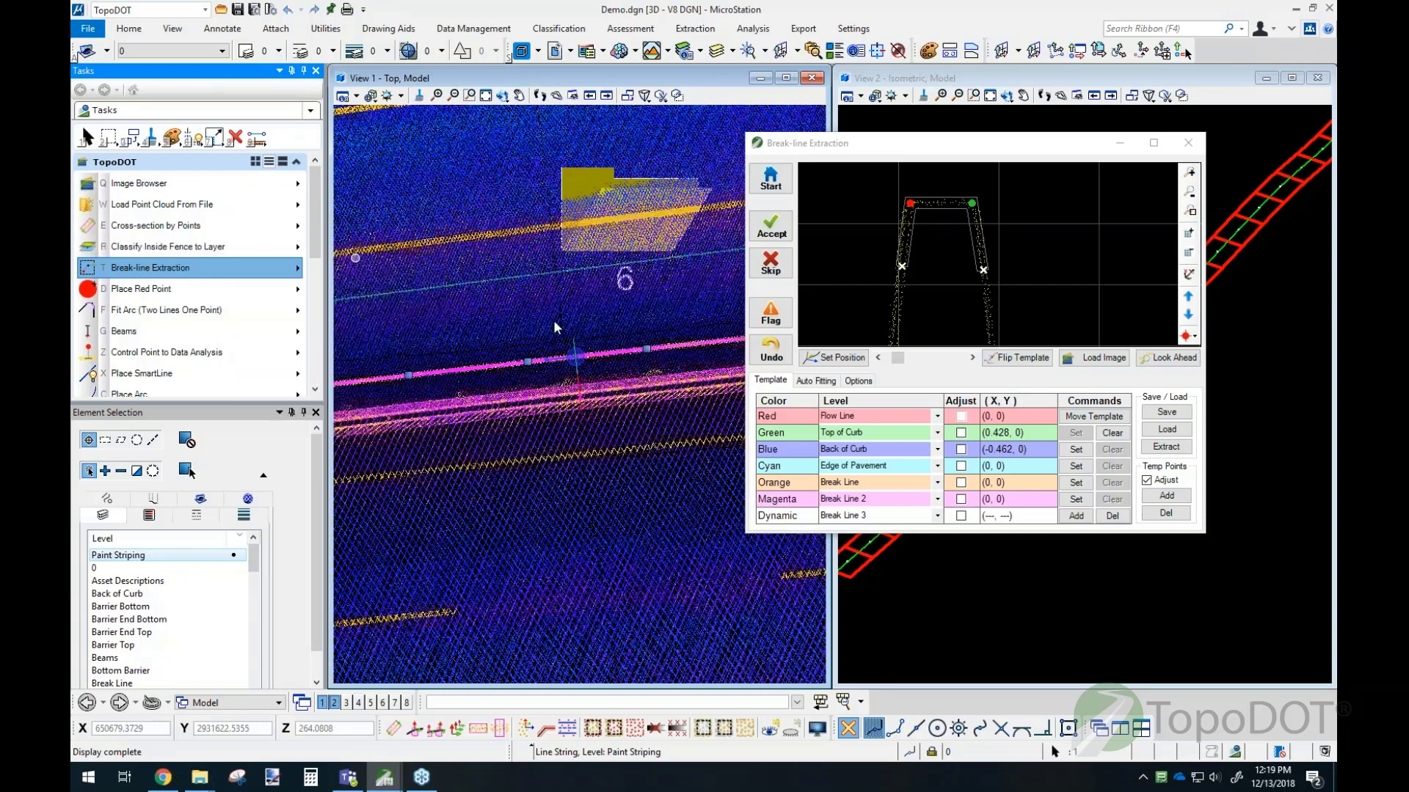
pyautogui.click(572, 322)
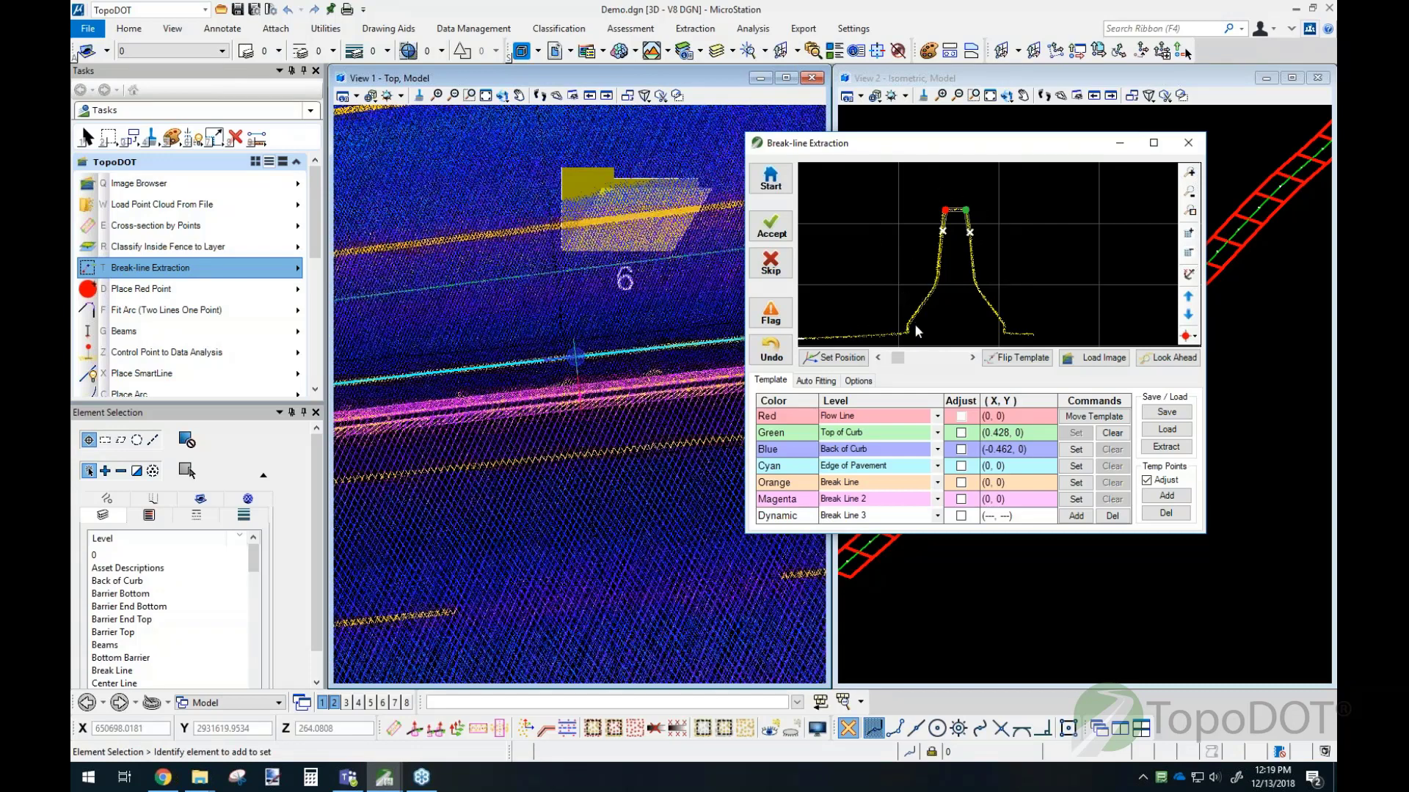
# Step: Inspect the Barrier 2 Top template's fit at the barrier's top and accept the successive cross-sections
pyautogui.scroll(3, 956, 223)
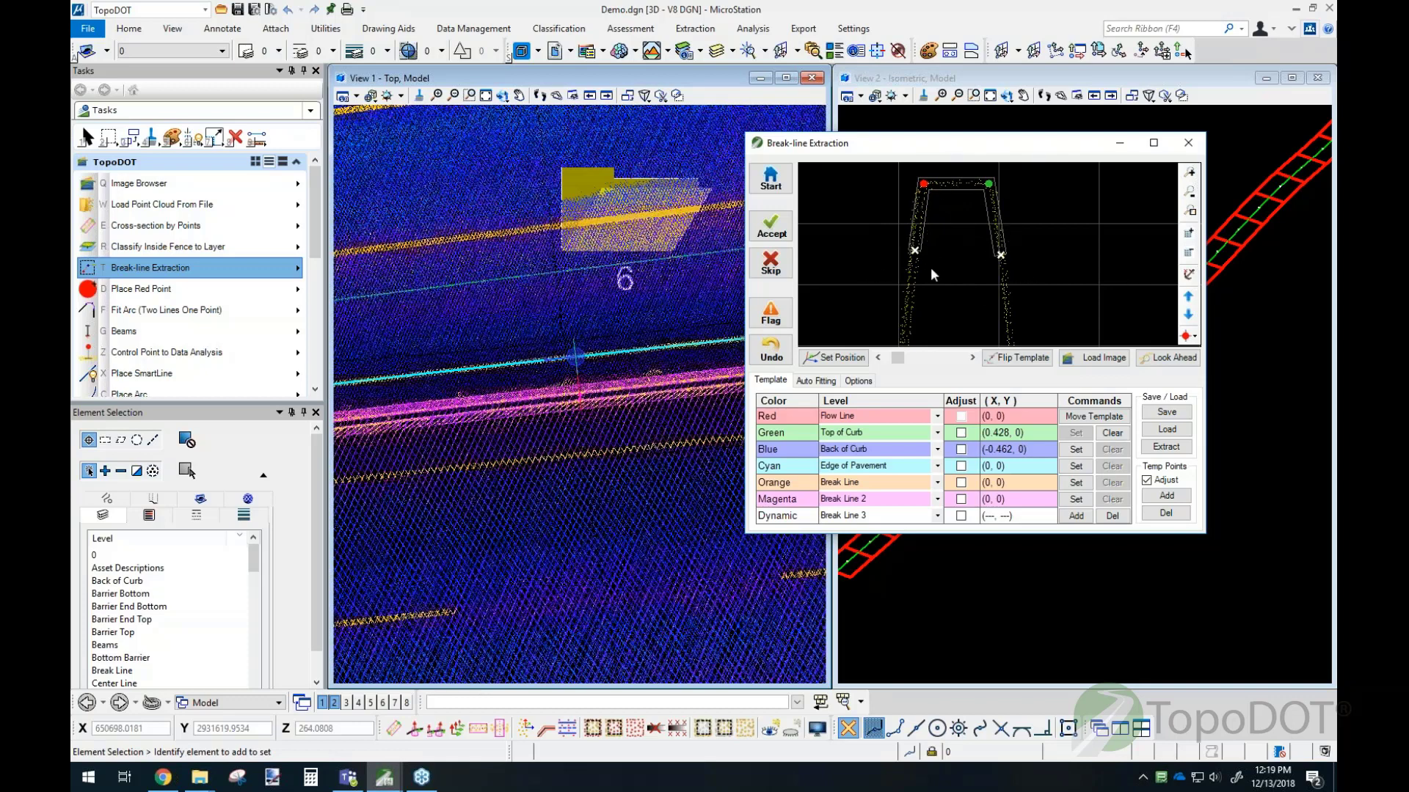
pyautogui.click(770, 234)
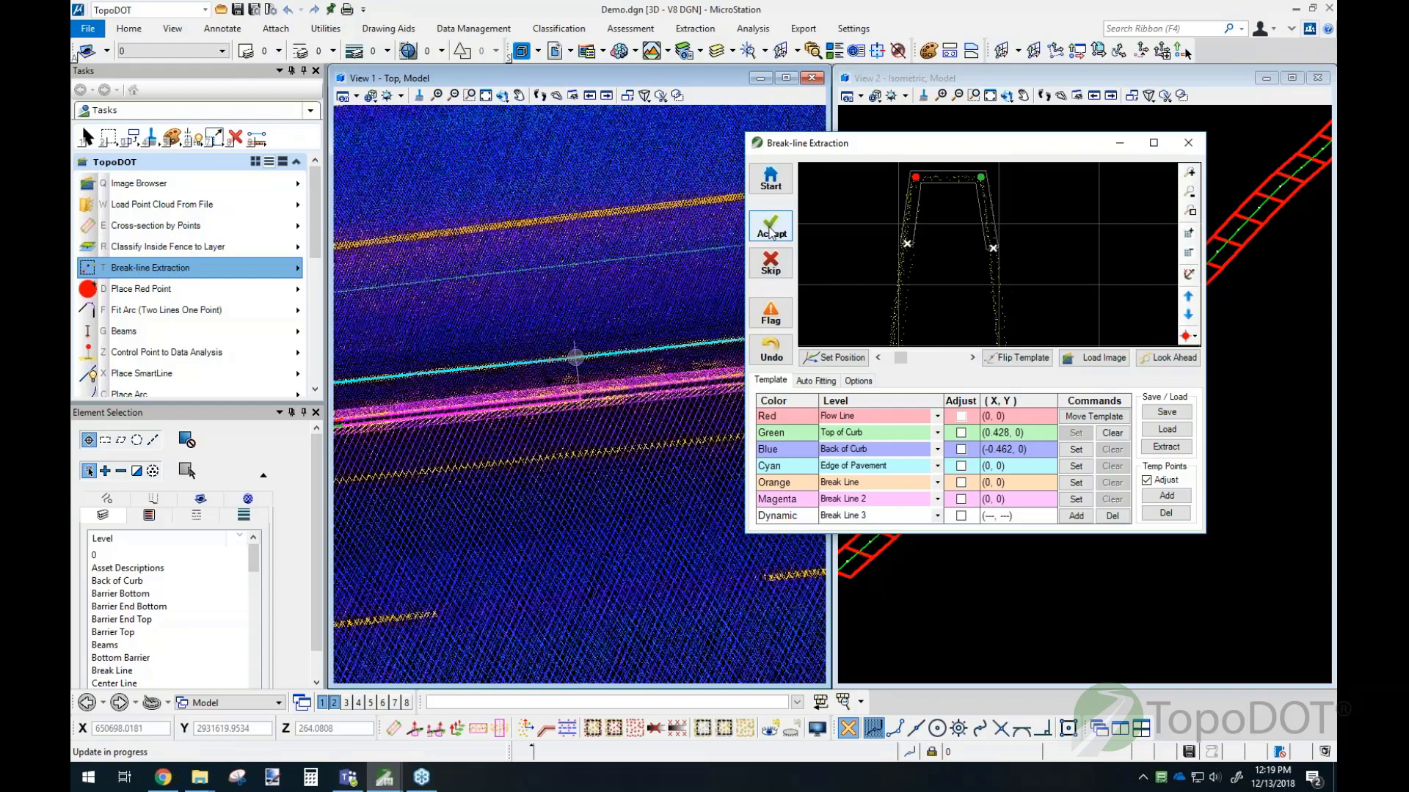
pyautogui.click(770, 233)
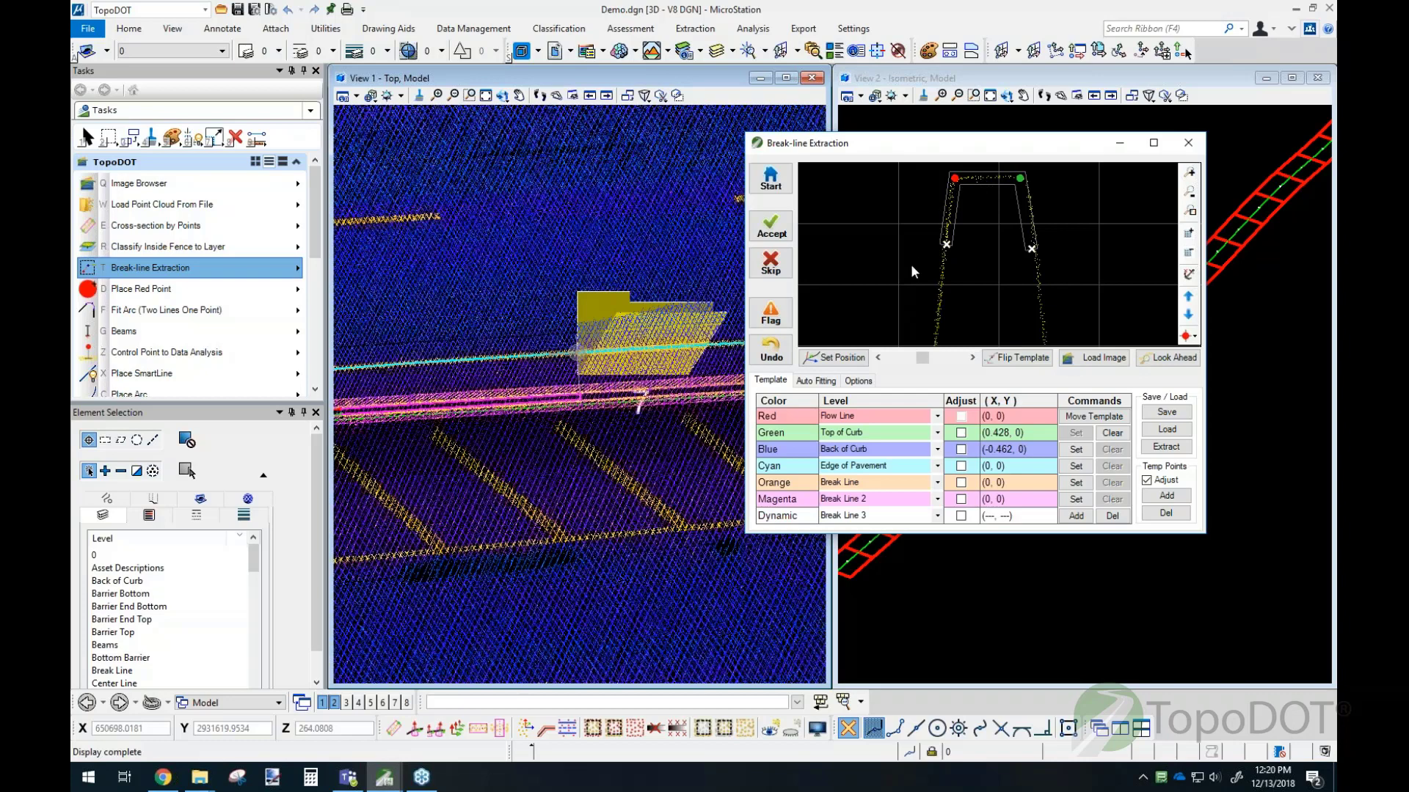
# Step: Extend both temp points down the barrier's sides, align the Top of Curb point at about (0.462, 0.003) and accept the cross-section
pyautogui.moveTo(954, 249); pyautogui.dragTo(937, 324)
pyautogui.moveTo(1031, 250); pyautogui.dragTo(1042, 323)
pyautogui.moveTo(1019, 180); pyautogui.dragTo(1025, 178)
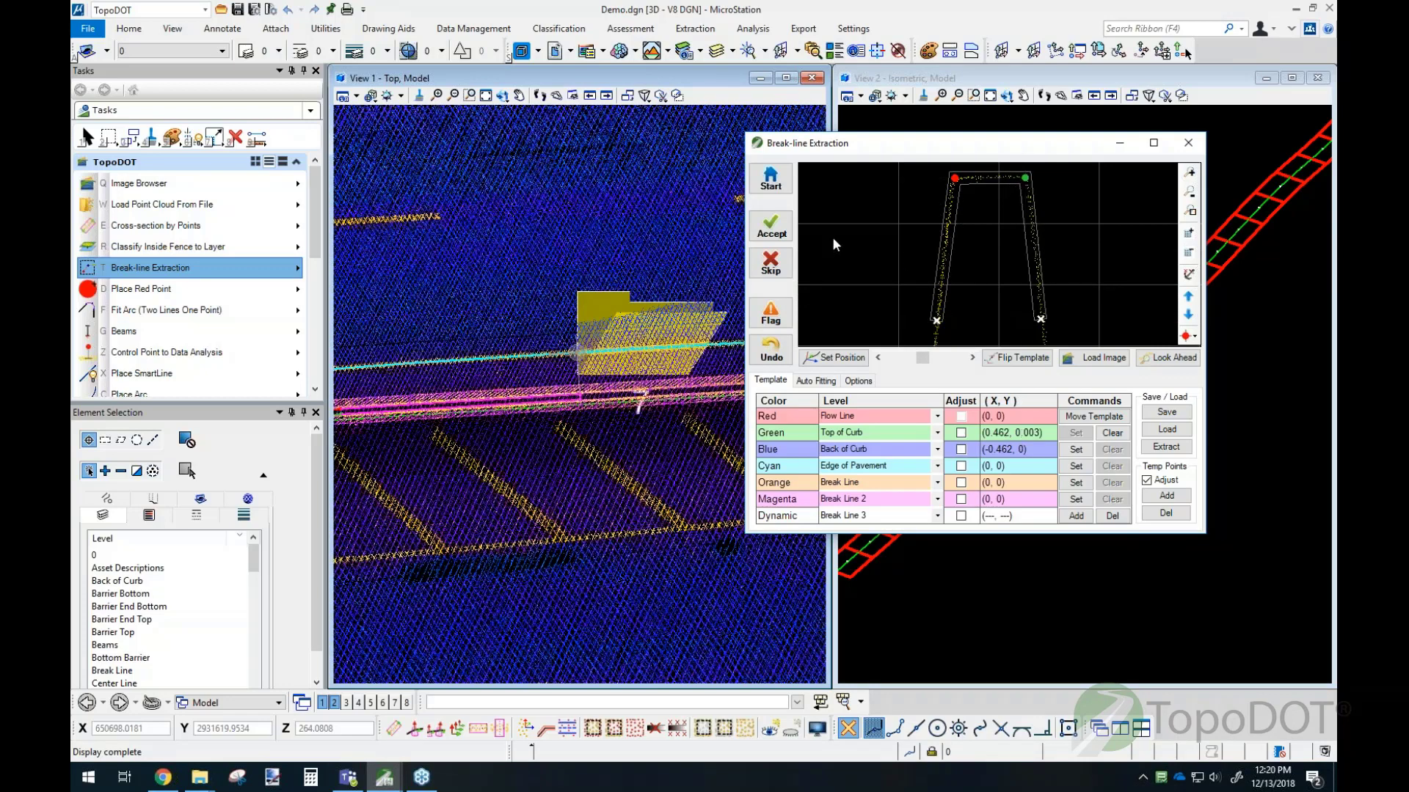
pyautogui.click(773, 234)
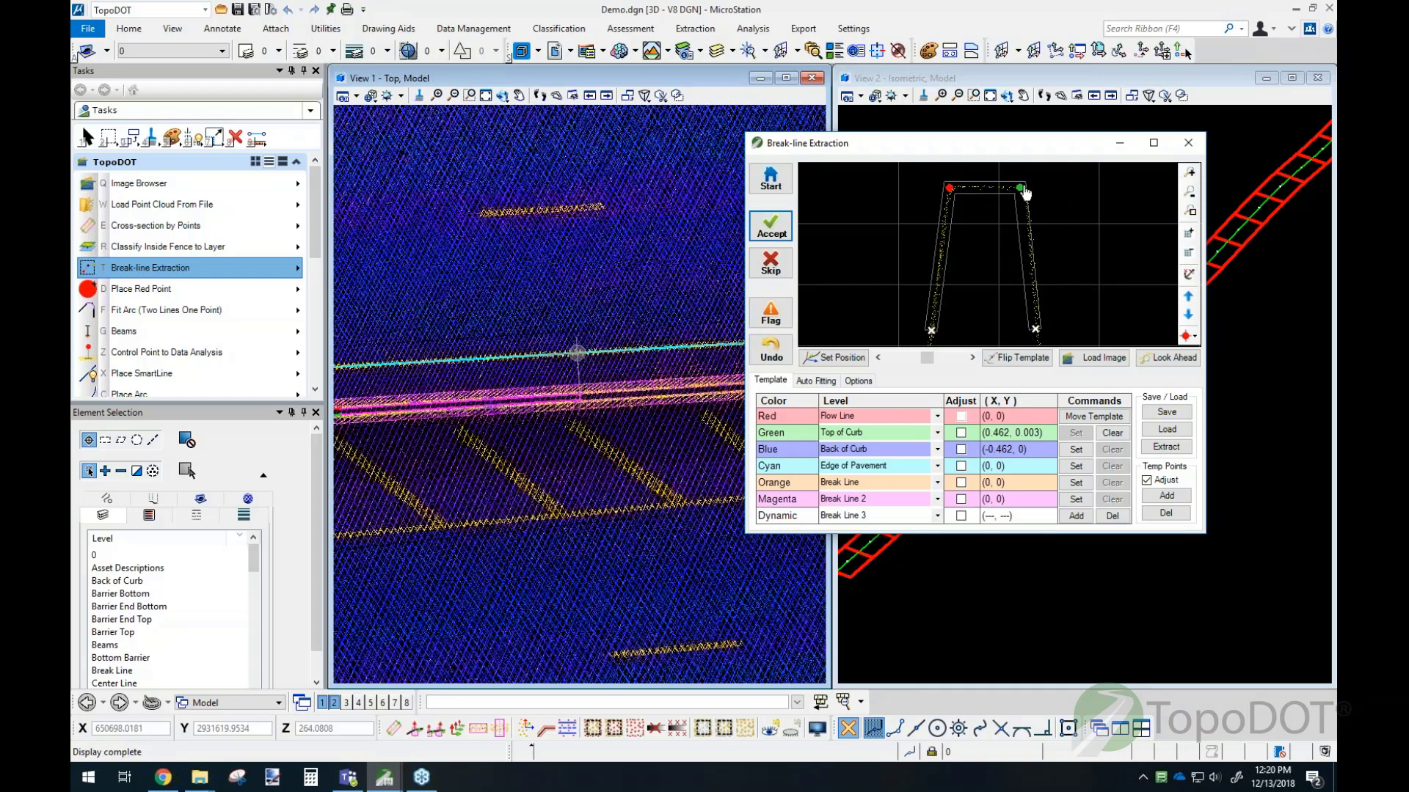
# Step: Load the Barrier 3 Corner.rcf template for the barrier and check the extraction options
pyautogui.click(1168, 431)
pyautogui.doubleClick(1007, 291)
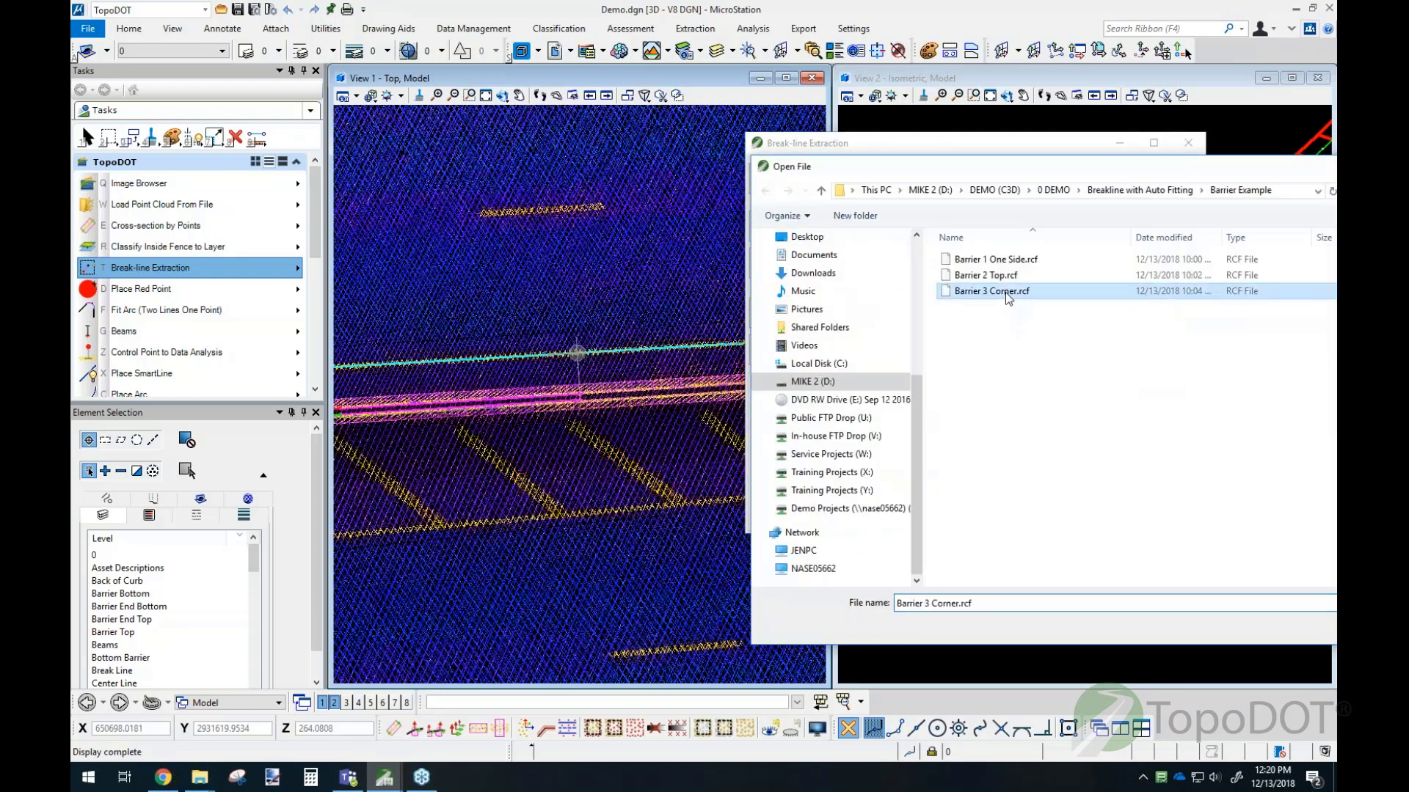
pyautogui.click(858, 381)
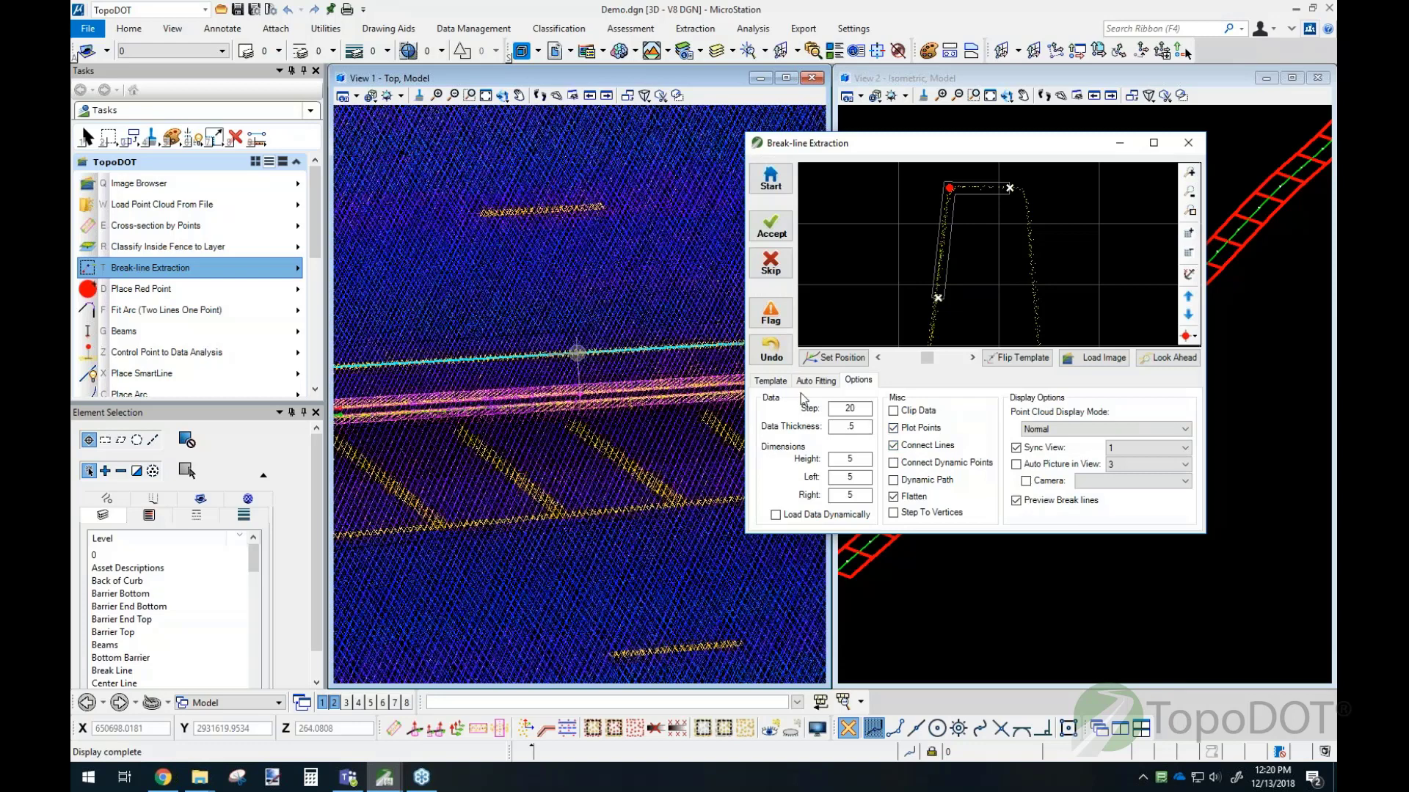
pyautogui.click(771, 381)
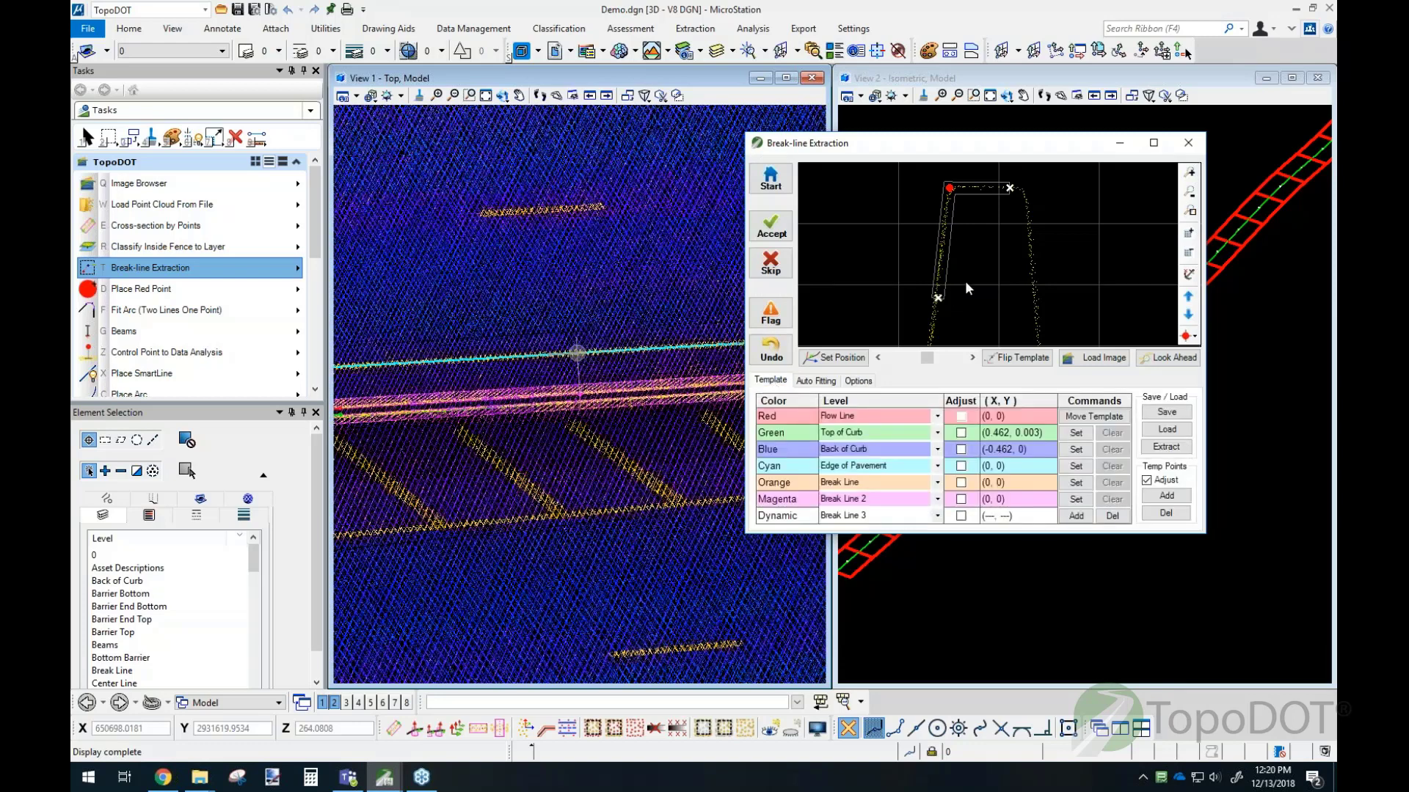
# Step: Accept four successive barrier cross-sections with the corner template
pyautogui.click(771, 226)
pyautogui.click(770, 226)
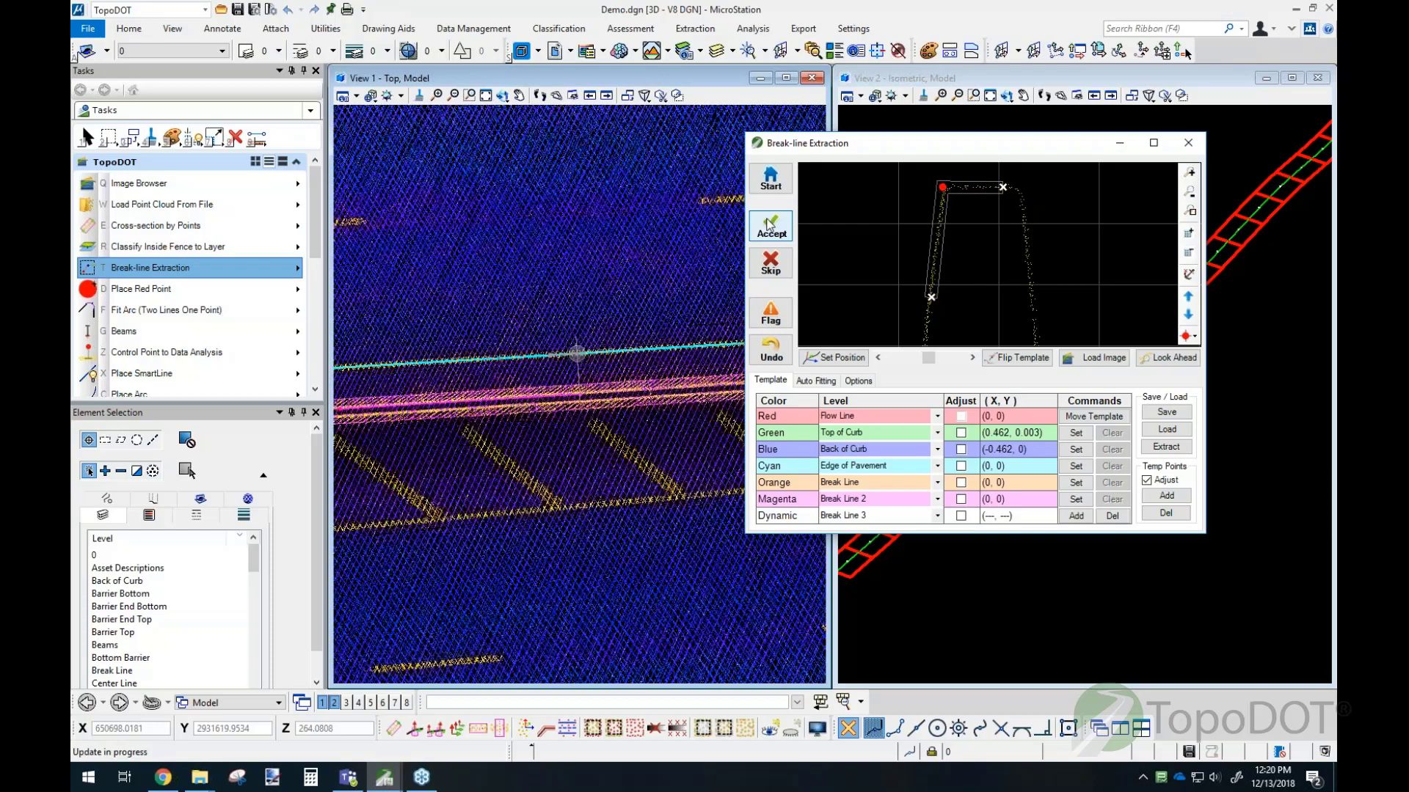
pyautogui.click(769, 226)
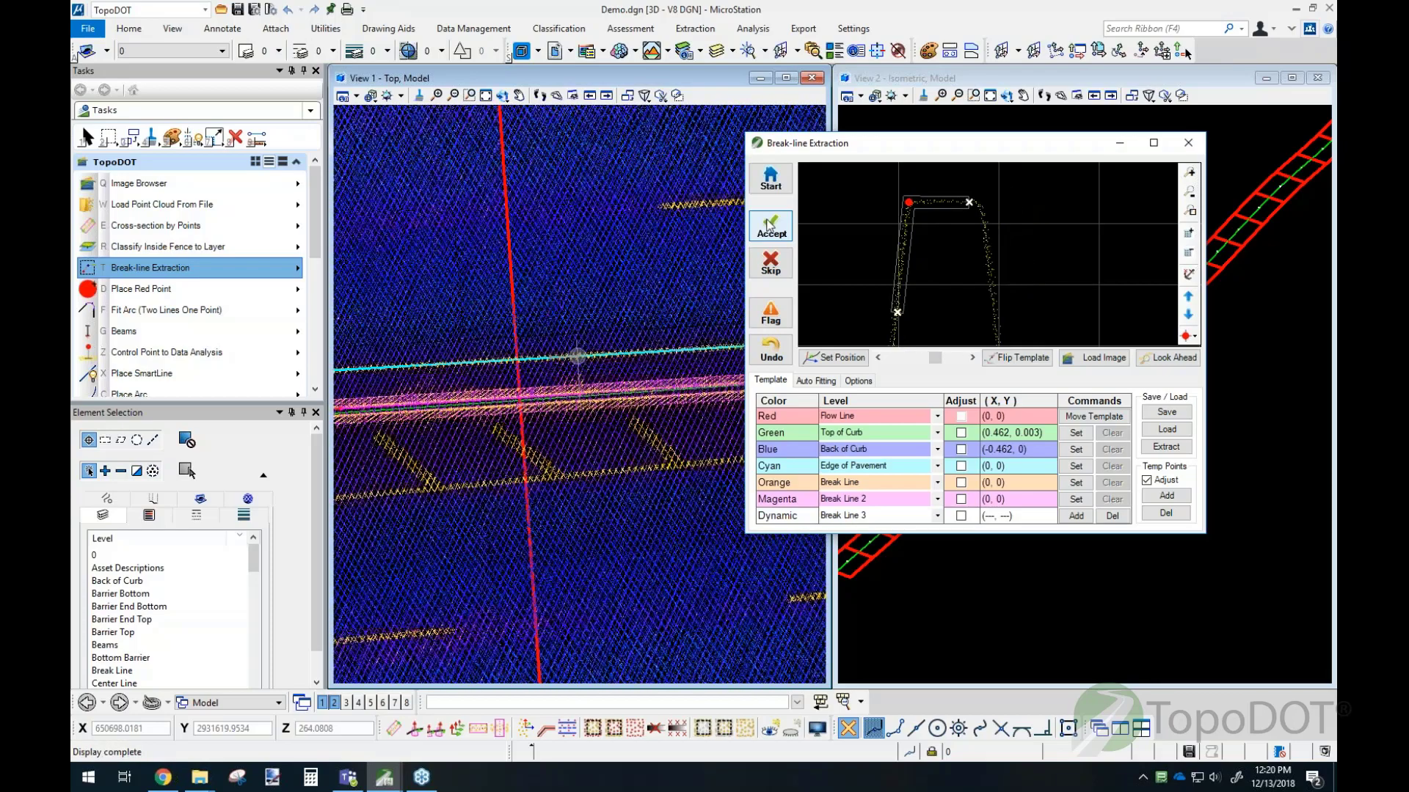
pyautogui.click(769, 226)
# Step: Select the Paint Striping line along the outer road edge beside the guardrail as the new extraction path
pyautogui.moveTo(943, 145); pyautogui.dragTo(1019, 225)
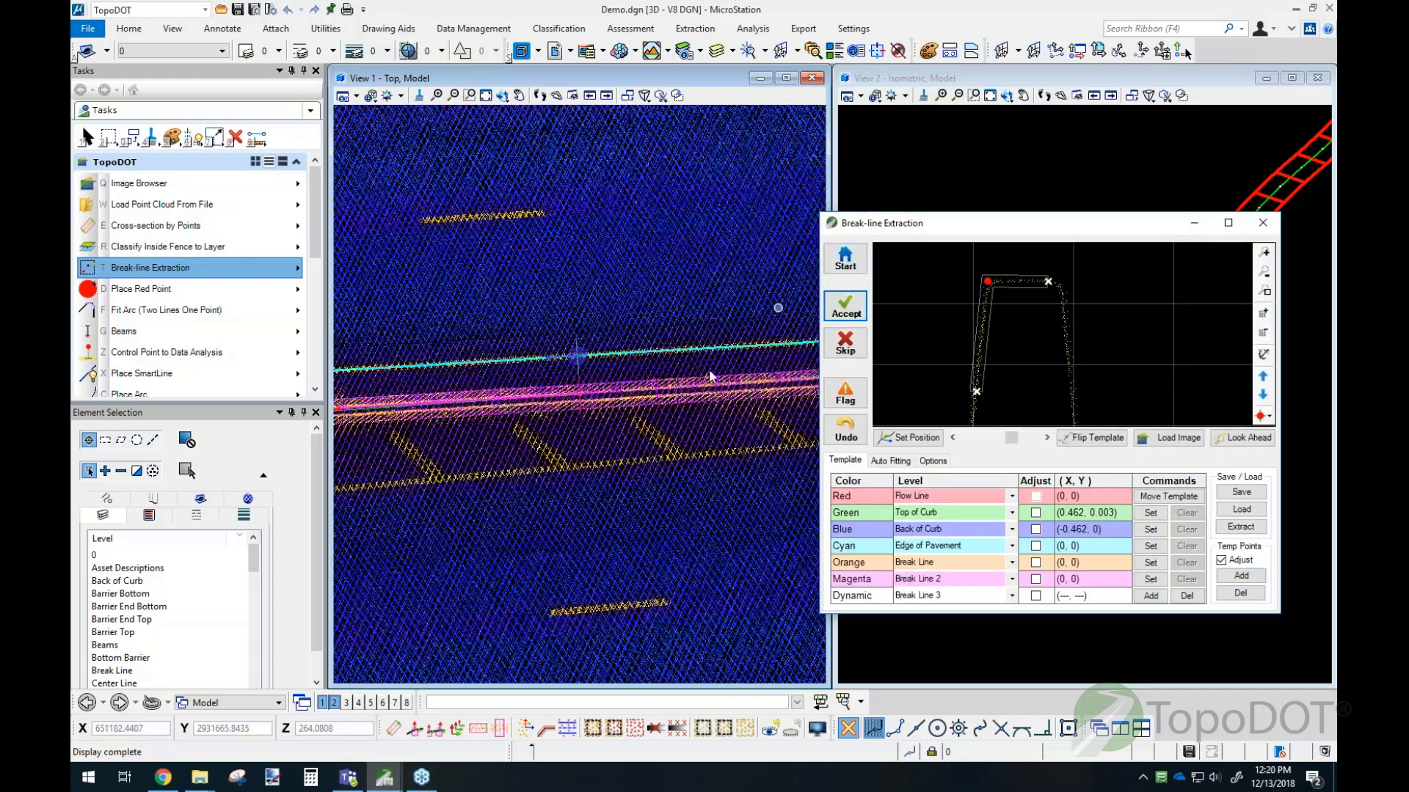
pyautogui.scroll(-5, 708, 379)
pyautogui.scroll(6, 647, 313)
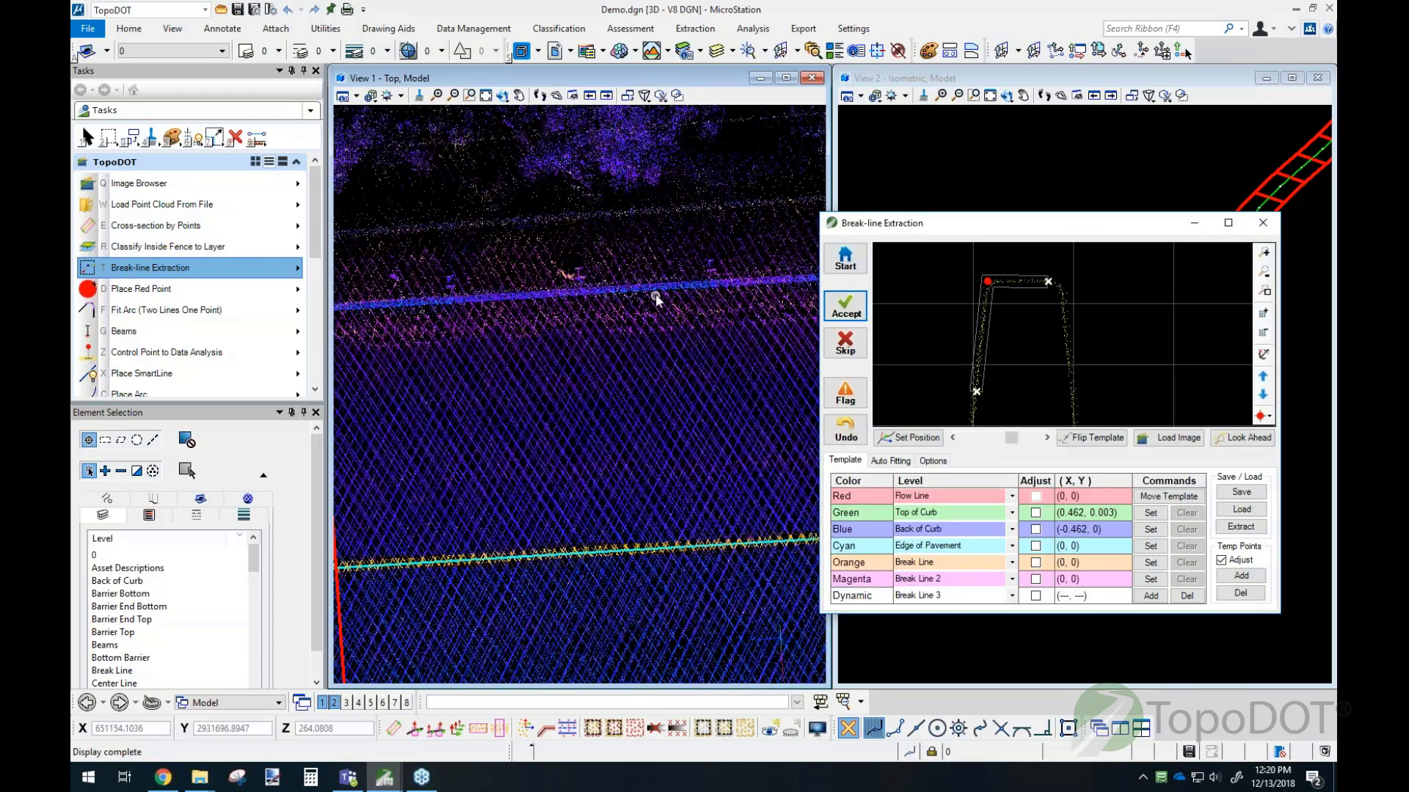
pyautogui.click(620, 557)
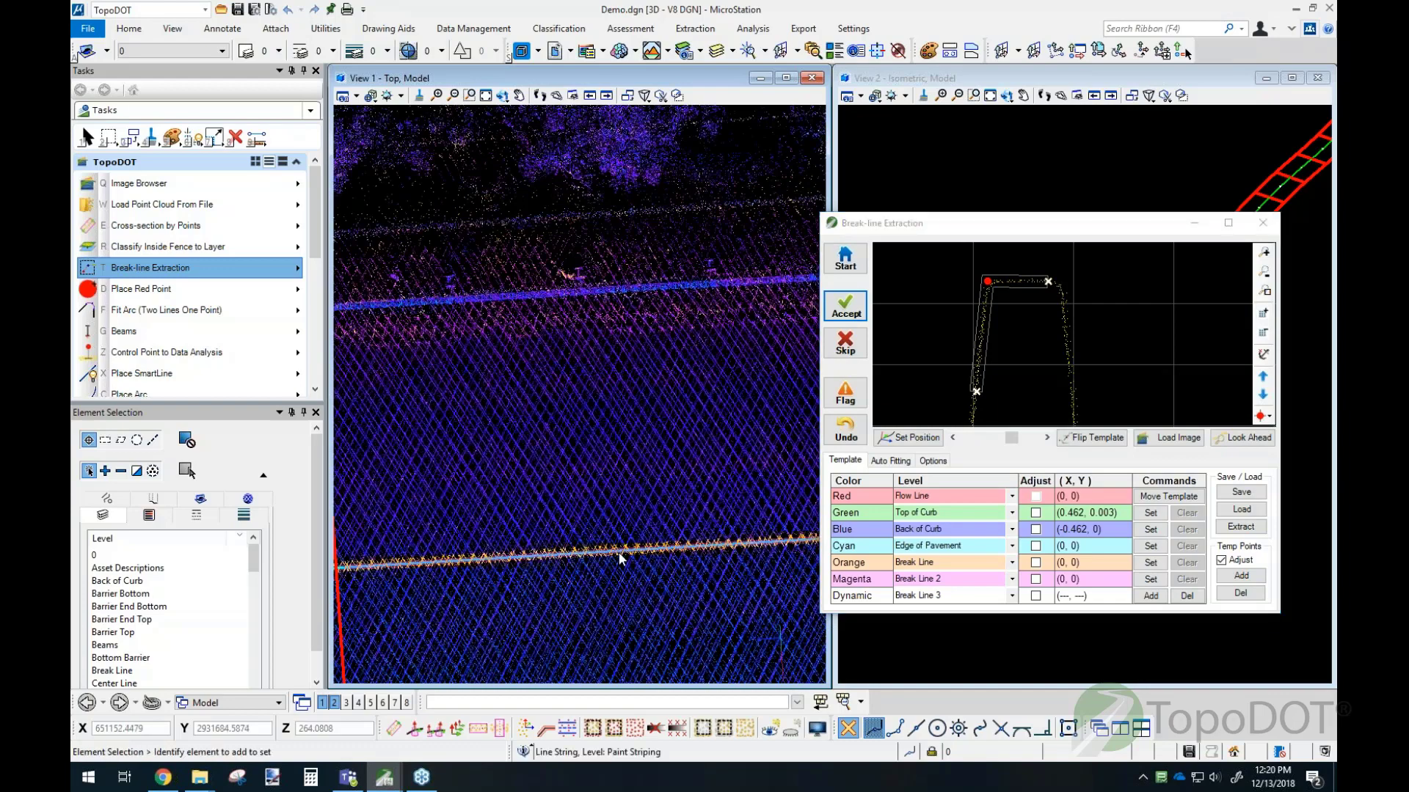
# Step: Set the cross-section position along the selected striping line so that the section shows the guardrail profile
pyautogui.click(931, 440)
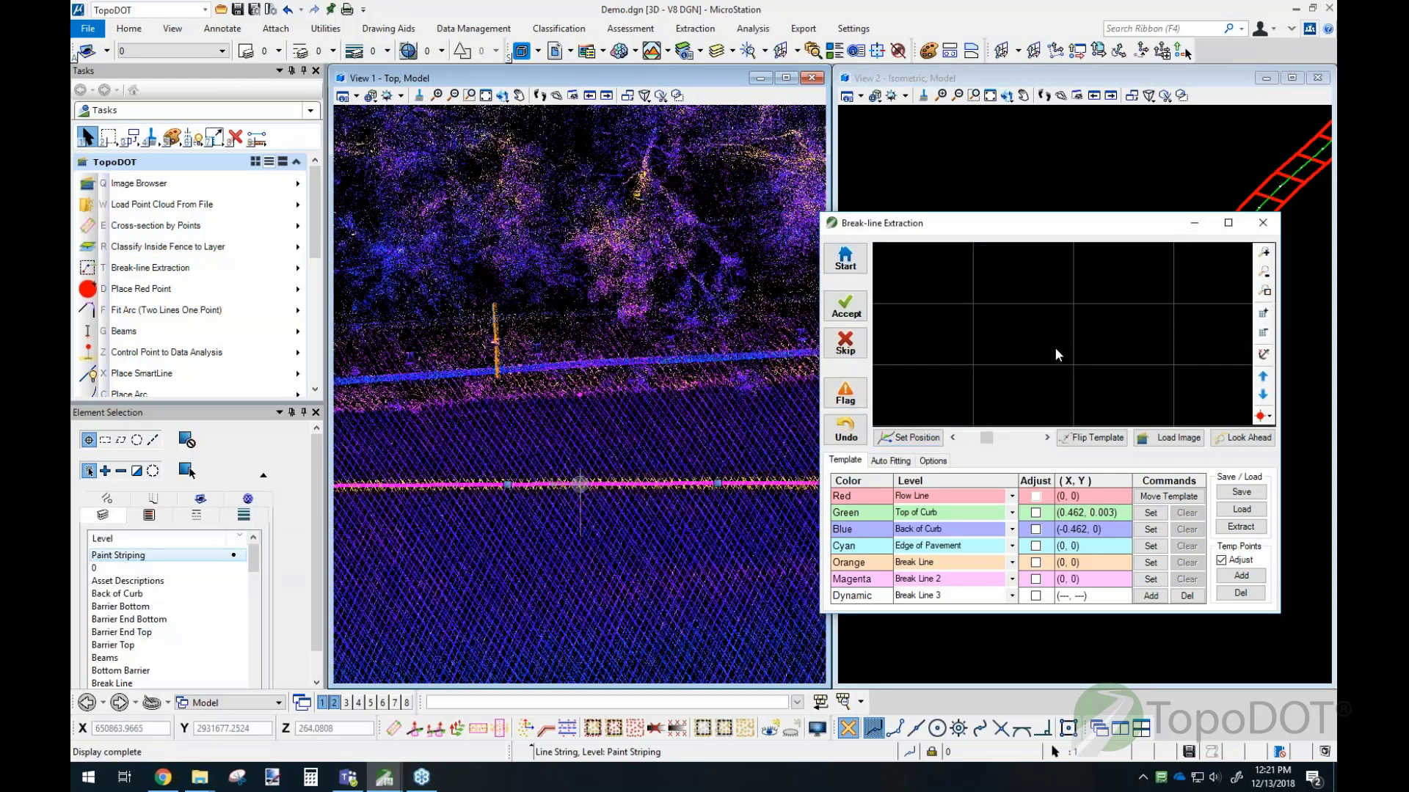
pyautogui.scroll(8, 915, 388)
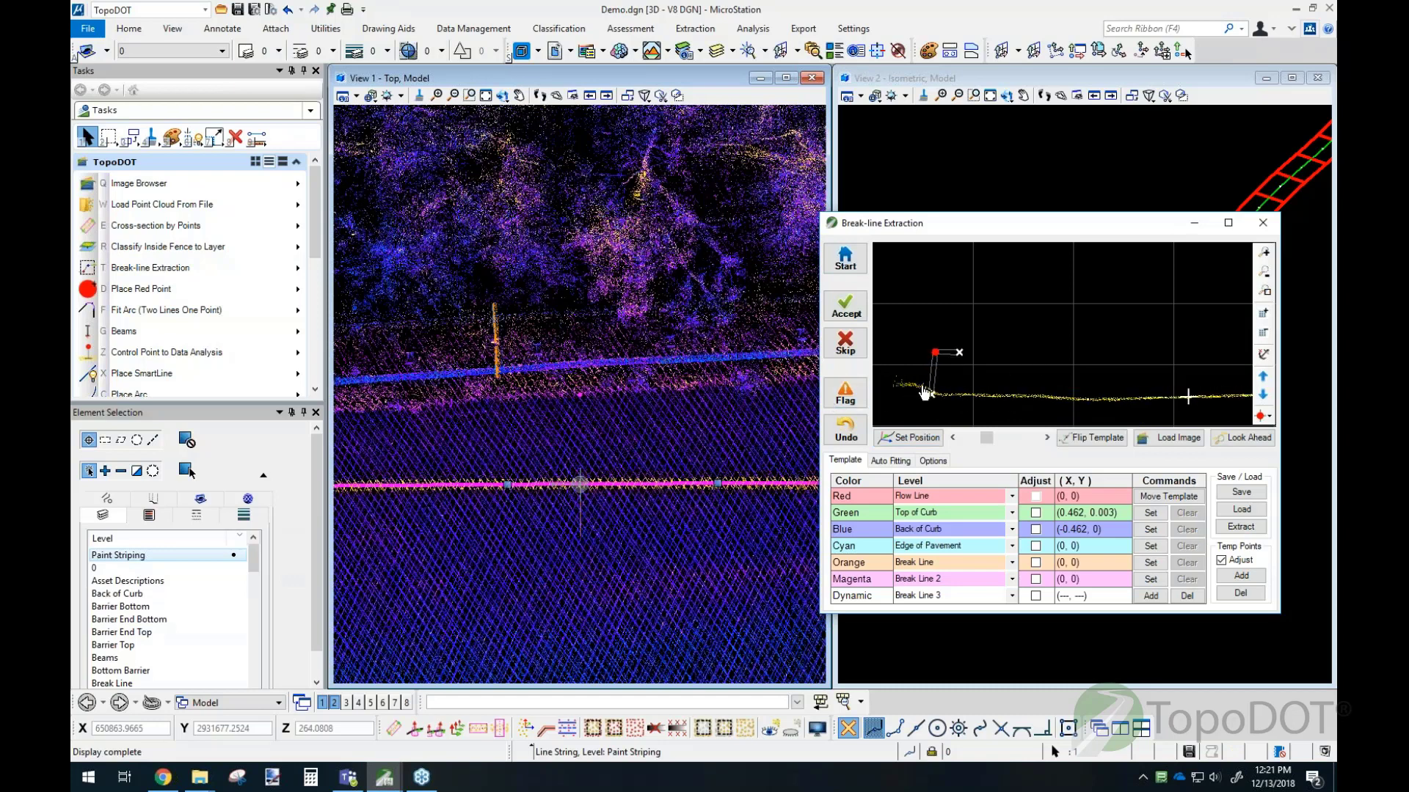
pyautogui.moveTo(487, 460); pyautogui.dragTo(459, 381, button='middle')
pyautogui.click(889, 439)
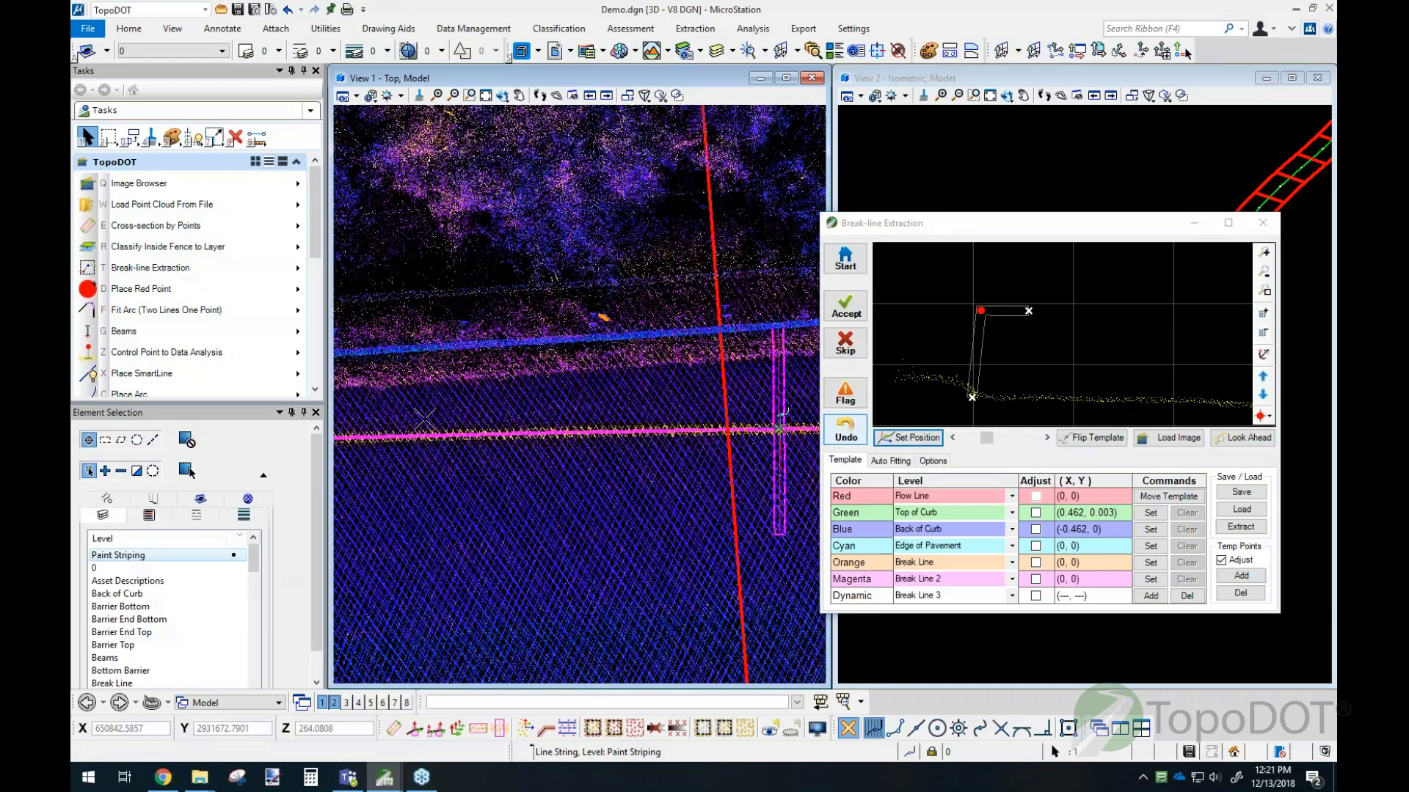
pyautogui.click(547, 413)
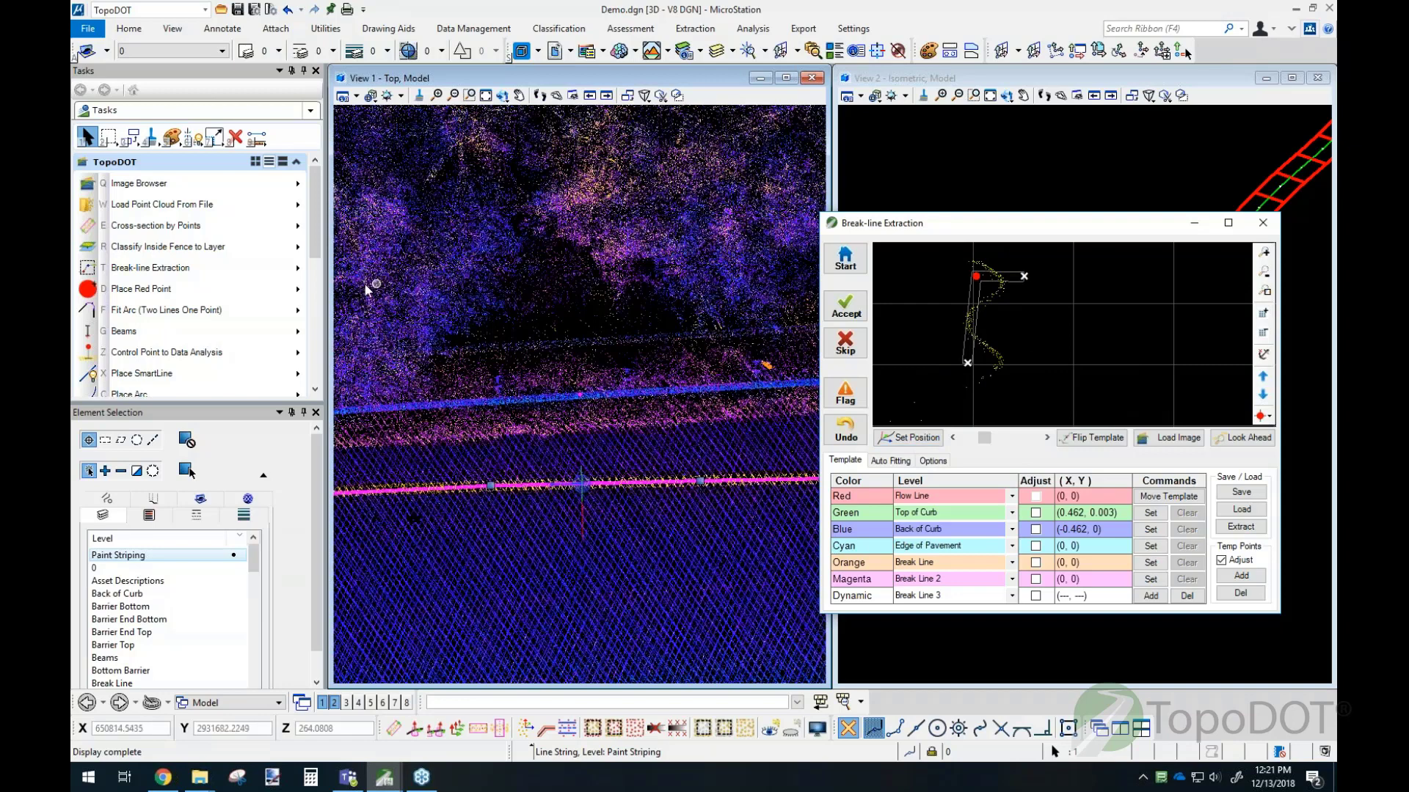
pyautogui.click(234, 276)
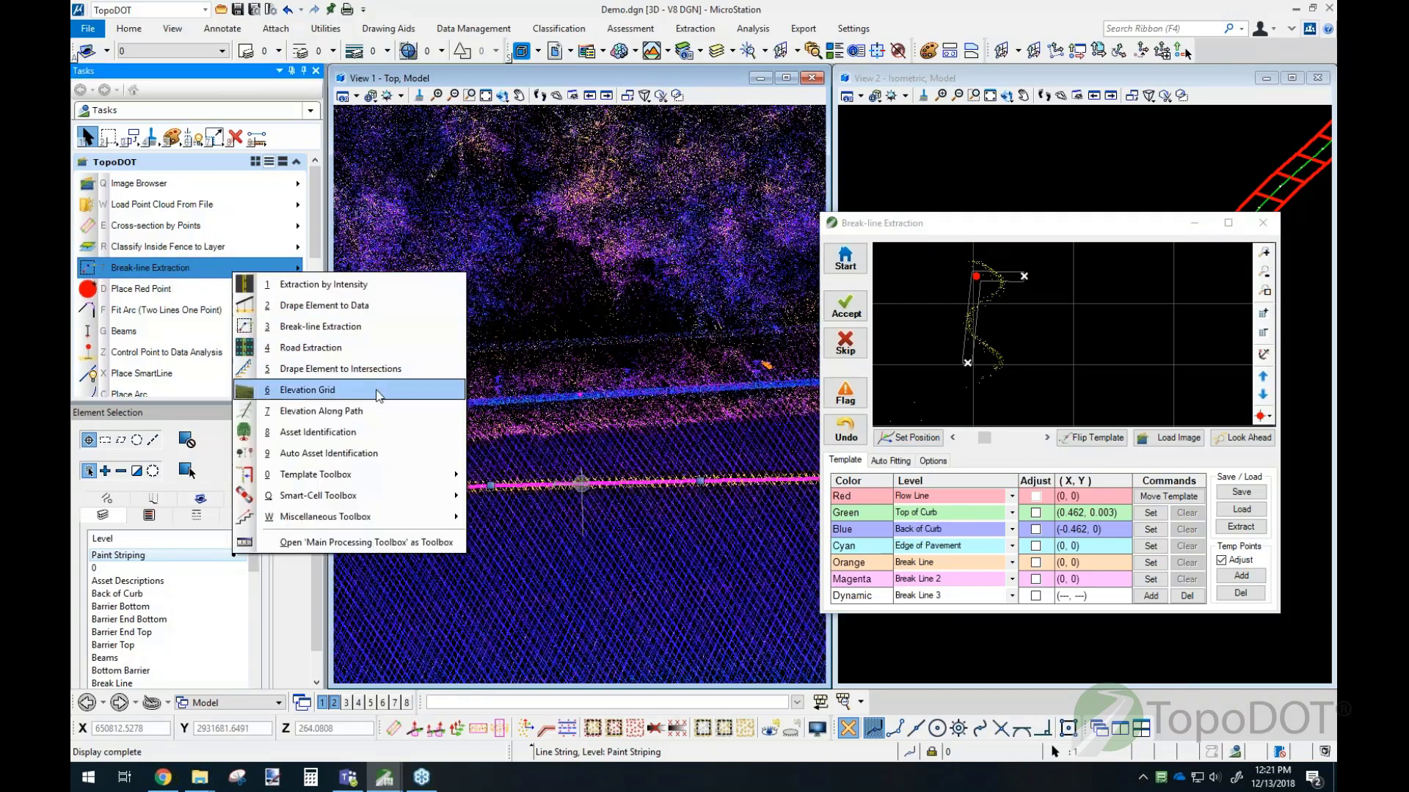
pyautogui.moveTo(393, 474)
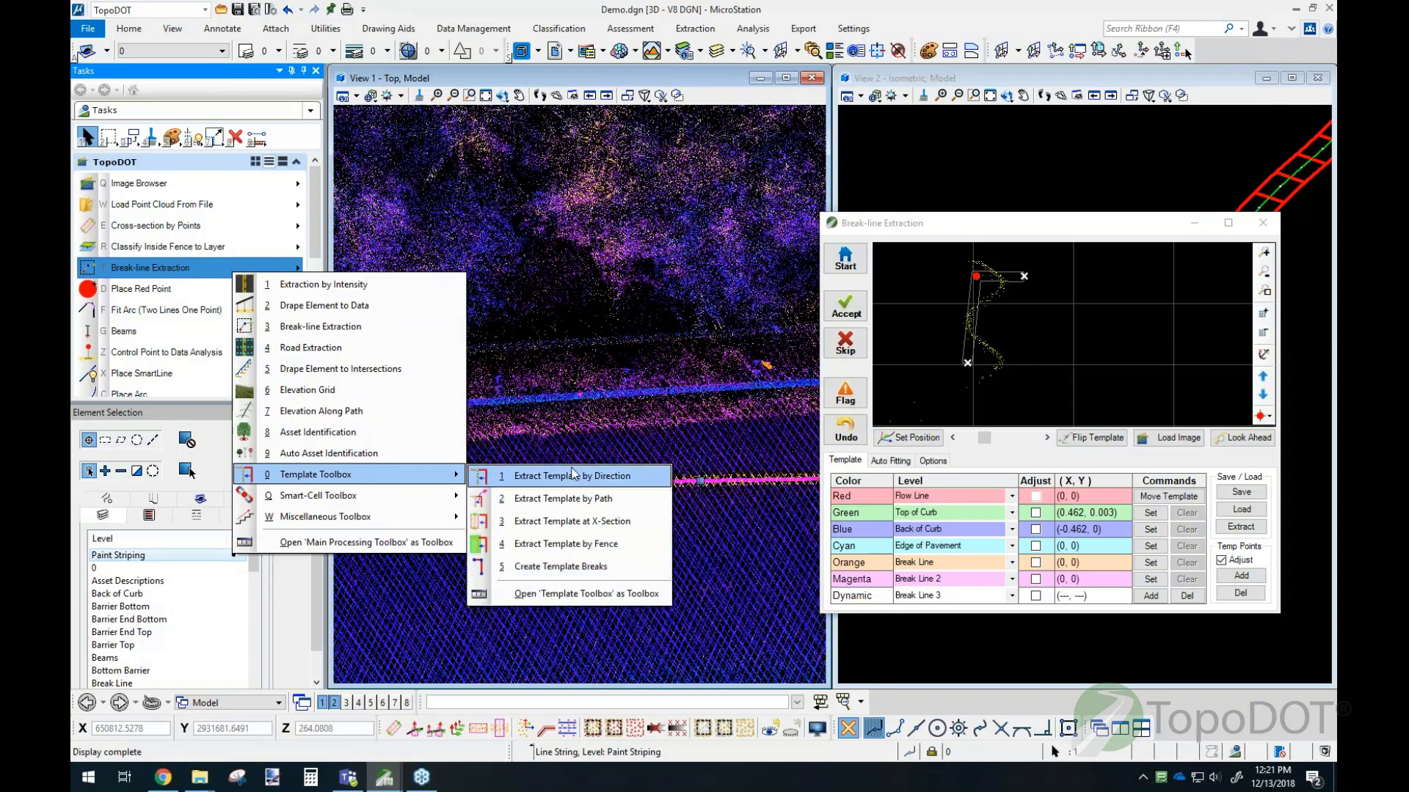
pyautogui.click(617, 388)
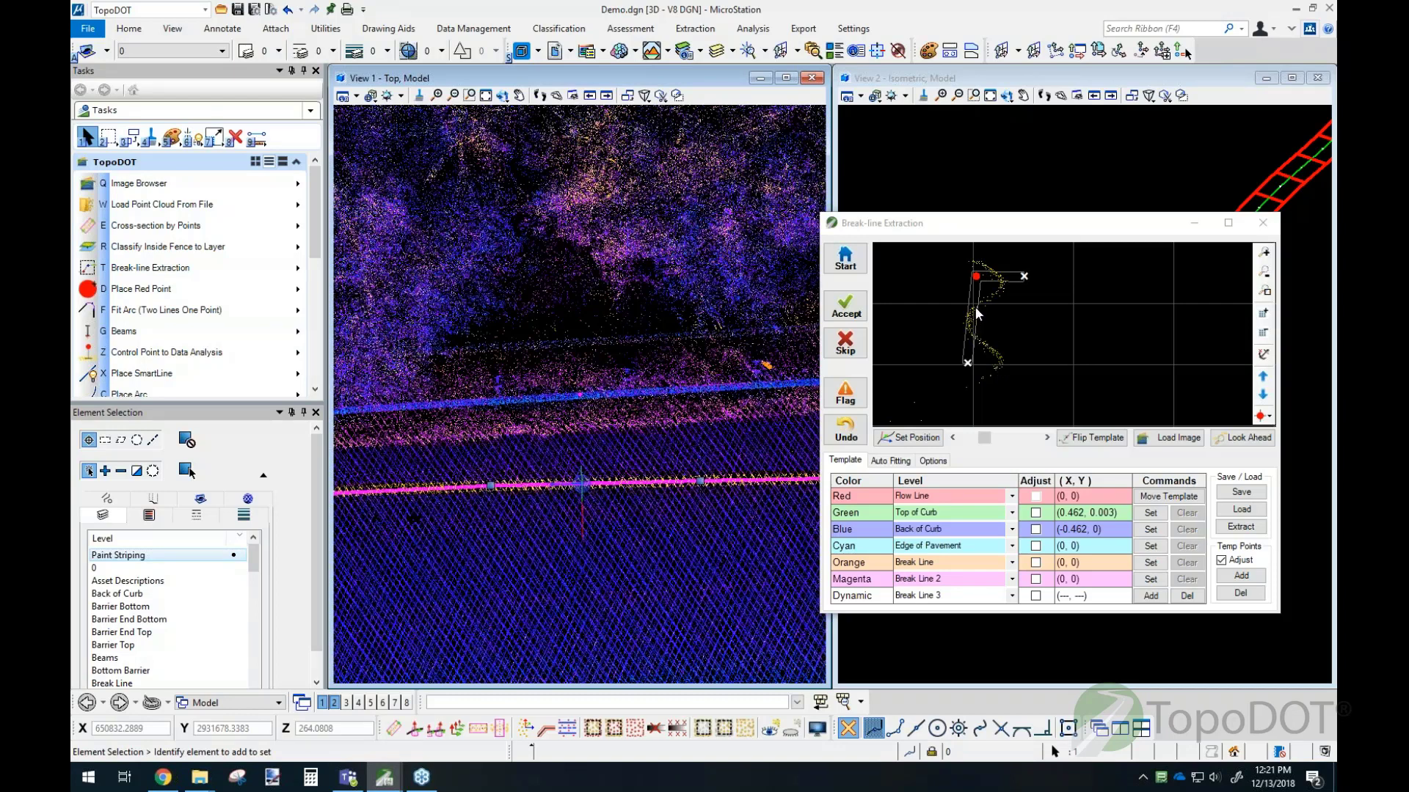
# Step: Close the guardrail extraction and start Break-line Extraction along the Paint Striping line beside the median barrier
pyautogui.moveTo(973, 221); pyautogui.dragTo(940, 203)
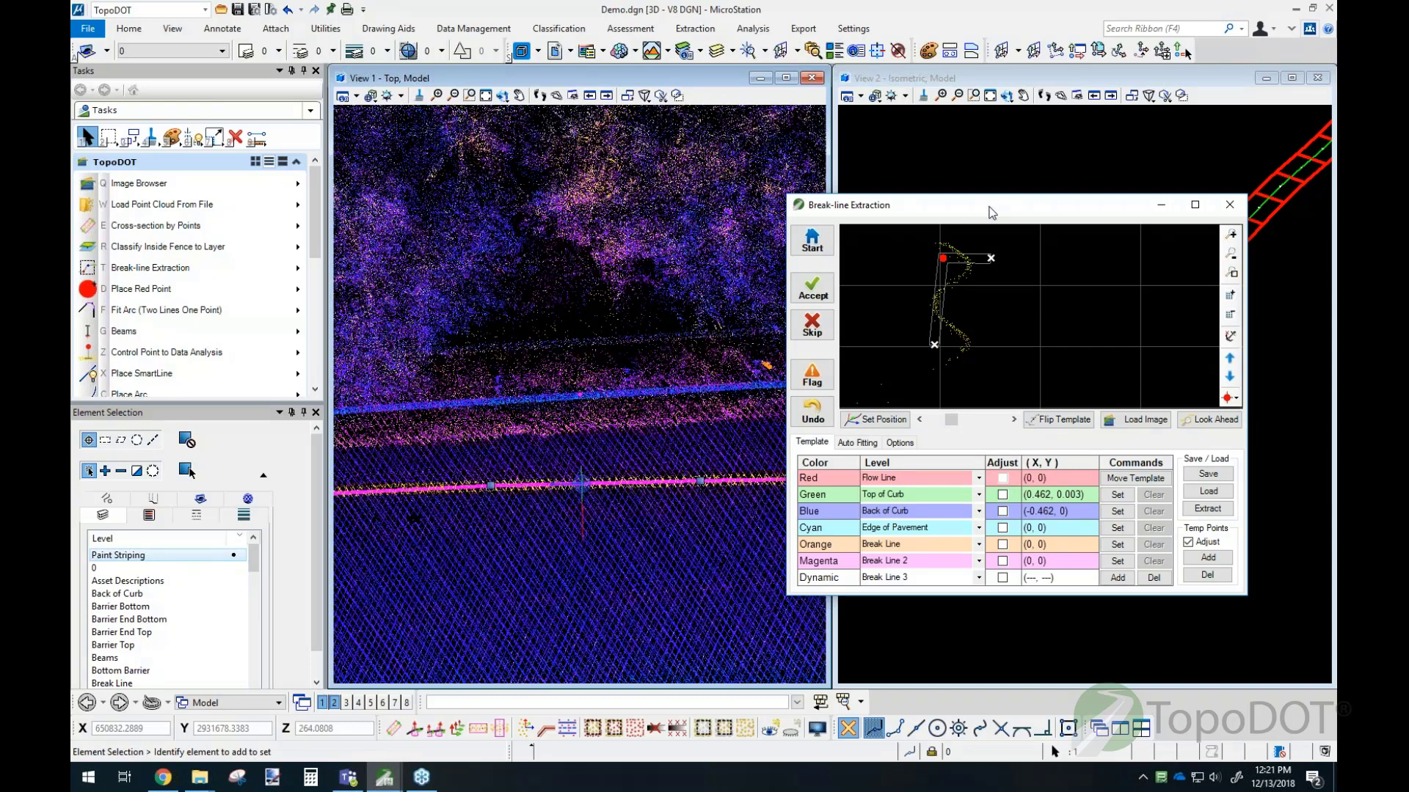
pyautogui.click(1230, 207)
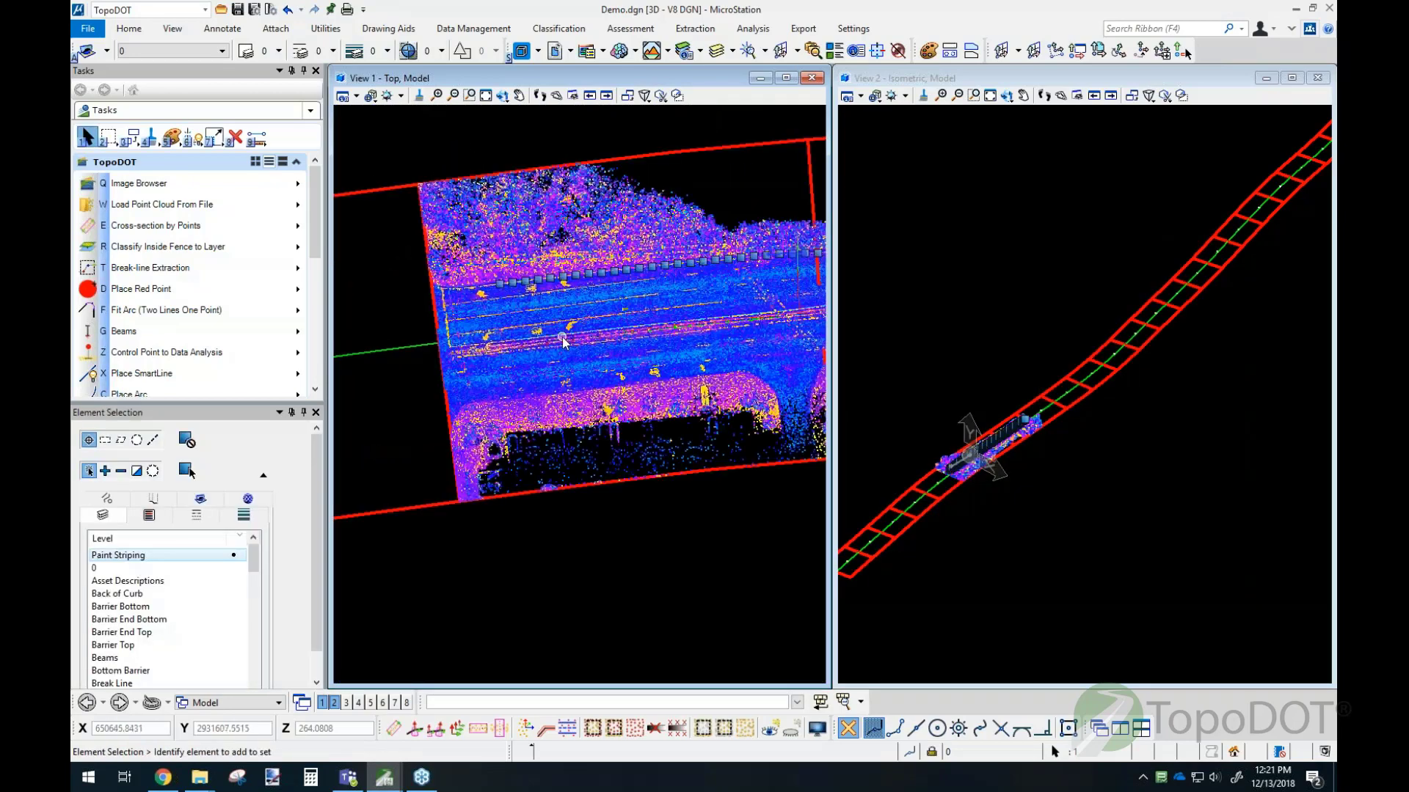
pyautogui.scroll(2, 565, 341)
pyautogui.scroll(2, 565, 342)
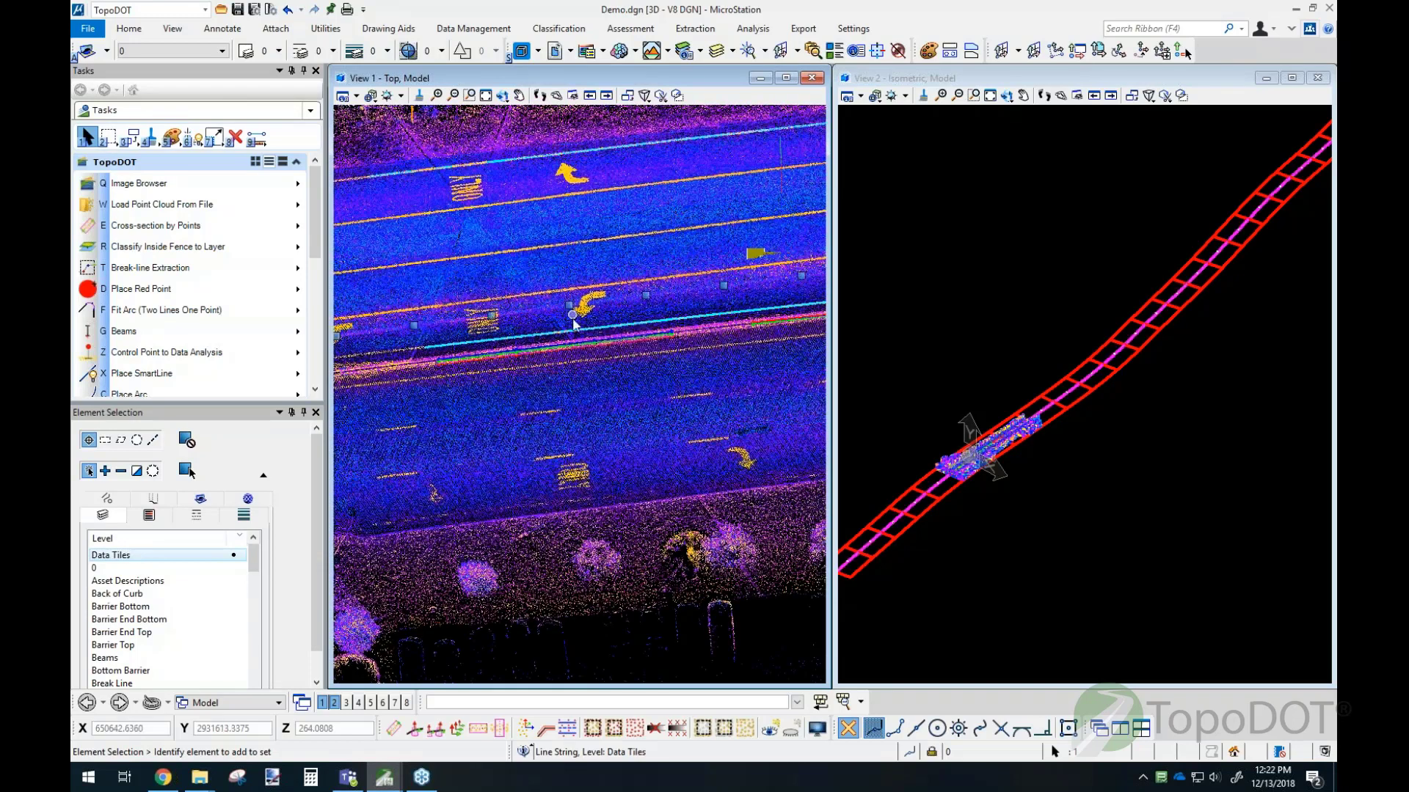
pyautogui.click(573, 321)
pyautogui.click(214, 273)
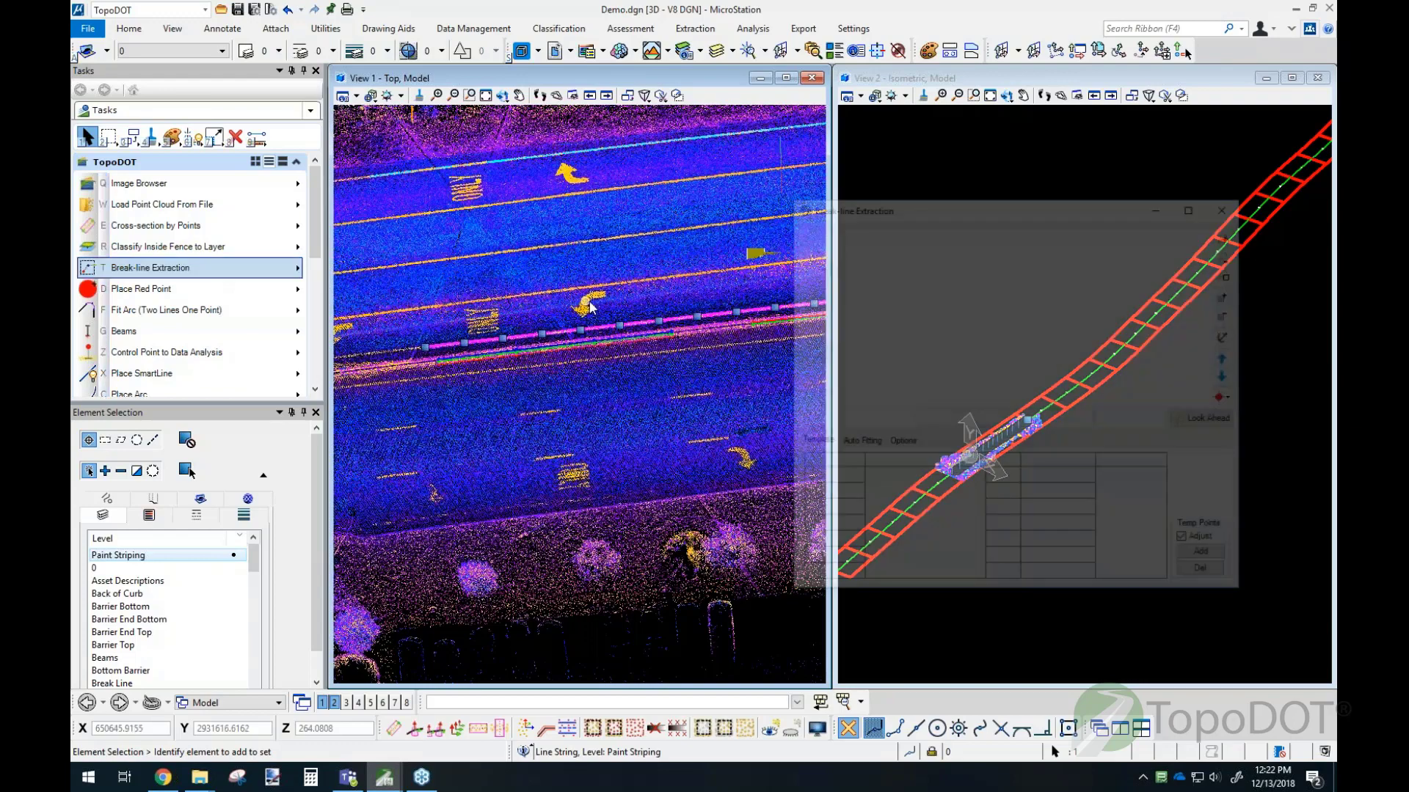
pyautogui.click(810, 246)
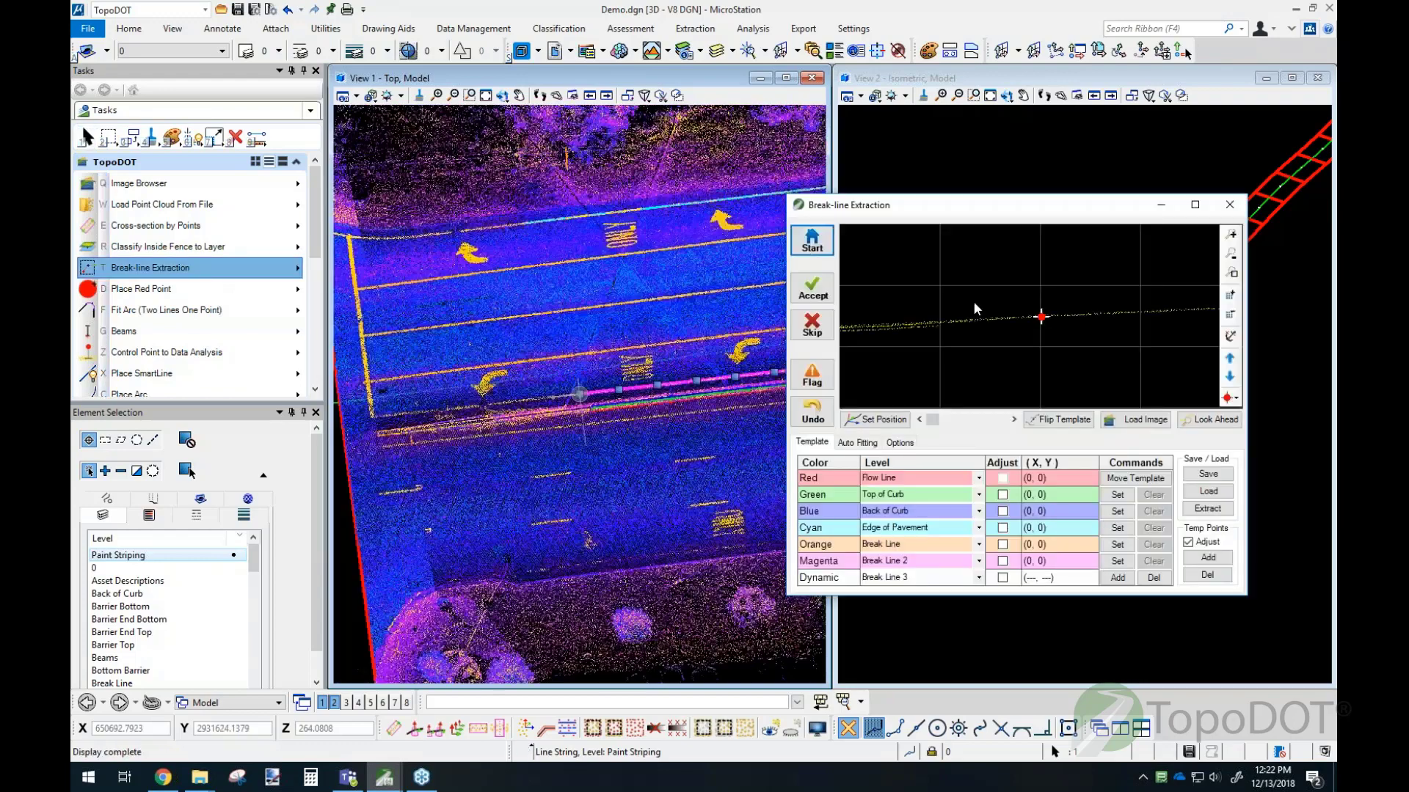
# Step: Load the Barrier 1 One Side.rcf template and advance the cross-section along the striping line to fit the barrier profile
pyautogui.click(1209, 491)
pyautogui.click(1051, 322)
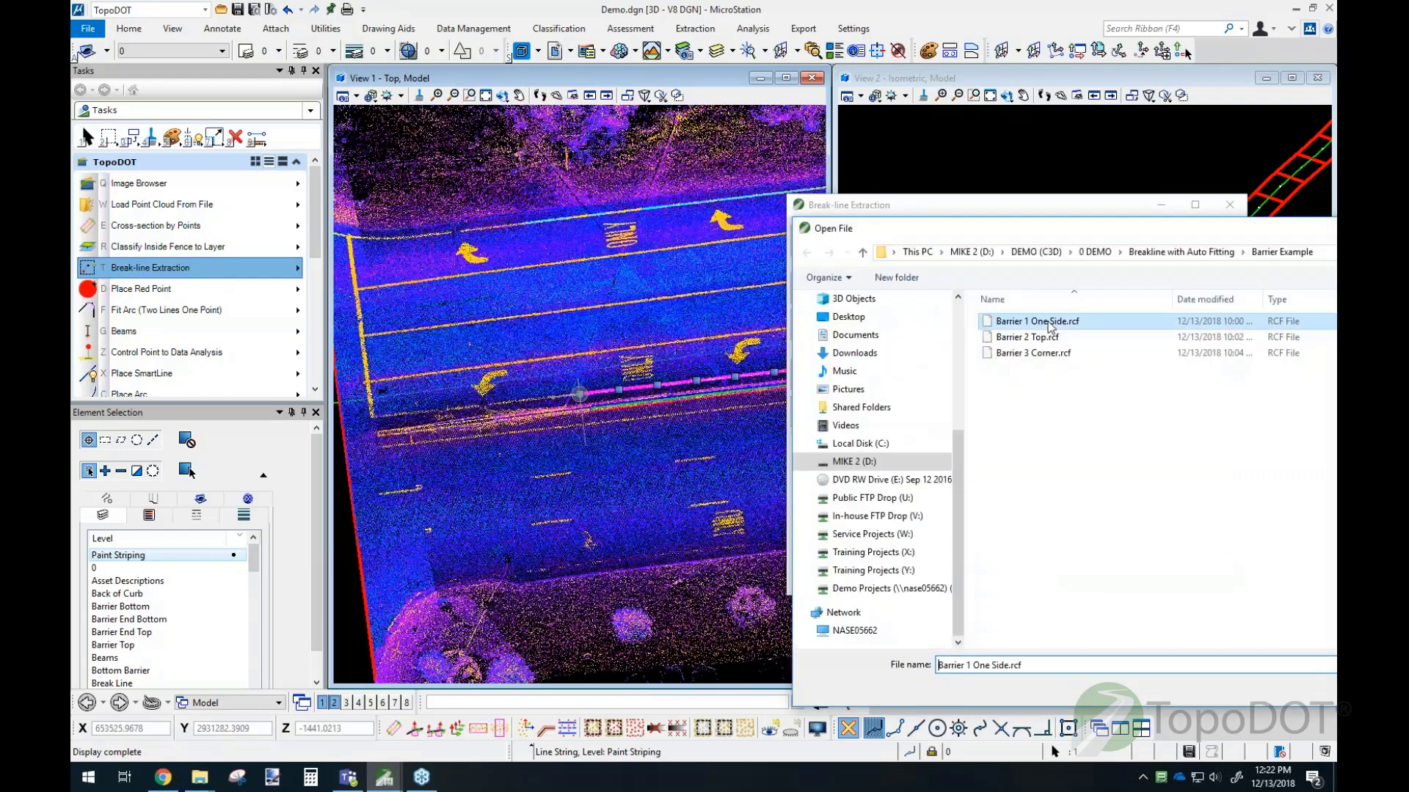
pyautogui.doubleClick(1051, 323)
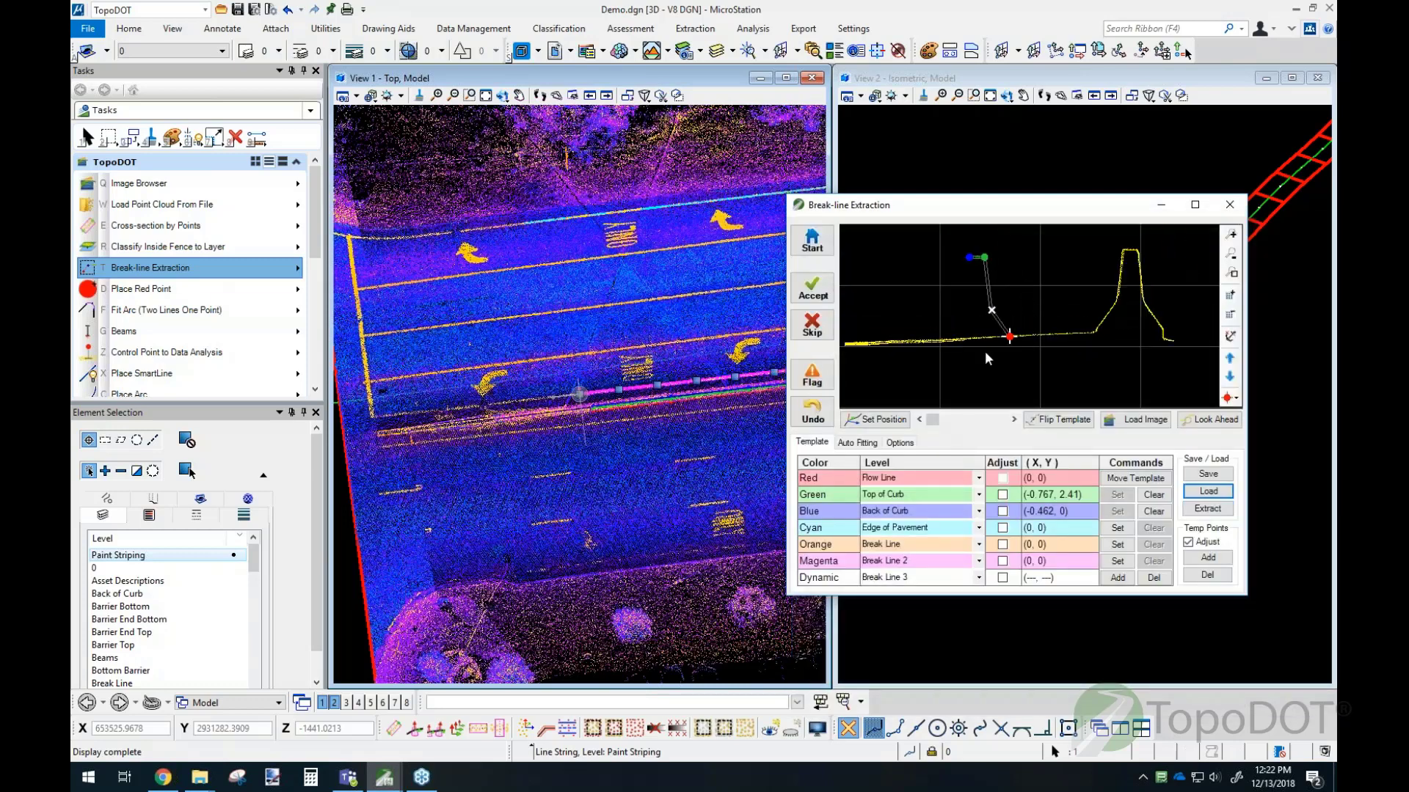
pyautogui.click(1013, 419)
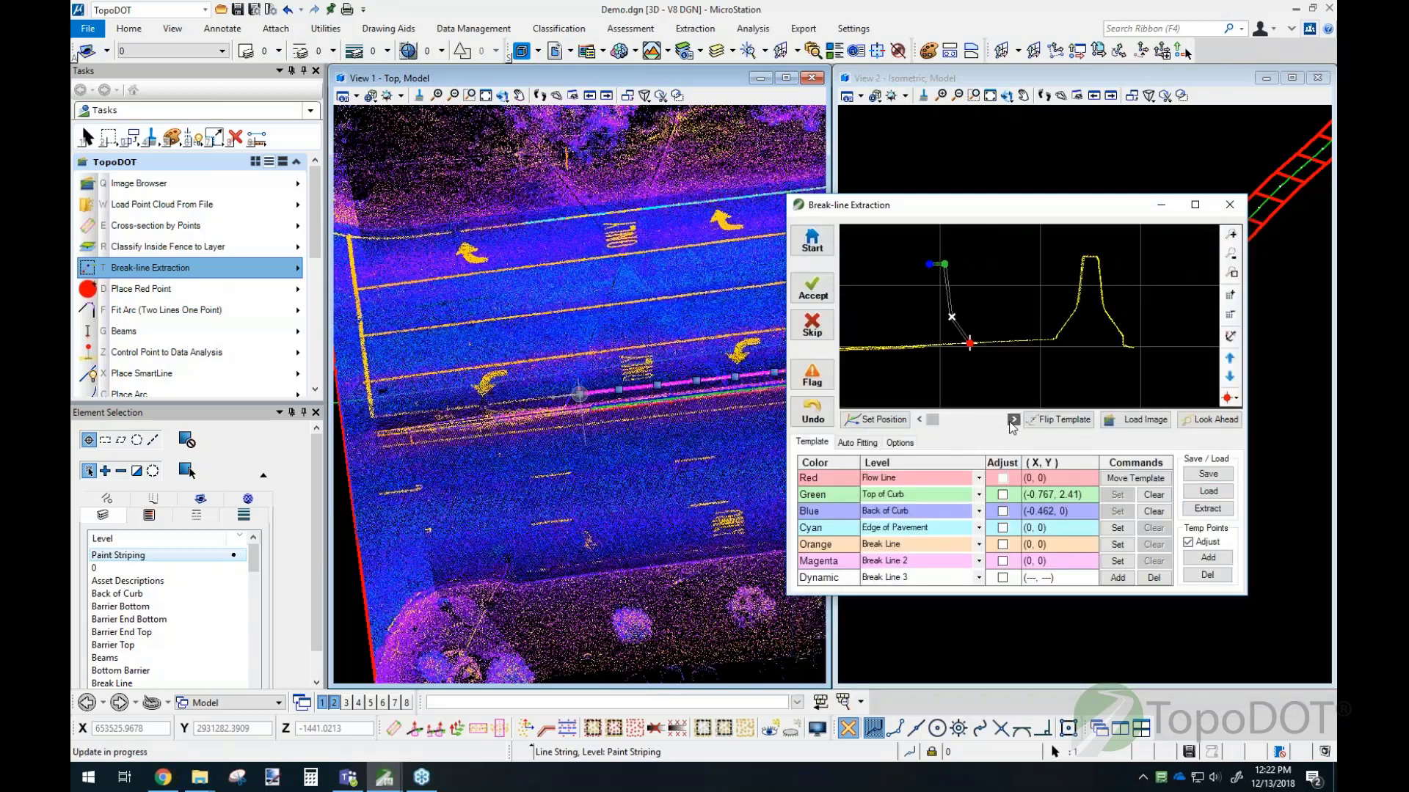
pyautogui.click(1013, 419)
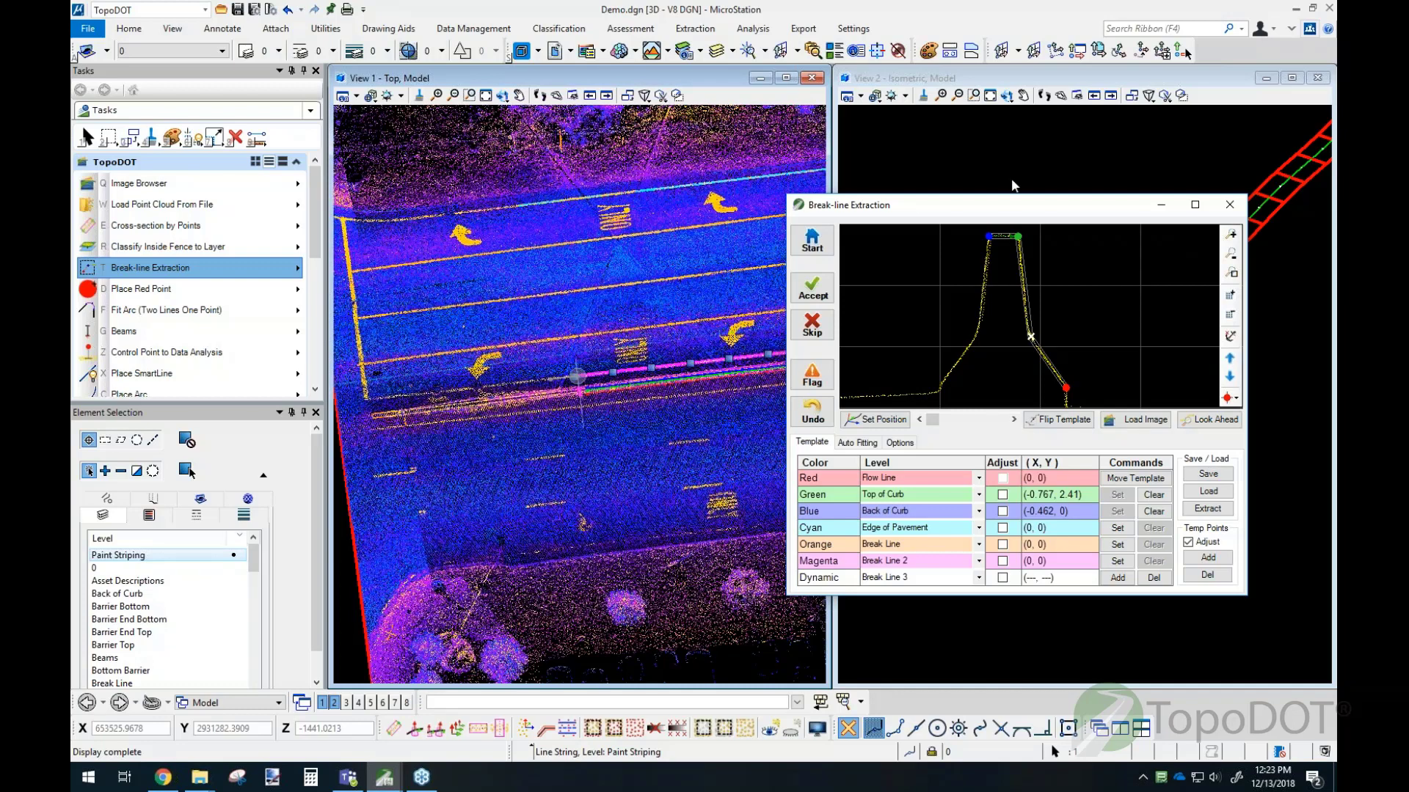
# Step: Switch to the browser and read through the Break-line Extraction wiki page down to its How To's section
pyautogui.click(163, 777)
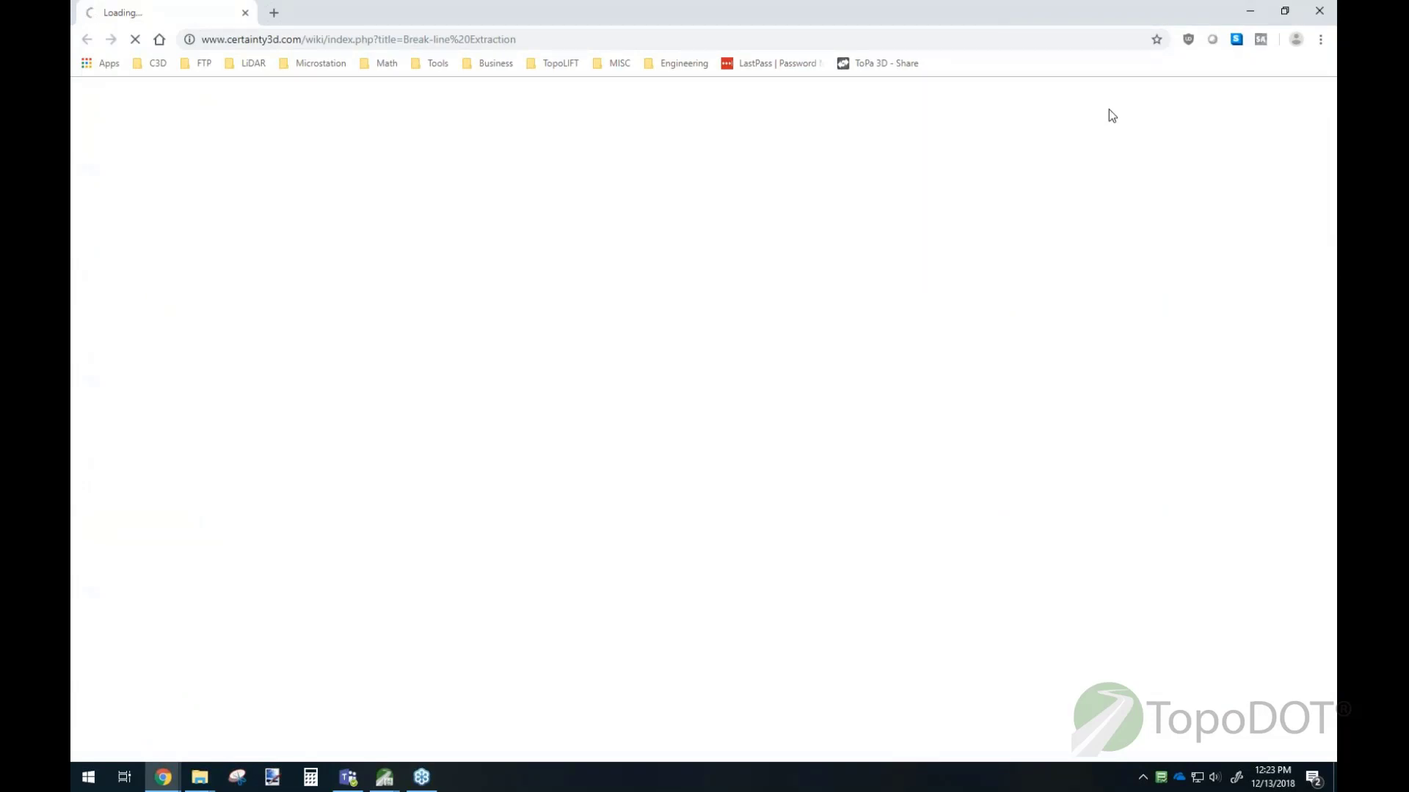
pyautogui.click(1325, 14)
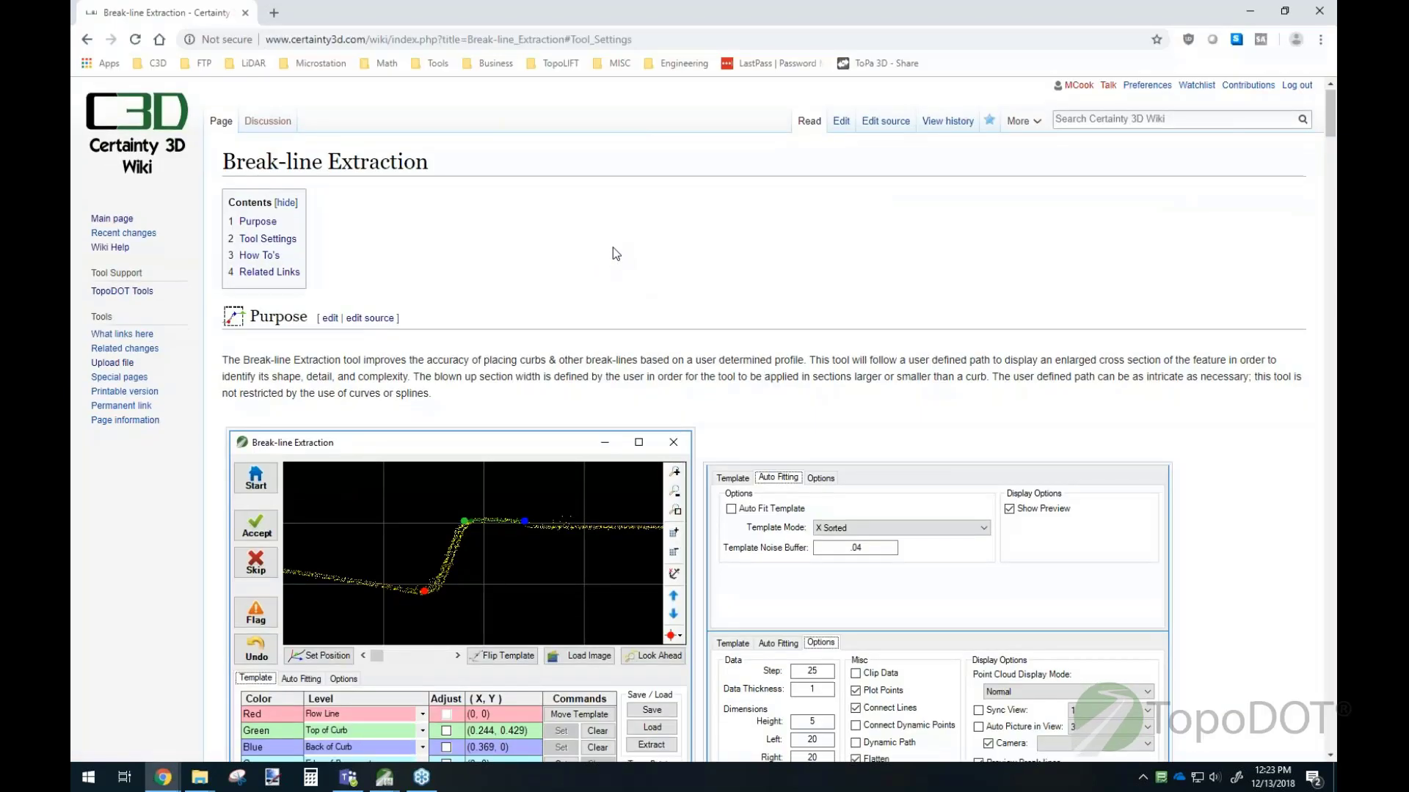
pyautogui.scroll(-20, 614, 248)
pyautogui.scroll(-20, 613, 250)
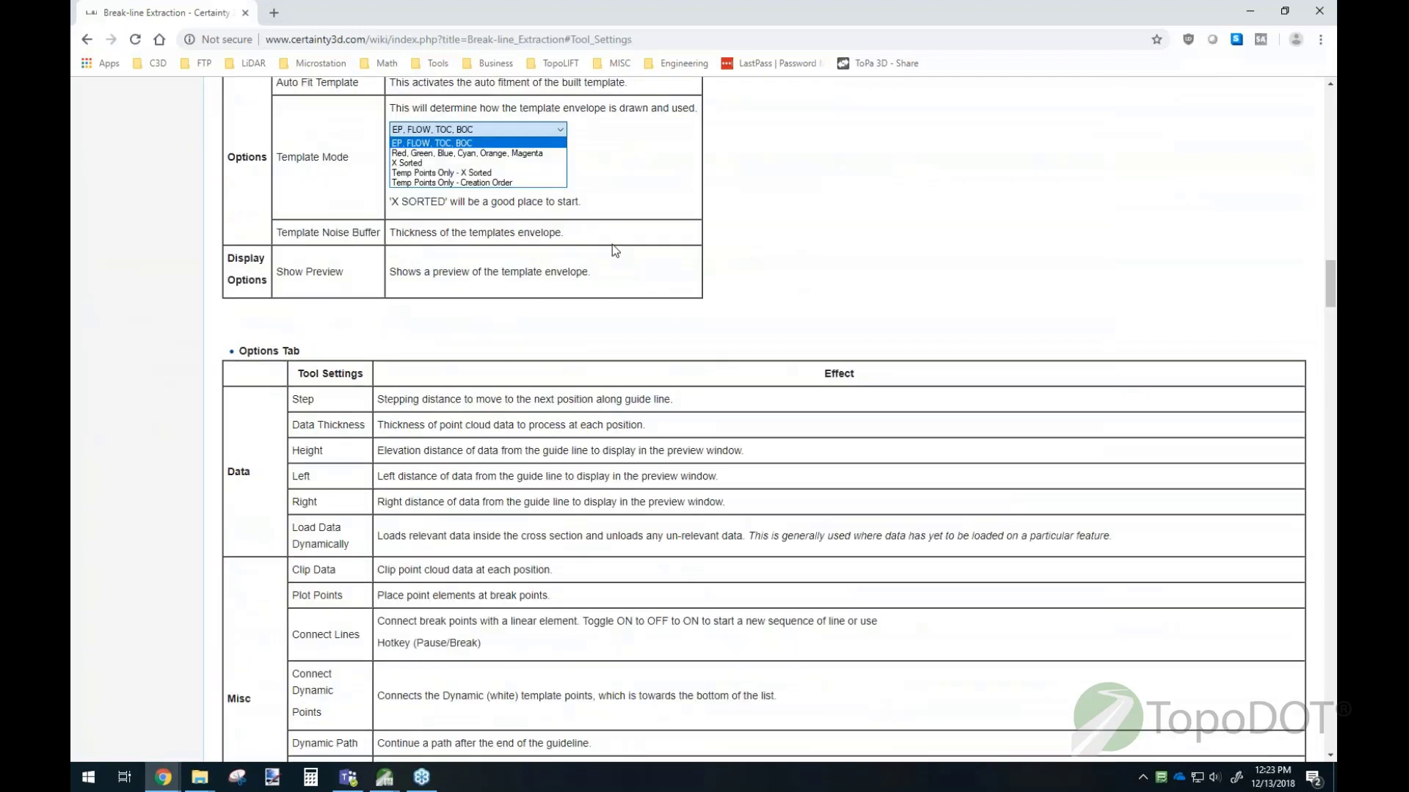
pyautogui.scroll(-2, 608, 252)
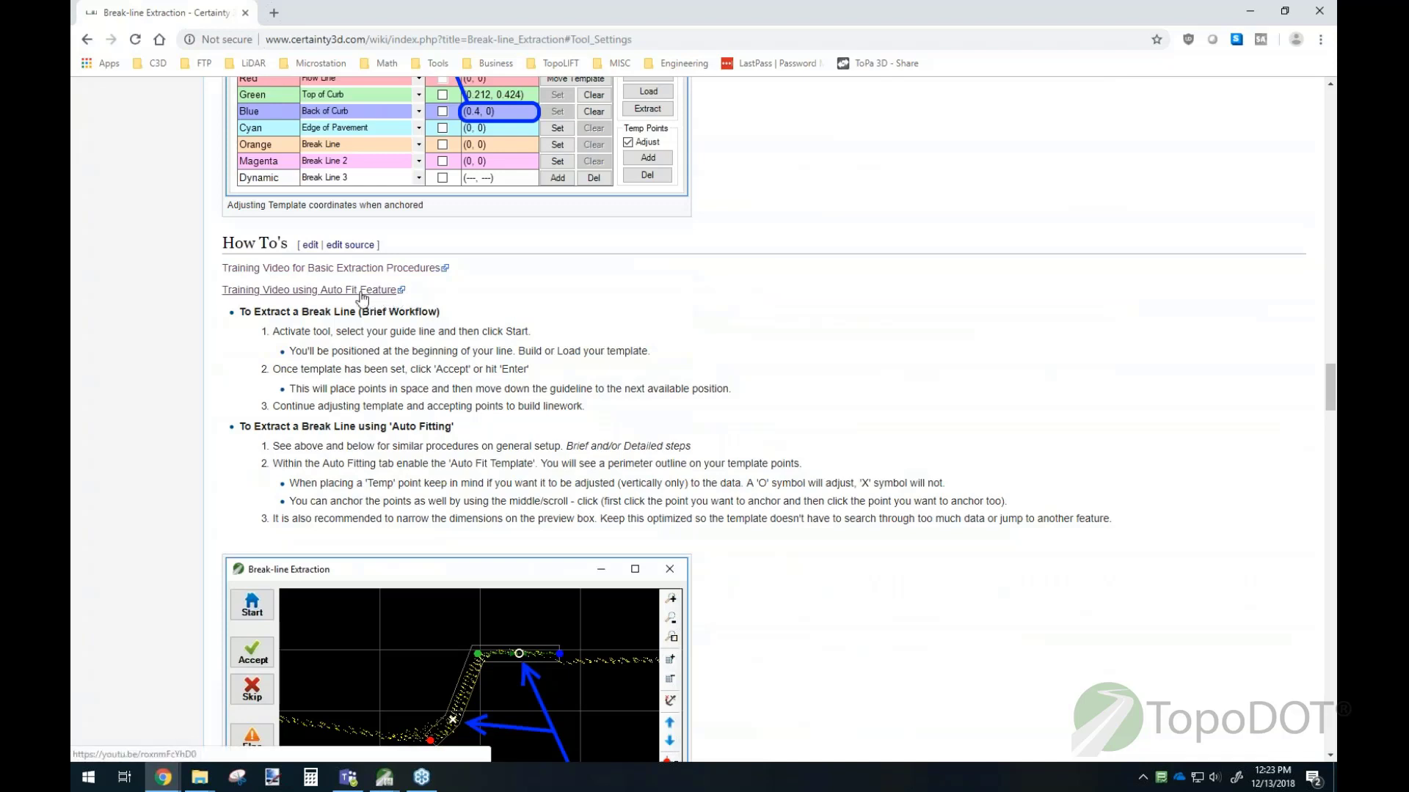
# Step: View the Auto Fit Feature training video in a new tab, review the wiki's Auto Fitting instructions, and return to MicroStation
pyautogui.rightClick(279, 295)
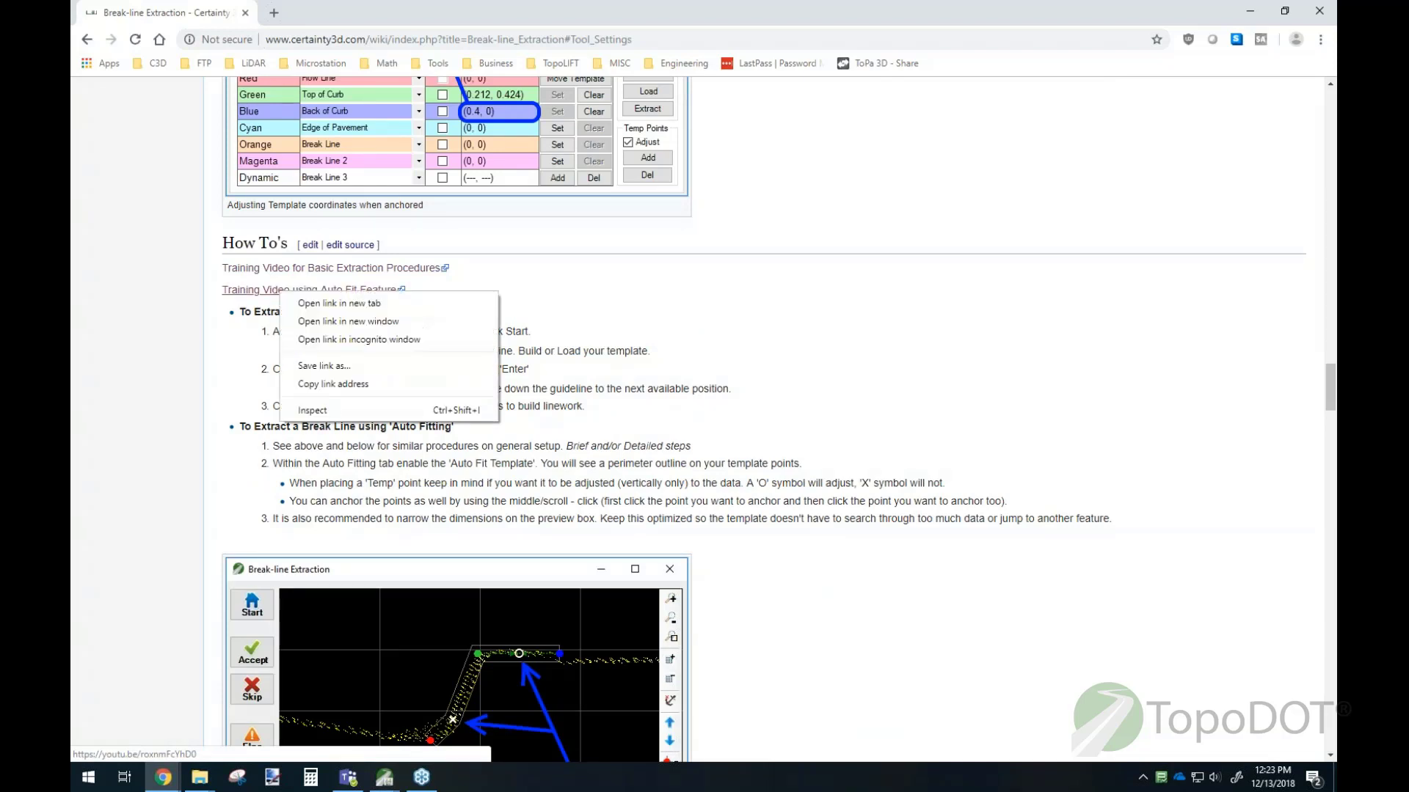
pyautogui.click(342, 304)
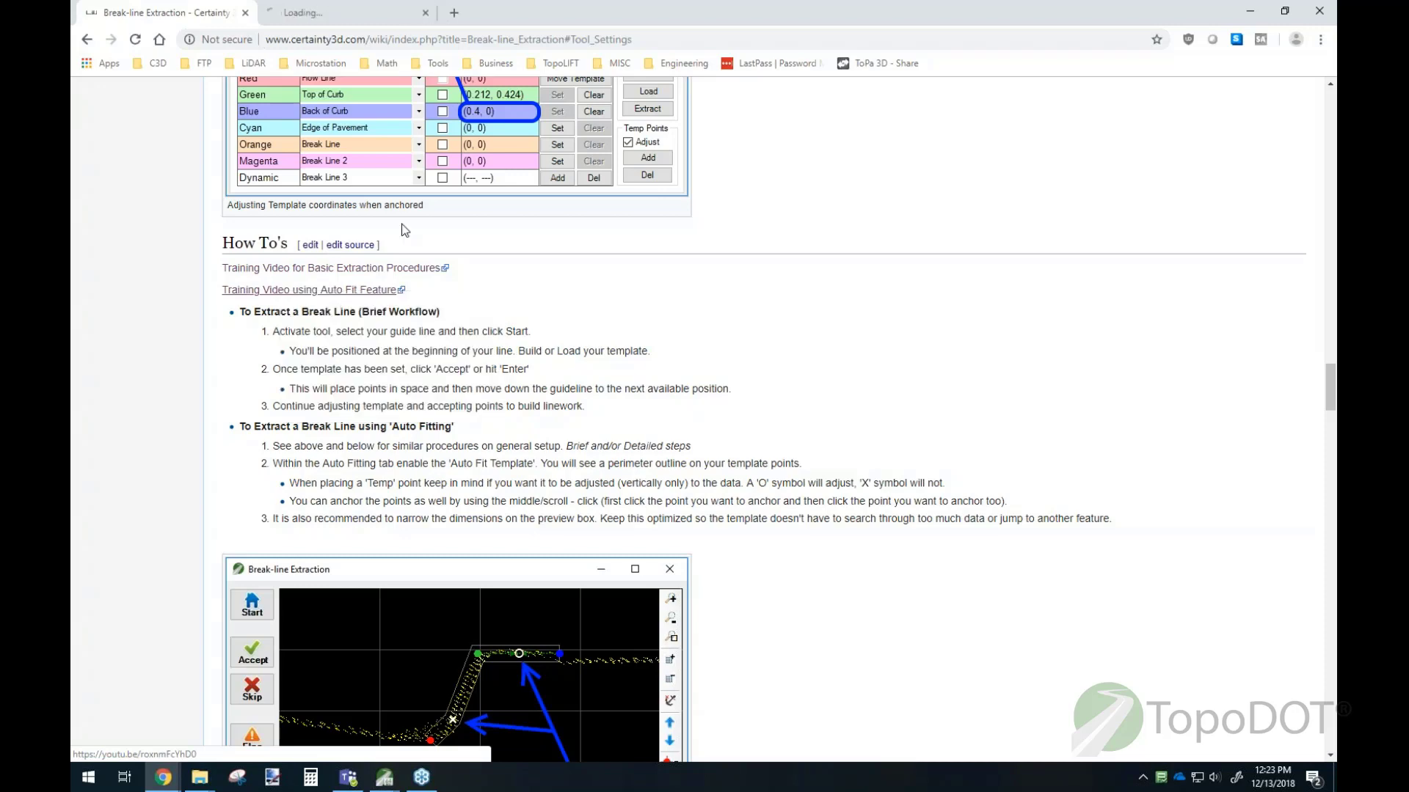
pyautogui.click(354, 14)
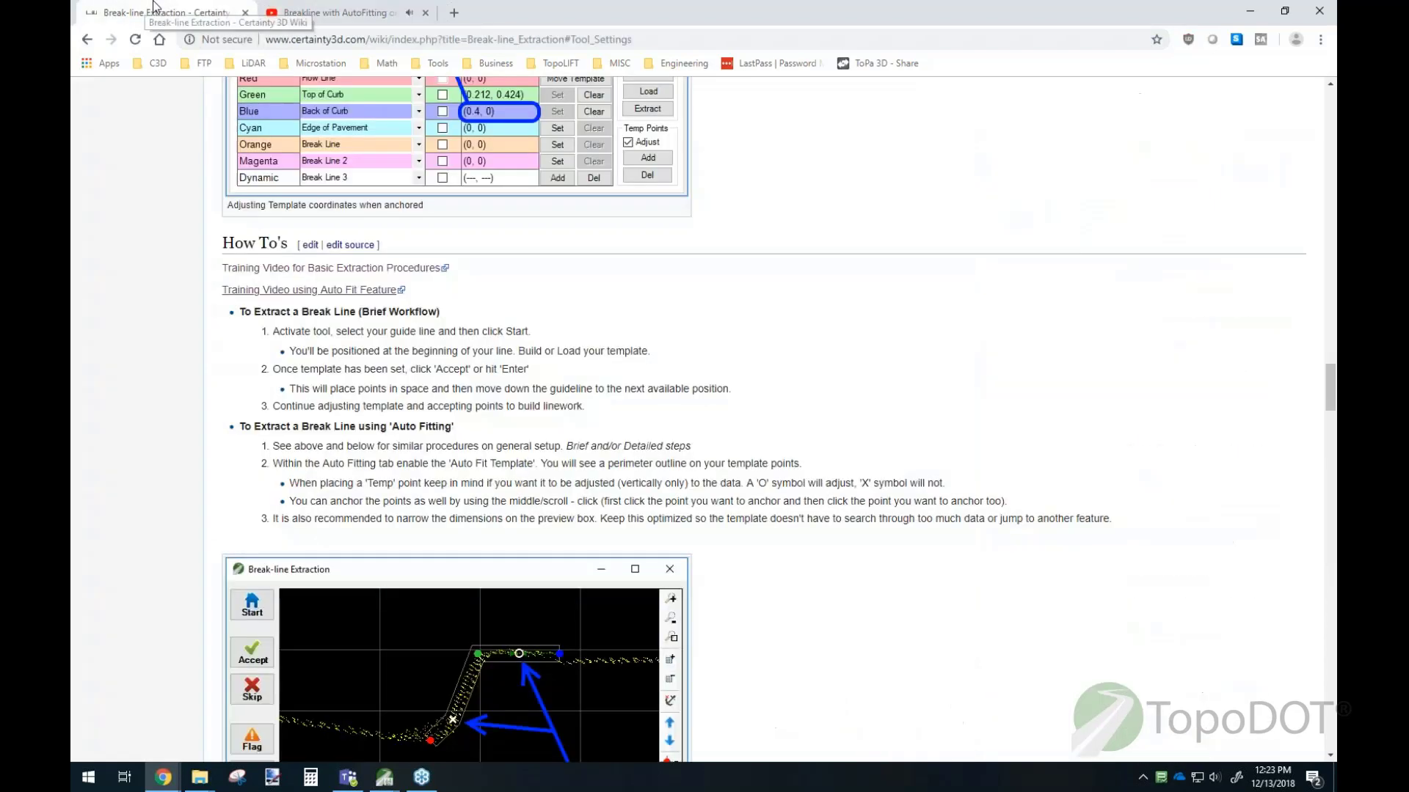
pyautogui.click(163, 12)
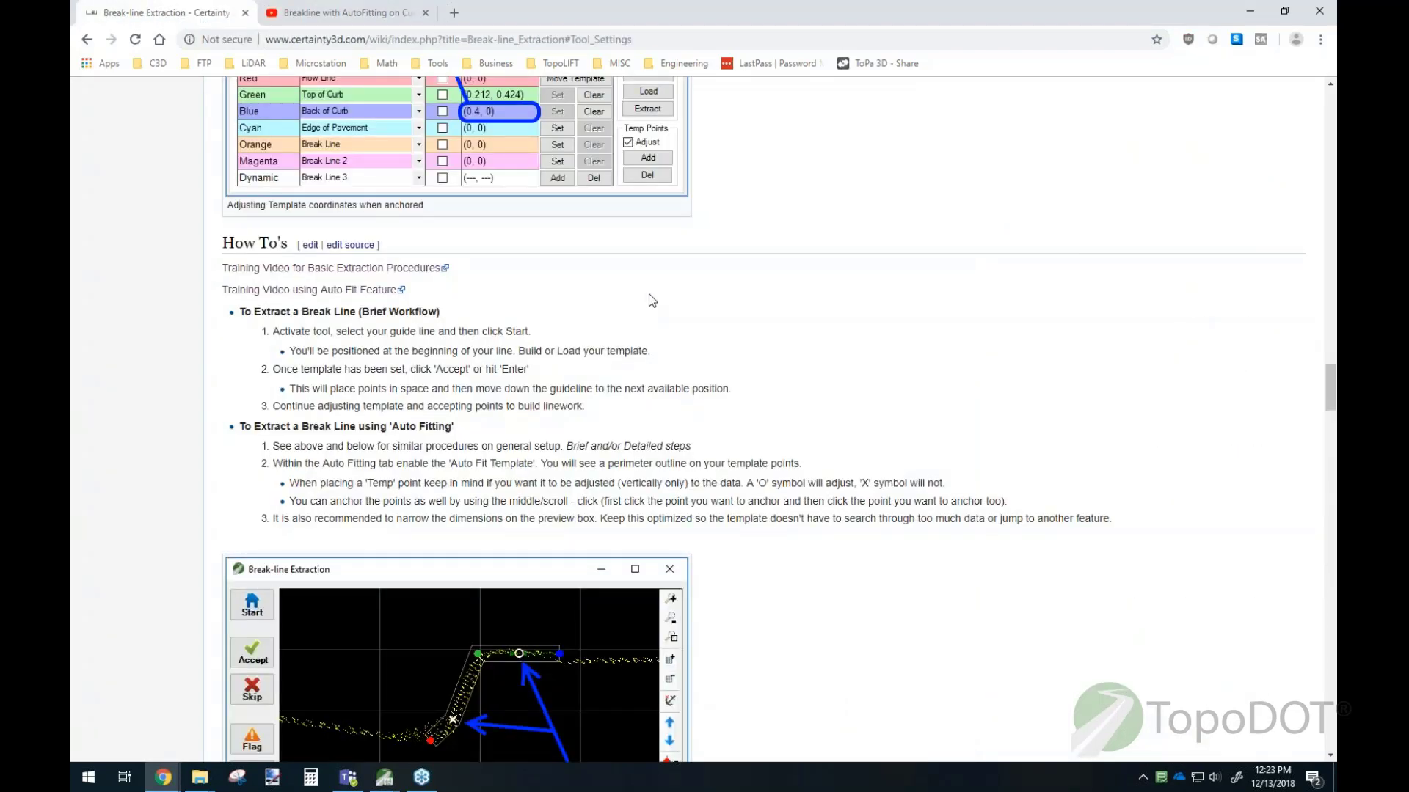
pyautogui.scroll(-1, 650, 300)
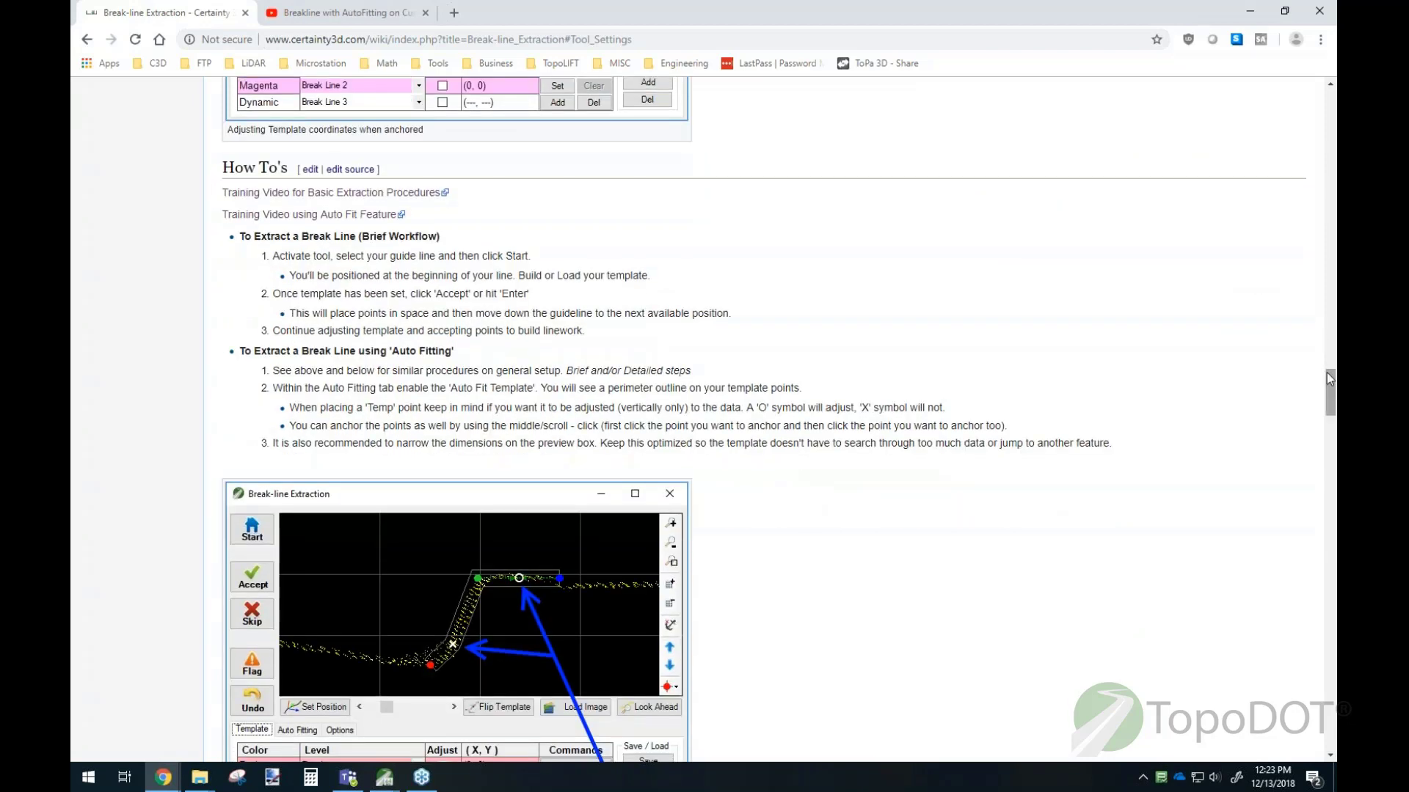
pyautogui.scroll(-1, 1327, 381)
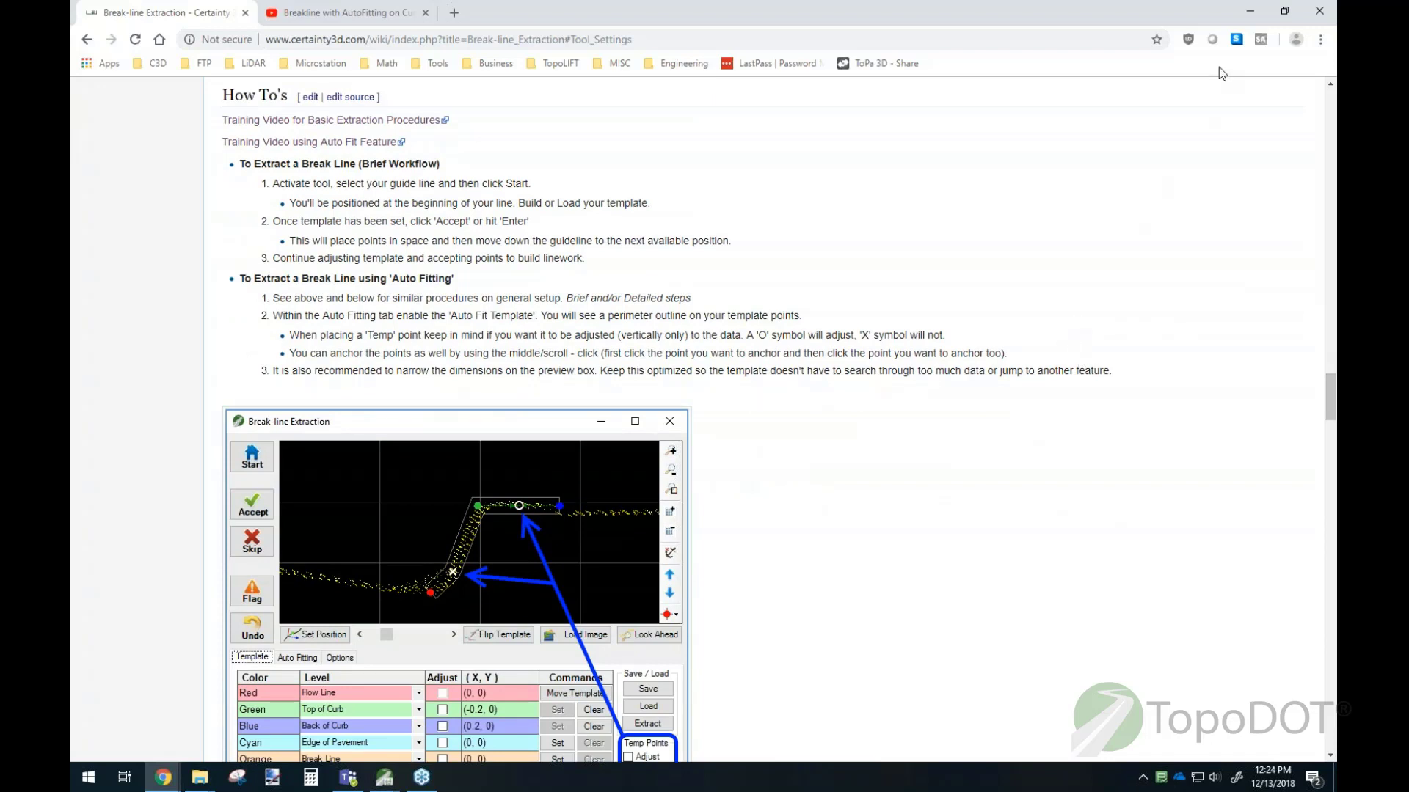
pyautogui.click(1252, 12)
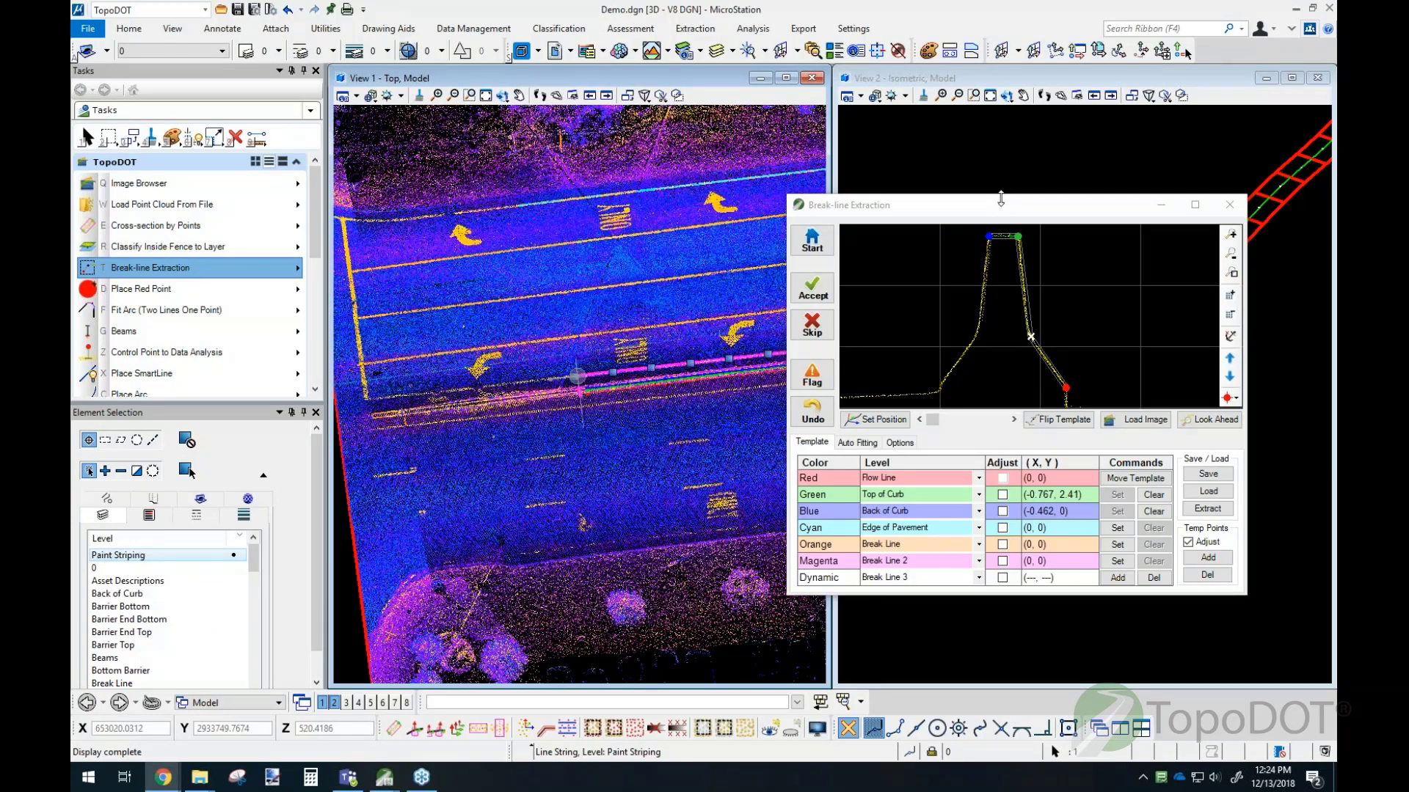
# Step: Turn off adjustment for temporary points and add a zigzag series of them to the template beside the barrier profile
pyautogui.click(1188, 542)
pyautogui.click(1207, 557)
pyautogui.click(1149, 366)
pyautogui.click(1117, 367)
pyautogui.click(1099, 349)
pyautogui.click(1134, 323)
pyautogui.click(1153, 278)
pyautogui.click(1189, 309)
pyautogui.click(1179, 329)
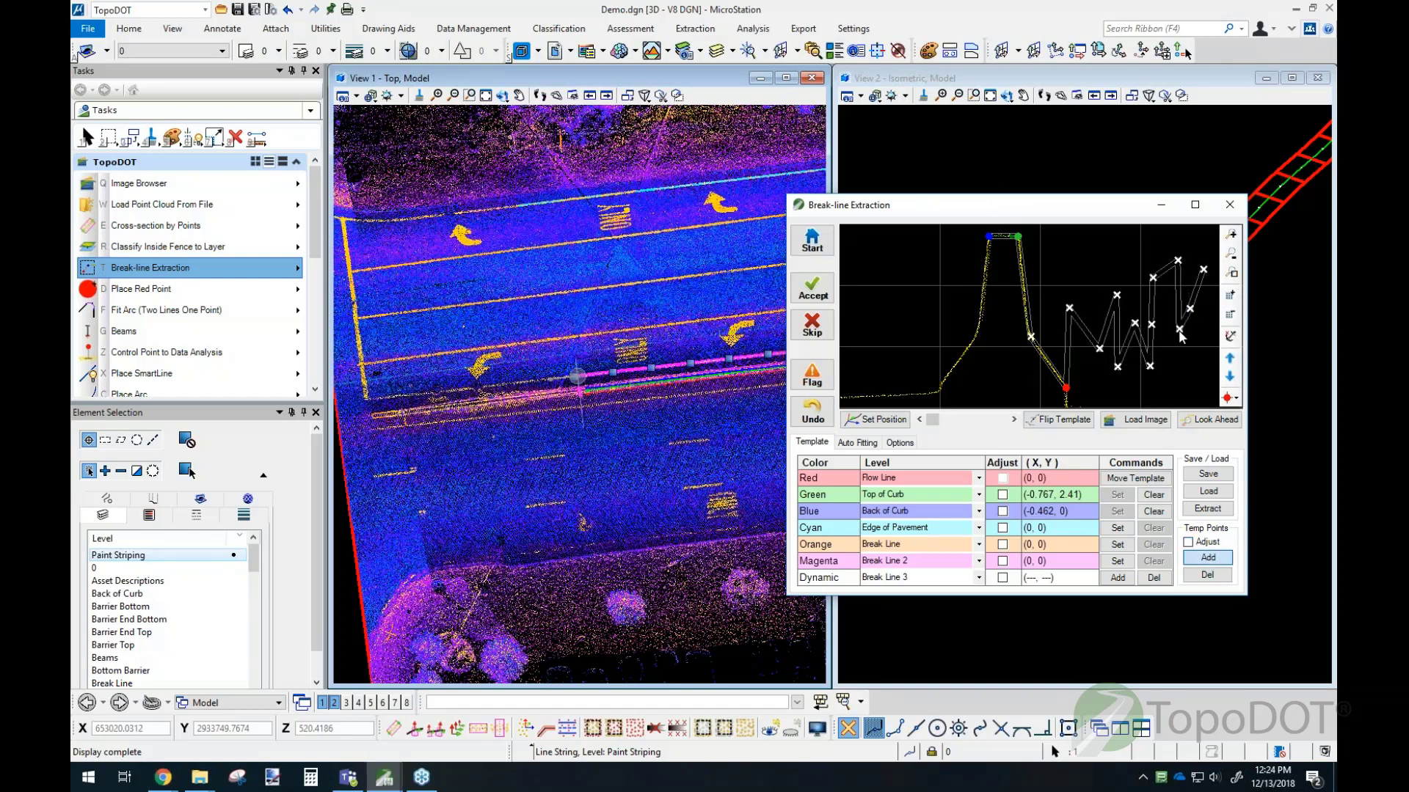
# Step: Delete several of the zigzag temporary points and reload the Barrier 1 One Side.rcf template
pyautogui.click(1208, 575)
pyautogui.click(1229, 336)
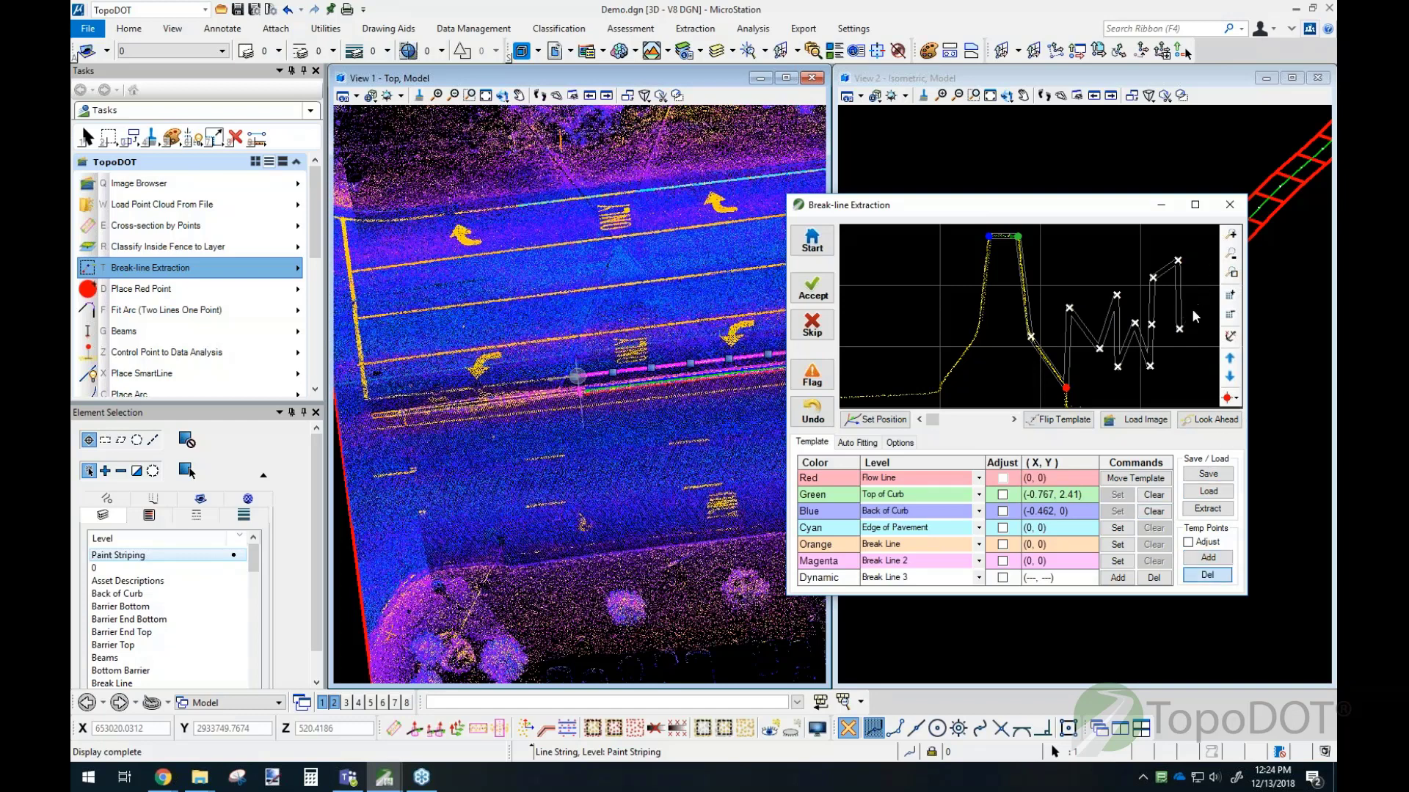
pyautogui.click(1181, 328)
pyautogui.click(1152, 277)
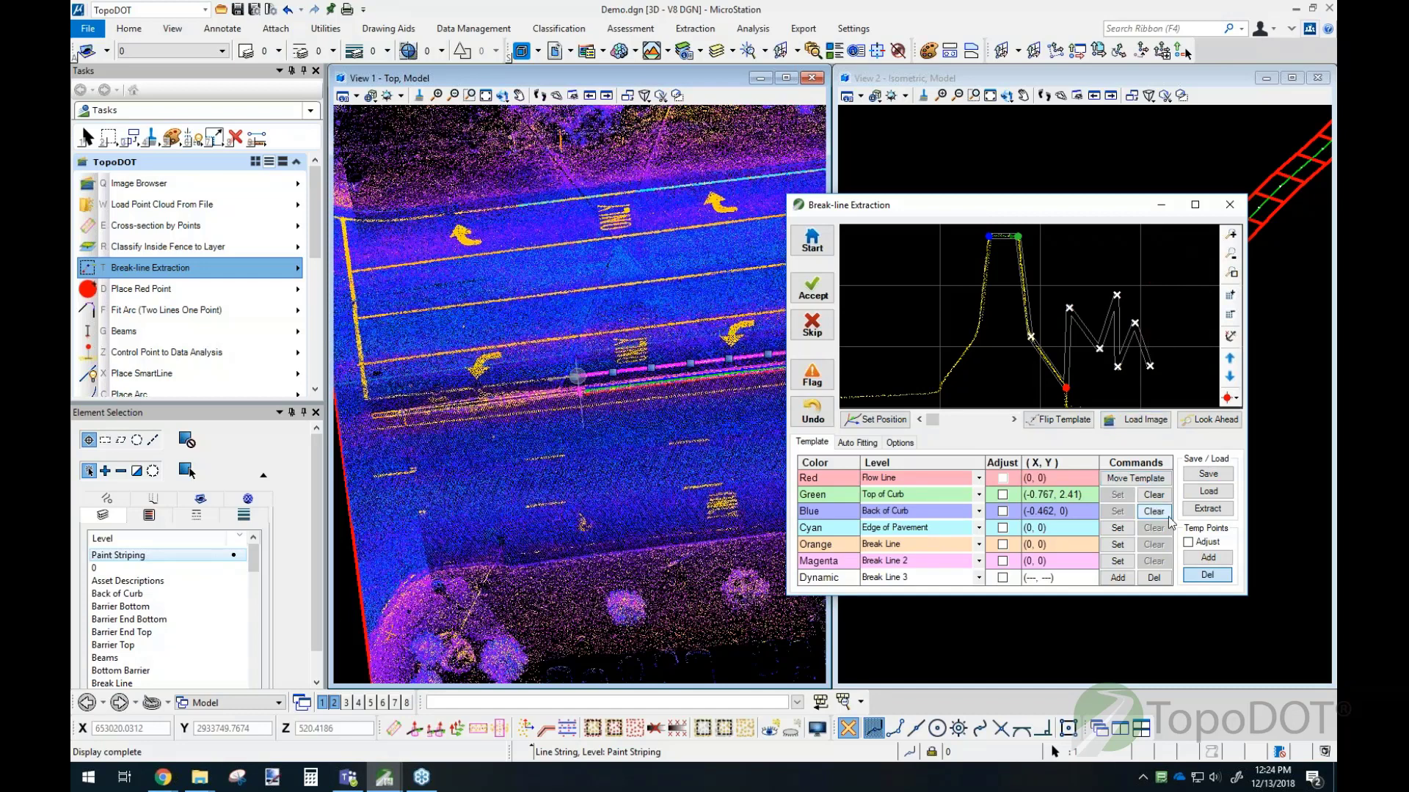
pyautogui.click(1208, 491)
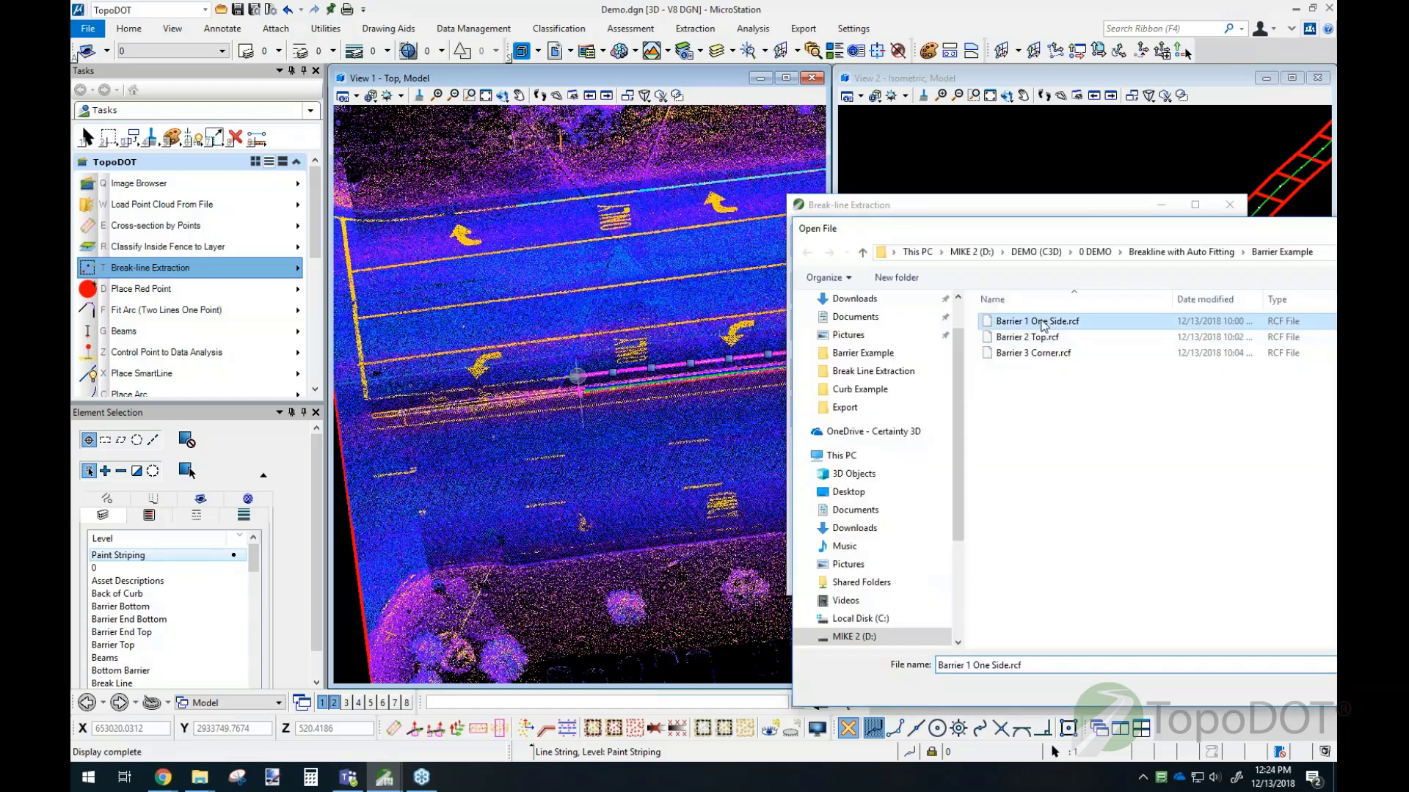
pyautogui.doubleClick(1114, 342)
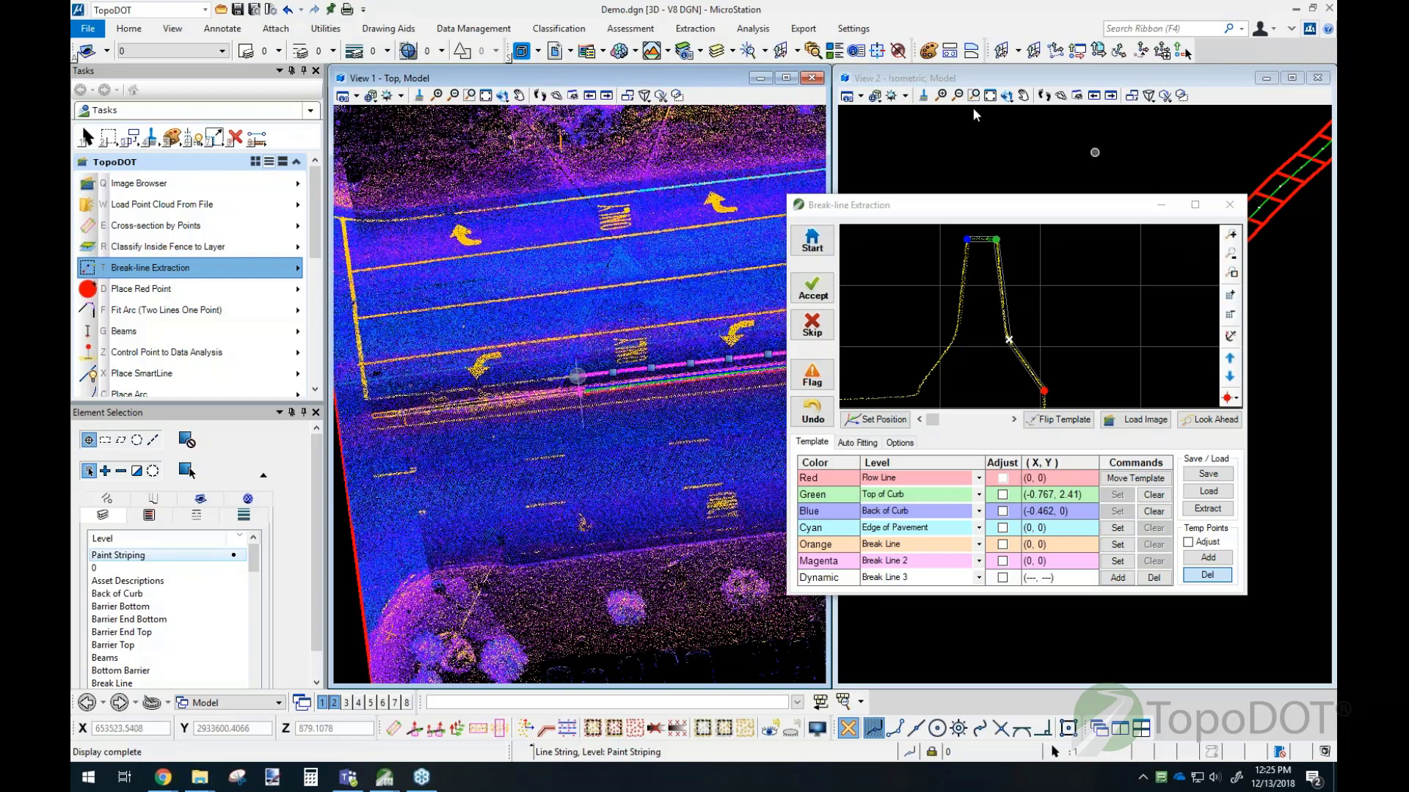
# Step: Examine the start of the extracted barrier lines and check the Connect Lines setting in the extraction options
pyautogui.moveTo(1010, 198); pyautogui.dragTo(945, 174)
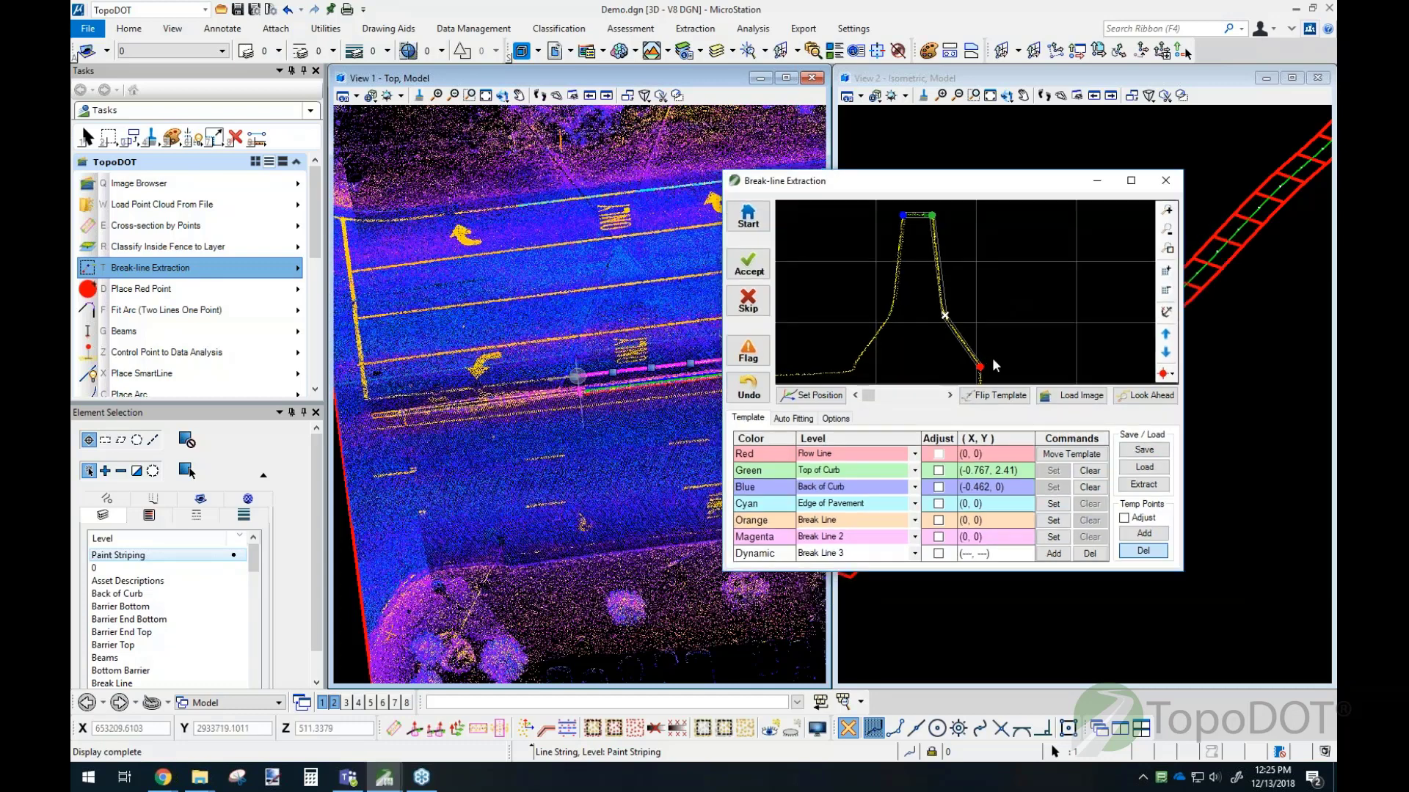
pyautogui.click(601, 395)
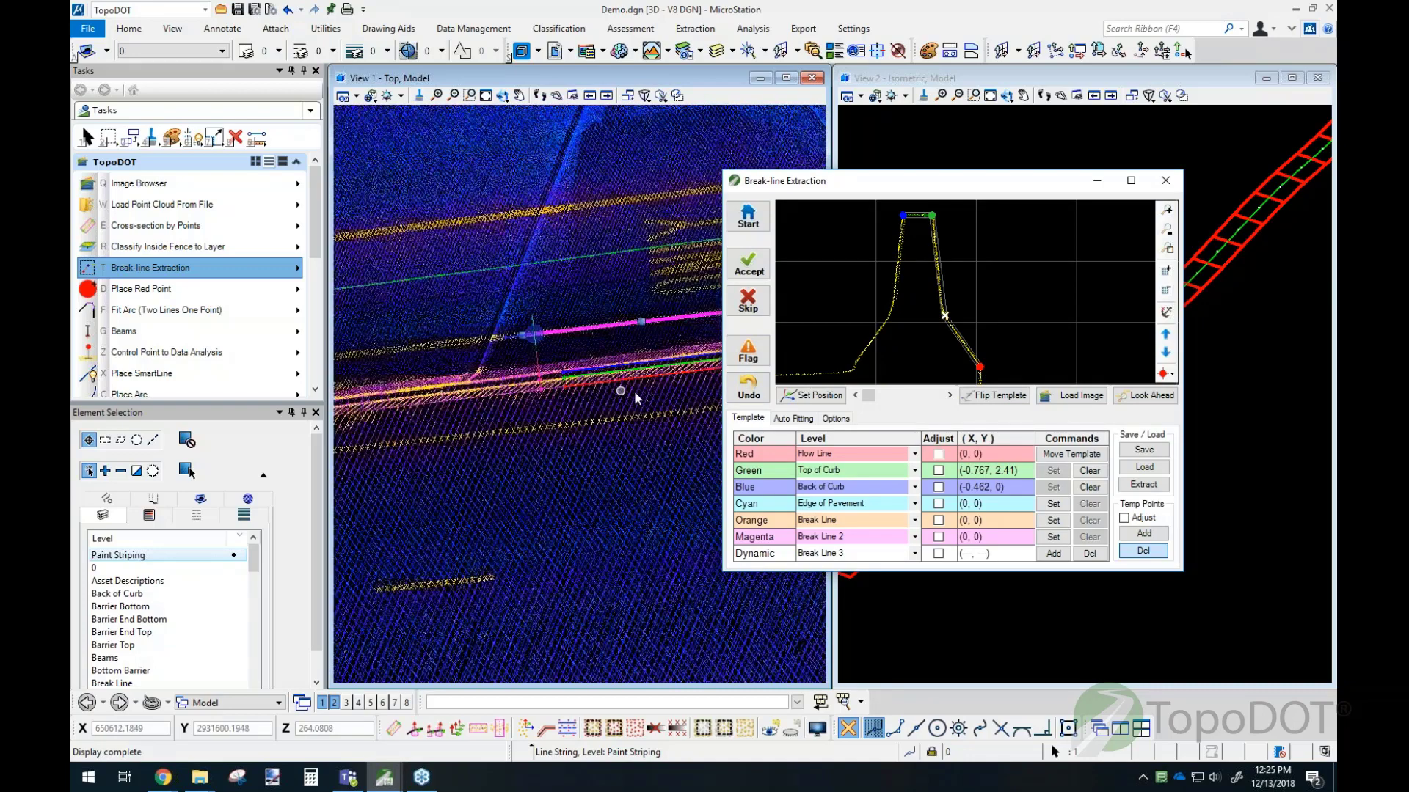
pyautogui.click(836, 418)
pyautogui.click(870, 466)
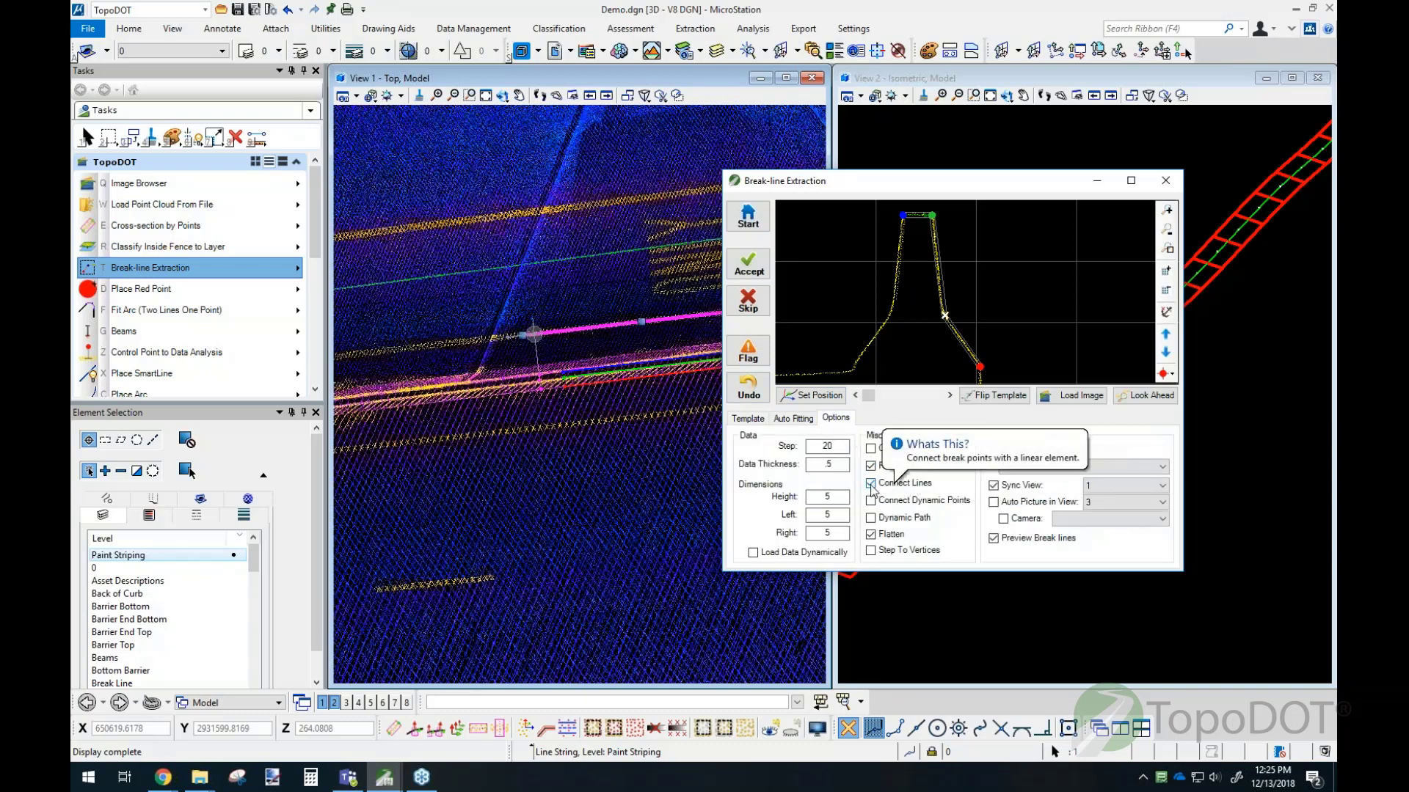
# Step: Set the extraction position farther along the striping line beside the median barrier and accept the cross-section there
pyautogui.scroll(-4, 563, 445)
pyautogui.scroll(2, 630, 410)
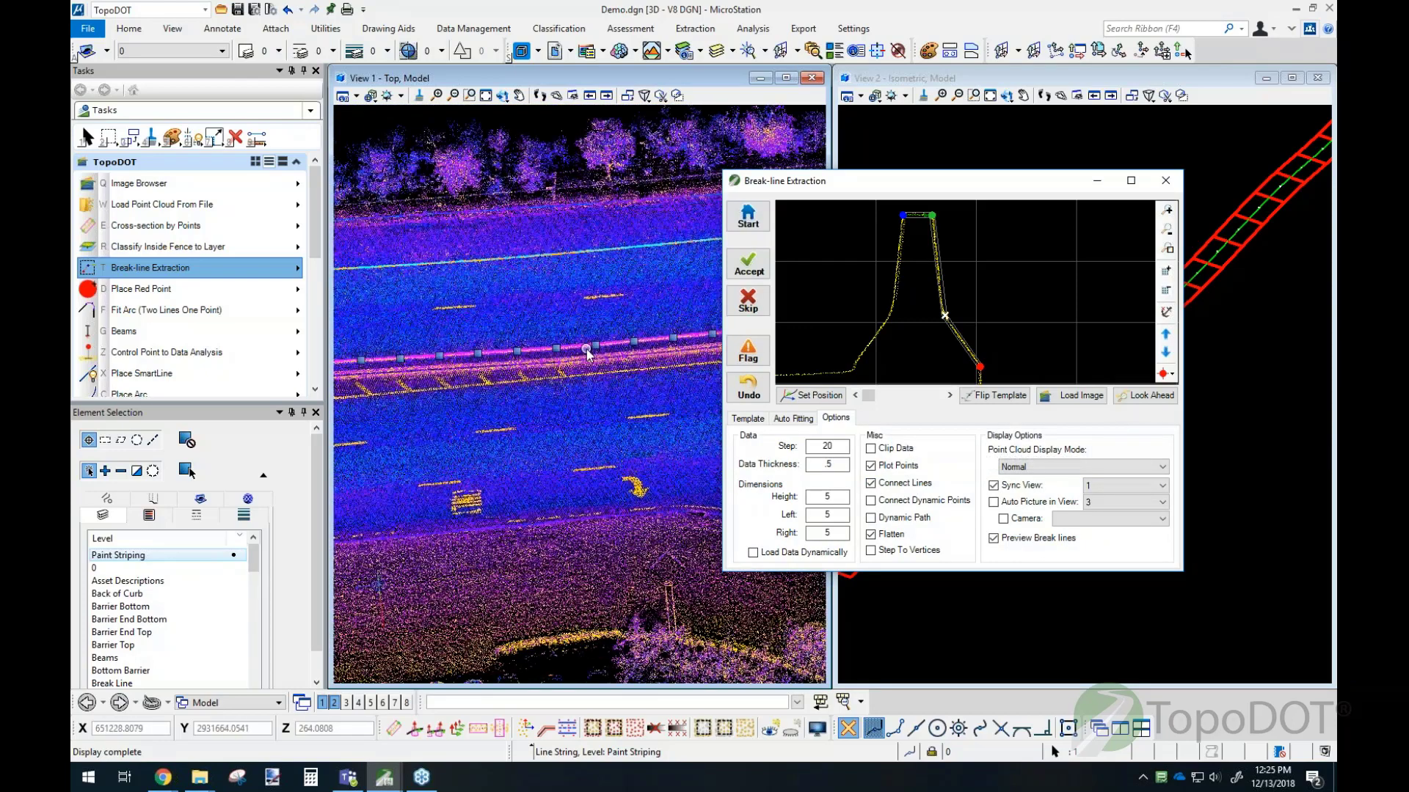
pyautogui.scroll(3, 579, 367)
pyautogui.click(820, 396)
pyautogui.click(596, 376)
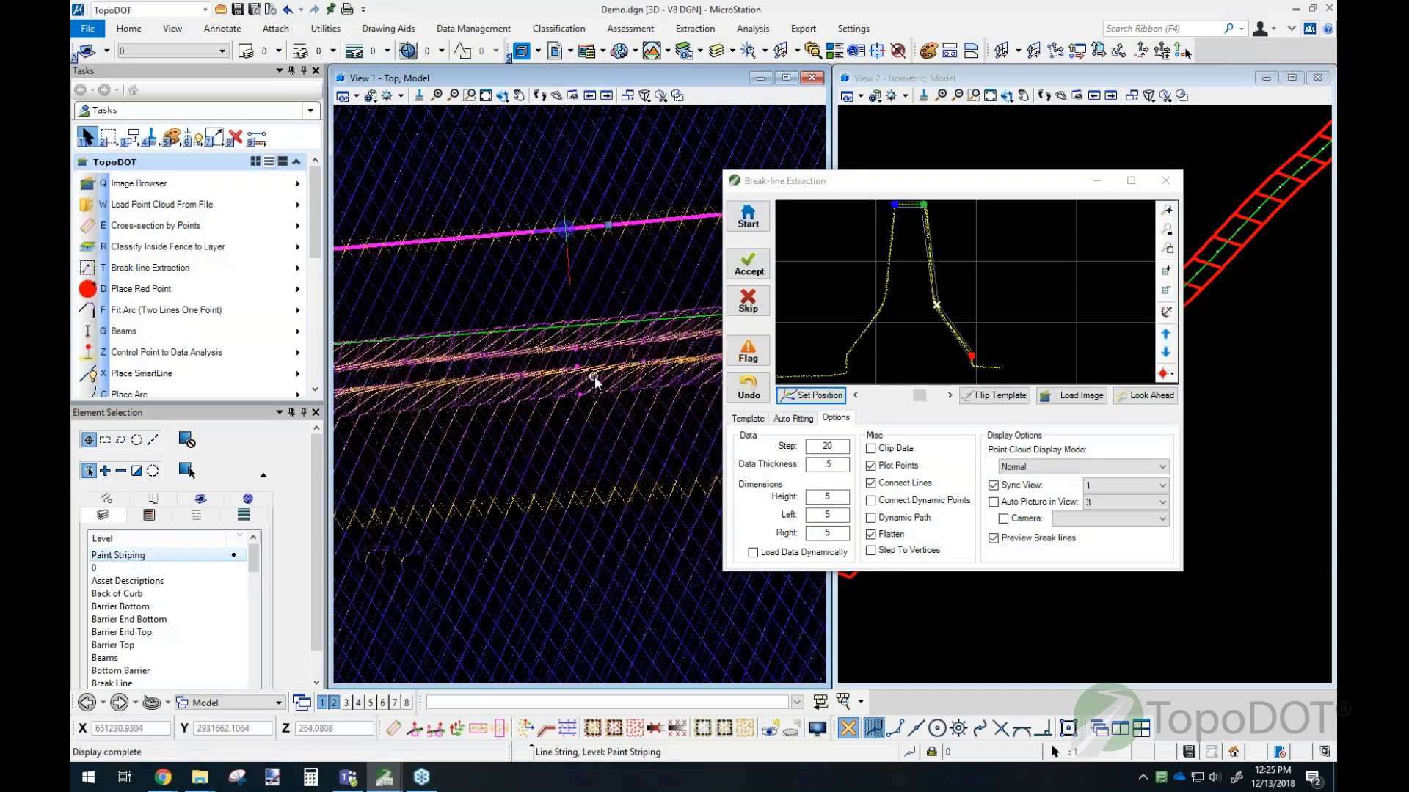
pyautogui.click(755, 278)
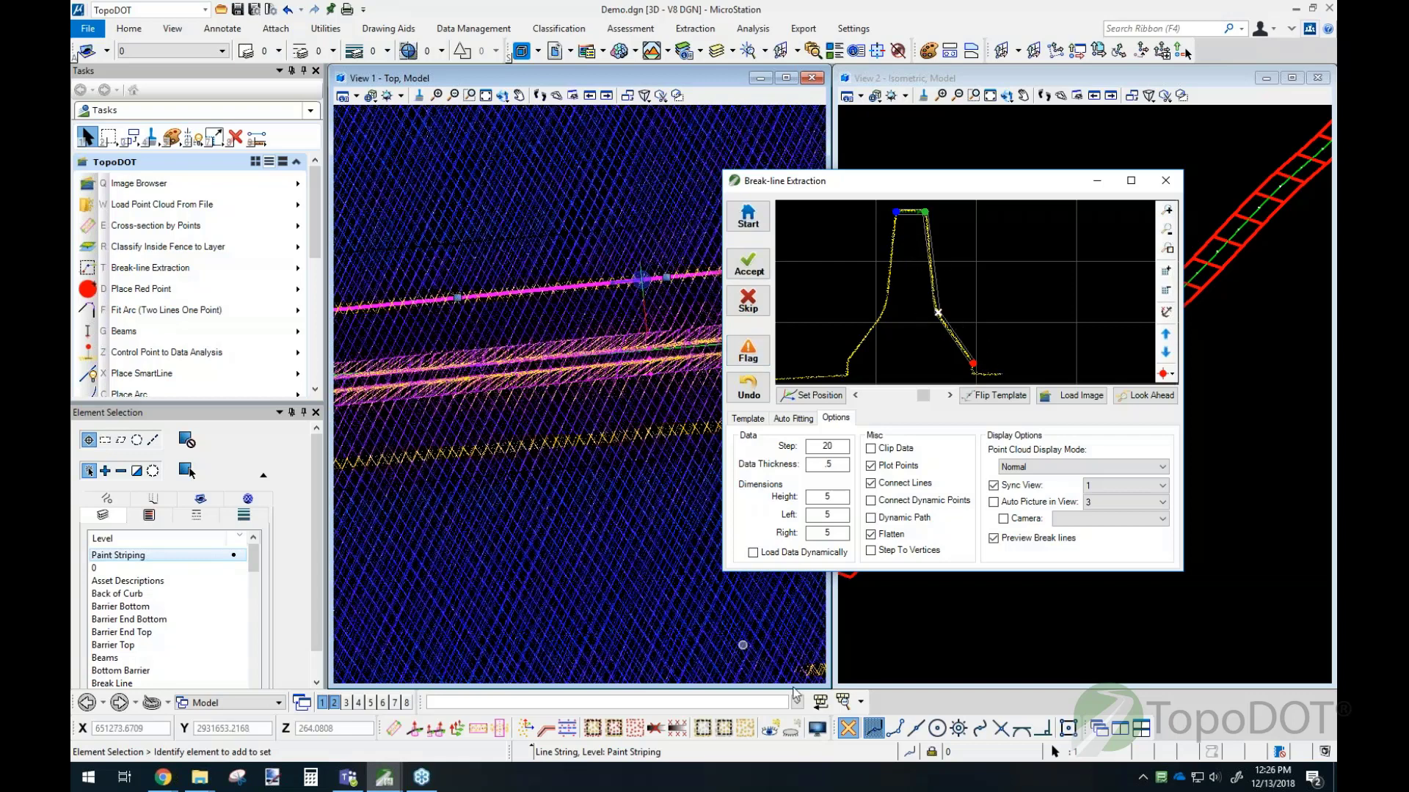
# Step: Accept two more barrier cross-sections and hide the point cloud to examine how the break lines connect
pyautogui.click(793, 729)
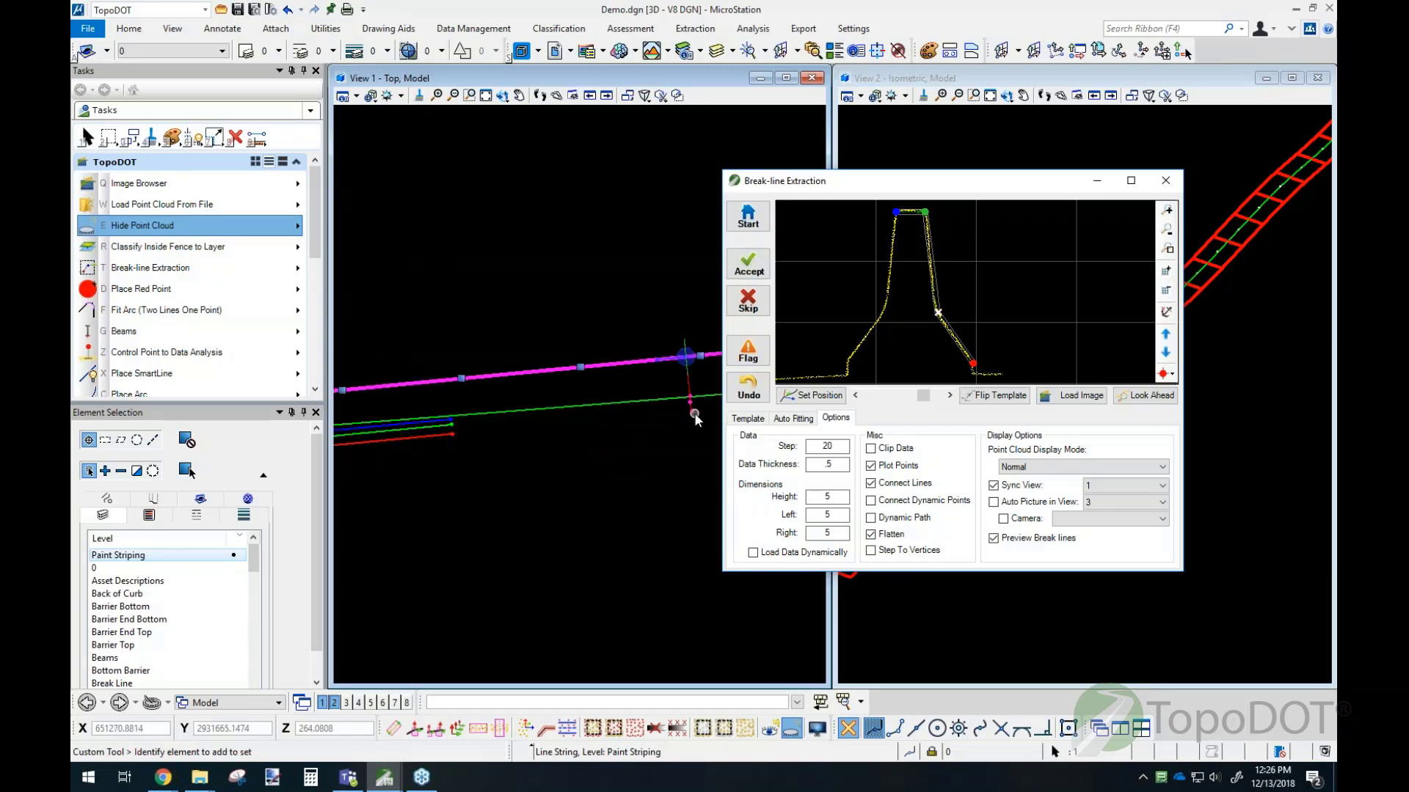
pyautogui.click(769, 735)
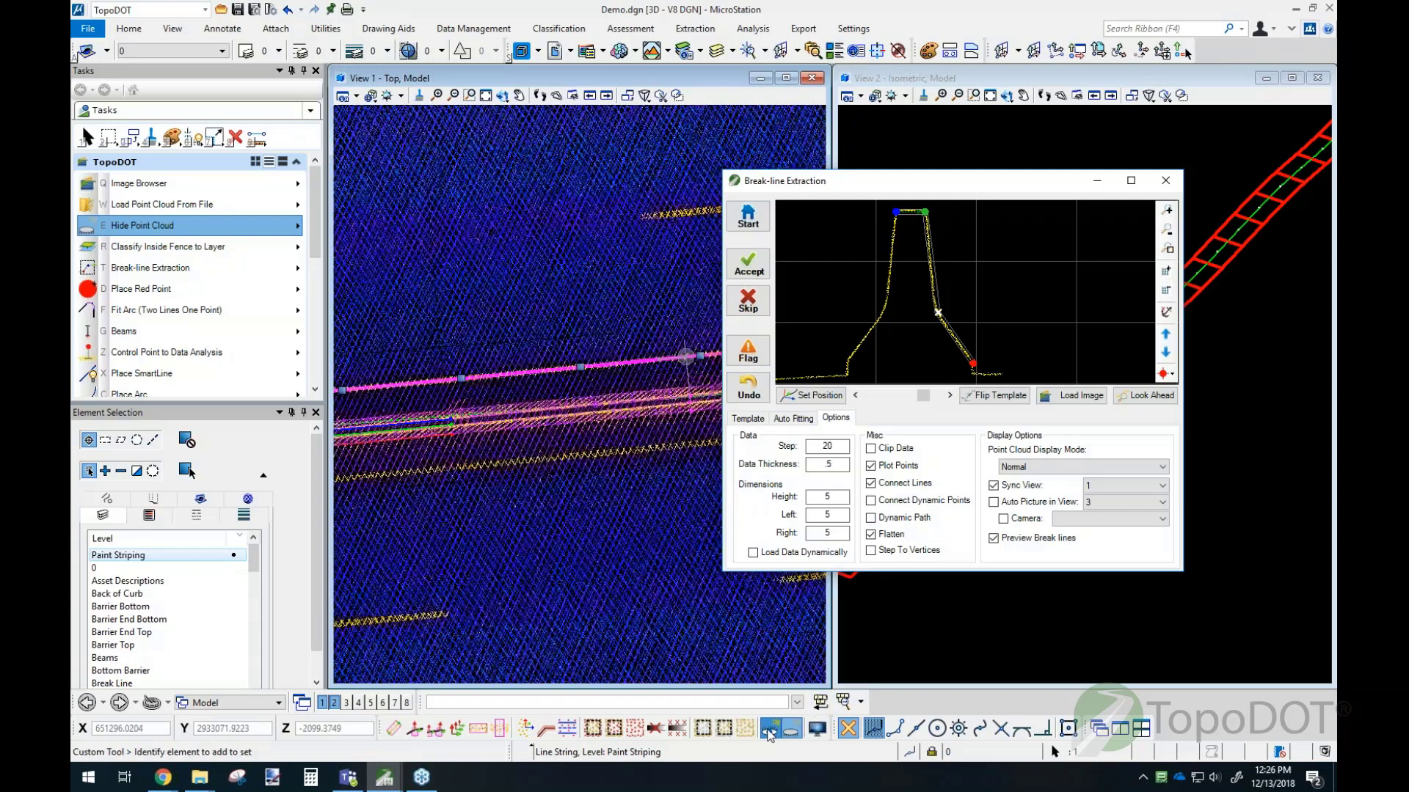
pyautogui.click(750, 273)
pyautogui.click(750, 272)
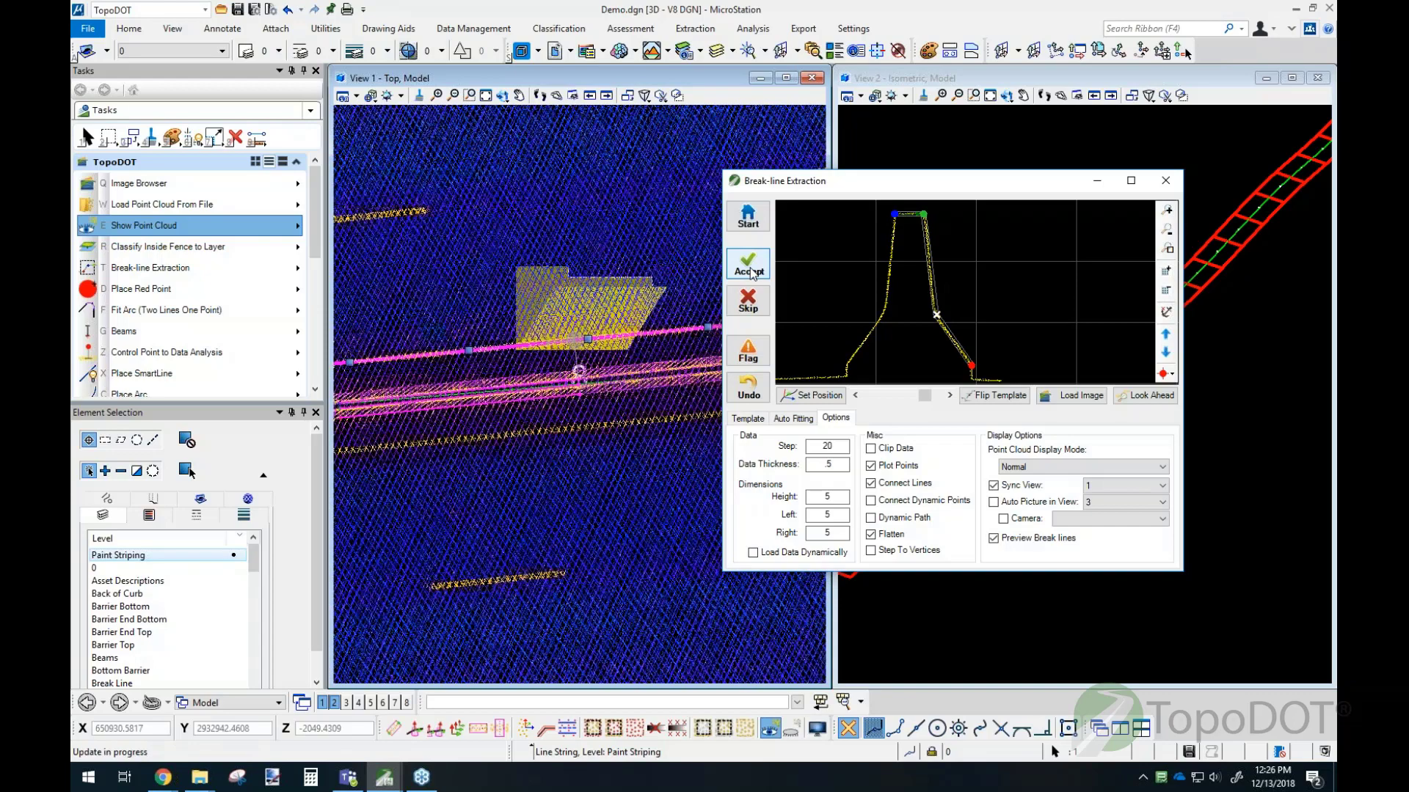
pyautogui.press('e')
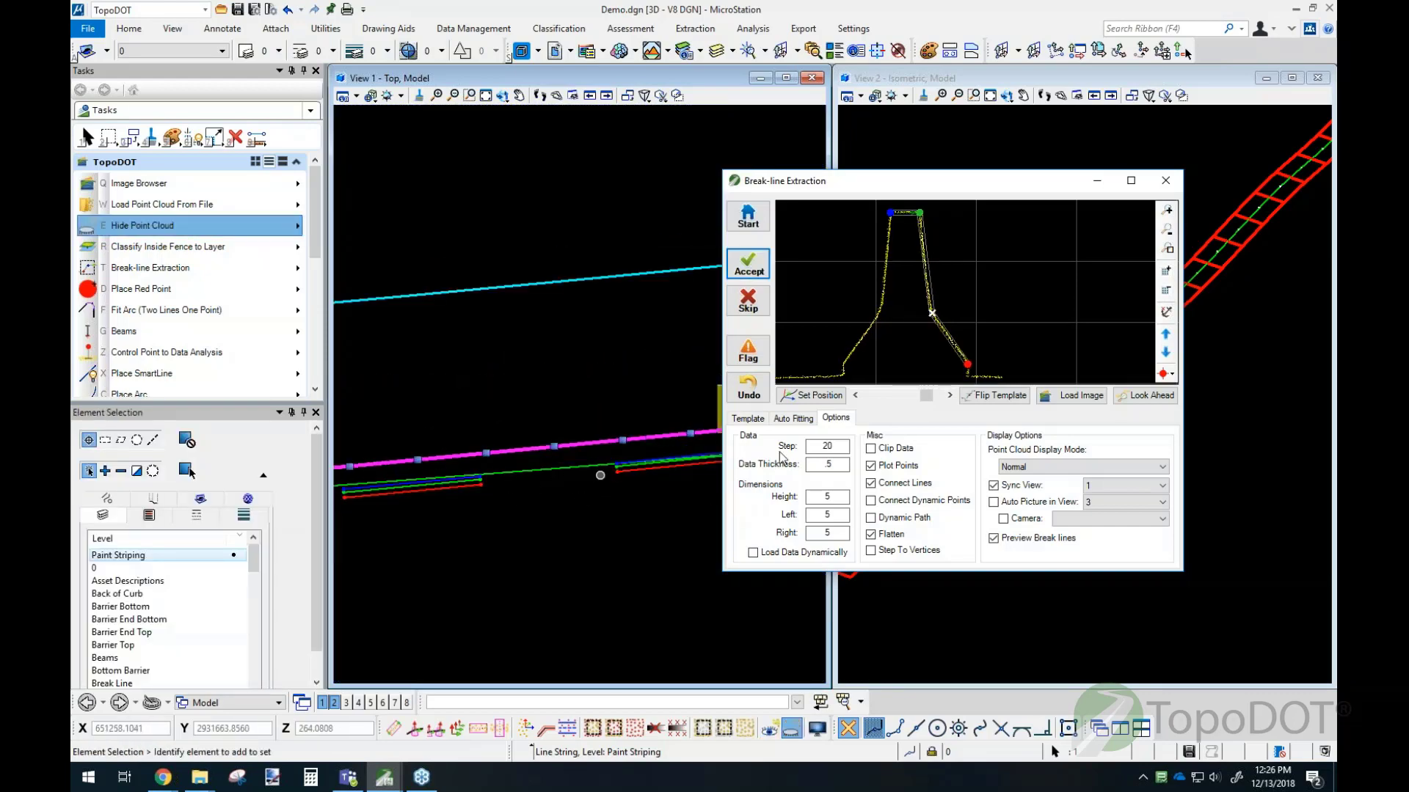
# Step: Deselect the striping line beside the median barrier and move the Break-line Extraction window clear of the barrier lines in View 1
pyautogui.moveTo(877, 492)
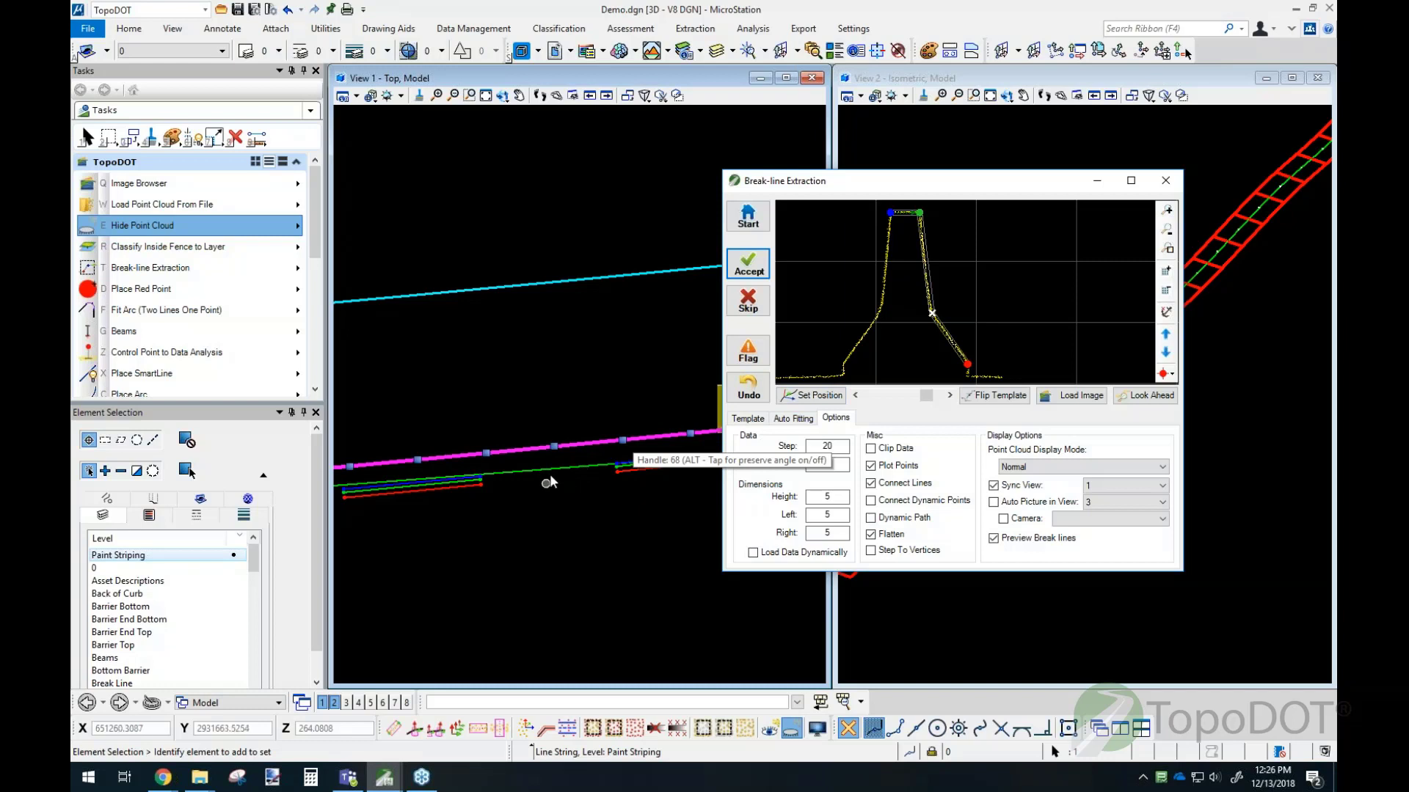
pyautogui.click(570, 358)
pyautogui.click(570, 350)
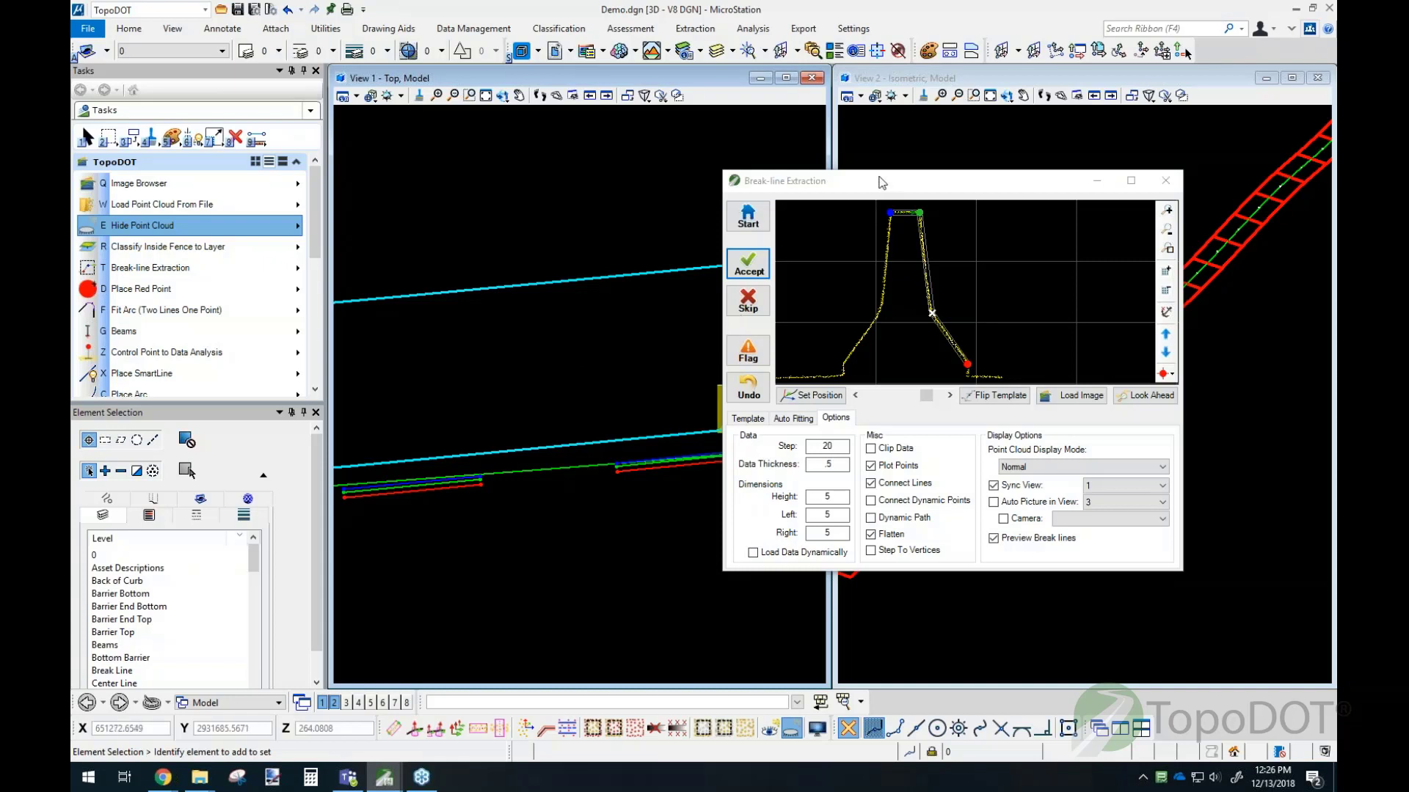
pyautogui.moveTo(884, 186); pyautogui.dragTo(877, 194)
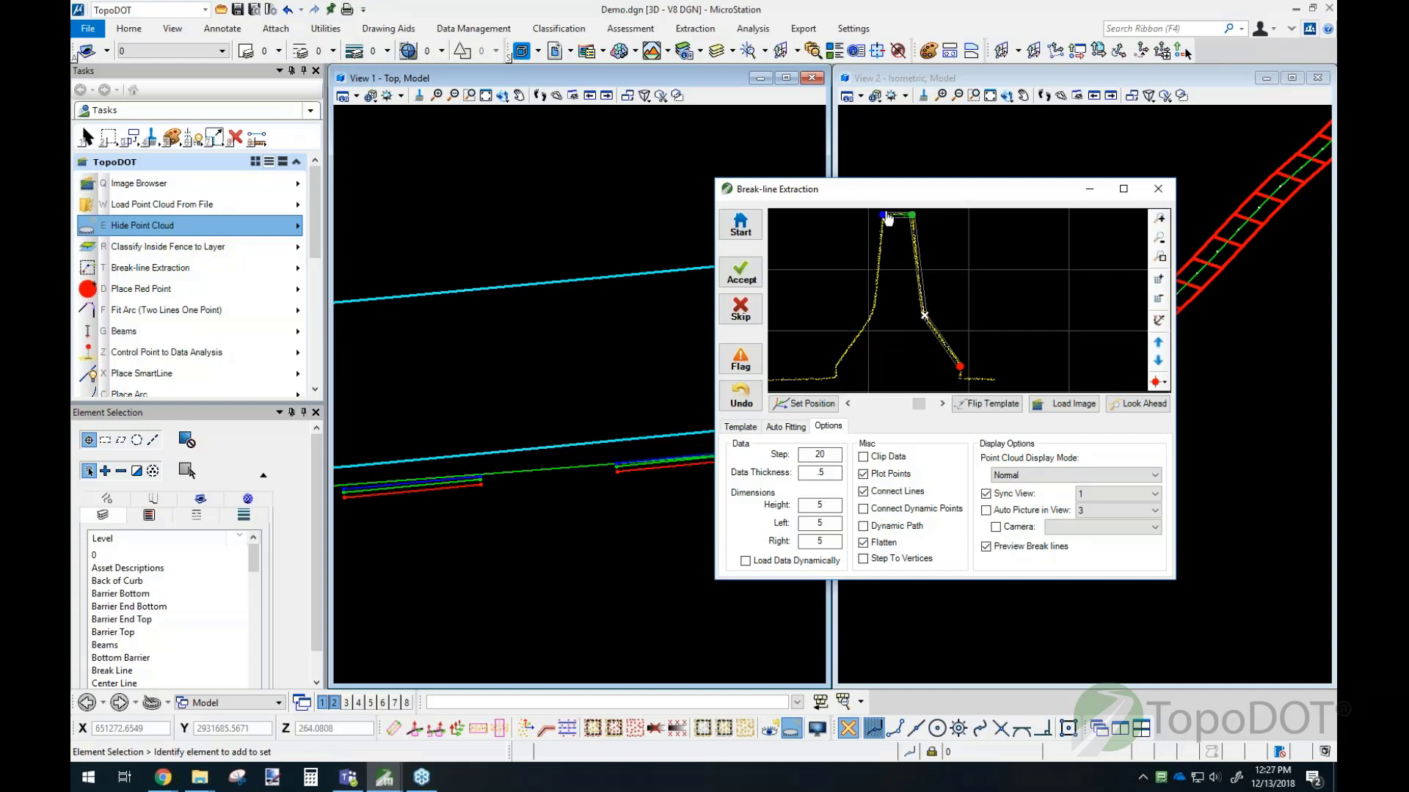
pyautogui.moveTo(891, 192); pyautogui.dragTo(1025, 288)
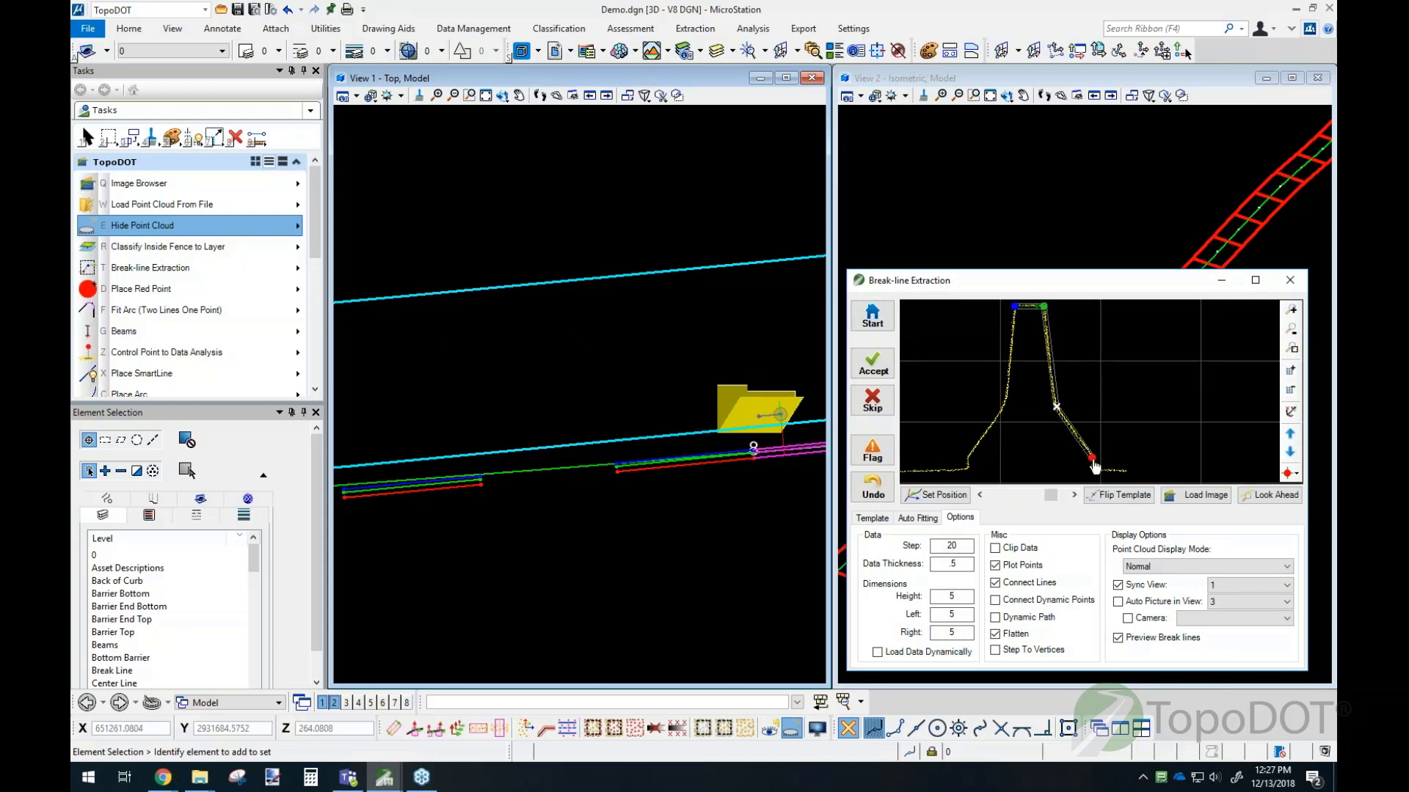
pyautogui.moveTo(989, 282)
pyautogui.mouseDown()
pyautogui.moveTo(984, 242)
pyautogui.moveTo(993, 279)
pyautogui.mouseUp()
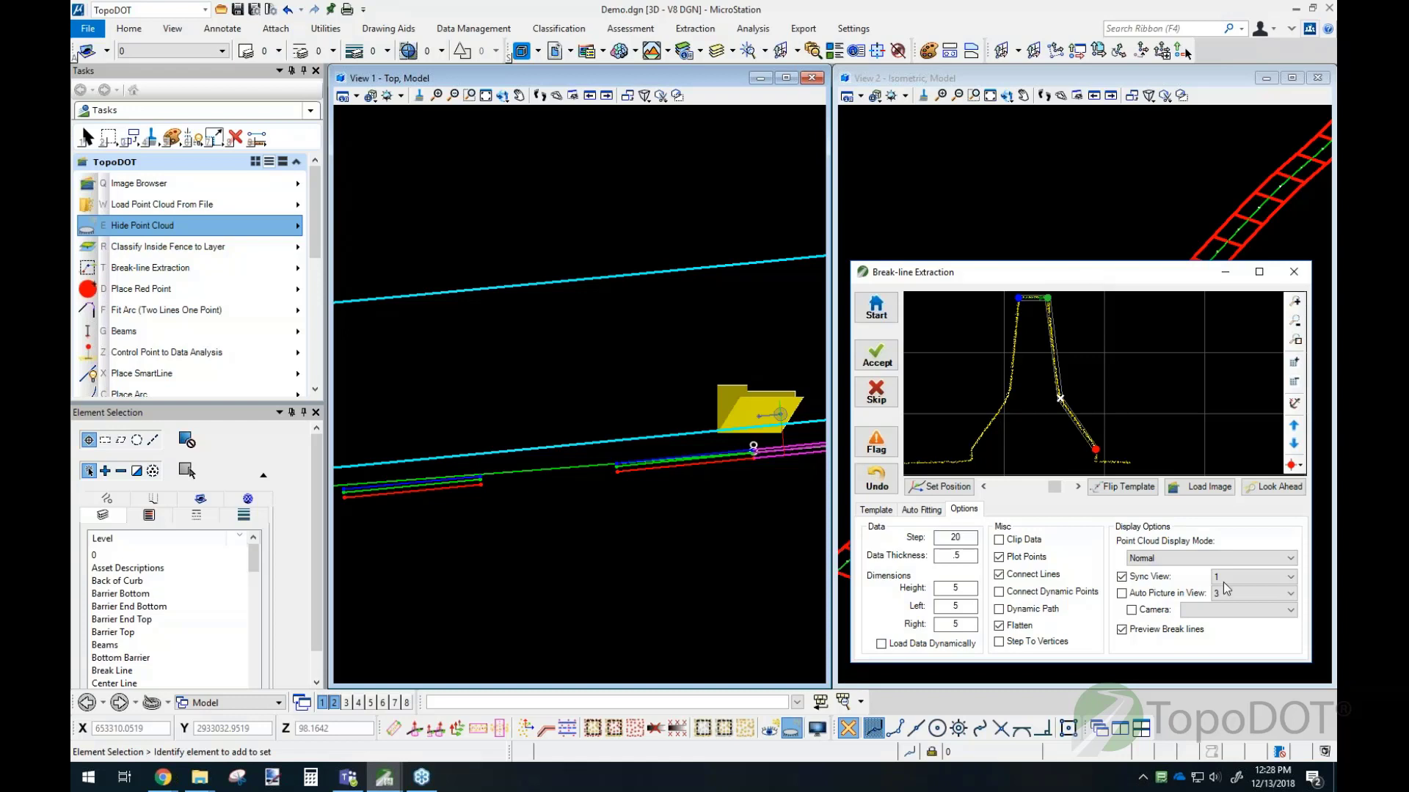
# Step: Show the point cloud with Clip Data enabled and accept the current barrier cross-section
pyautogui.click(774, 728)
pyautogui.click(775, 730)
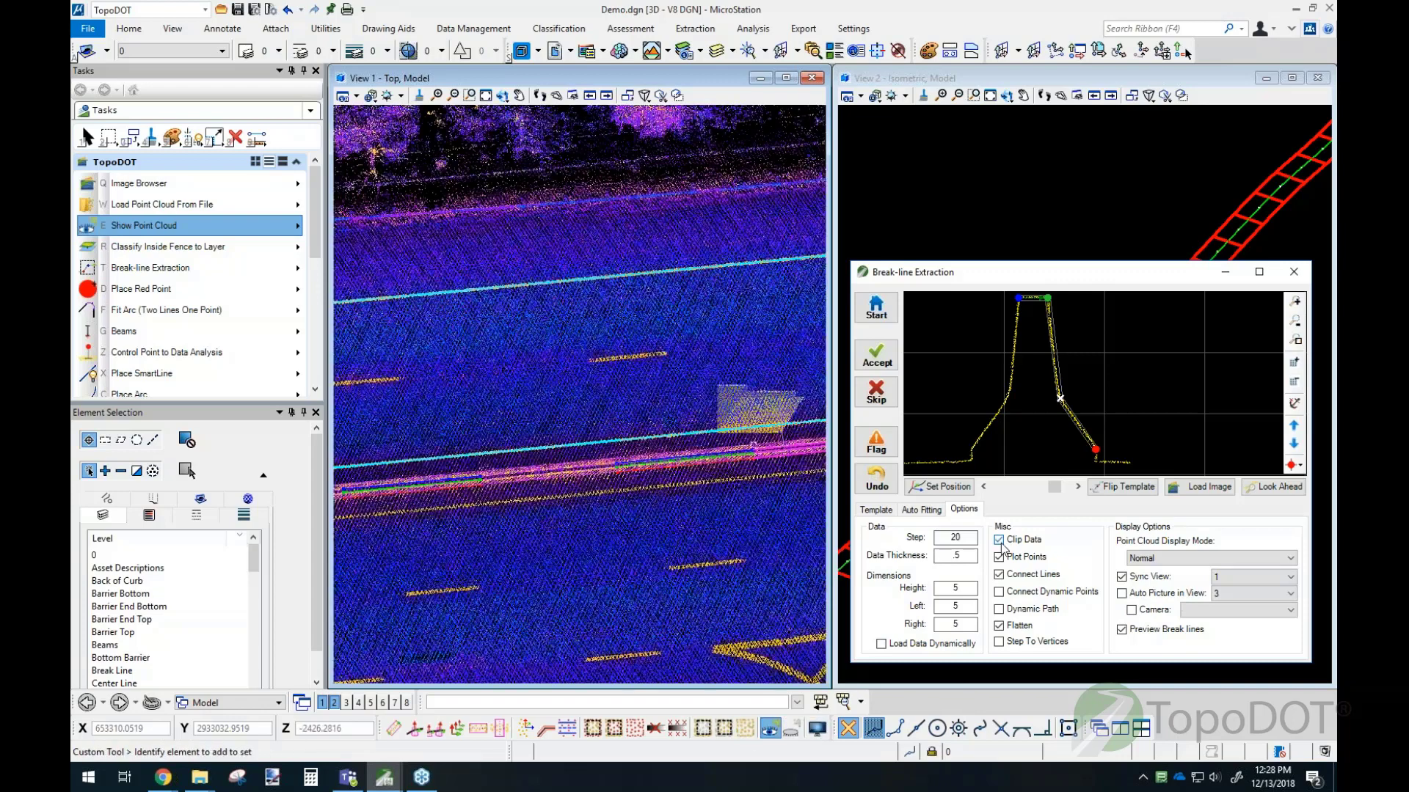
pyautogui.click(878, 356)
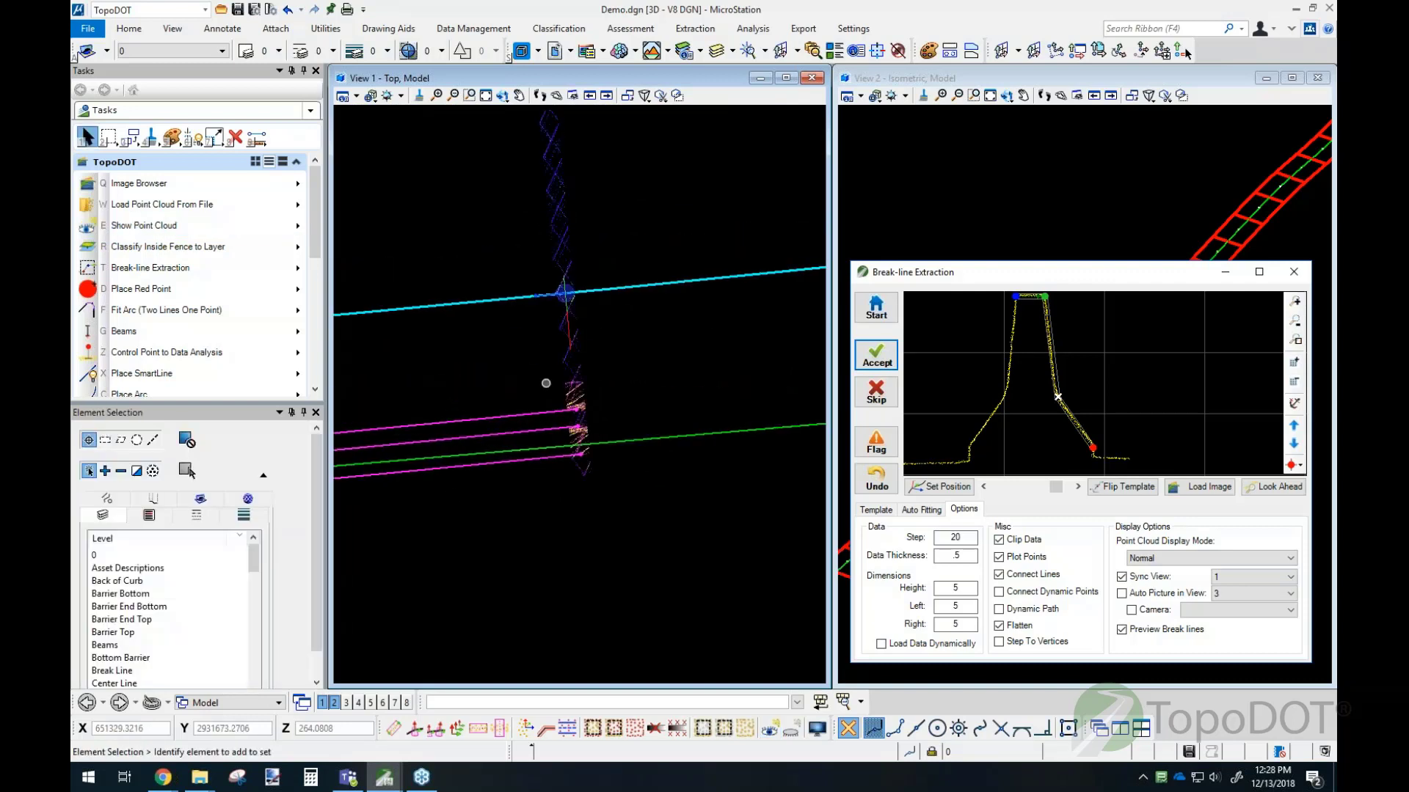
# Step: Rotate View 1 to an oblique 3D angle around the barrier and accept several more clipped cross-sections along it
pyautogui.click(503, 95)
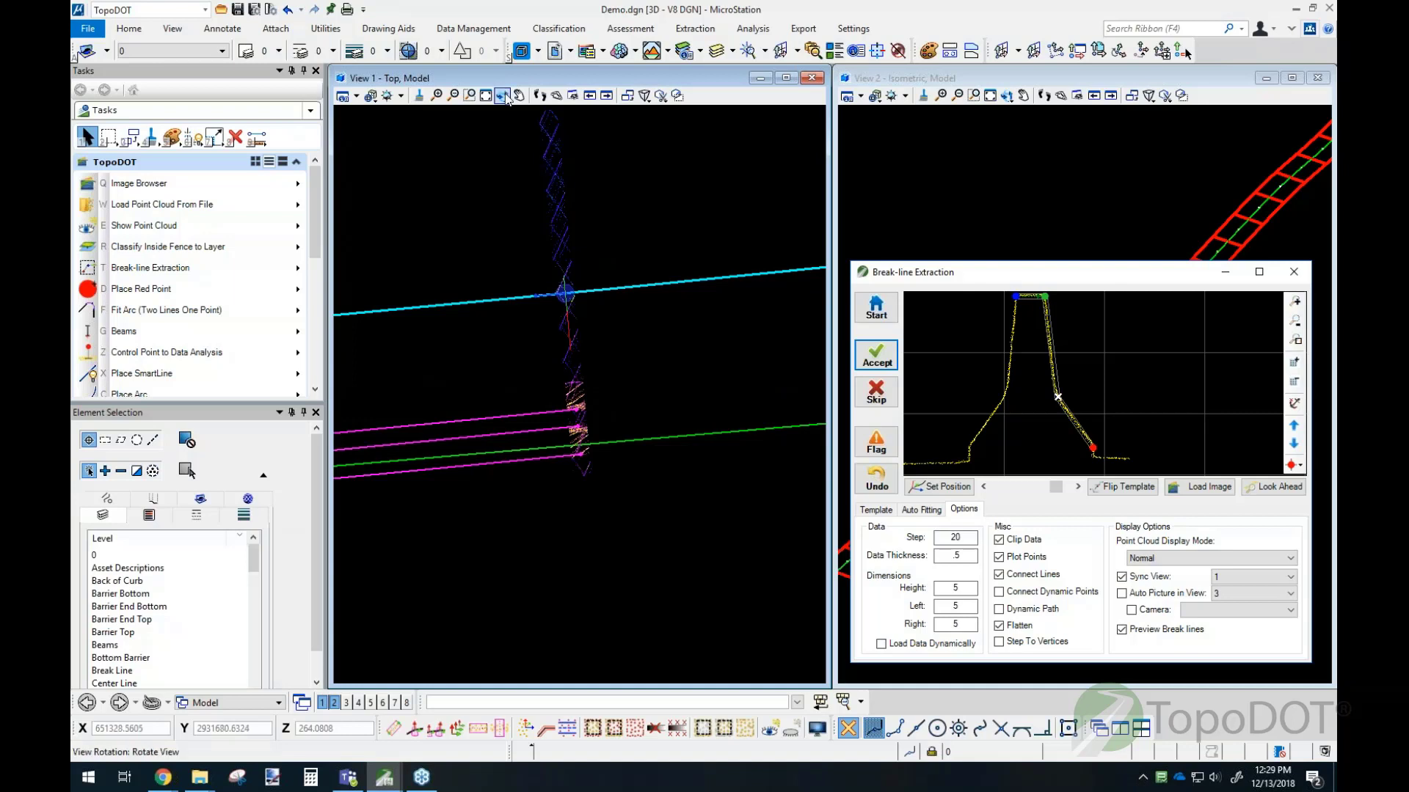
pyautogui.click(582, 446)
pyautogui.click(748, 243)
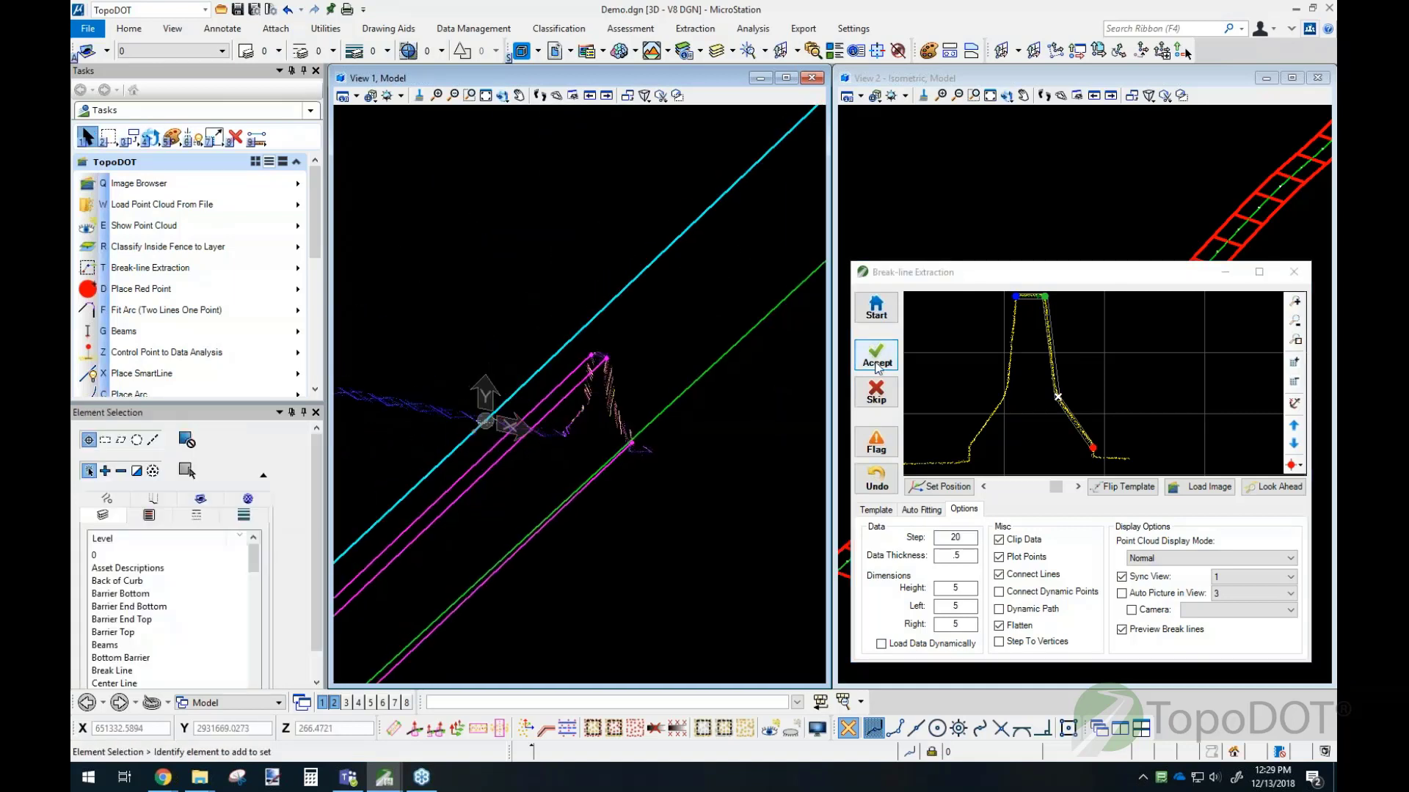
pyautogui.click(877, 358)
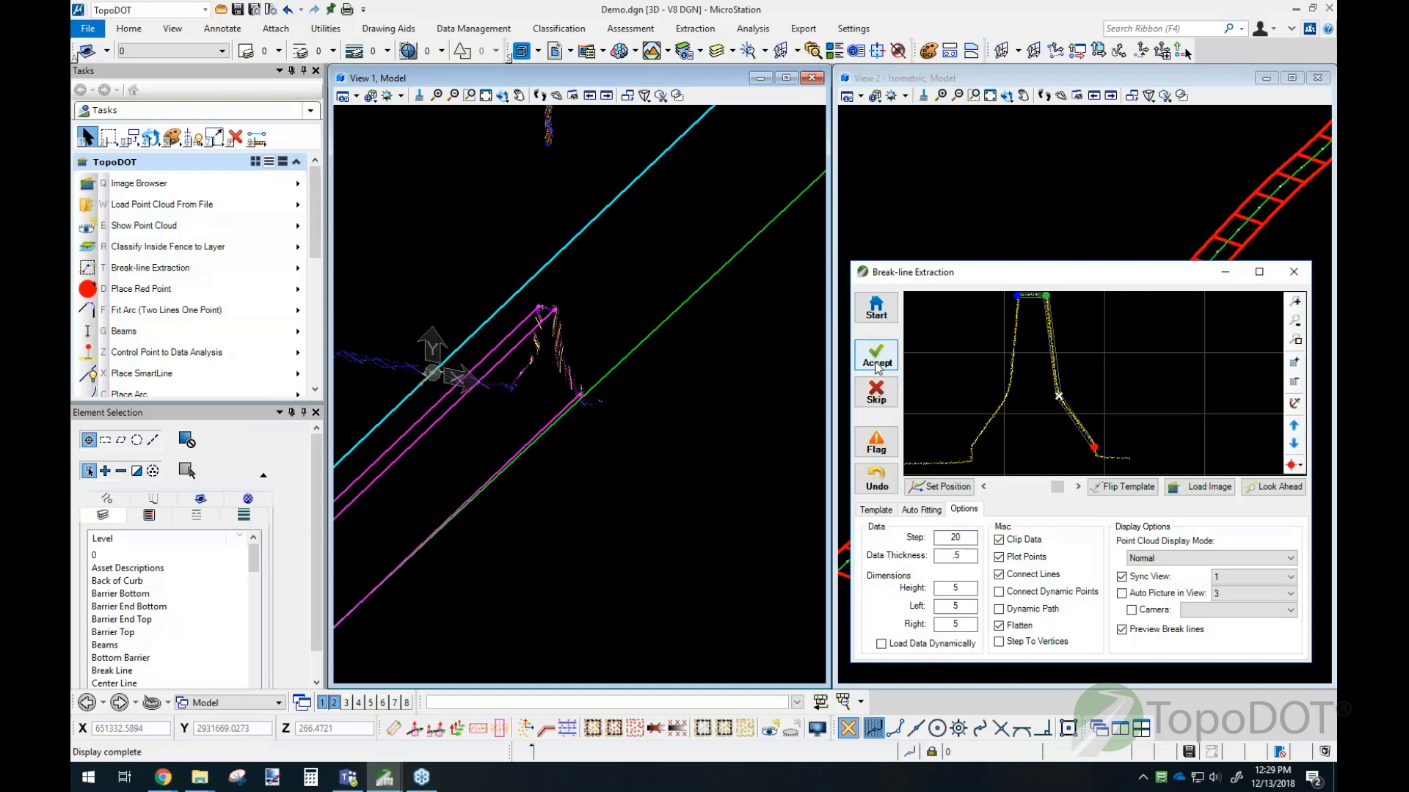
pyautogui.click(878, 364)
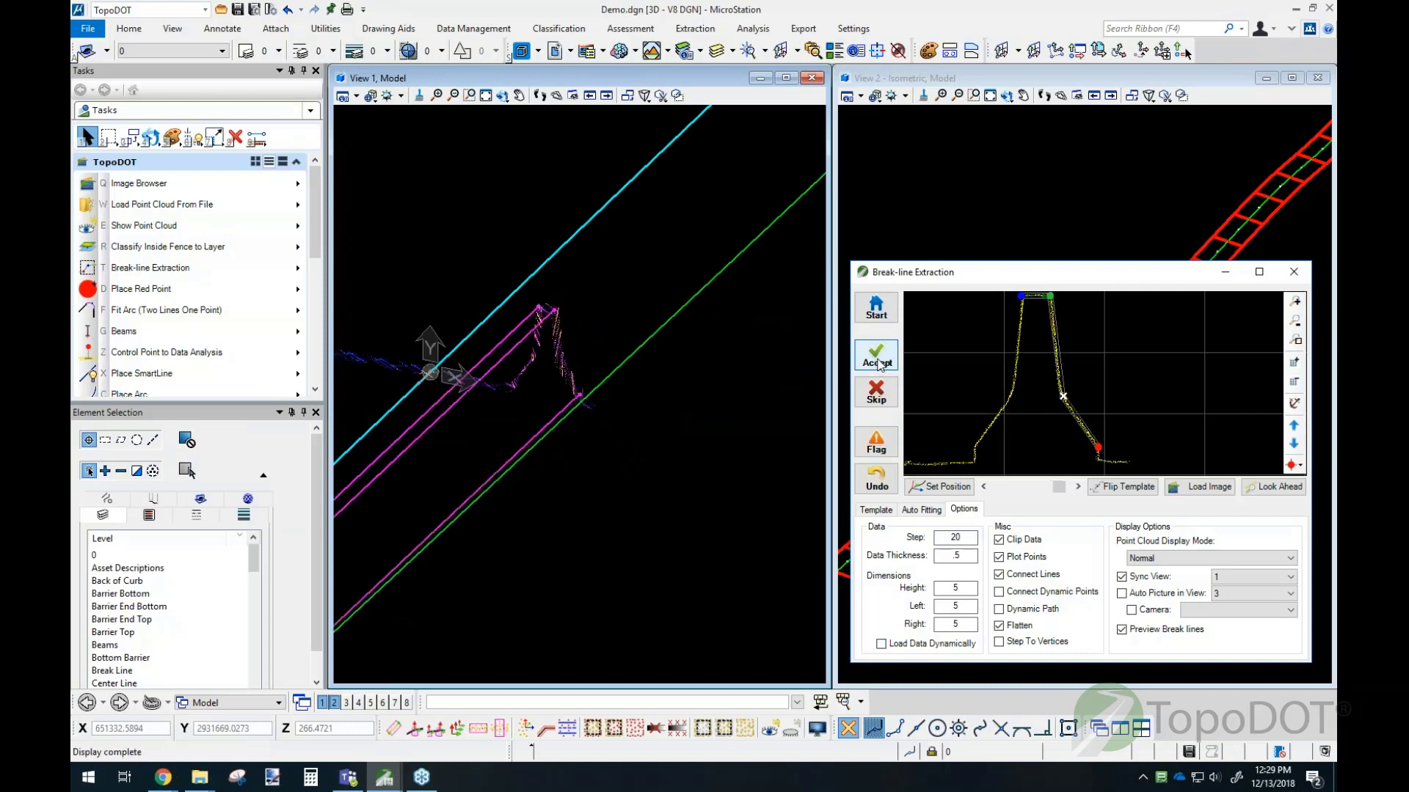
pyautogui.click(878, 365)
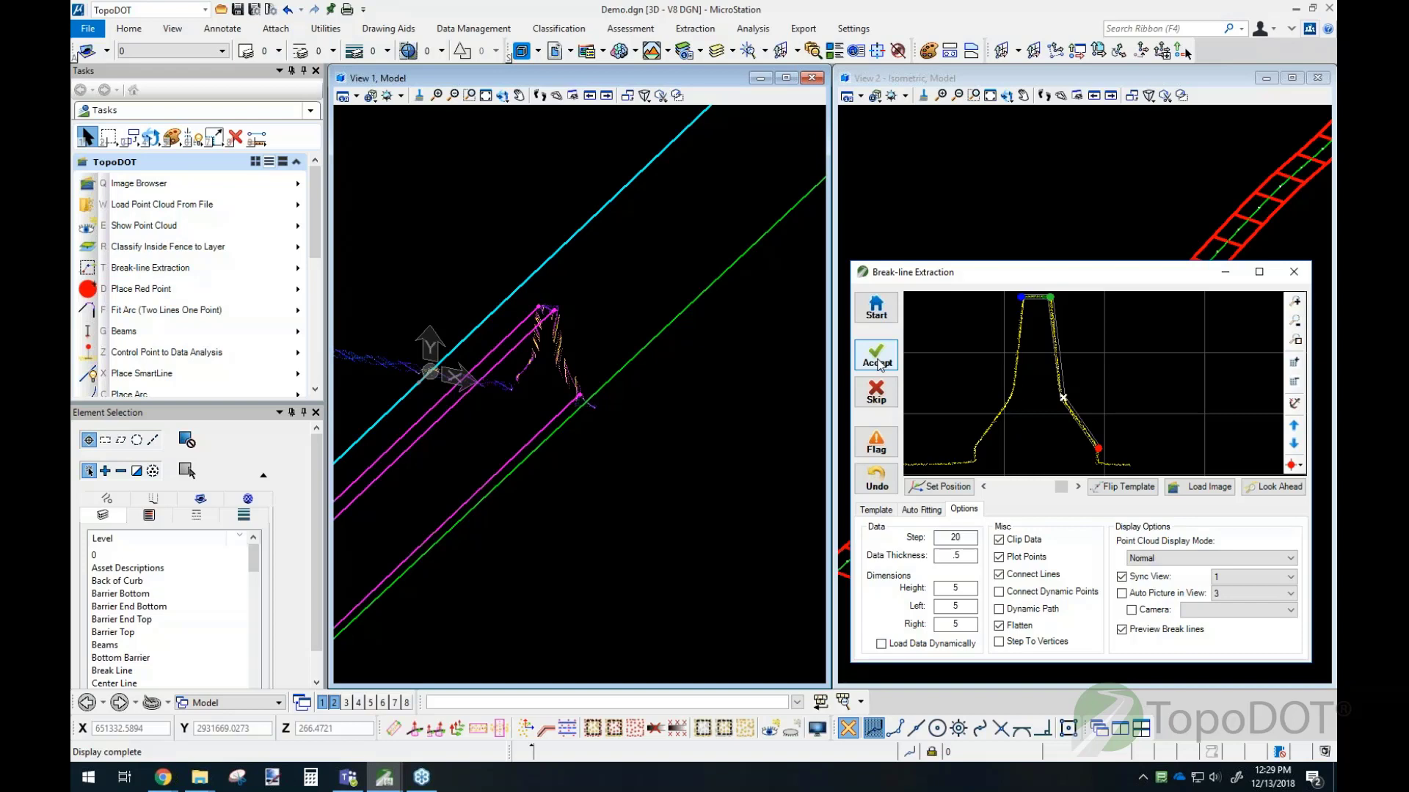
pyautogui.click(878, 359)
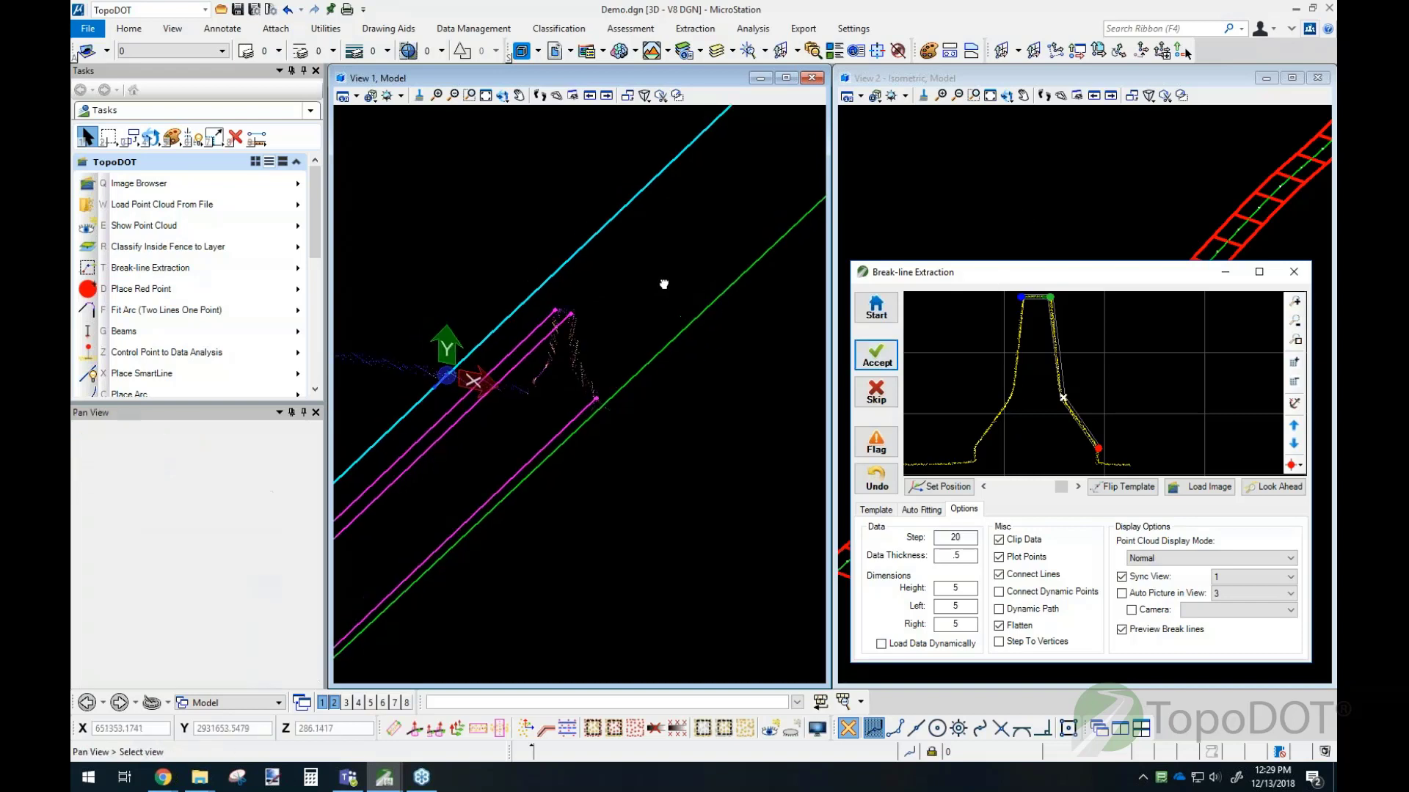
# Step: Open the Extraction by Intensity tool and review its search and intensity range settings
pyautogui.click(196, 290)
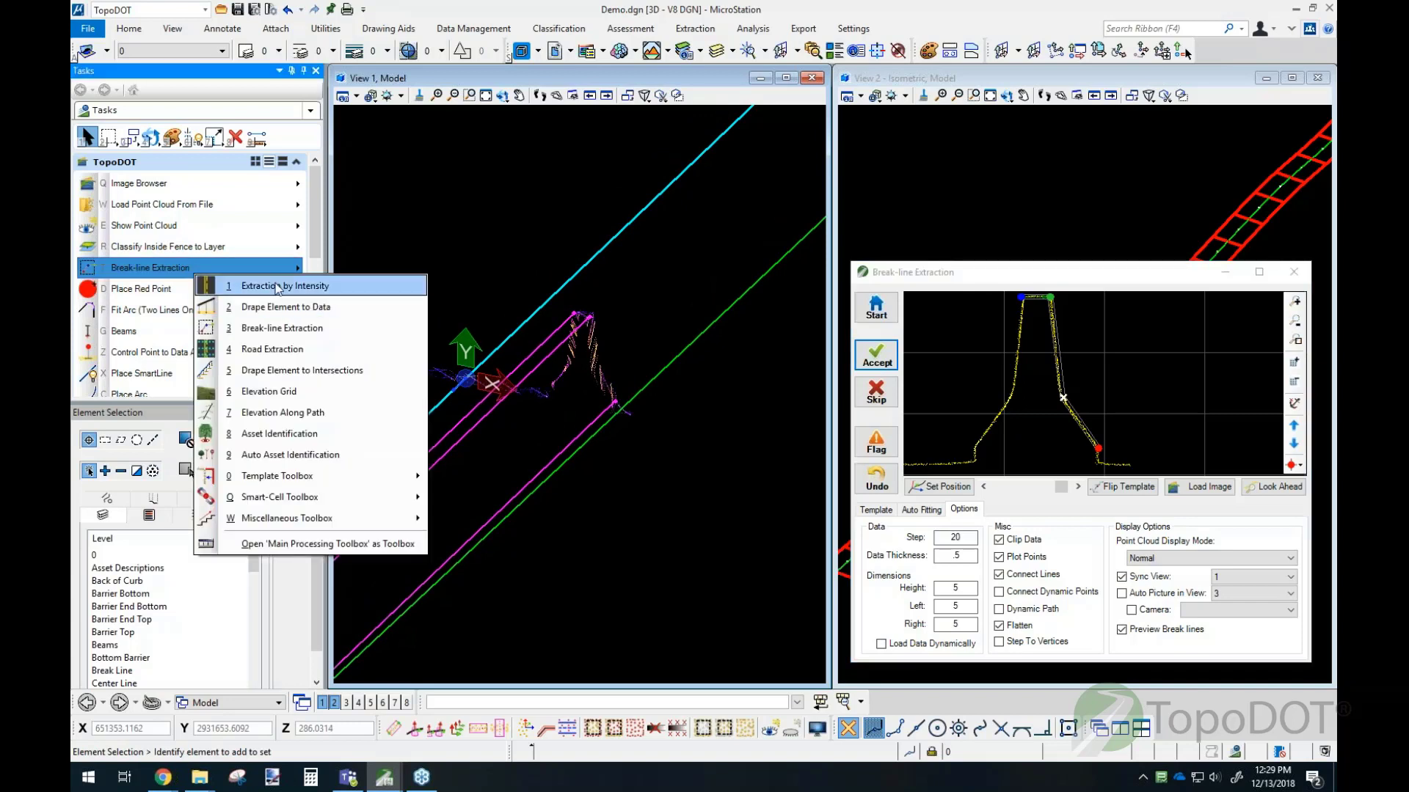
pyautogui.click(275, 281)
pyautogui.moveTo(899, 92); pyautogui.dragTo(865, 89)
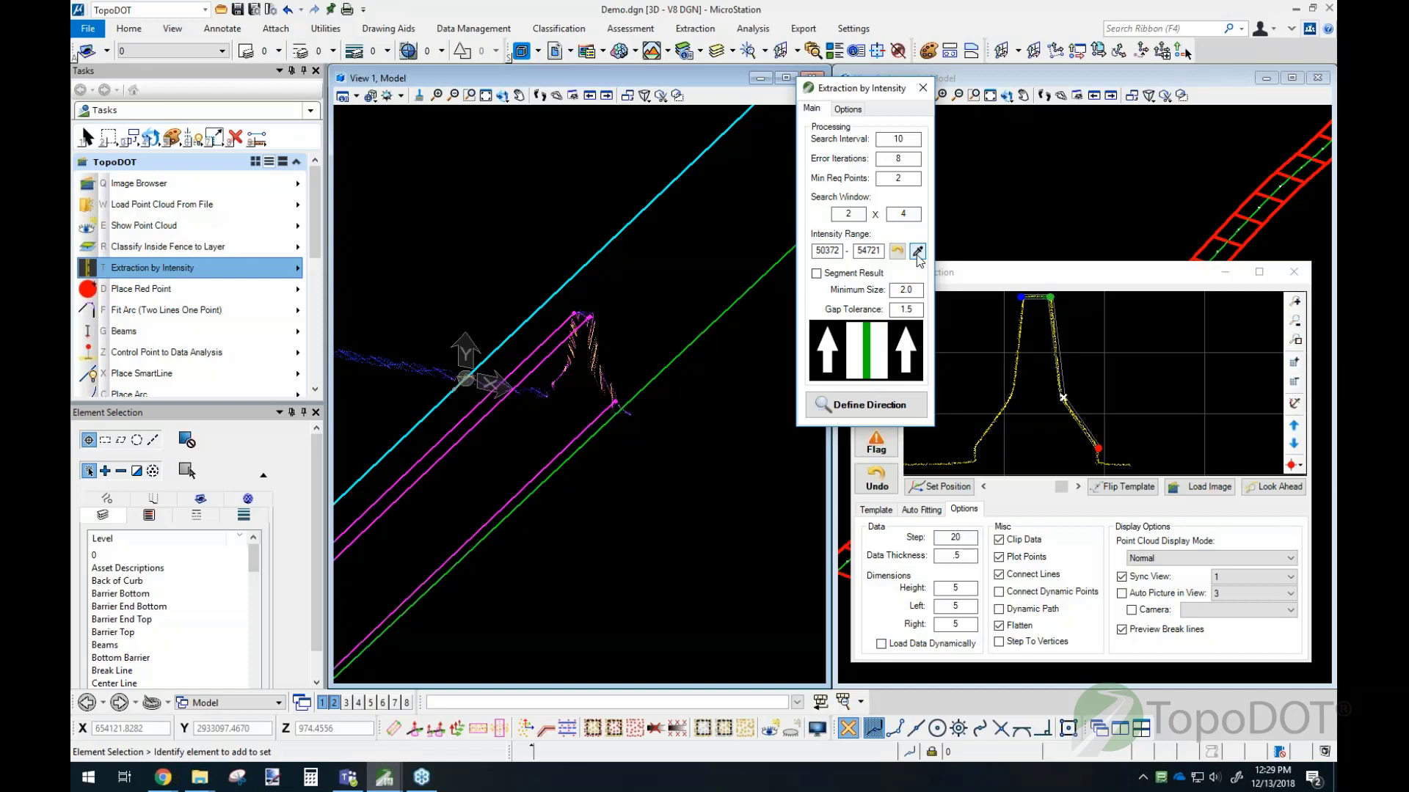
# Step: Examine the point noise along the barrier top in the cross-section and open the auto-fitting settings with the Template Noise Buffer
pyautogui.scroll(5, 1057, 322)
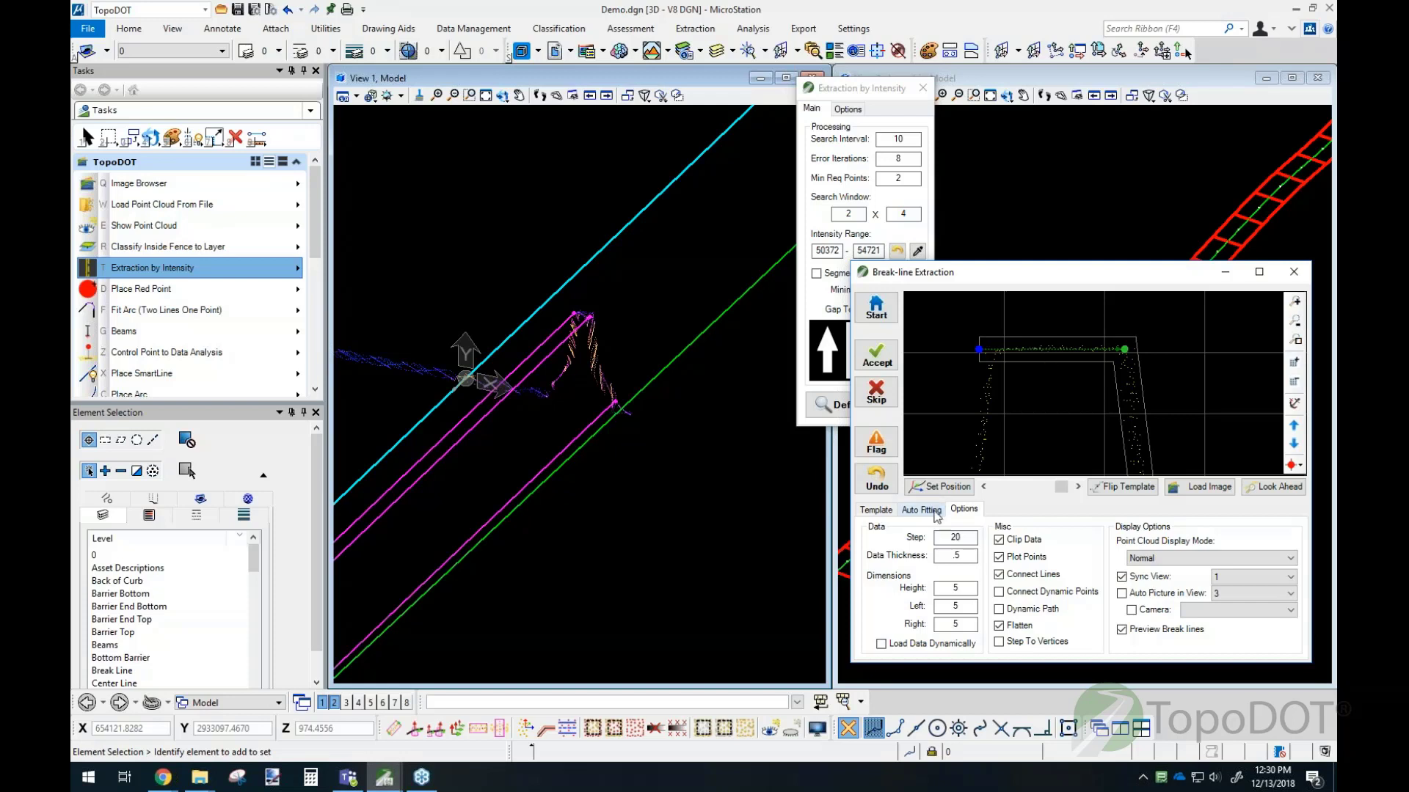
pyautogui.click(922, 509)
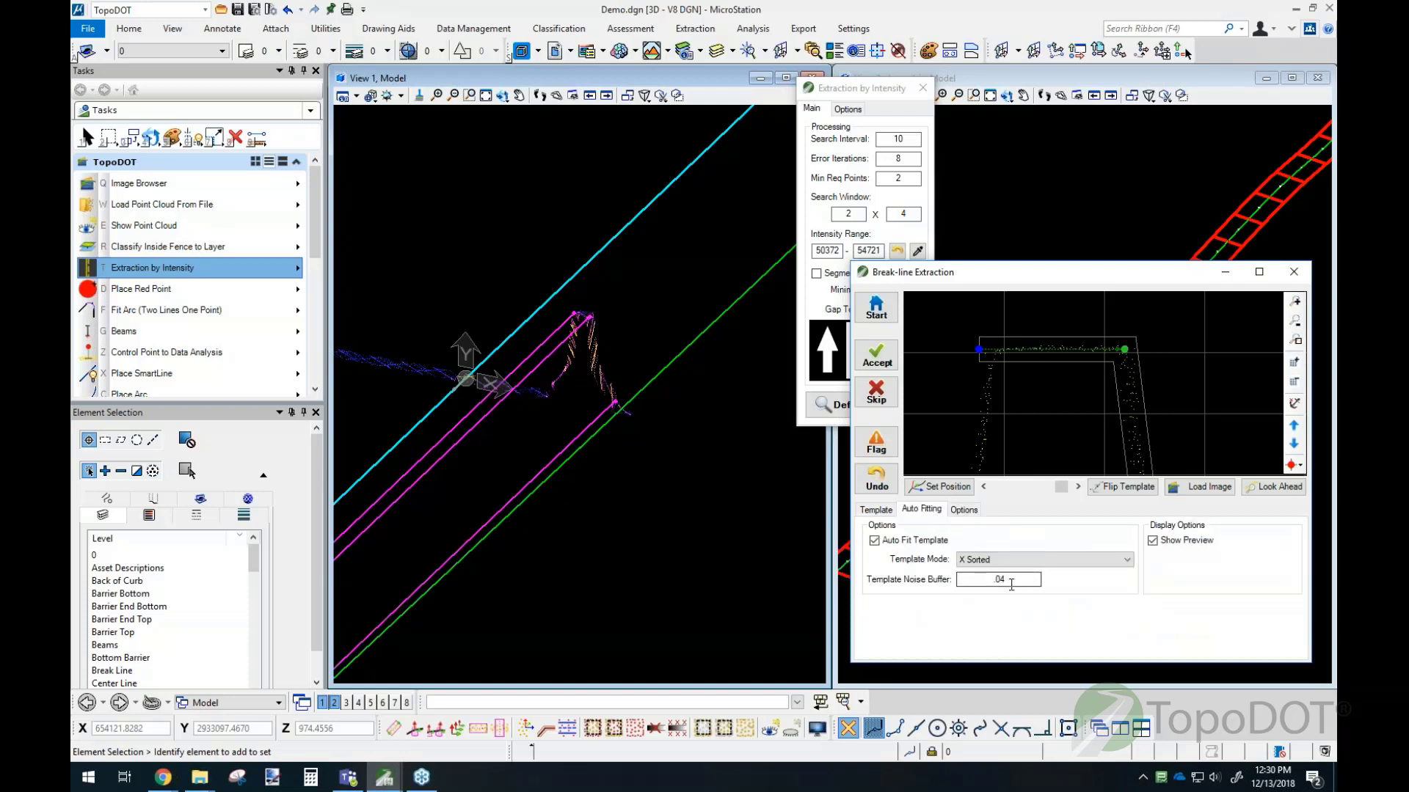